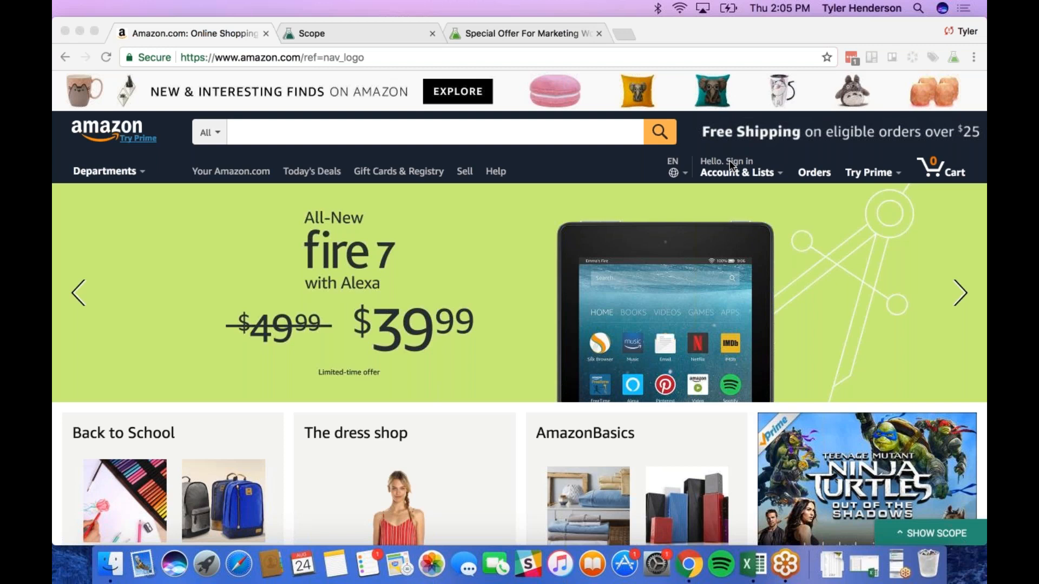
# Step: Search Amazon for "apple slicer"
pyautogui.scroll(-1, 730, 162)
pyautogui.scroll(1, 703, 141)
pyautogui.click(556, 130)
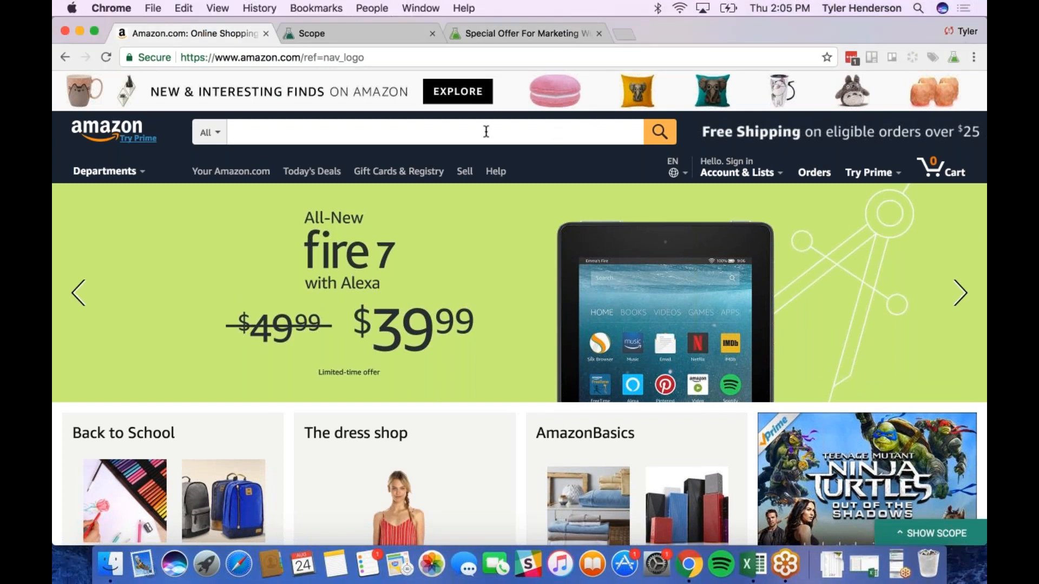
pyautogui.click(485, 131)
pyautogui.write('app')
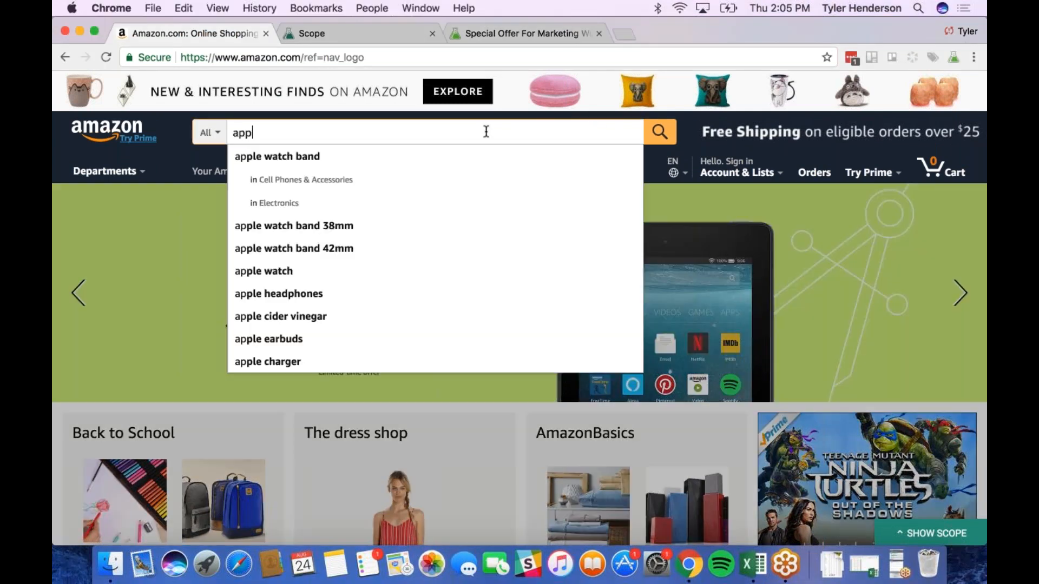
pyautogui.write('le')
pyautogui.write('slicer')
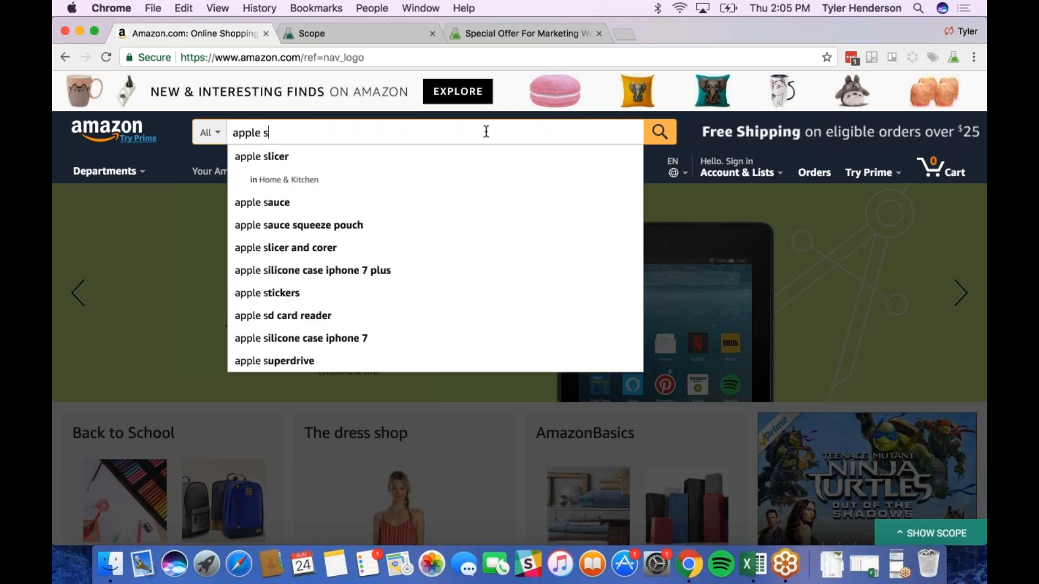
pyautogui.press('Return')
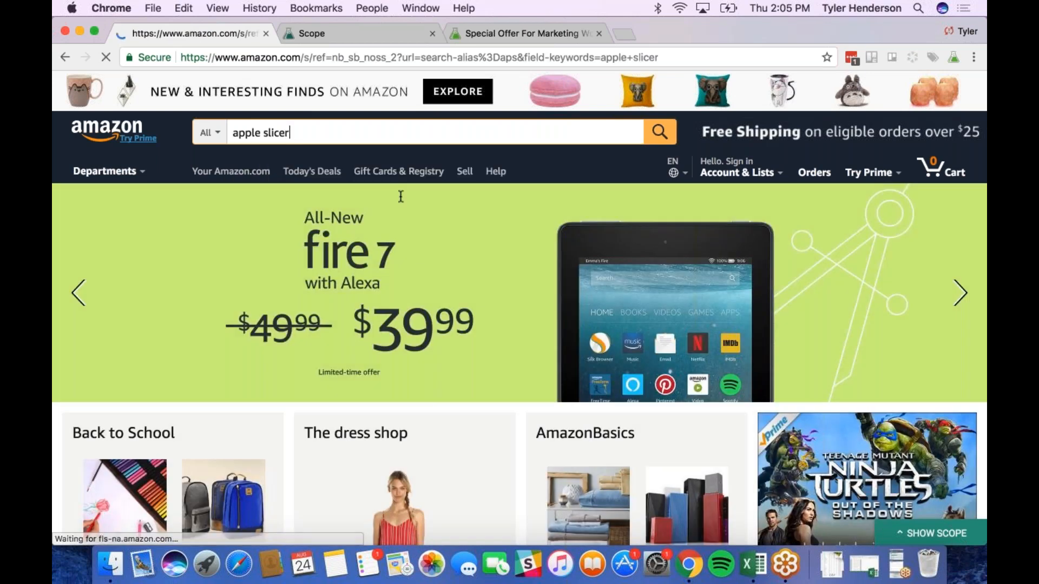
# Step: Open the Wrenwane Apple Slicer Corer listing from the search results and highlight its full product title
pyautogui.scroll(-7, 519, 307)
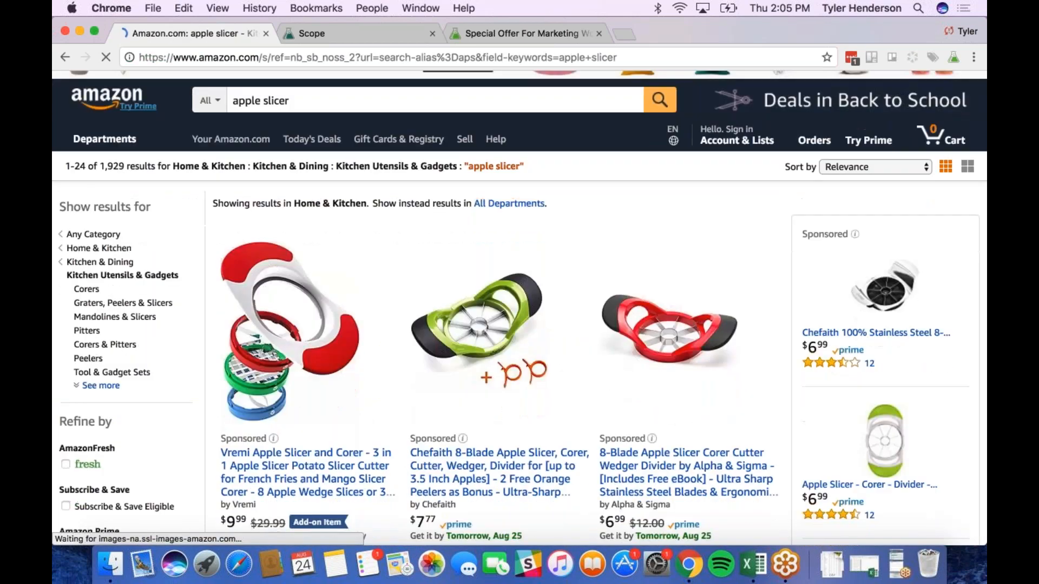
pyautogui.scroll(-3, 376, 348)
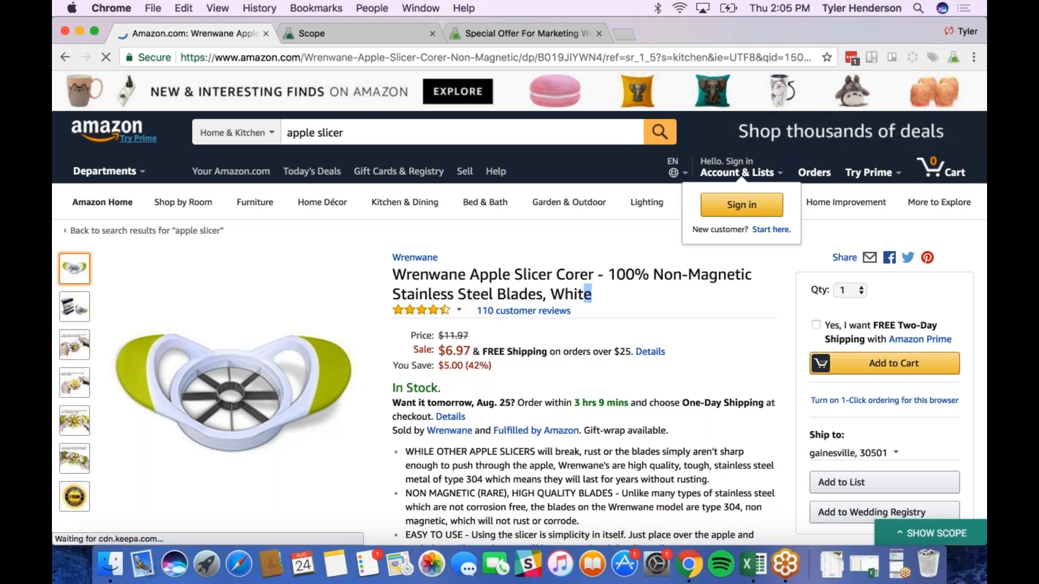
pyautogui.tripleClick(592, 294)
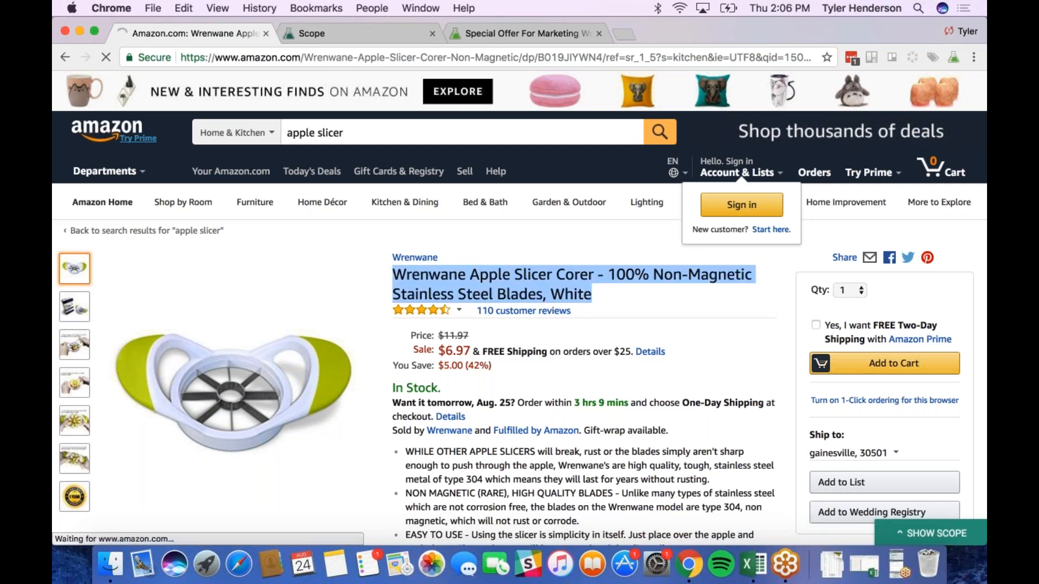
# Step: Review the listing's star-rating breakdown, feature bullets, price history chart and related-product sections
pyautogui.moveTo(427, 310)
pyautogui.scroll(-5, 447, 365)
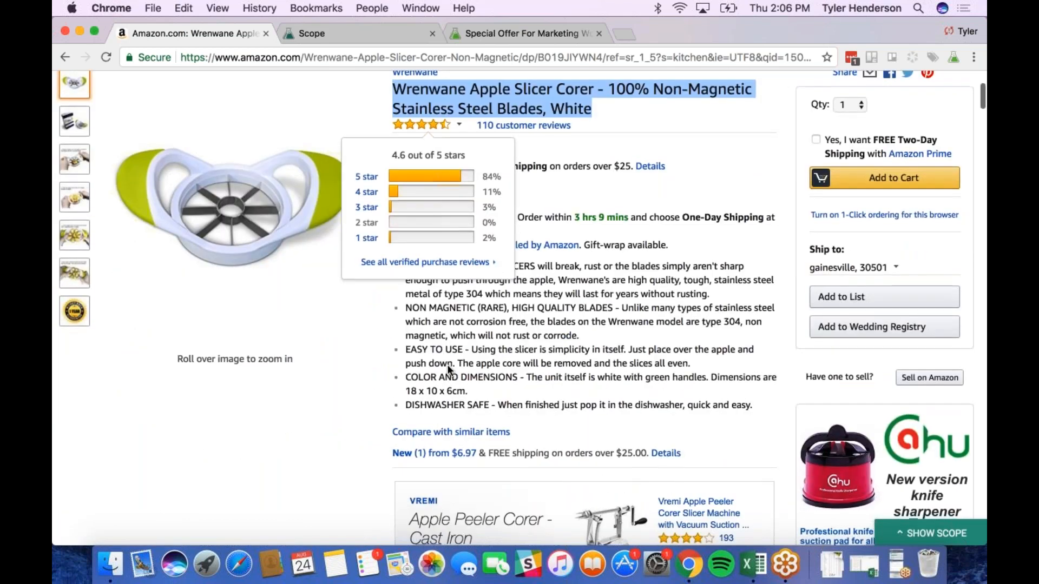
pyautogui.scroll(-15, 447, 365)
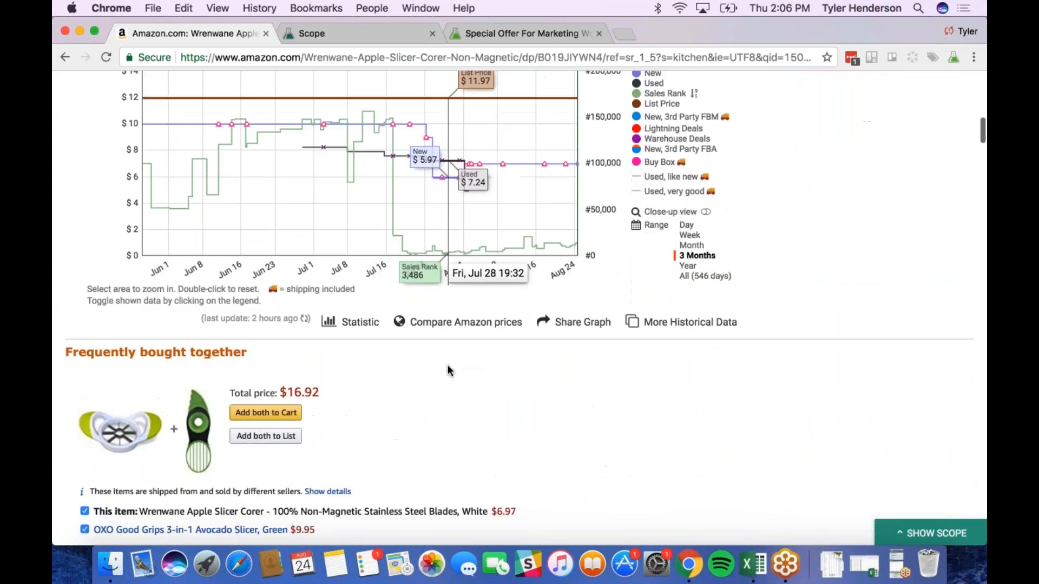
pyautogui.scroll(-17, 447, 365)
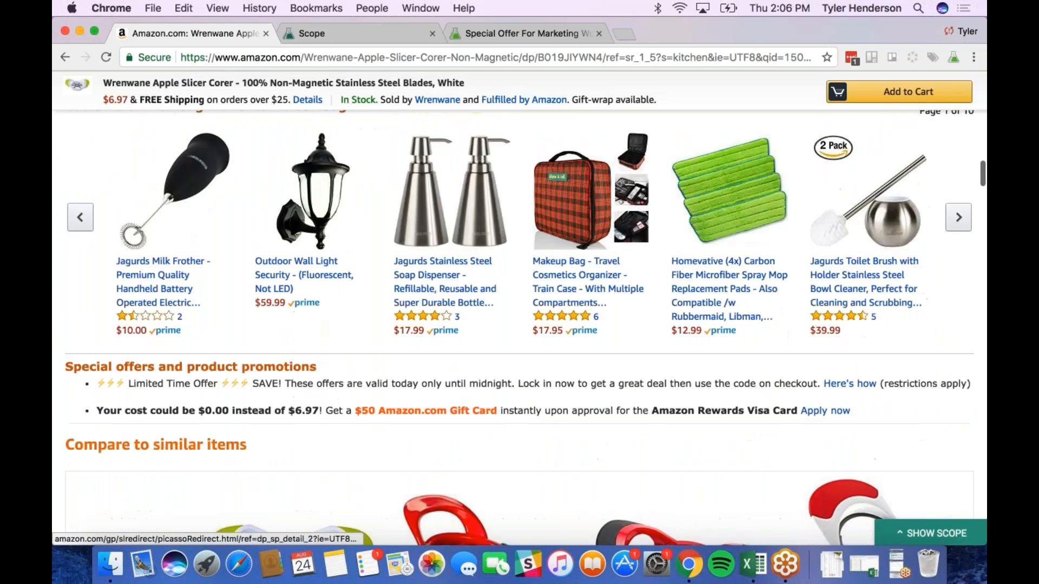
pyautogui.scroll(-18, 447, 365)
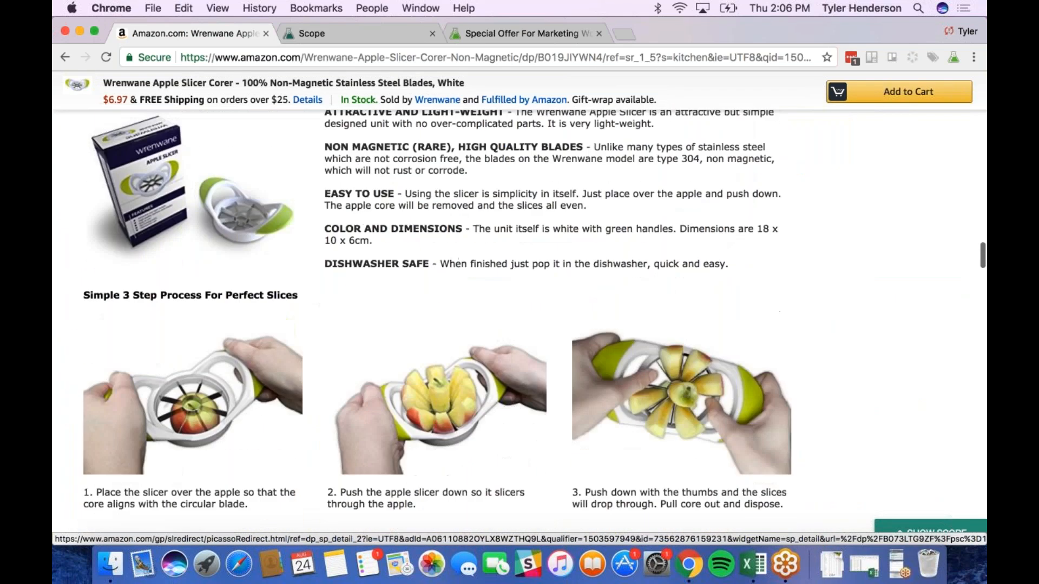
# Step: Examine the Wrenwane slicer's product description, including the highlighted feature paragraphs and the three-step usage section
pyautogui.scroll(1, 447, 364)
pyautogui.moveTo(386, 223); pyautogui.dragTo(779, 535)
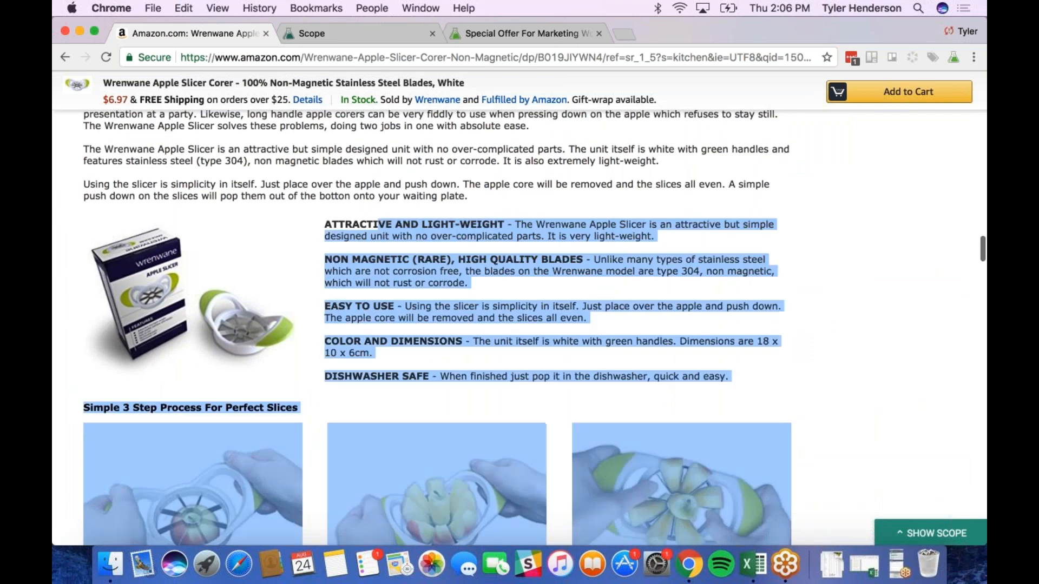
pyautogui.scroll(-2, 508, 311)
pyautogui.scroll(-15, 509, 311)
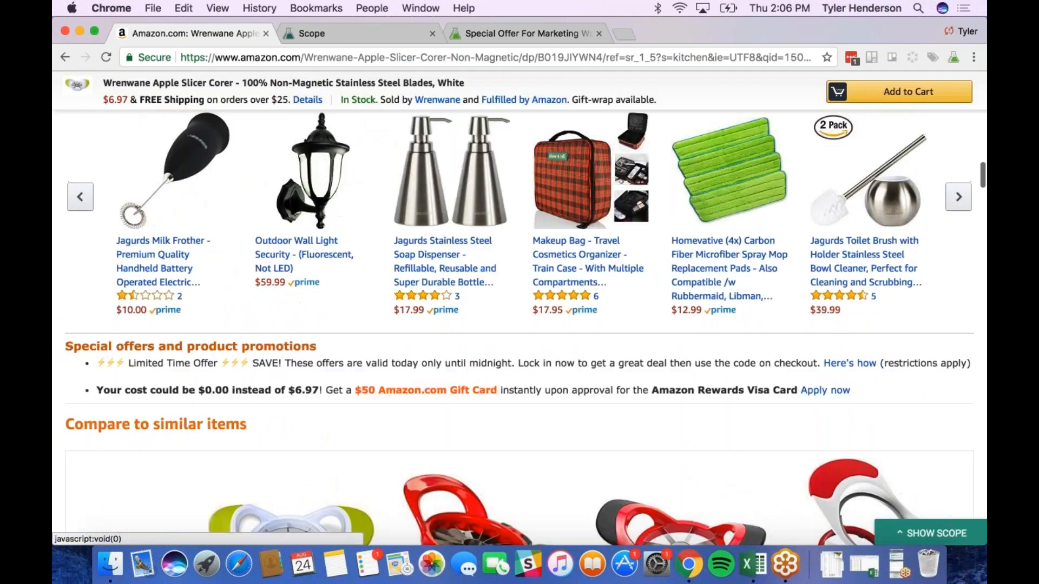
pyautogui.scroll(-10, 520, 328)
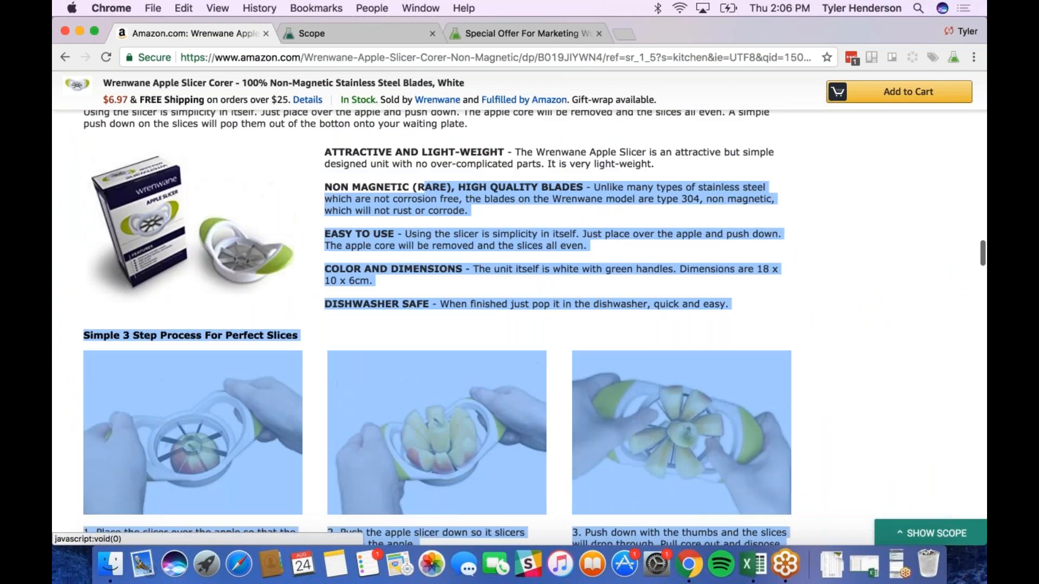
pyautogui.scroll(1, 519, 327)
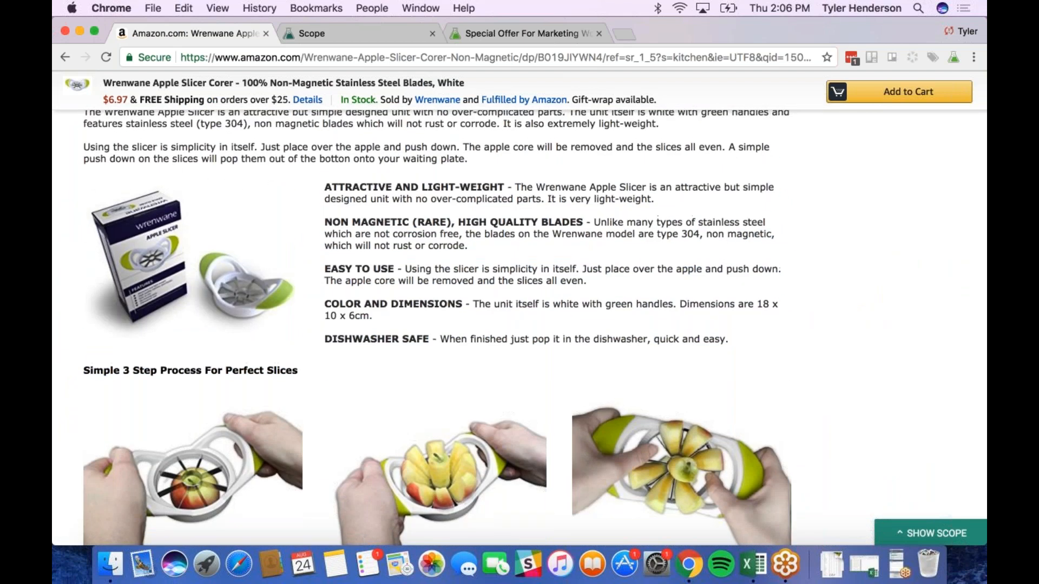
pyautogui.scroll(5, 519, 327)
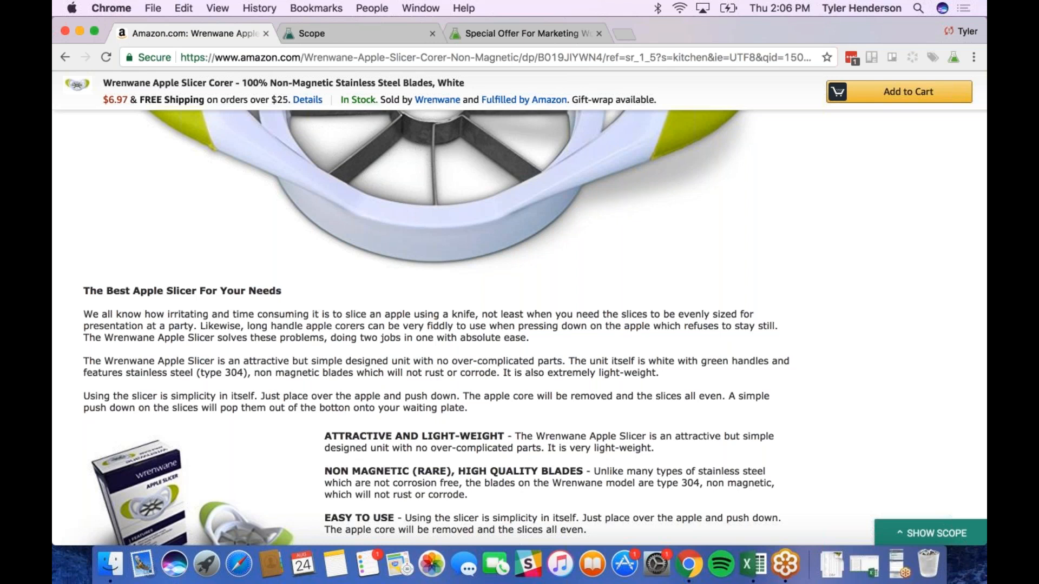
pyautogui.scroll(1, 519, 325)
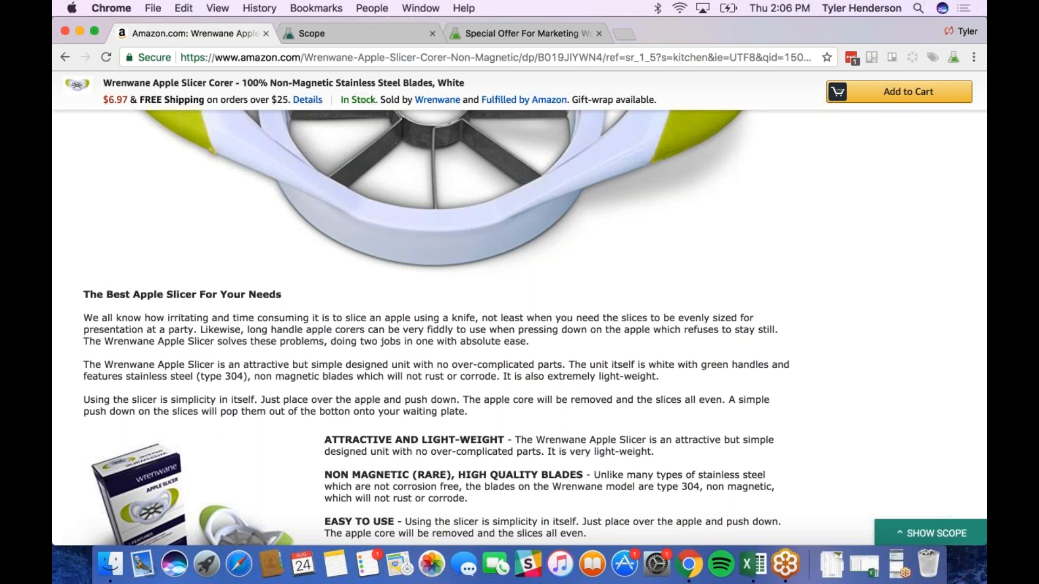
# Step: Return from the Wrenwane listing to the apple slicer search results and look through the listed products
pyautogui.scroll(20, 520, 309)
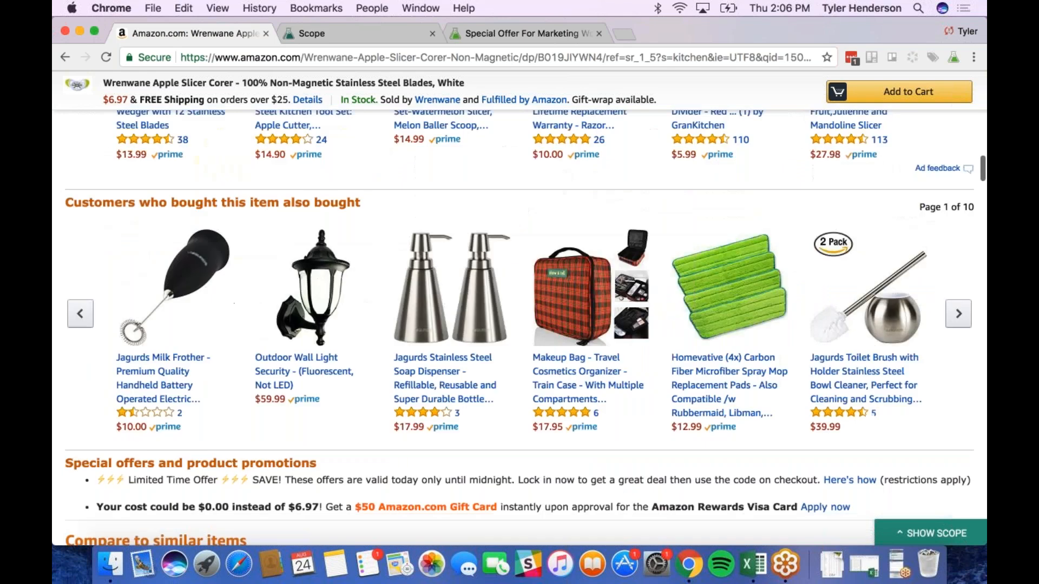
pyautogui.scroll(15, 519, 308)
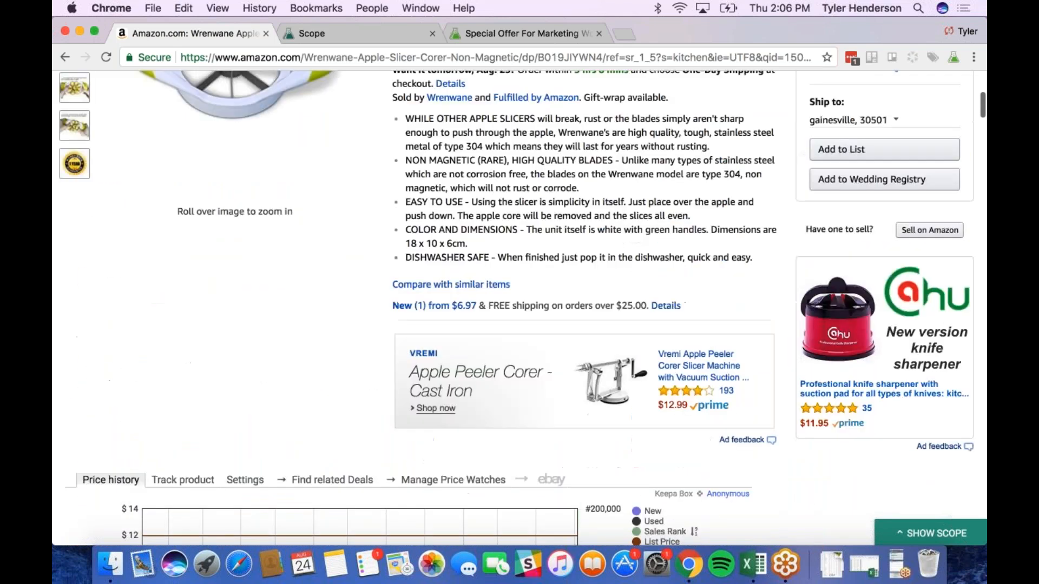
pyautogui.scroll(3, 519, 309)
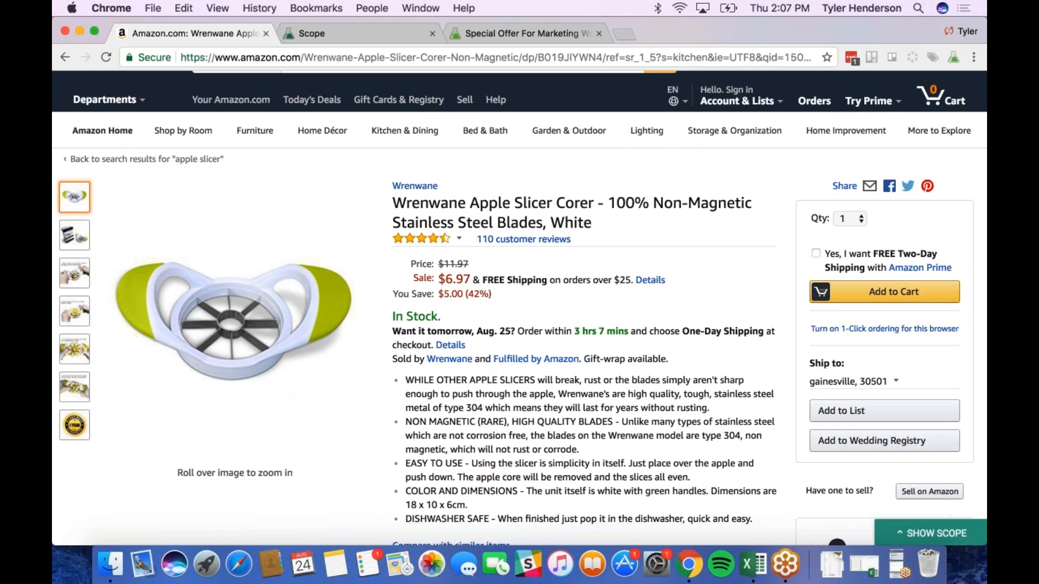
pyautogui.hscroll(-3, 519, 309)
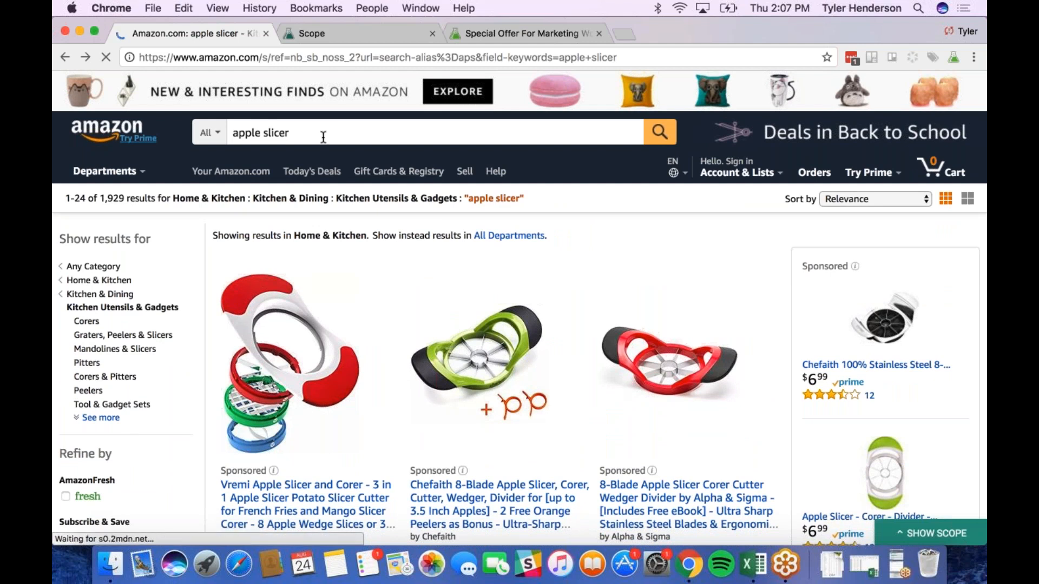
pyautogui.scroll(-10, 323, 137)
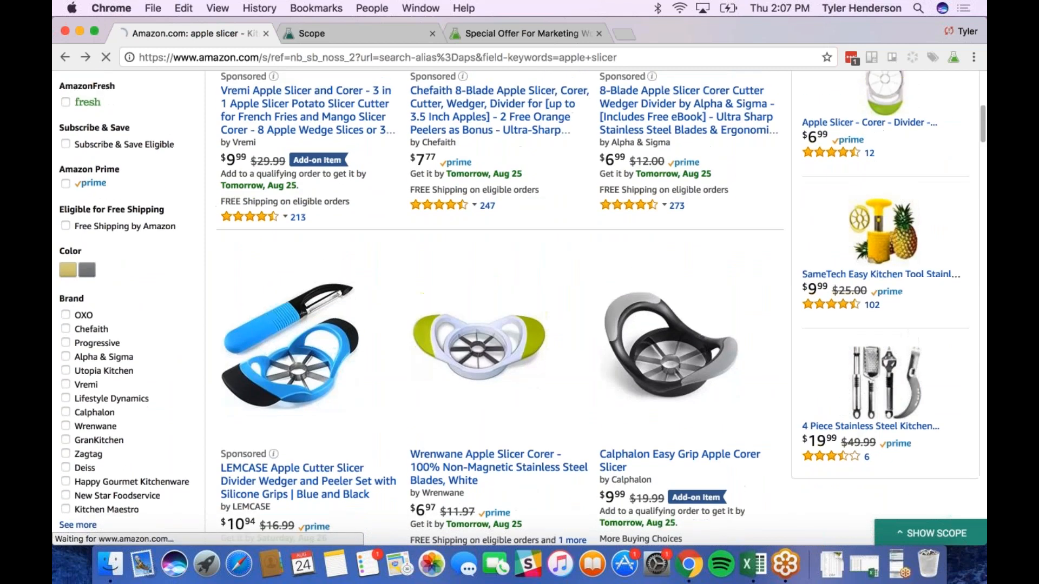
pyautogui.scroll(-7, 322, 137)
pyautogui.scroll(-6, 391, 323)
pyautogui.scroll(-4, 391, 323)
pyautogui.scroll(5, 476, 246)
pyautogui.scroll(10, 477, 254)
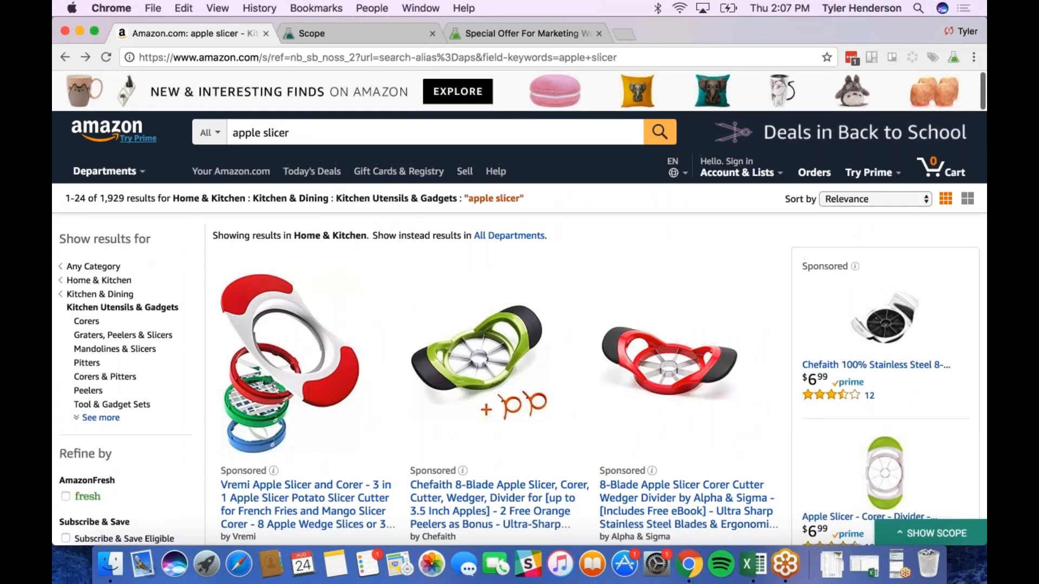
# Step: Show the Scope panel for the apple slicer results and review the first products in its table
pyautogui.click(911, 534)
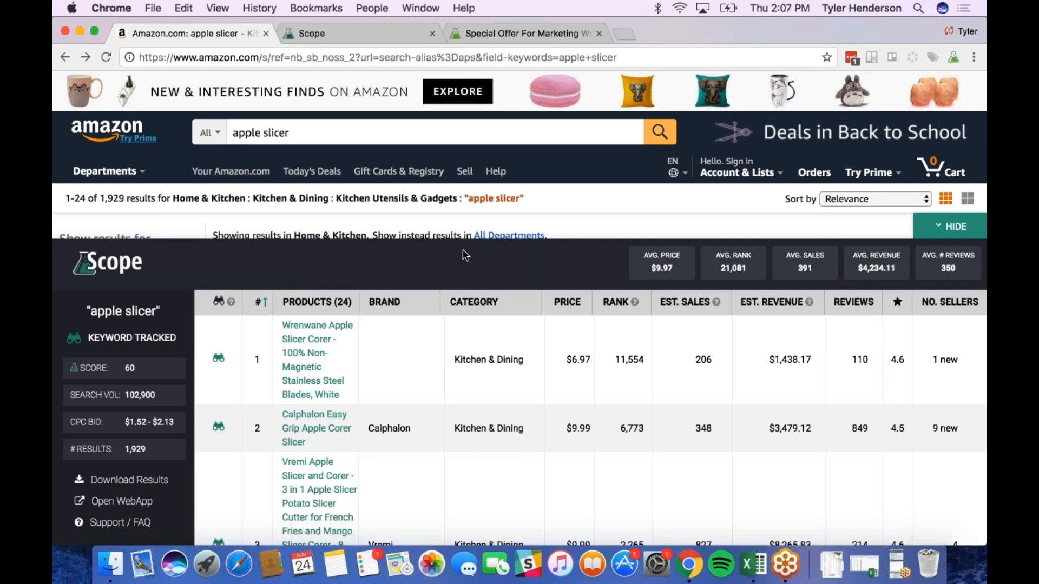
pyautogui.scroll(-1, 865, 529)
pyautogui.scroll(-5, 339, 319)
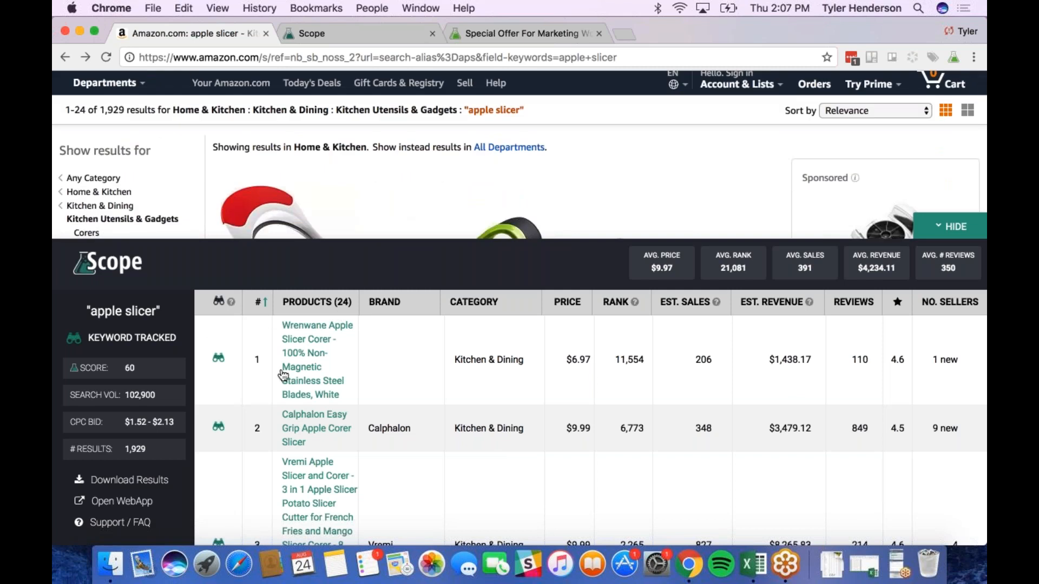
pyautogui.scroll(-5, 432, 352)
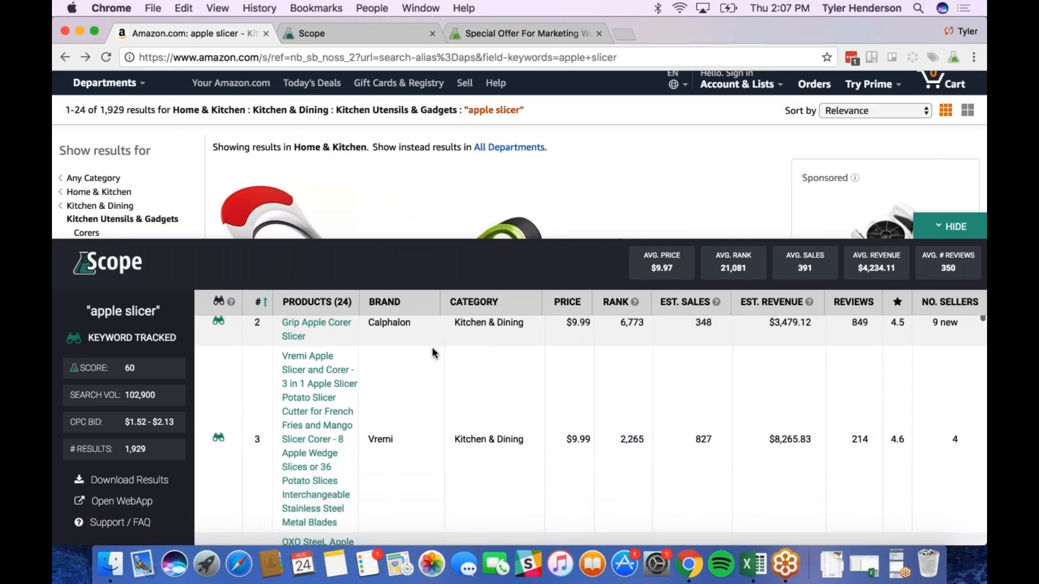
pyautogui.scroll(5, 432, 354)
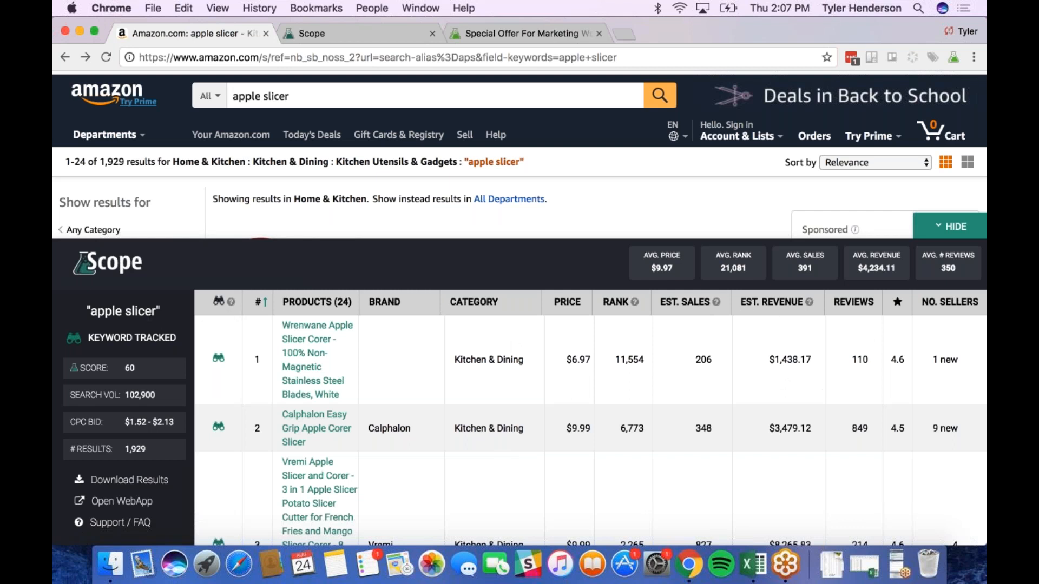
# Step: Examine the keyword's score, search volume, CPC bid and number of results in Scope, highlighting the last two values
pyautogui.moveTo(126, 395)
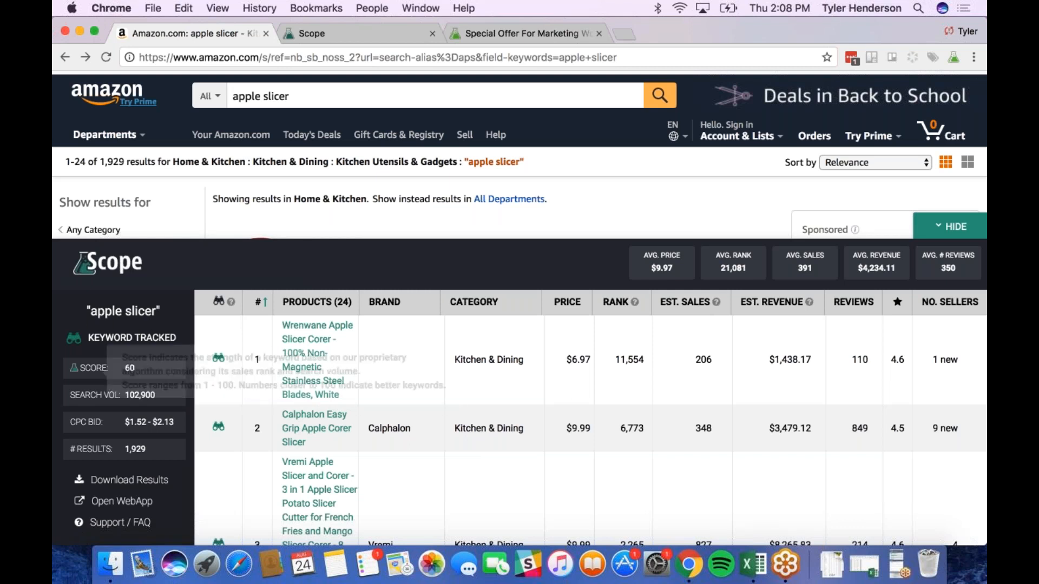
pyautogui.moveTo(134, 376)
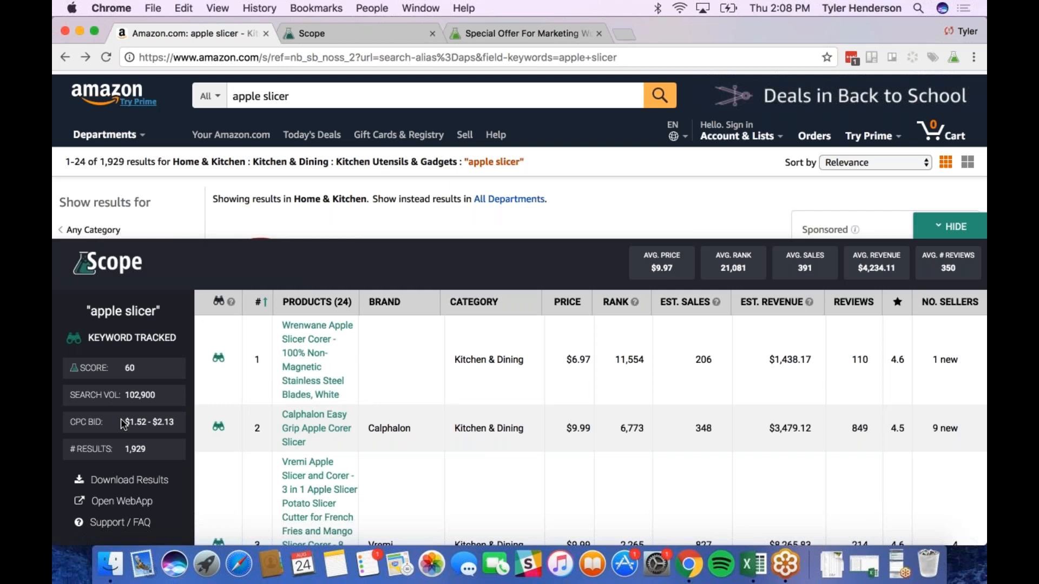
pyautogui.moveTo(121, 419); pyautogui.dragTo(177, 429)
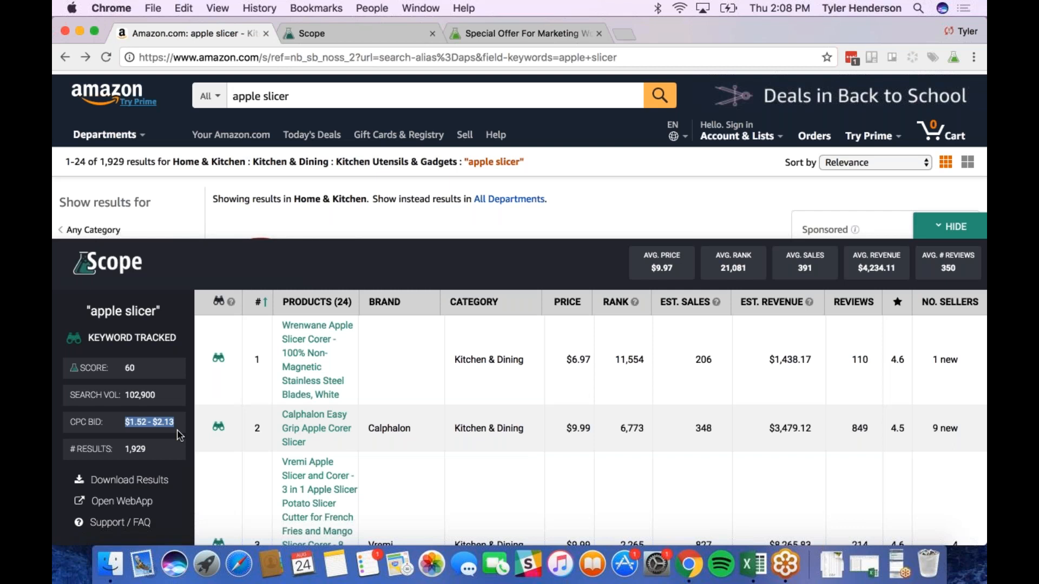
pyautogui.moveTo(147, 449); pyautogui.dragTo(124, 450)
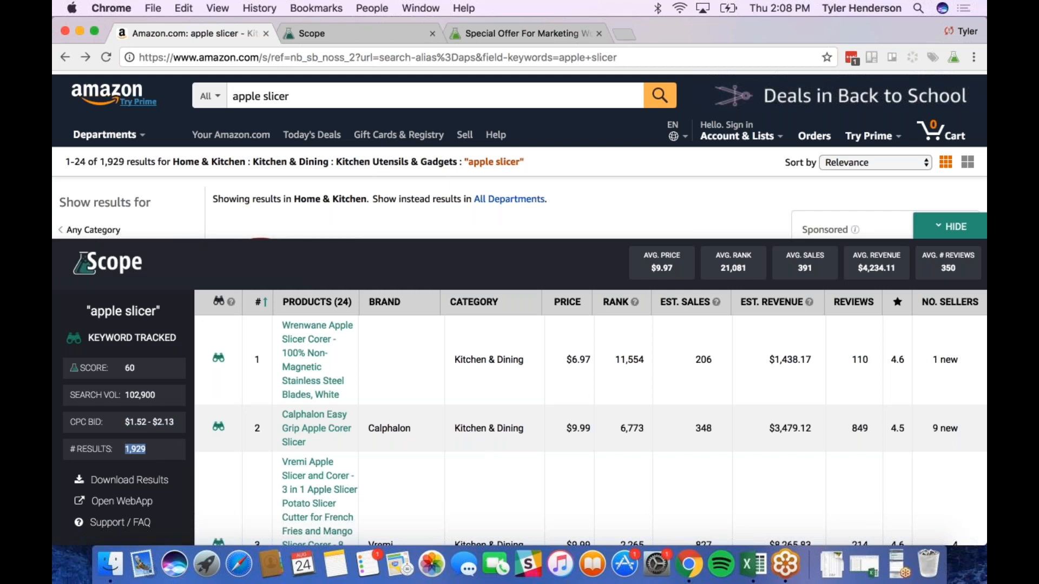
# Step: Look over the Scope product rows alongside the matching Amazon search results and the results download option
pyautogui.scroll(-1, 589, 430)
pyautogui.scroll(-2, 589, 430)
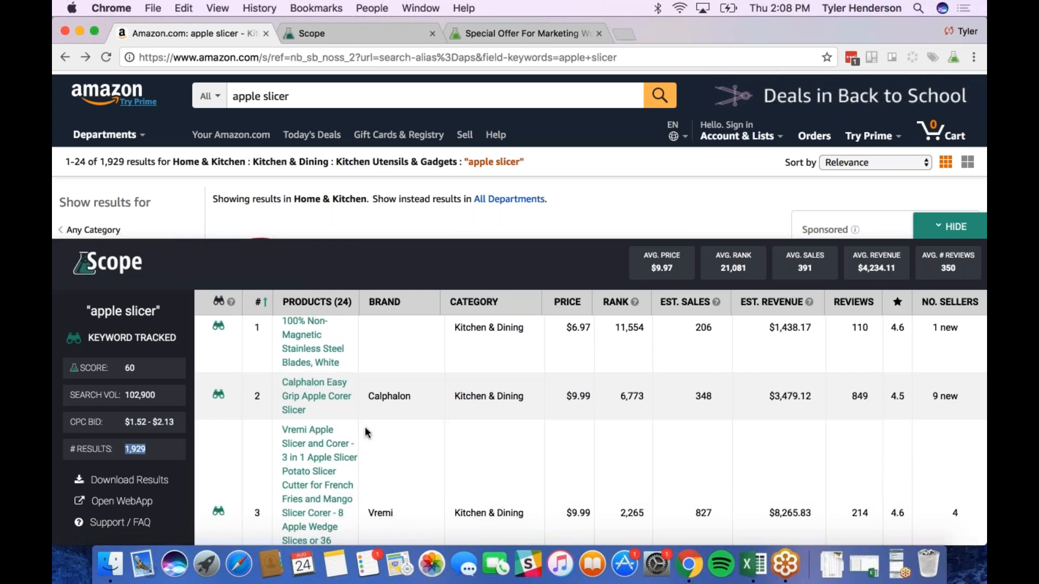
pyautogui.scroll(-1, 495, 195)
pyautogui.scroll(-5, 496, 185)
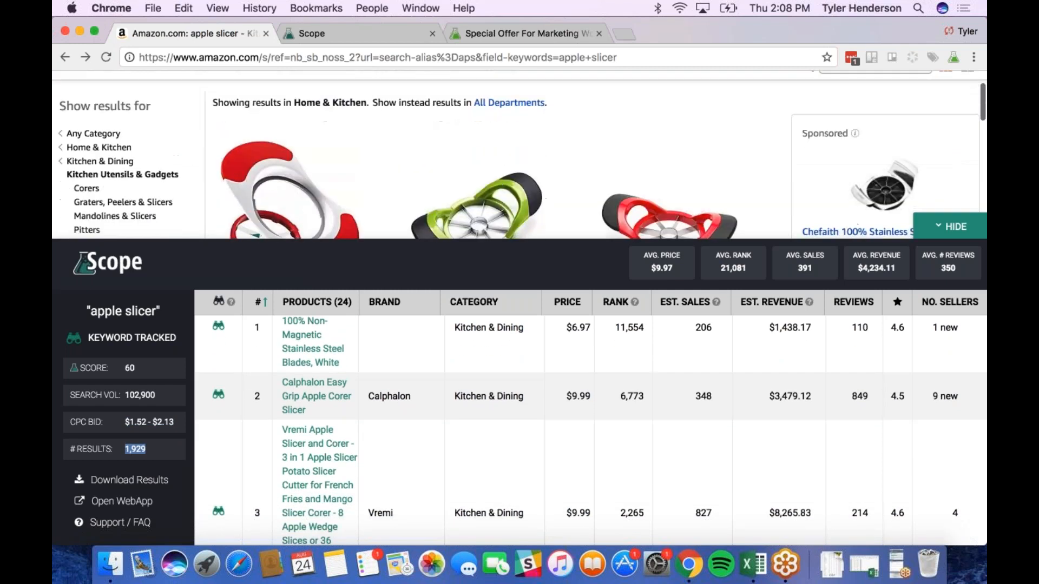
pyautogui.scroll(-1, 509, 198)
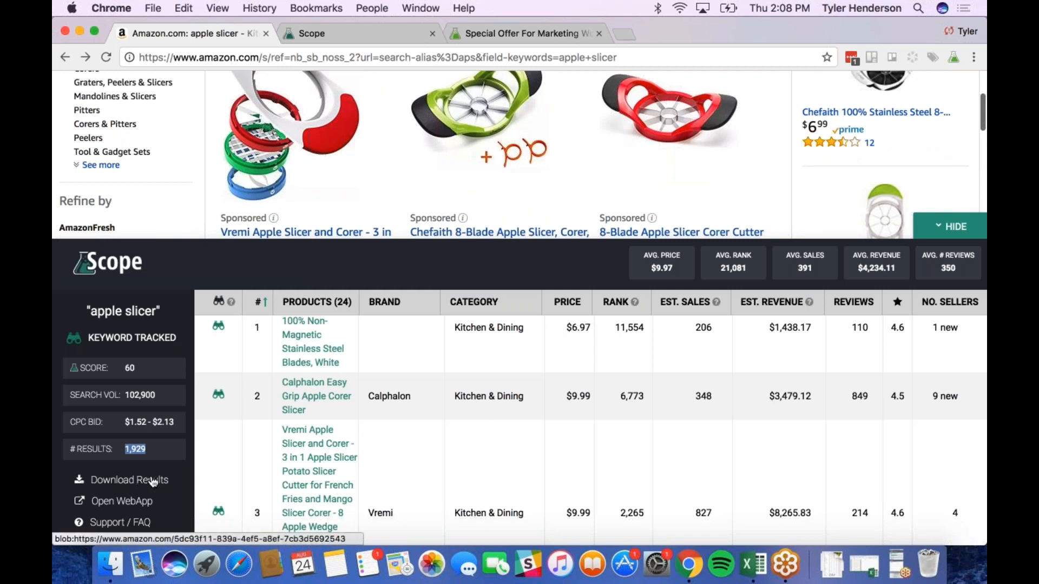
pyautogui.scroll(3, 292, 433)
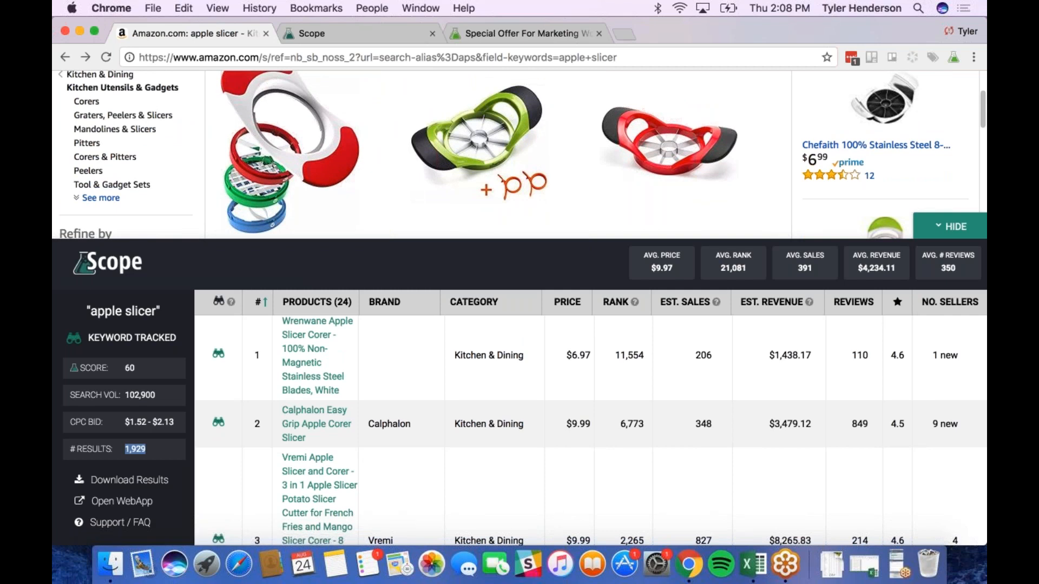
# Step: Look through the Scope product rows and open the Wrenwane Apple Slicer Corer listing from the first row
pyautogui.scroll(-3, 319, 433)
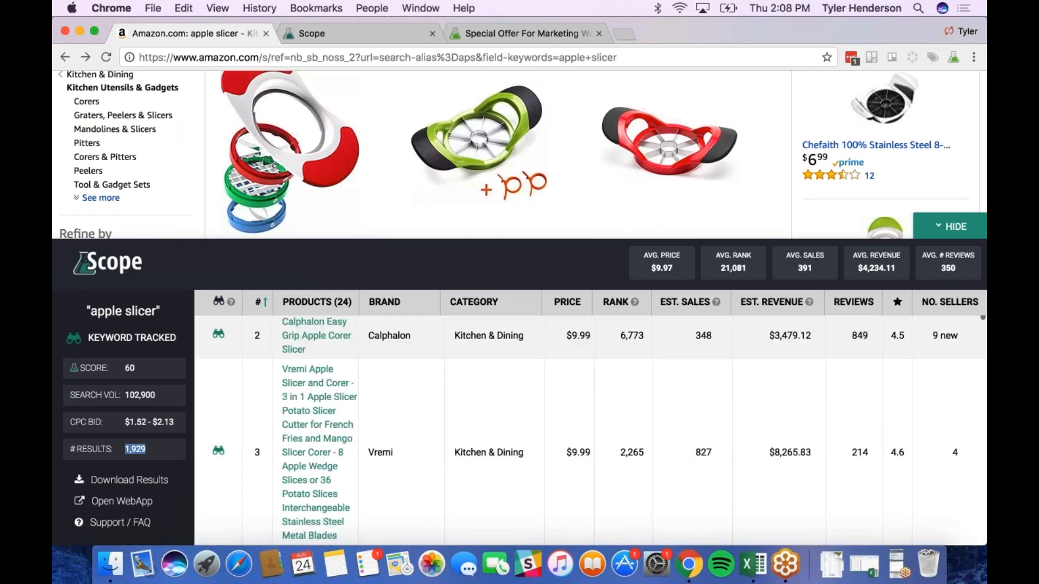
pyautogui.scroll(-10, 590, 433)
pyautogui.scroll(10, 589, 433)
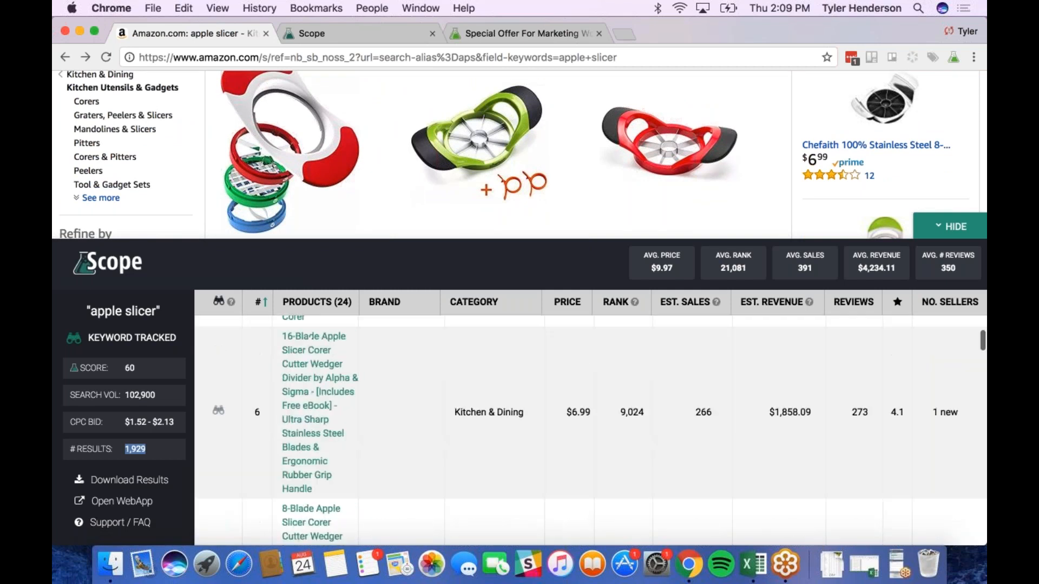
pyautogui.scroll(1, 589, 433)
pyautogui.scroll(5, 379, 368)
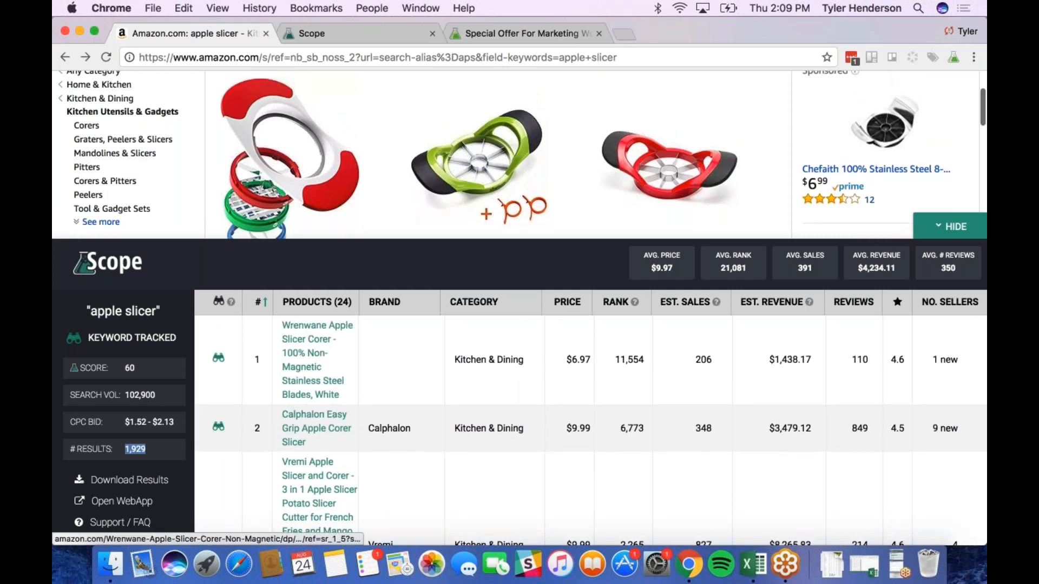
pyautogui.click(313, 360)
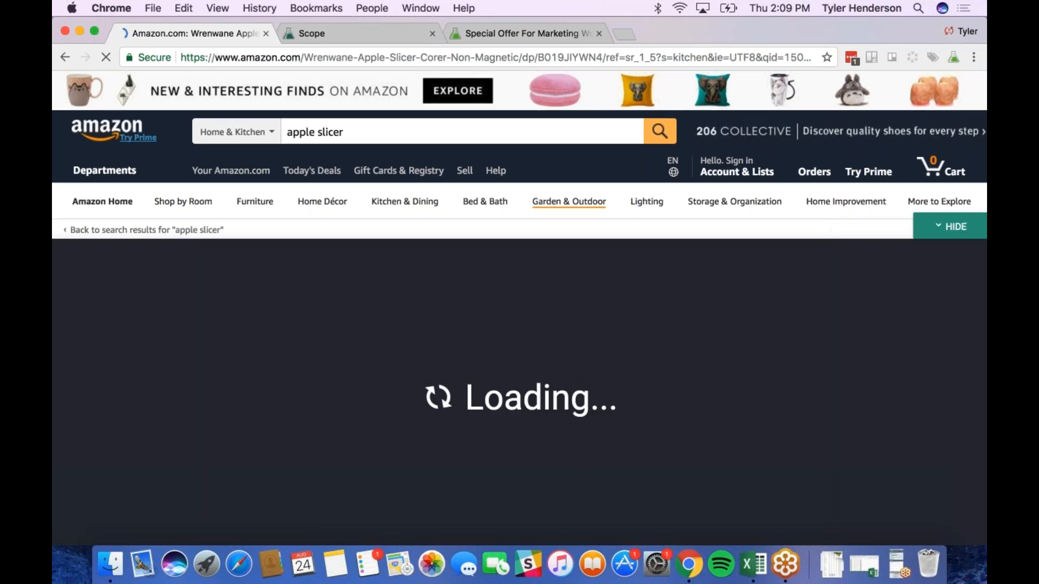
# Step: Review the Wrenwane listing's item summary and profit calculator in Scope, and start tracking the keyword "appler slicer"
pyautogui.scroll(-2, 612, 204)
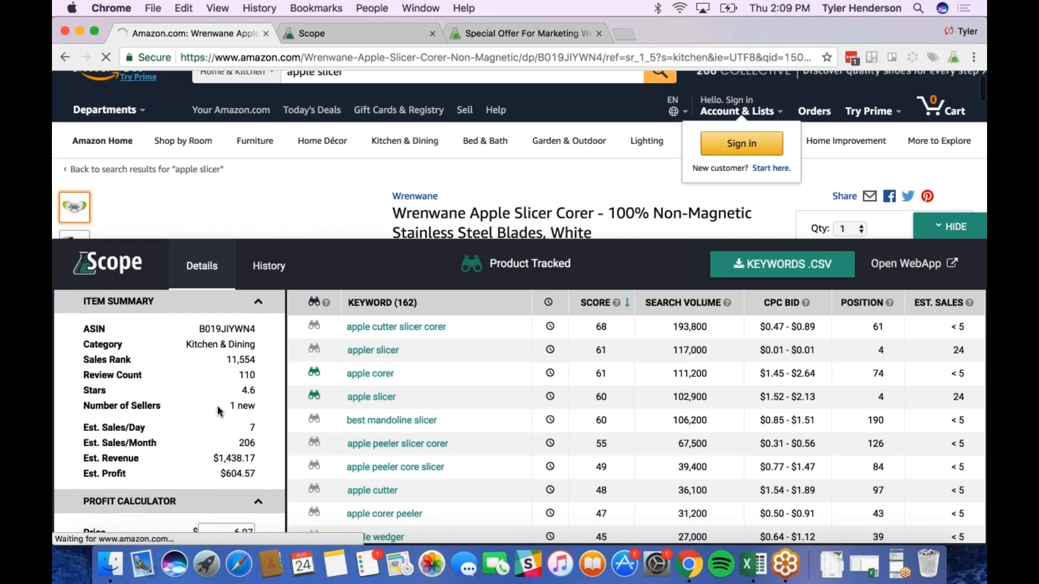
pyautogui.scroll(-4, 170, 413)
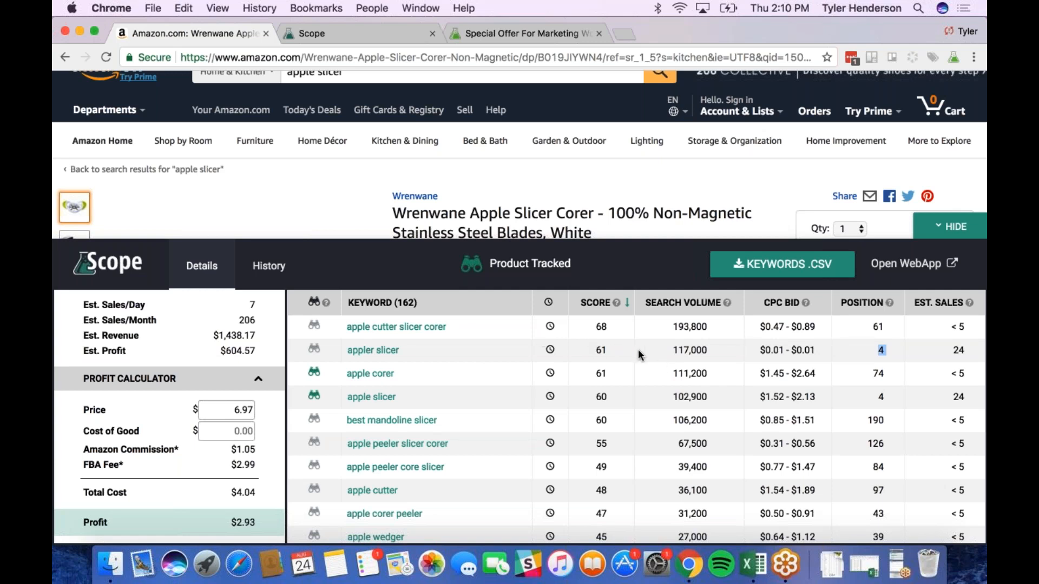
pyautogui.moveTo(547, 353)
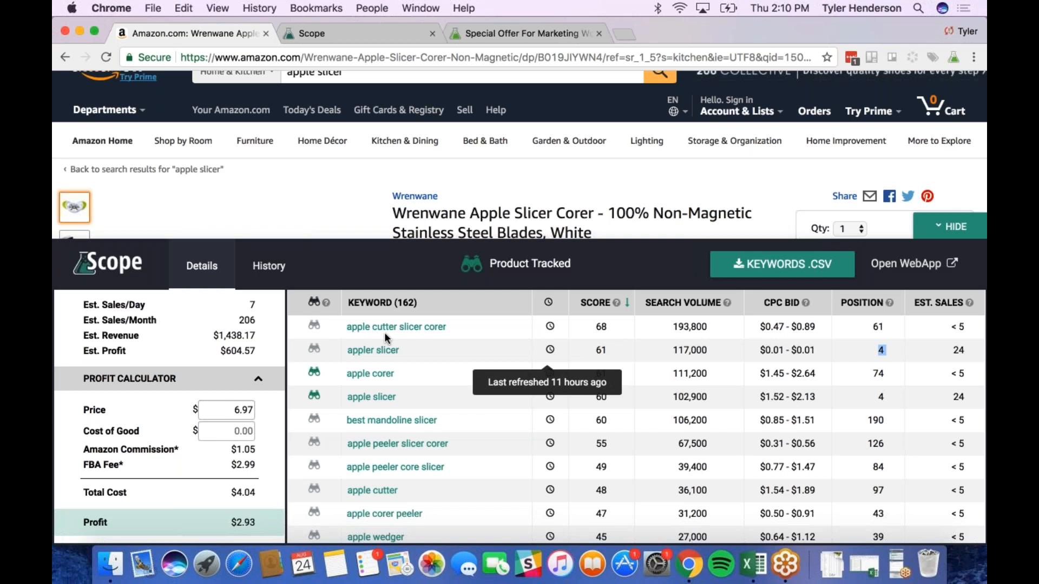
pyautogui.click(314, 350)
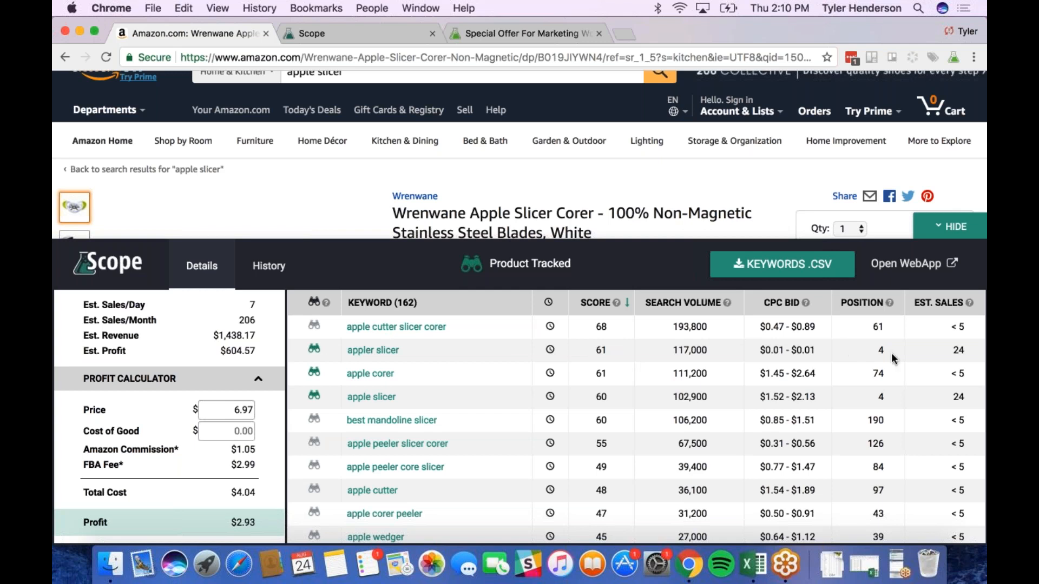
# Step: Look through the listing's complete keyword table, comparing scores, search volumes, CPC bids and positions
pyautogui.scroll(-8, 890, 368)
pyautogui.scroll(-5, 887, 384)
pyautogui.scroll(15, 887, 384)
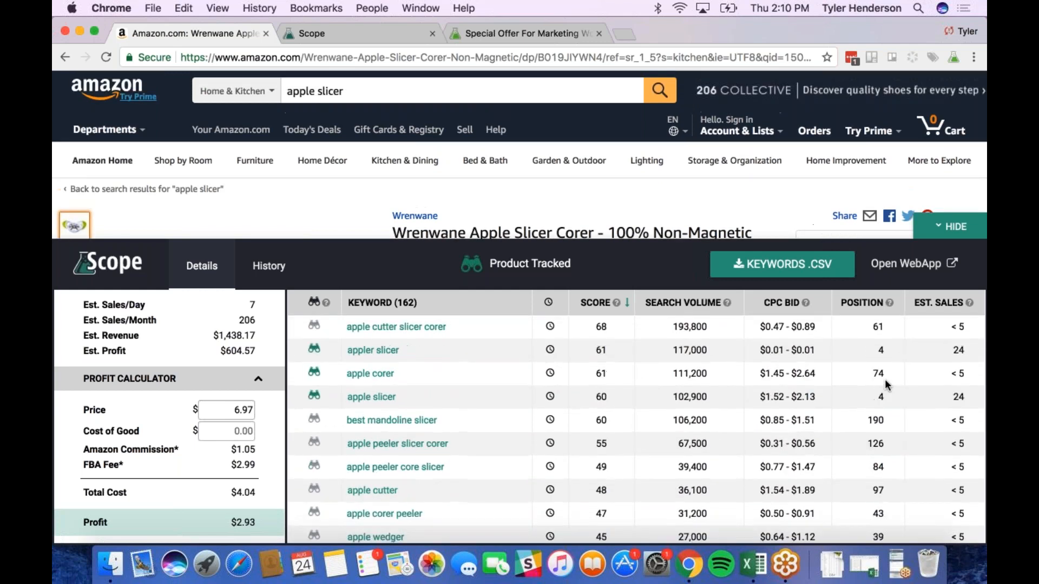
pyautogui.scroll(3, 888, 384)
pyautogui.scroll(-1, 887, 384)
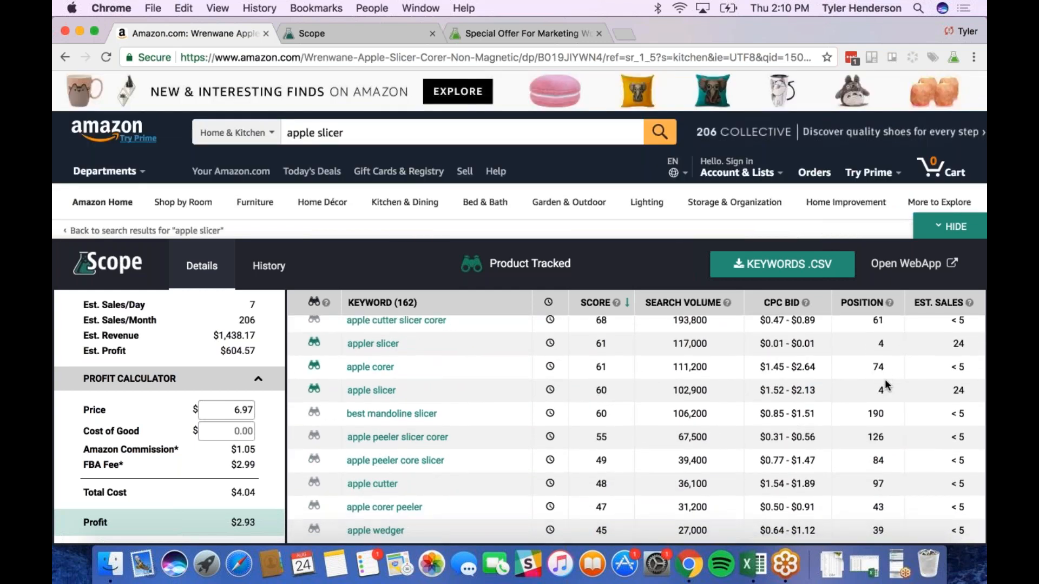
pyautogui.scroll(-8, 887, 385)
pyautogui.scroll(-12, 887, 385)
pyautogui.scroll(-12, 887, 385)
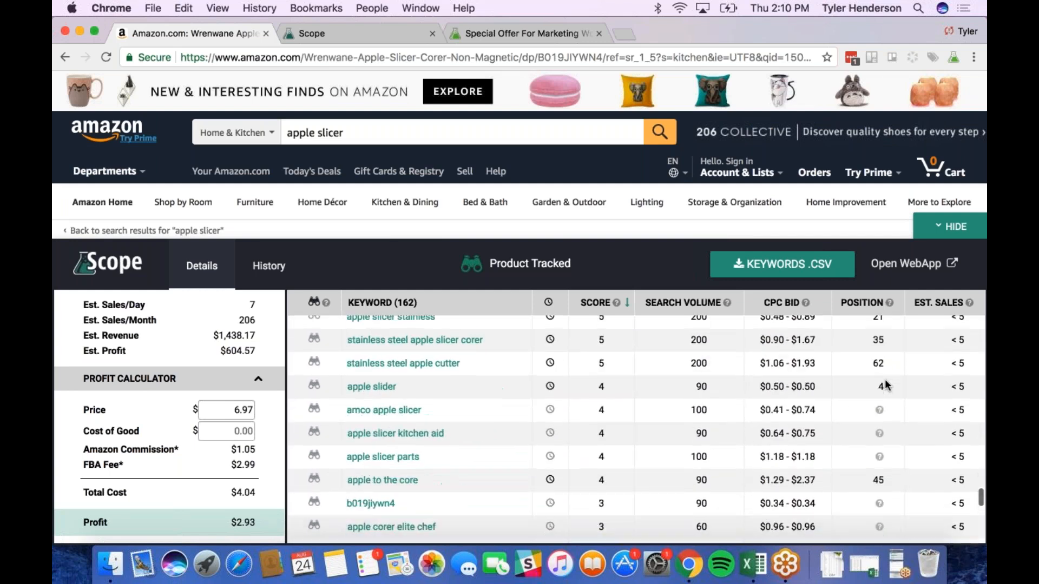
pyautogui.scroll(-12, 886, 385)
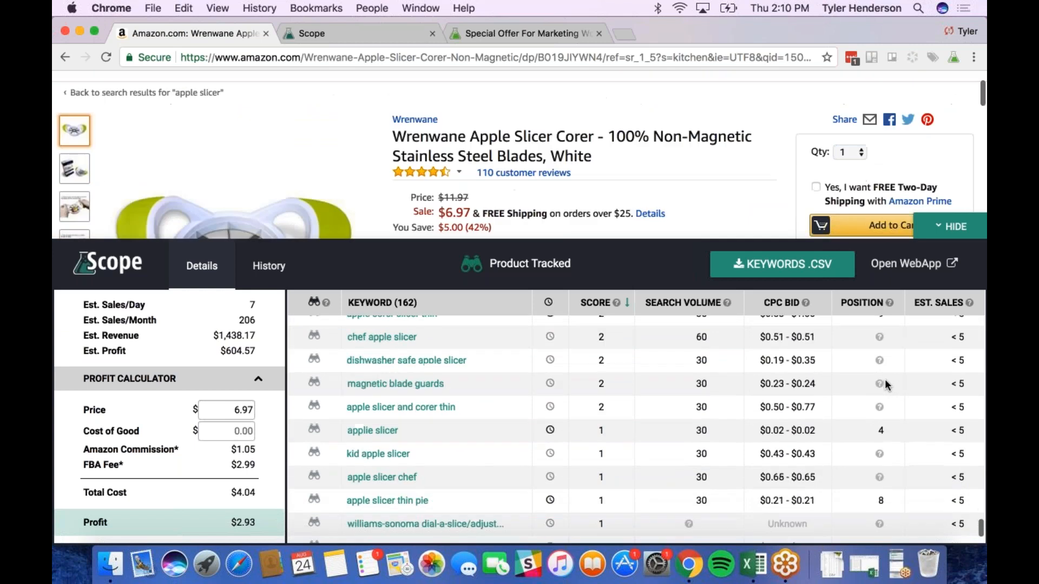
pyautogui.scroll(20, 886, 385)
pyautogui.scroll(15, 887, 384)
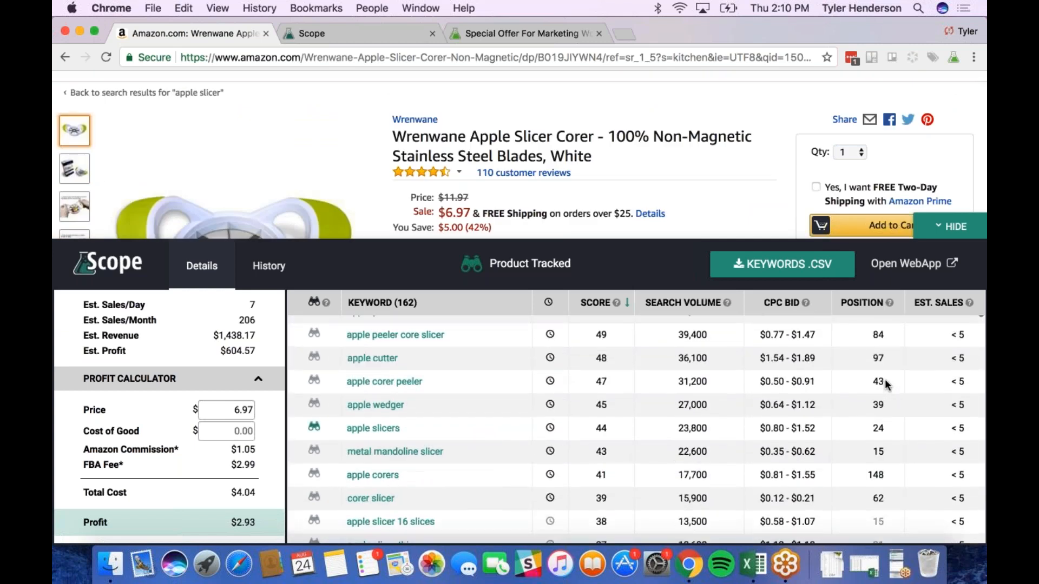
pyautogui.scroll(6, 886, 383)
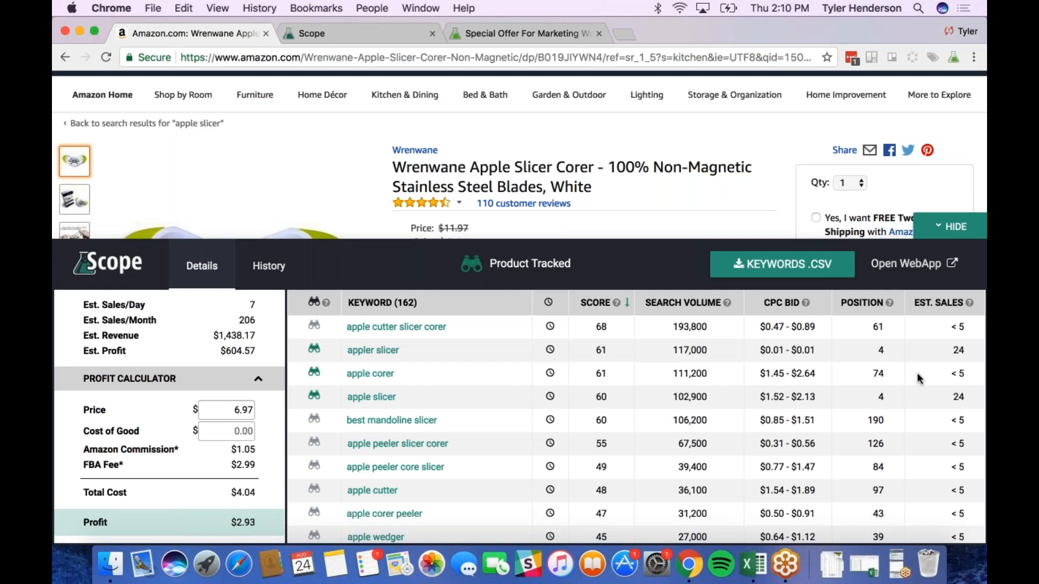
# Step: Sort the keyword table by estimated sales, highest first, and highlight the product's estimated sales per month in the item summary
pyautogui.click(928, 310)
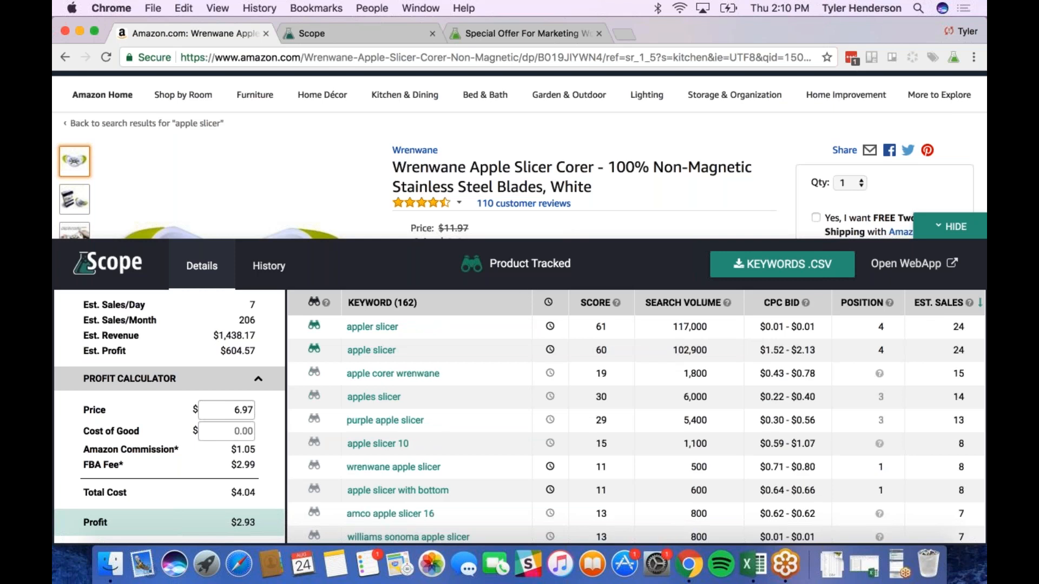
pyautogui.scroll(1, 189, 338)
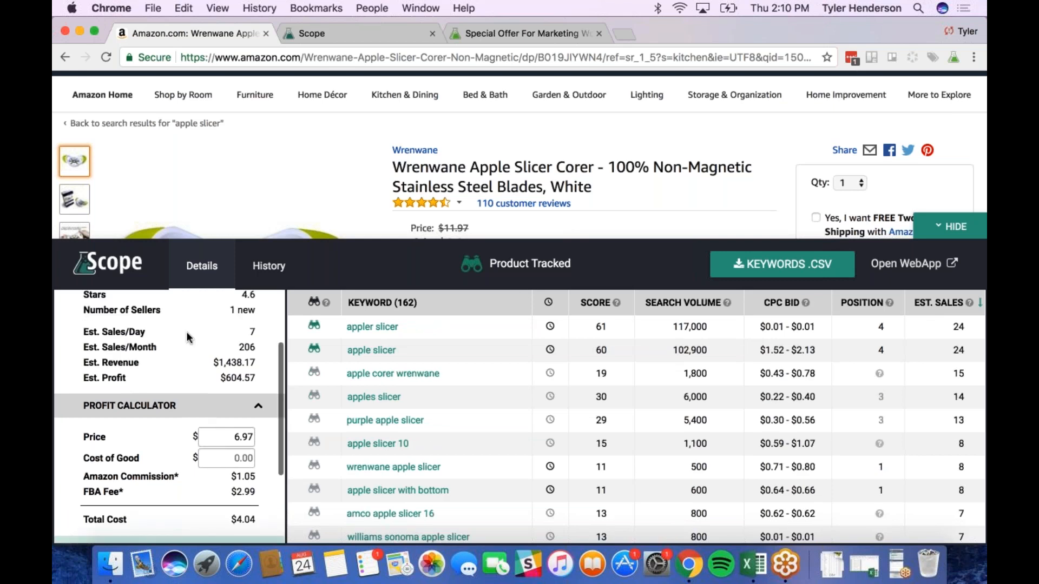
pyautogui.moveTo(83, 346); pyautogui.dragTo(262, 355)
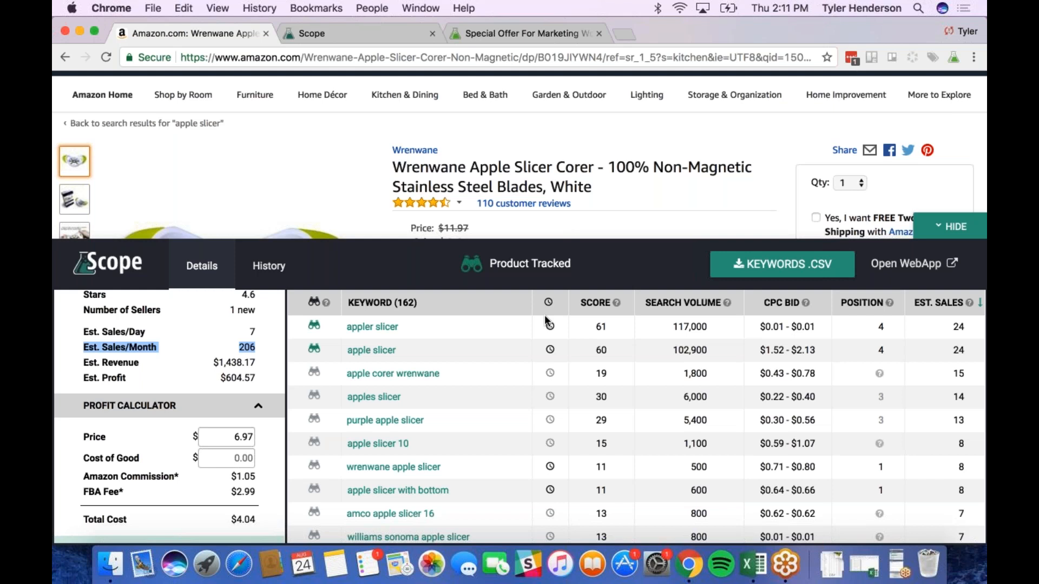
pyautogui.click(314, 327)
pyautogui.moveTo(314, 327); pyautogui.dragTo(399, 335)
pyautogui.click(399, 335)
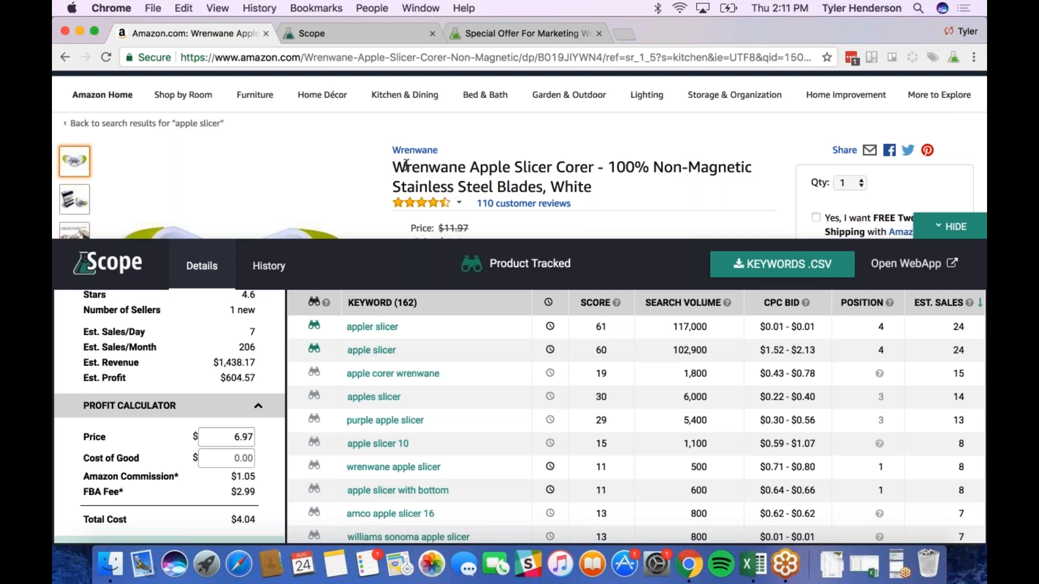
# Step: Highlight the beginning of the Wrenwane product title and start tracking the keyword "apples slicer"
pyautogui.moveTo(398, 167); pyautogui.dragTo(455, 187)
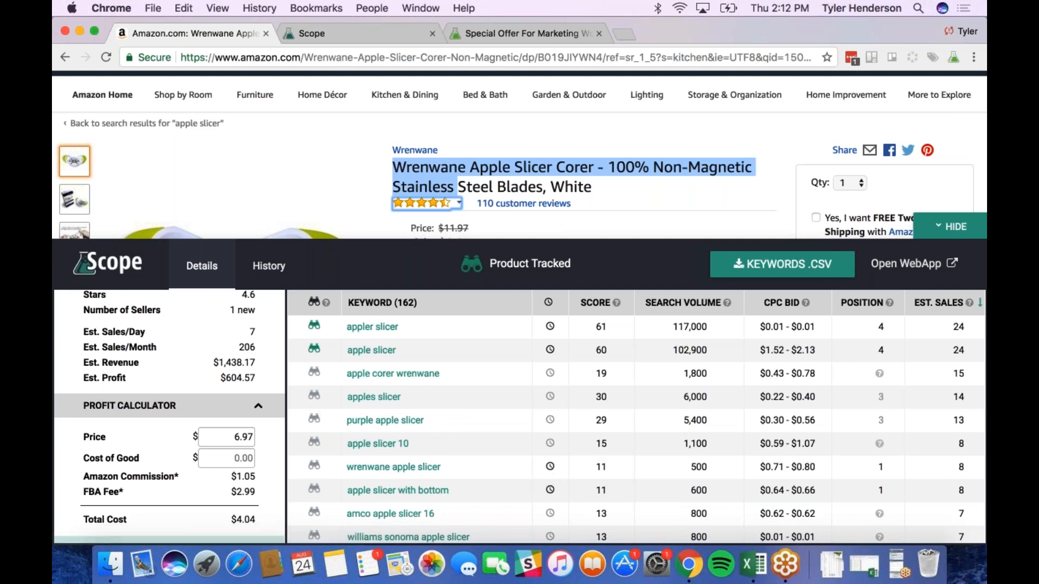
pyautogui.click(313, 396)
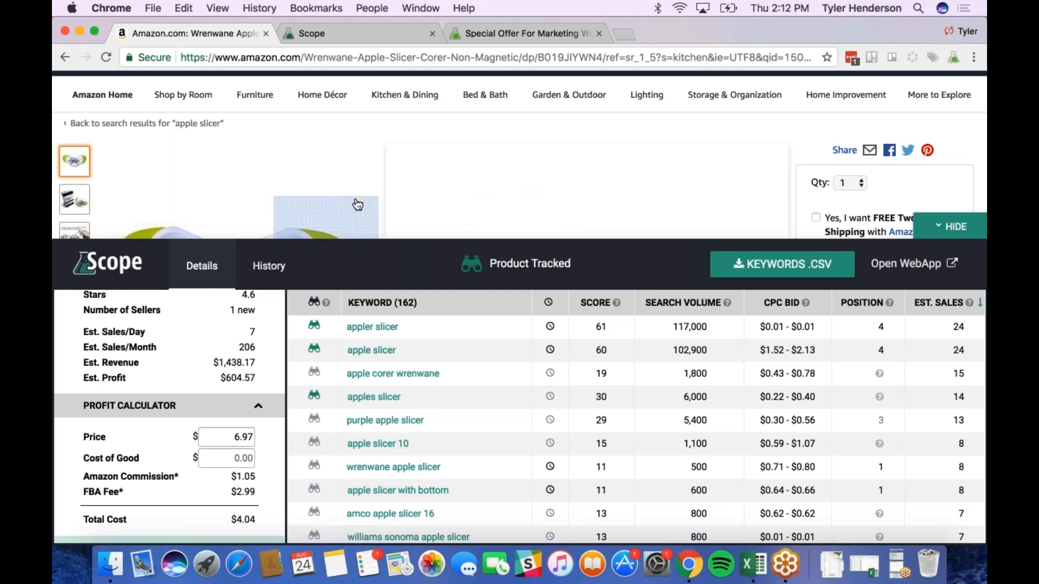
pyautogui.scroll(-3, 356, 204)
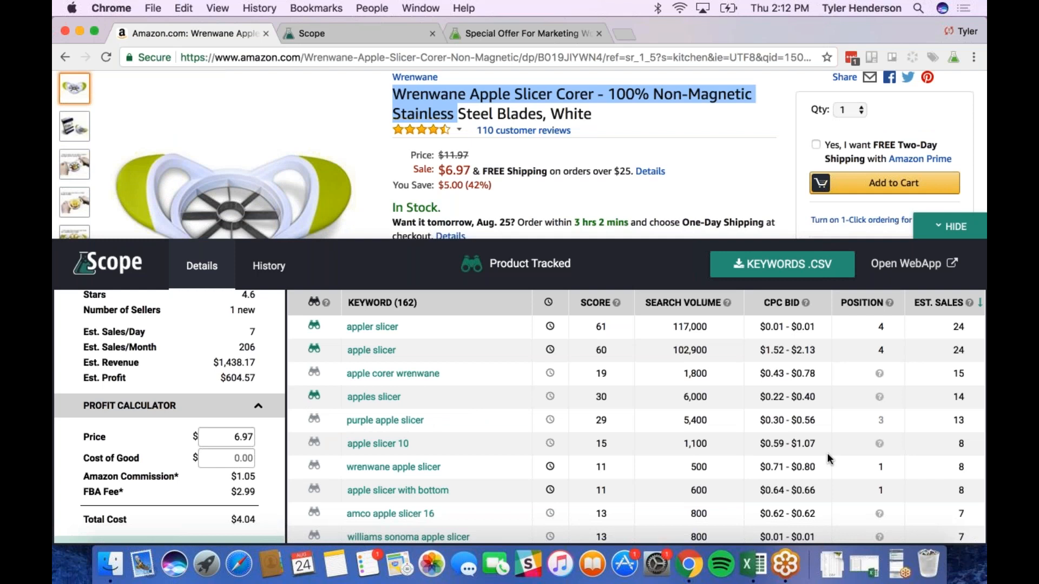
# Step: Examine the keywords with the highest estimated sales alongside the Wrenwane listing's product image and title
pyautogui.scroll(-1, 920, 435)
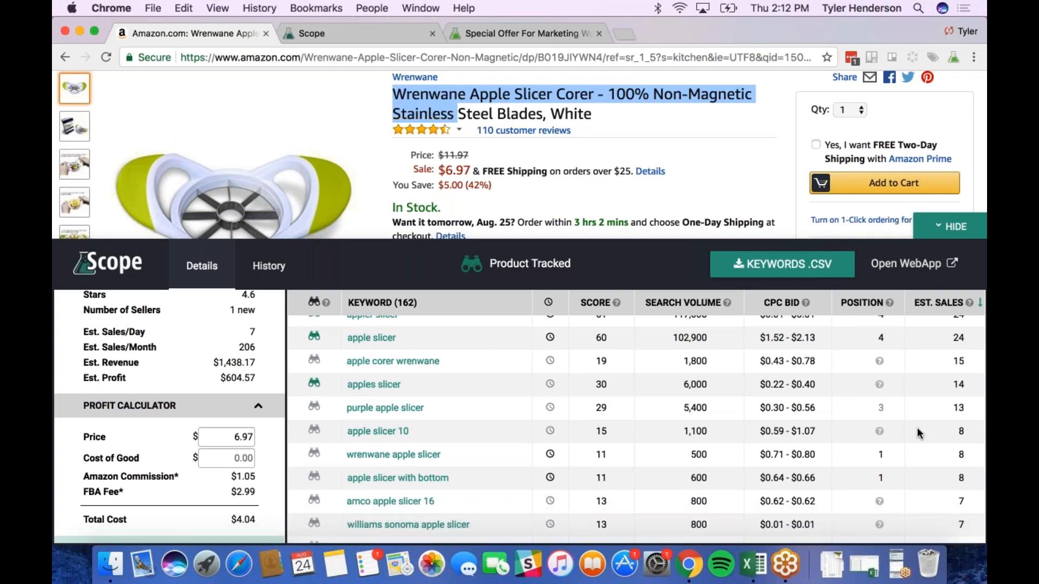
pyautogui.scroll(-3, 918, 432)
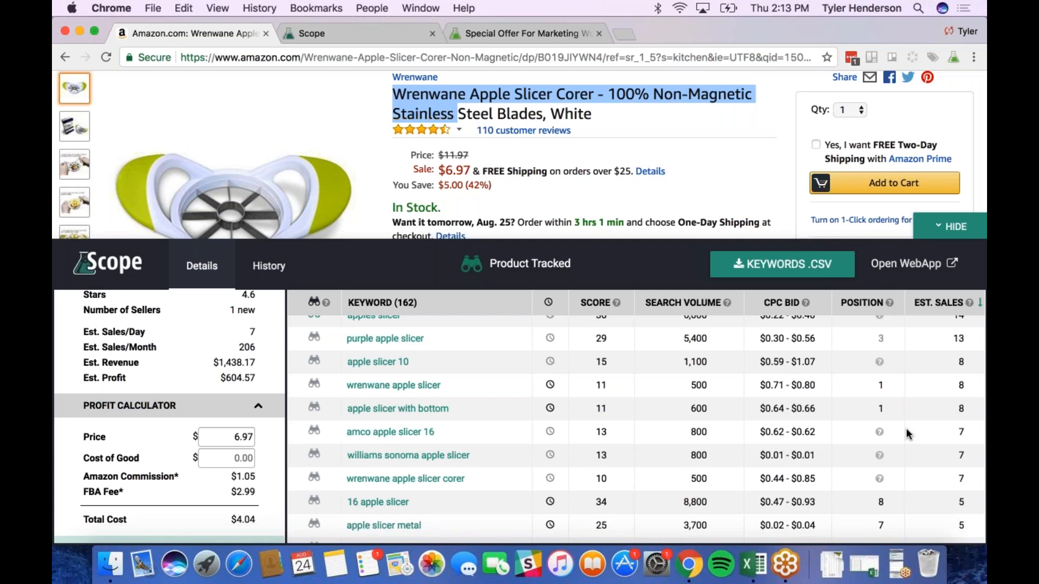
pyautogui.moveTo(325, 199)
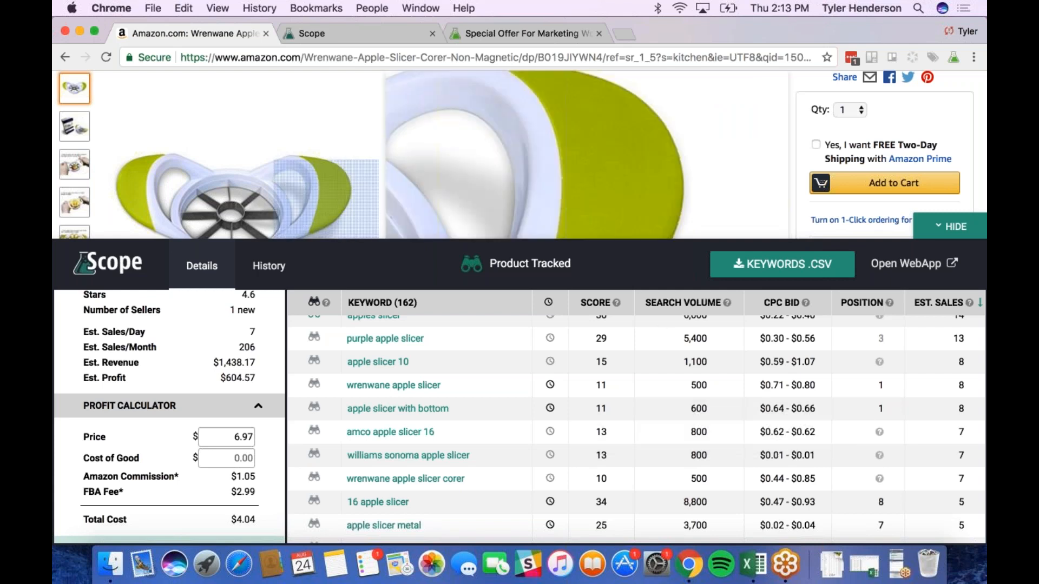
pyautogui.moveTo(393, 94); pyautogui.dragTo(454, 114)
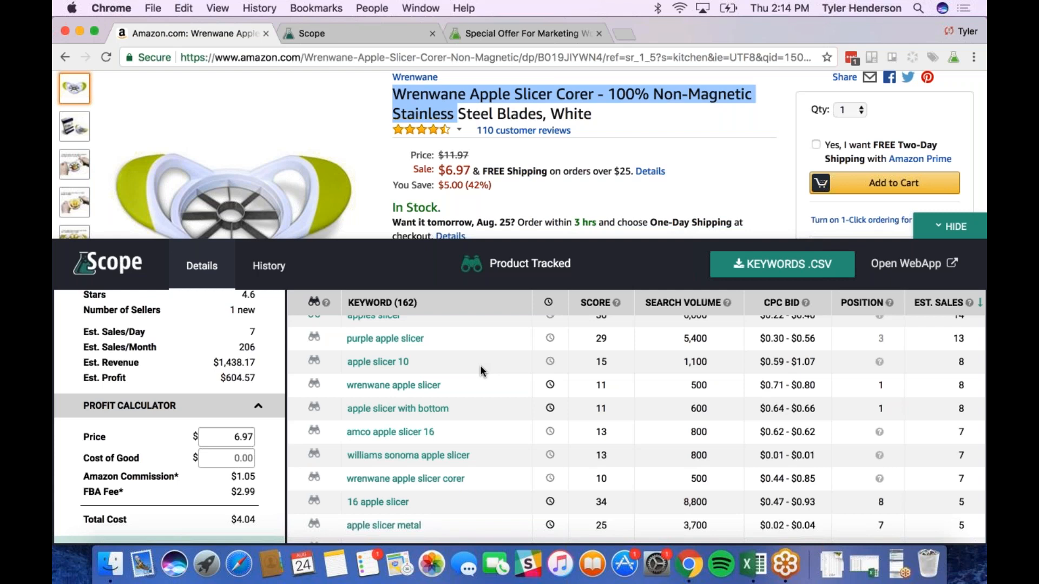
# Step: Look through the lower-selling keywords in the sales-sorted table, checking their search volumes and positions
pyautogui.scroll(-1, 481, 371)
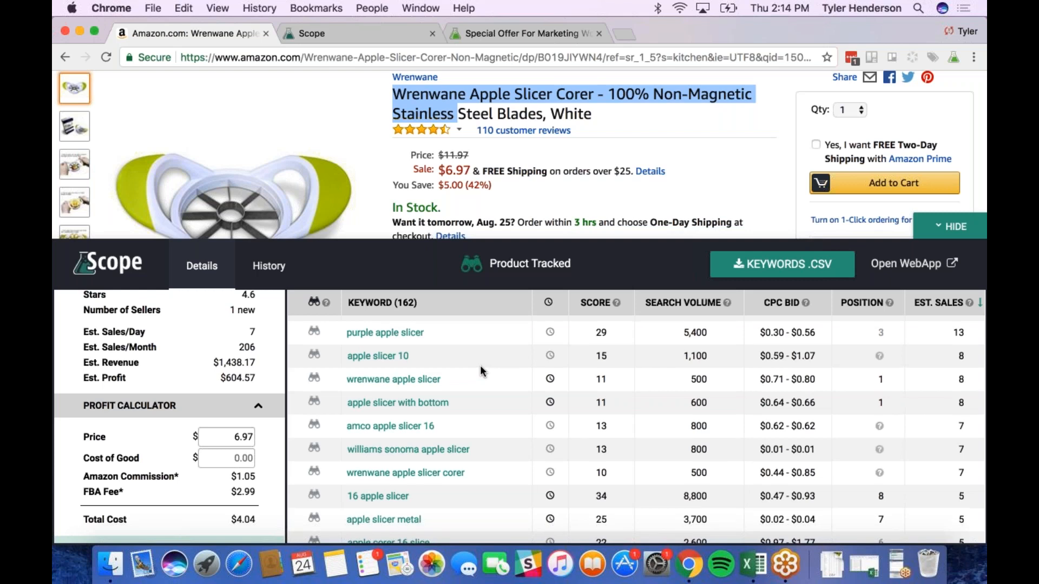
pyautogui.scroll(-3, 482, 371)
pyautogui.scroll(-15, 481, 370)
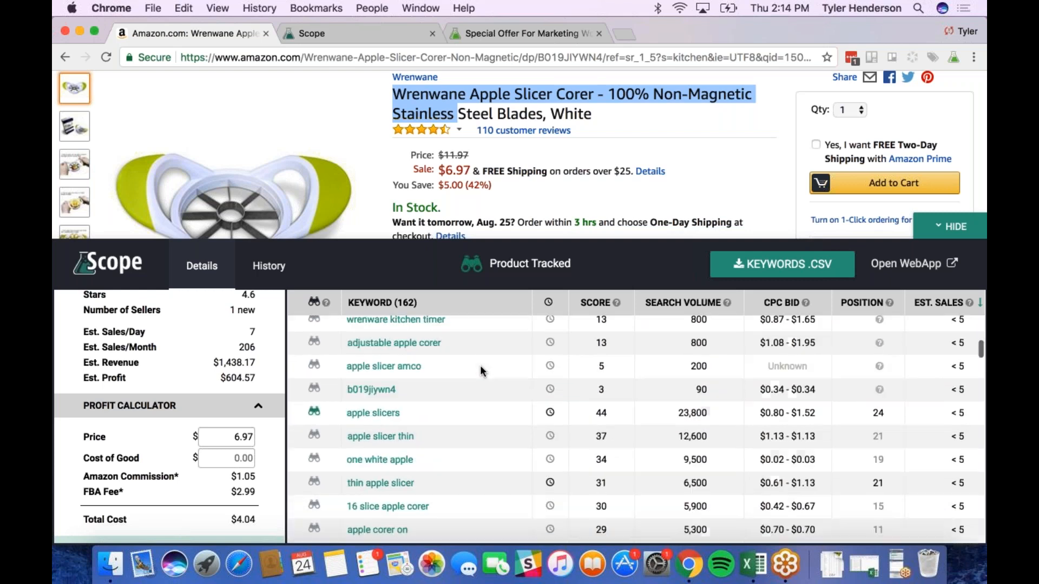
pyautogui.scroll(-5, 479, 365)
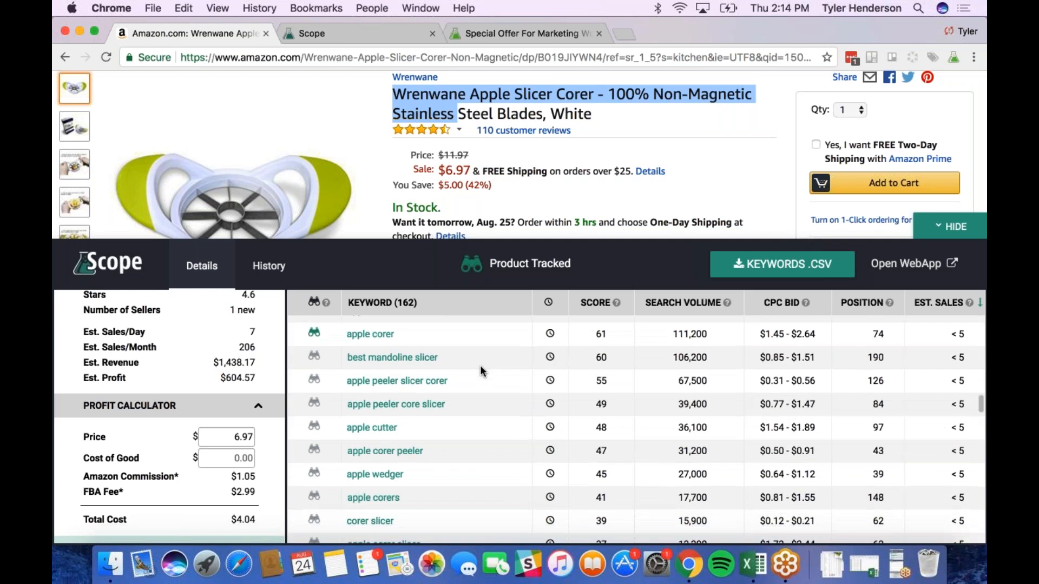
pyautogui.scroll(-3, 479, 365)
pyautogui.scroll(-8, 479, 365)
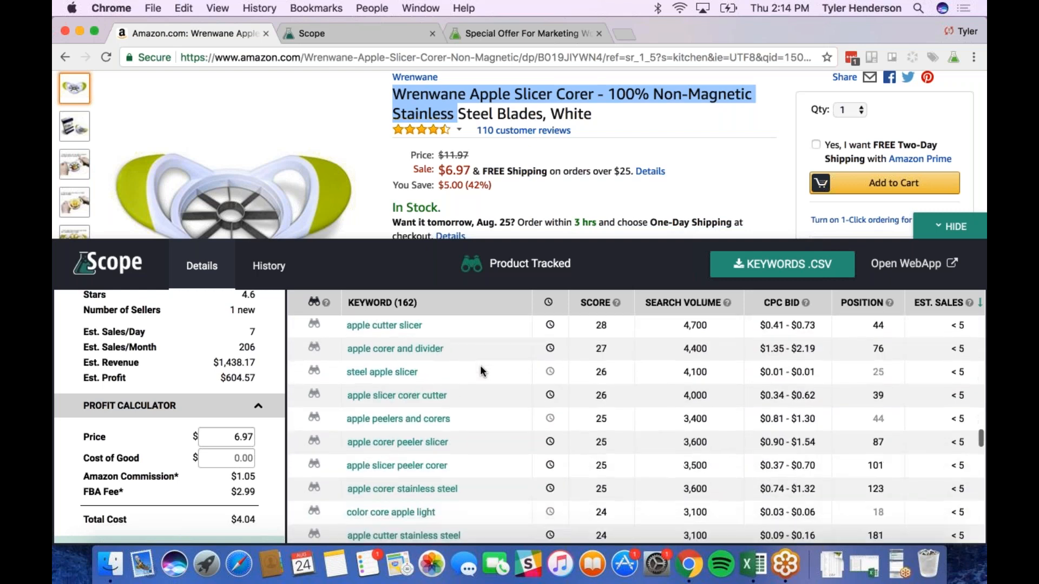
pyautogui.scroll(3, 479, 365)
pyautogui.scroll(5, 479, 365)
pyautogui.scroll(-3, 480, 365)
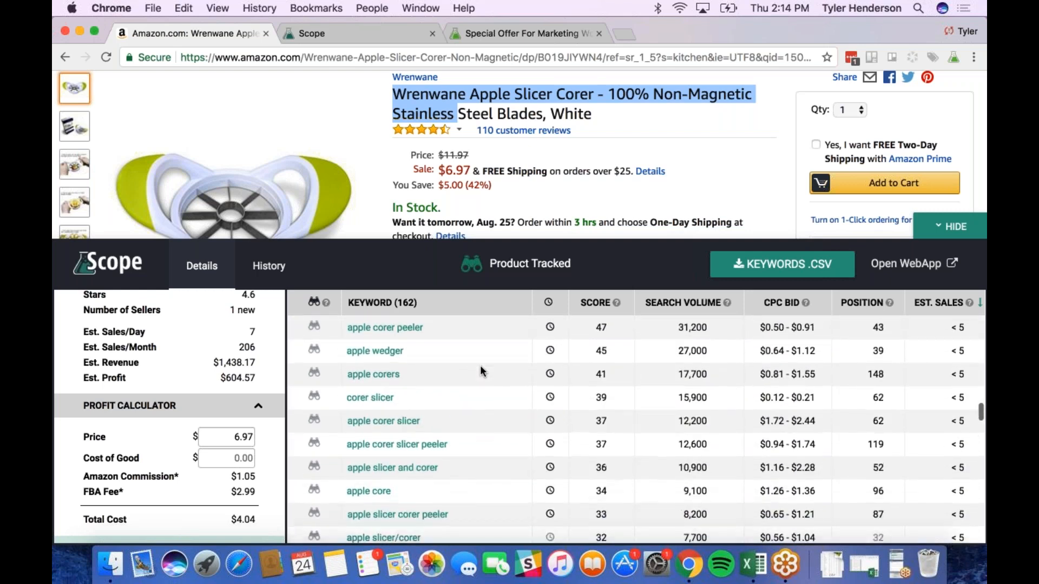
pyautogui.scroll(-10, 830, 428)
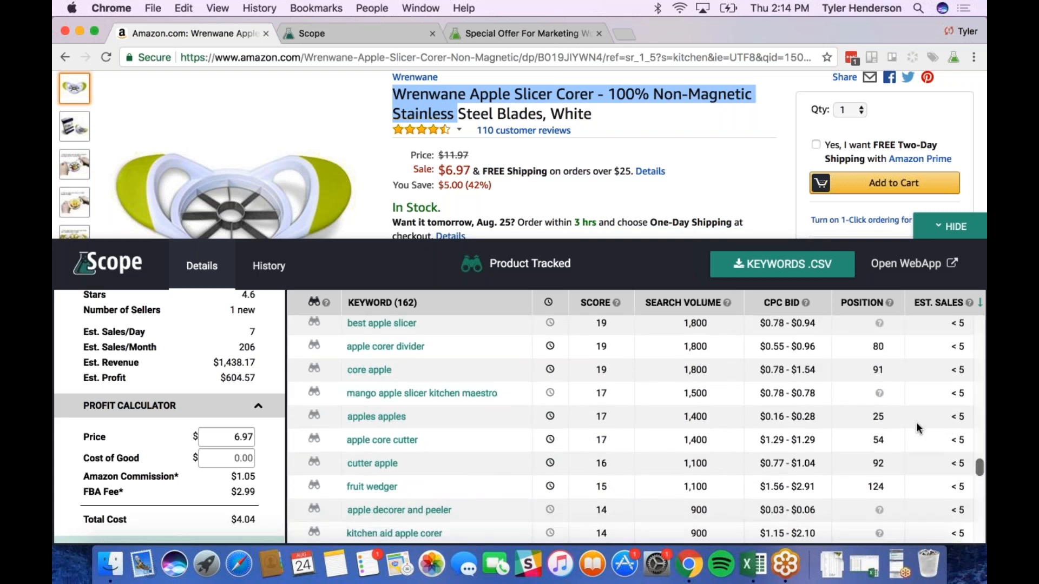
pyautogui.scroll(-12, 898, 433)
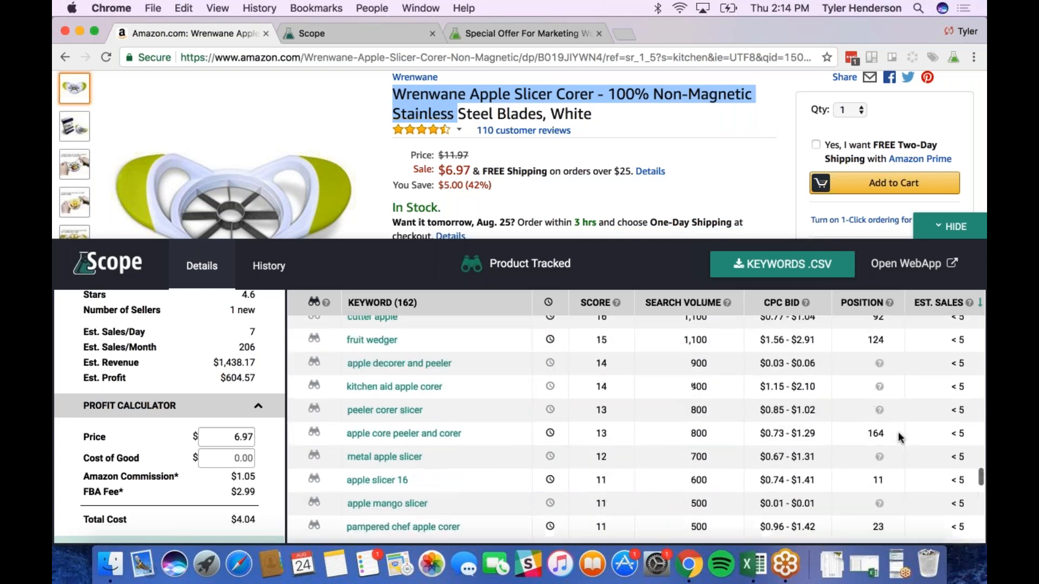
pyautogui.scroll(-12, 897, 431)
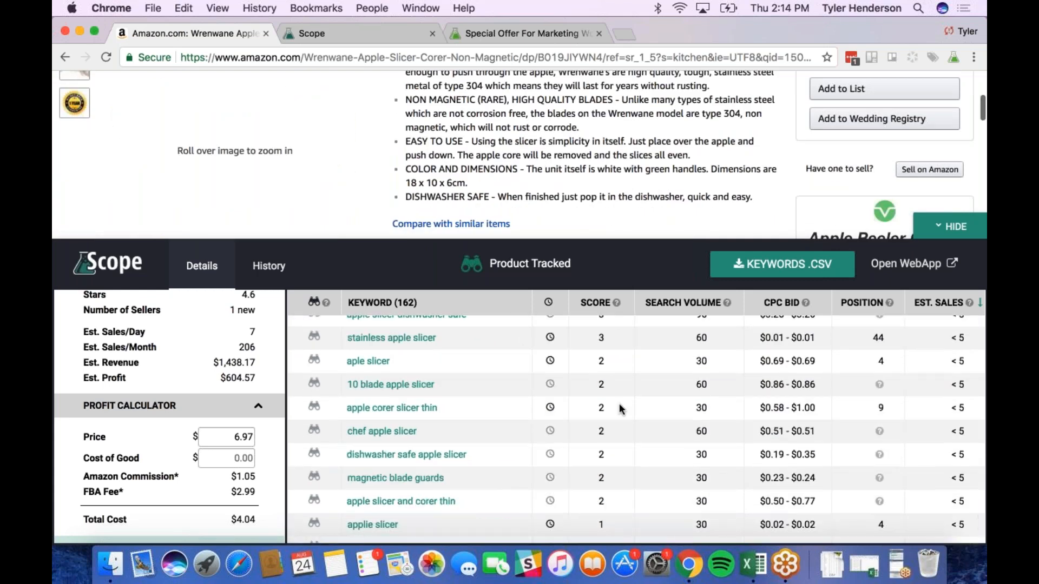
# Step: Highlight the keyword "magnetic blade guards" and check it against the listing's feature bullets and title
pyautogui.moveTo(463, 481); pyautogui.dragTo(346, 479)
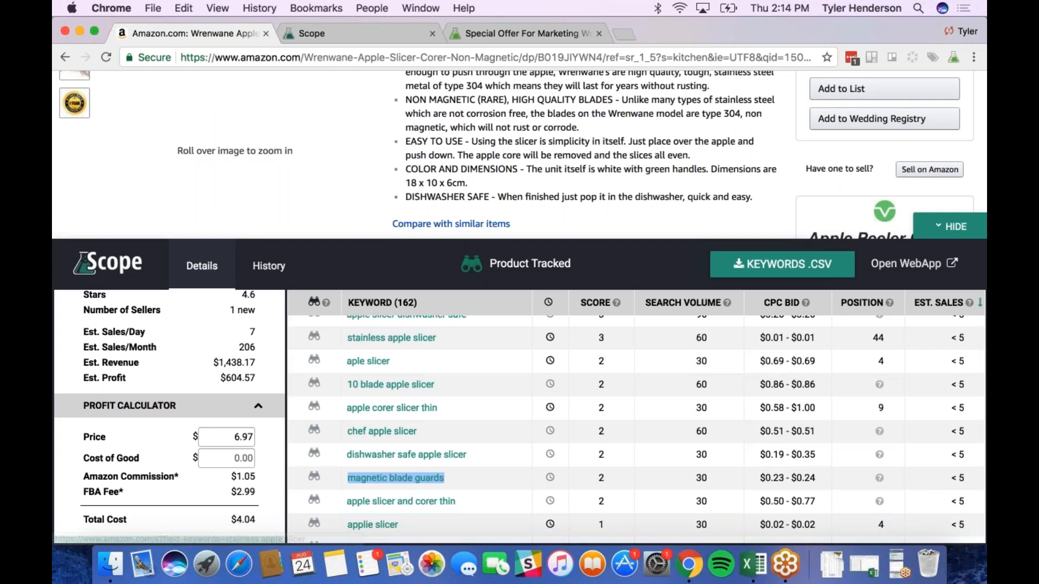
pyautogui.scroll(6, 421, 162)
pyautogui.scroll(2, 433, 216)
pyautogui.scroll(-2, 433, 216)
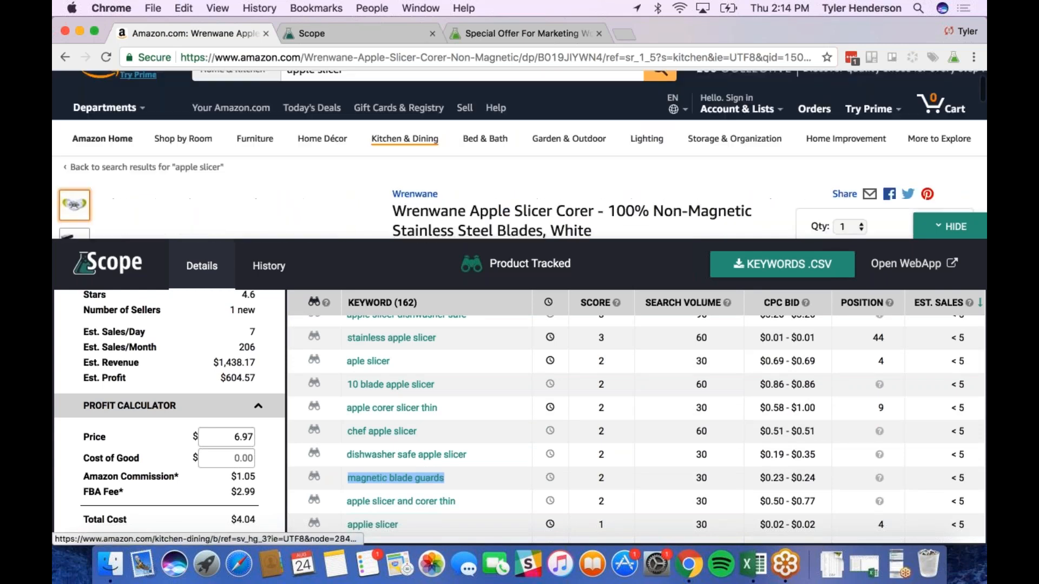
# Step: Return from the Wrenwane listing to the "apple slicer" search results and open their Scope product analysis
pyautogui.scroll(-3, 519, 154)
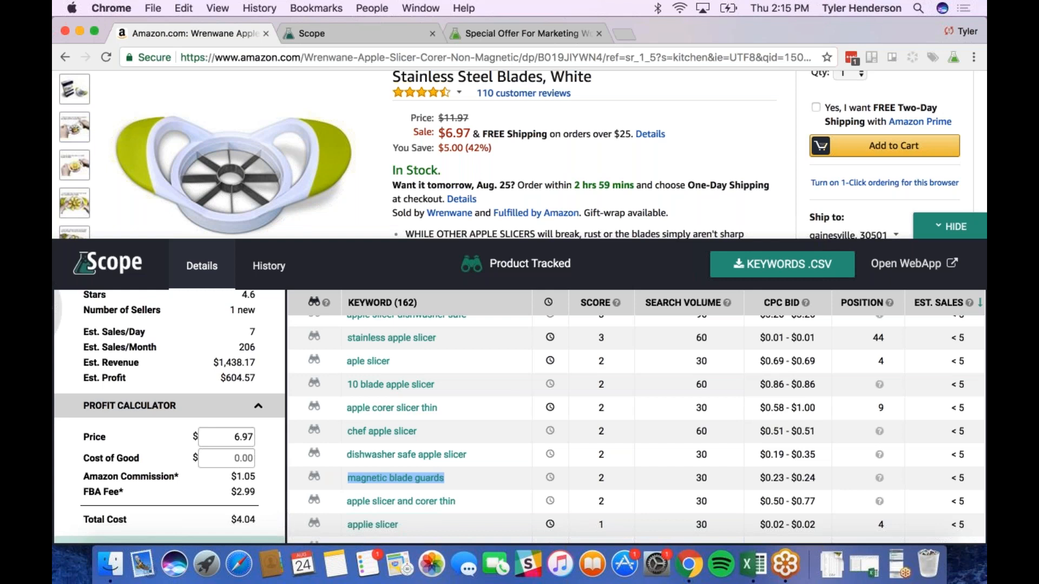
pyautogui.hscroll(-5, 519, 308)
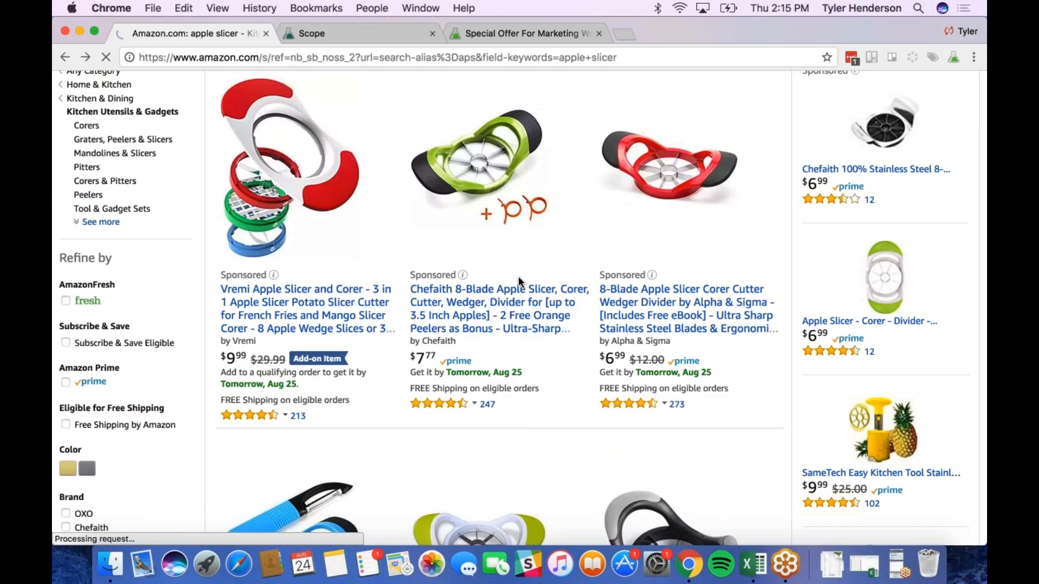
pyautogui.scroll(-2, 519, 278)
pyautogui.scroll(-5, 518, 278)
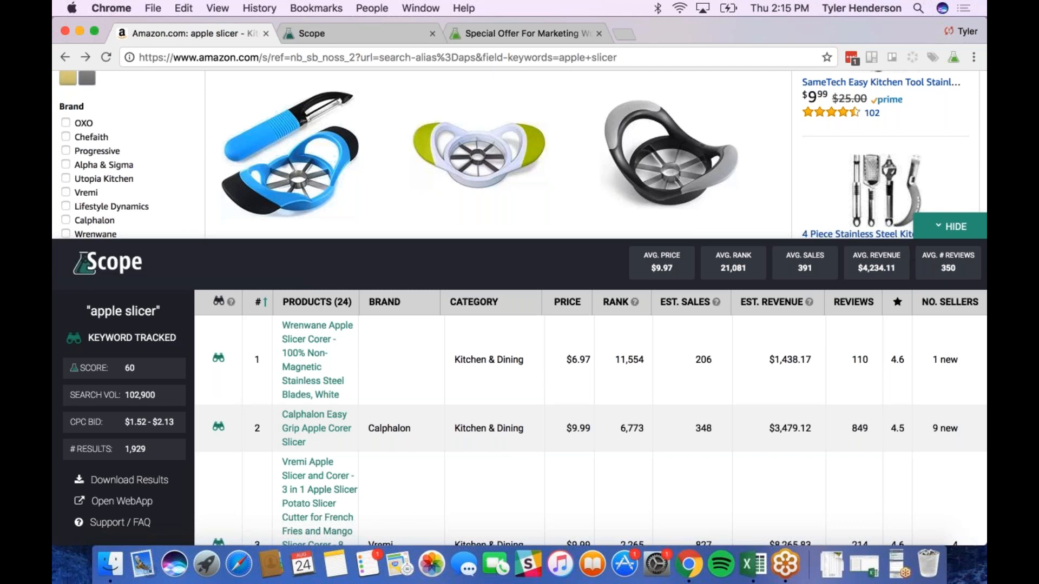
# Step: Track untracked products among the higher-ranked "apple slicer" results, including Alpha & Sigma's 16-Blade Apple Slicer and the Good Cook Classic Apple Wedger
pyautogui.scroll(-8, 398, 362)
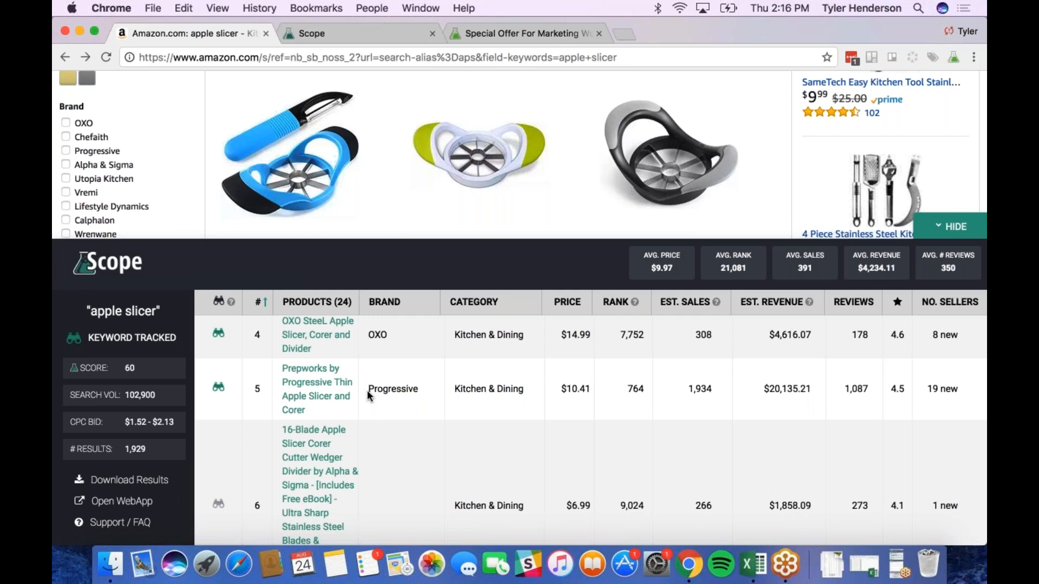
pyautogui.scroll(-1, 369, 395)
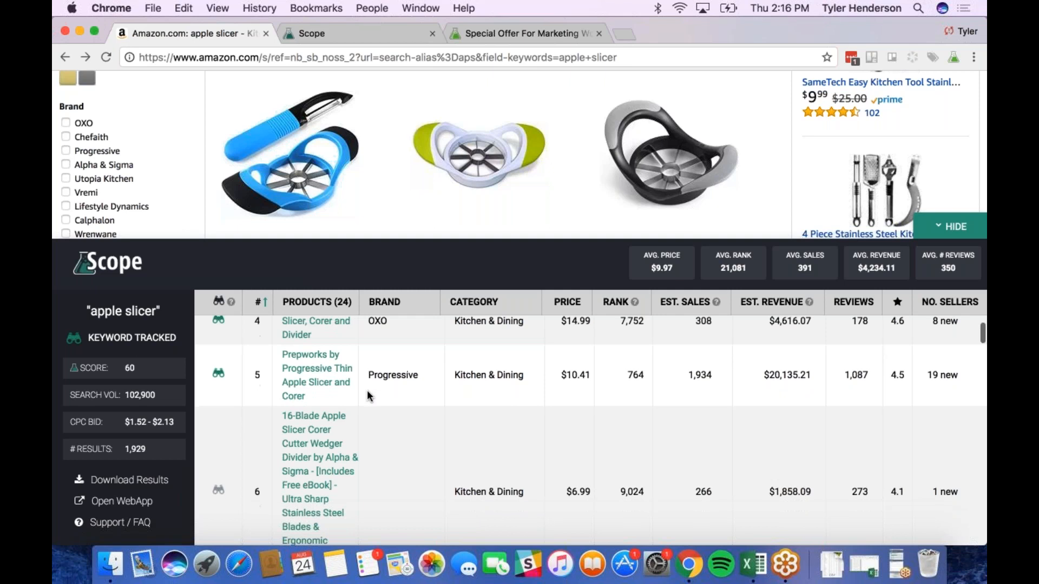
pyautogui.scroll(-5, 370, 395)
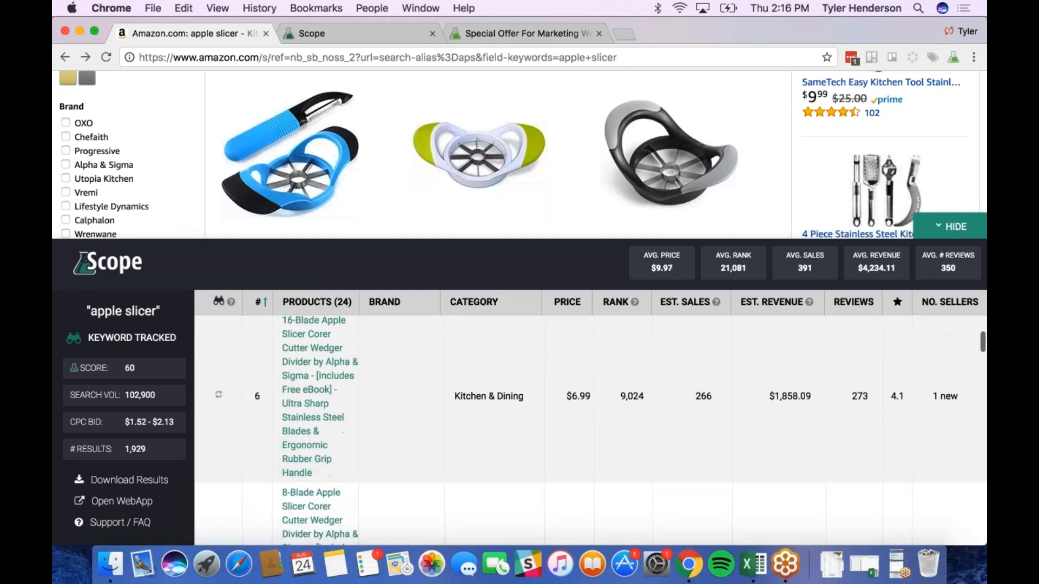
pyautogui.scroll(-10, 219, 413)
pyautogui.scroll(-10, 217, 424)
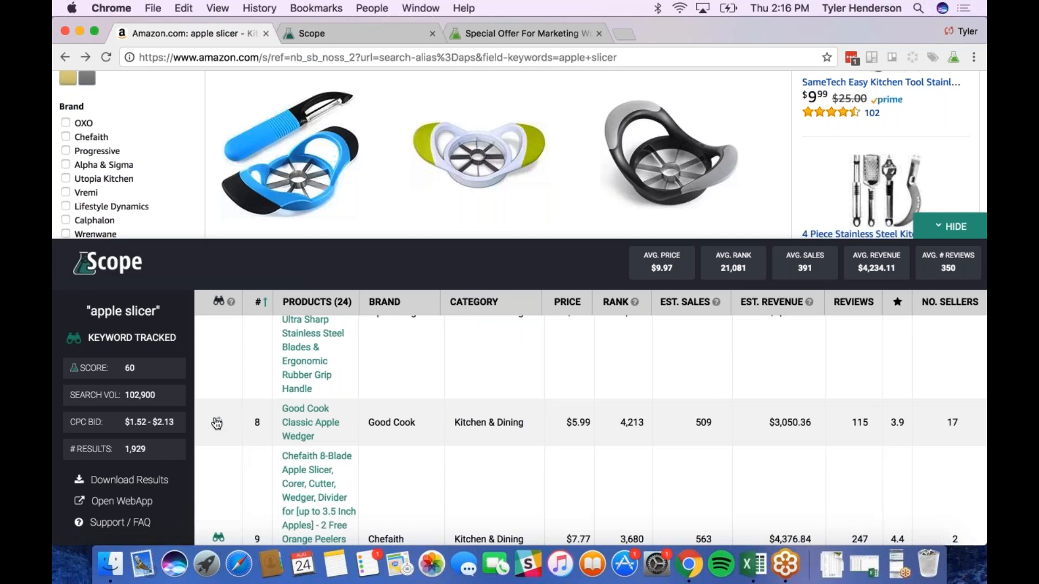
pyautogui.scroll(-20, 217, 423)
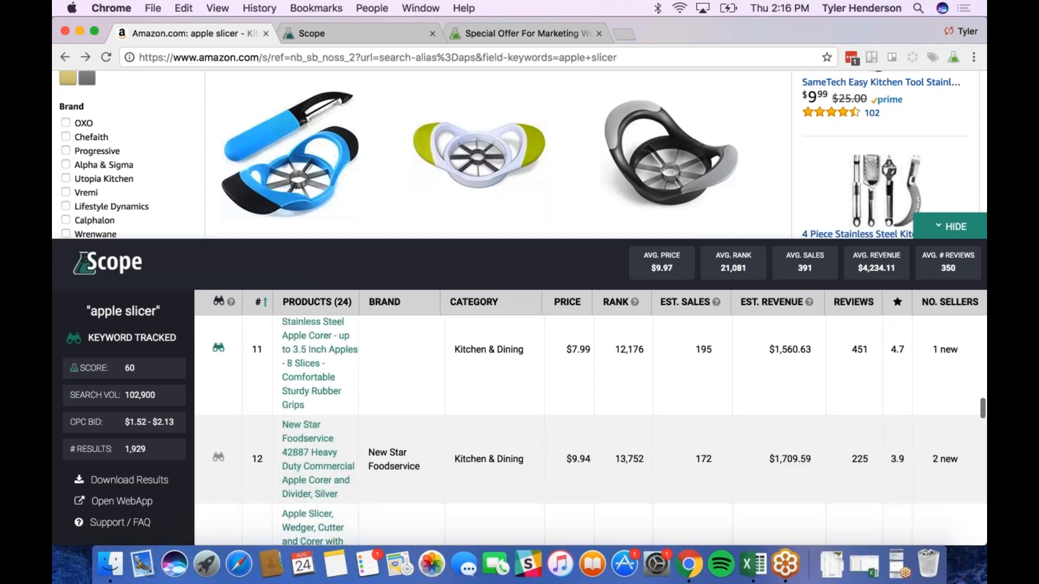
pyautogui.scroll(-15, 218, 464)
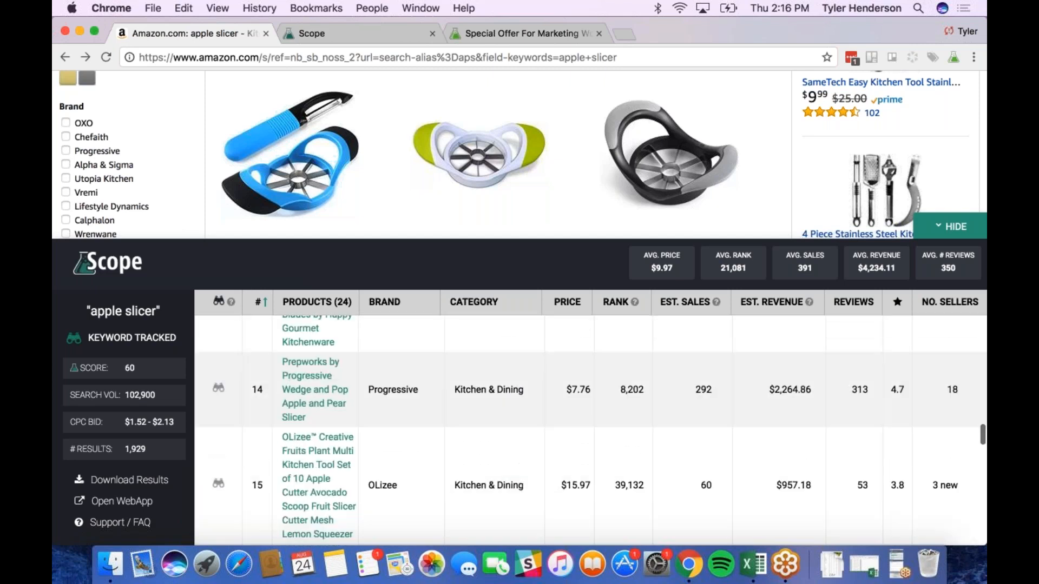
# Step: Track the products ranked 14 to 18, from the Prepworks Wedge and Pop slicer to the Apple Slicer Divider With Wide Grip Handles
pyautogui.click(218, 363)
pyautogui.click(218, 459)
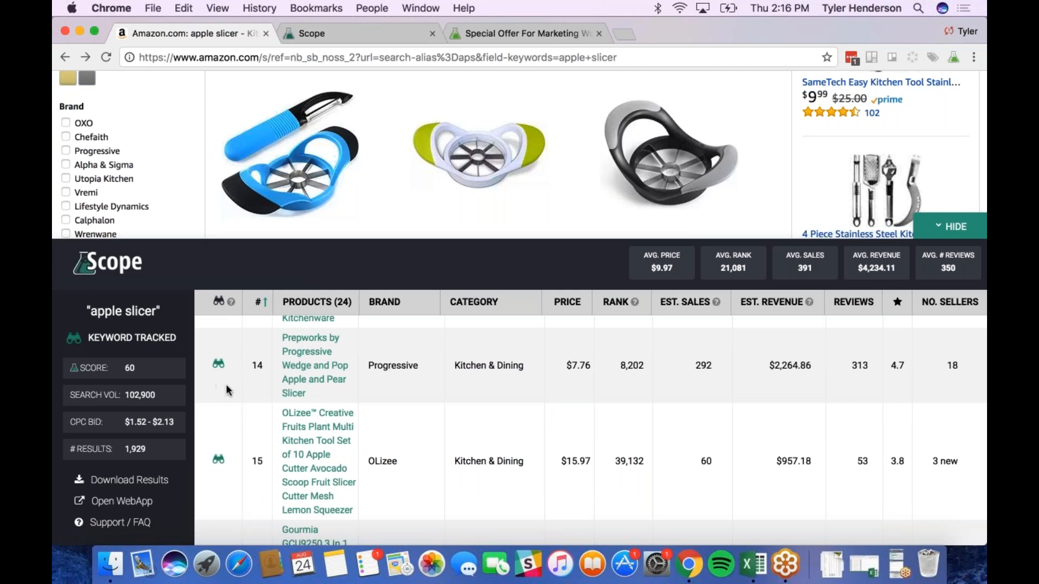
pyautogui.scroll(-1, 228, 391)
pyautogui.scroll(-5, 228, 390)
pyautogui.click(218, 385)
pyautogui.scroll(-4, 218, 385)
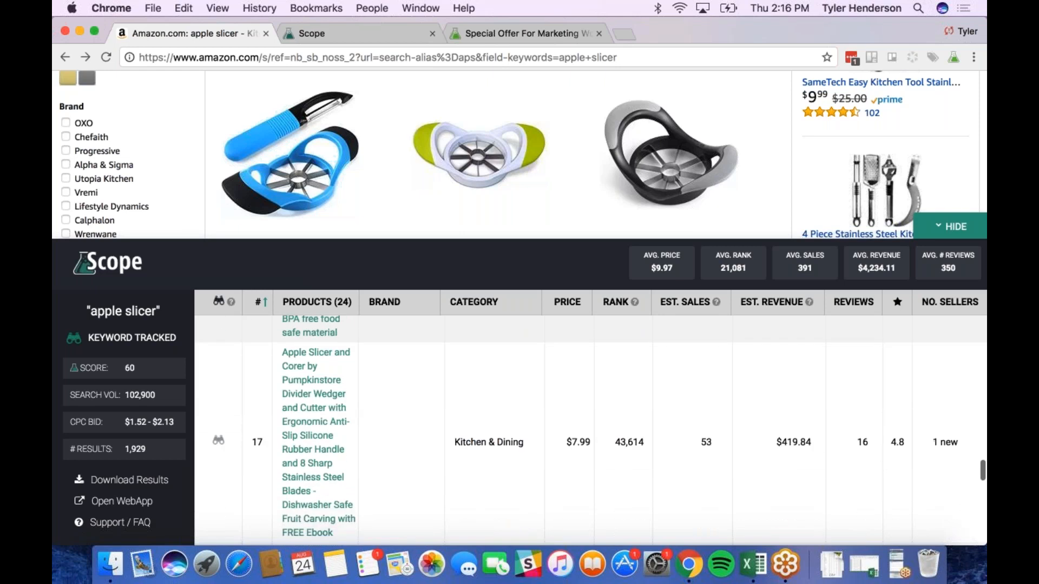
pyautogui.click(218, 442)
pyautogui.scroll(-5, 218, 441)
pyautogui.click(218, 410)
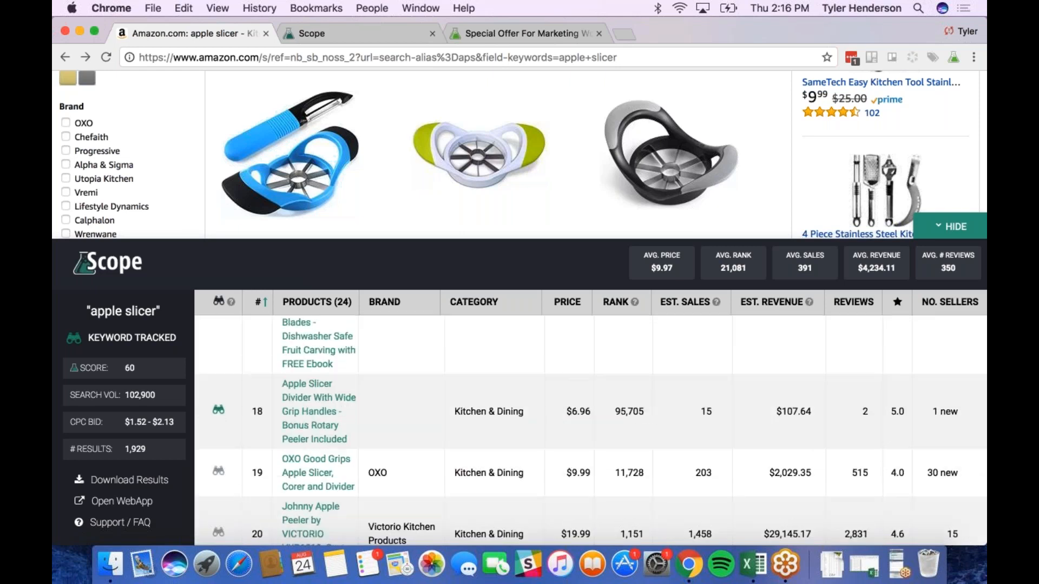
# Step: Track the products ranked 19 to 22, from the OXO Good Grips slicer to the Wanleo 12-blade slicer
pyautogui.scroll(-1, 218, 410)
pyautogui.click(217, 498)
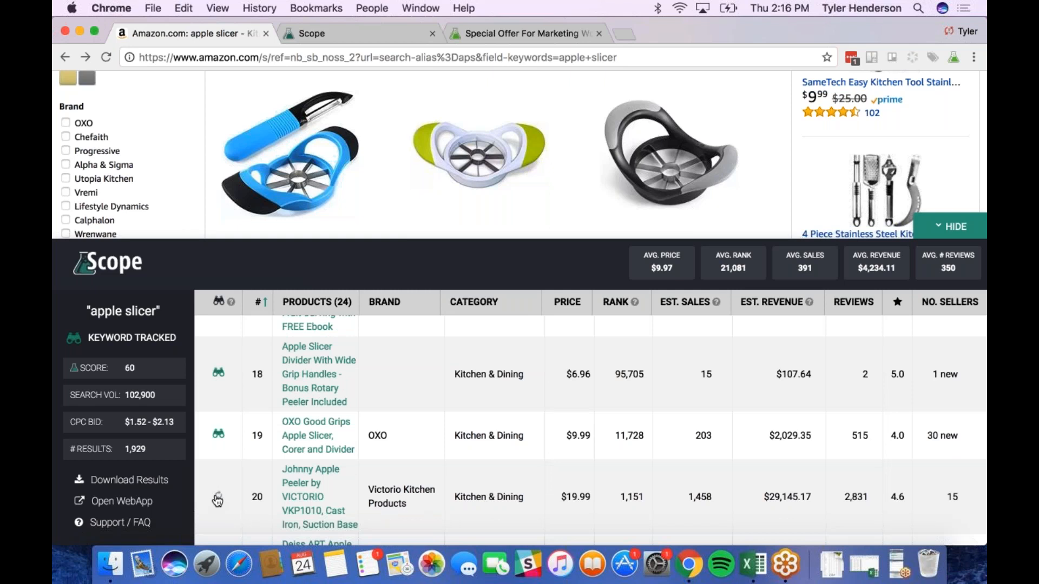
pyautogui.scroll(-4, 218, 498)
pyautogui.click(218, 496)
pyautogui.scroll(-5, 218, 496)
pyautogui.scroll(-2, 218, 433)
pyautogui.scroll(1, 218, 433)
pyautogui.click(218, 420)
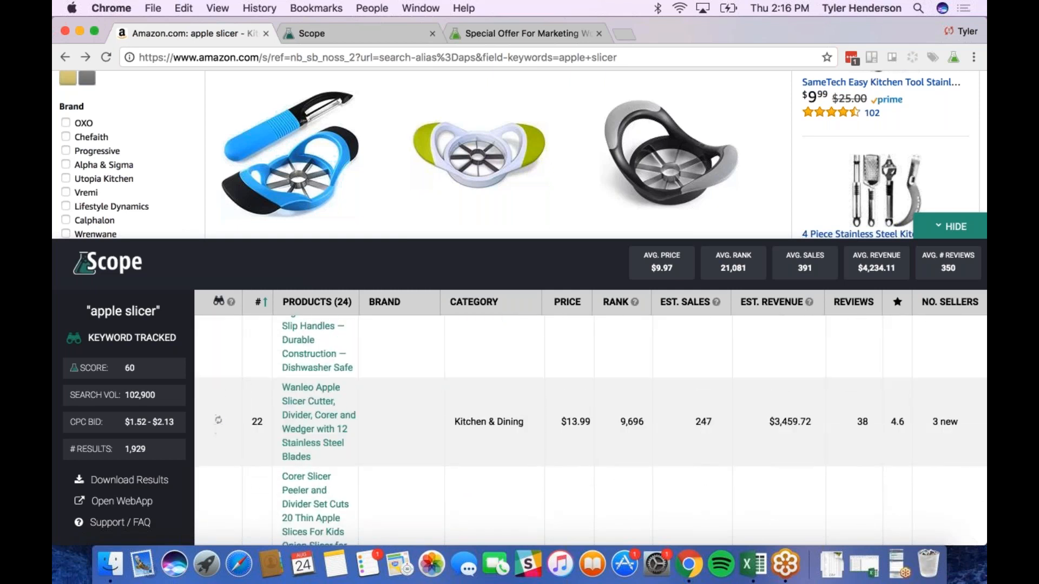
# Step: Track the Kitchen Krush corer, slicer, peeler and divider set ranked 23
pyautogui.scroll(1, 218, 422)
pyautogui.scroll(1, 234, 383)
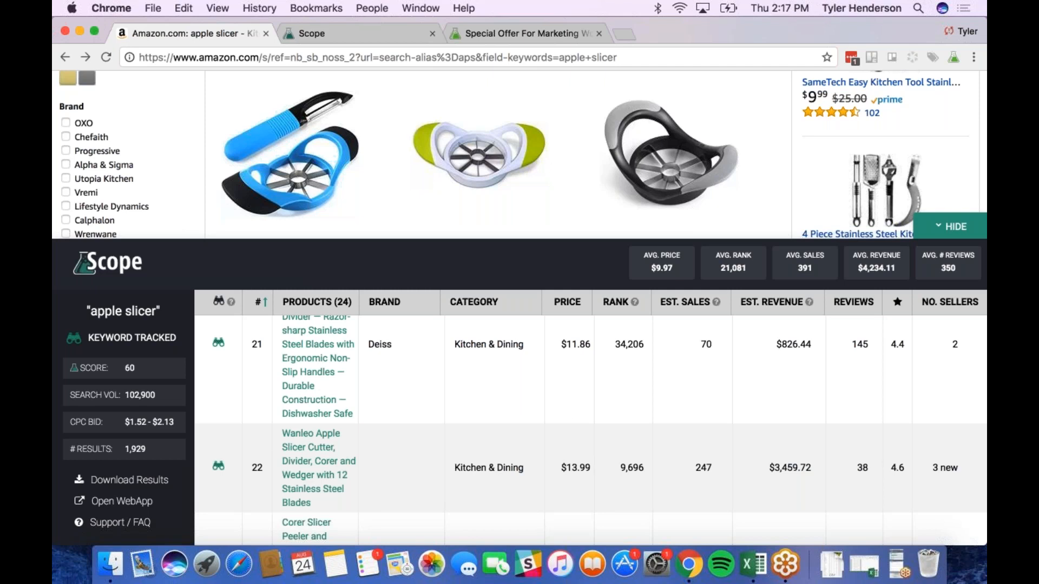
pyautogui.scroll(-3, 314, 460)
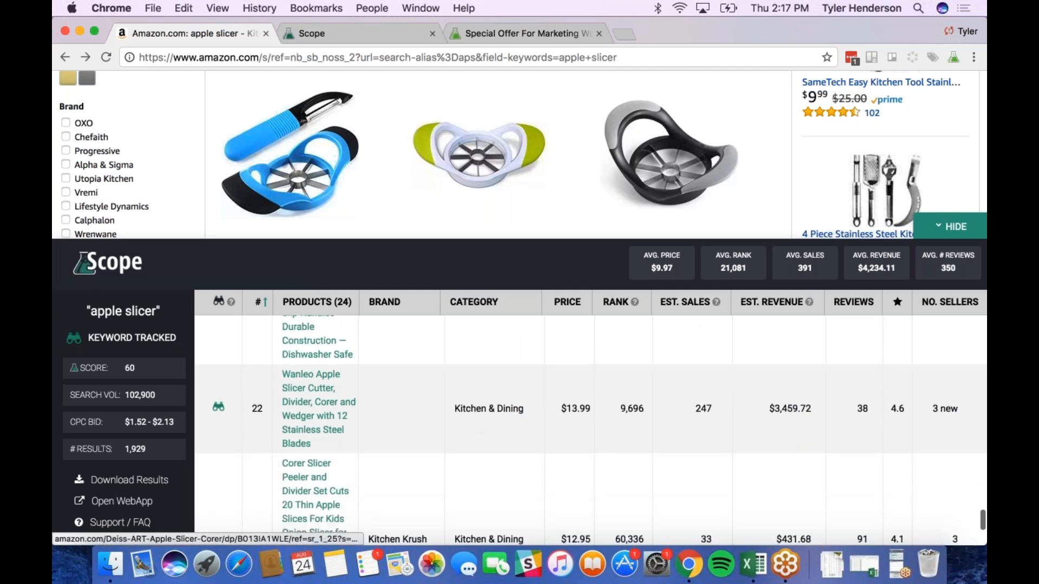
pyautogui.scroll(-3, 314, 422)
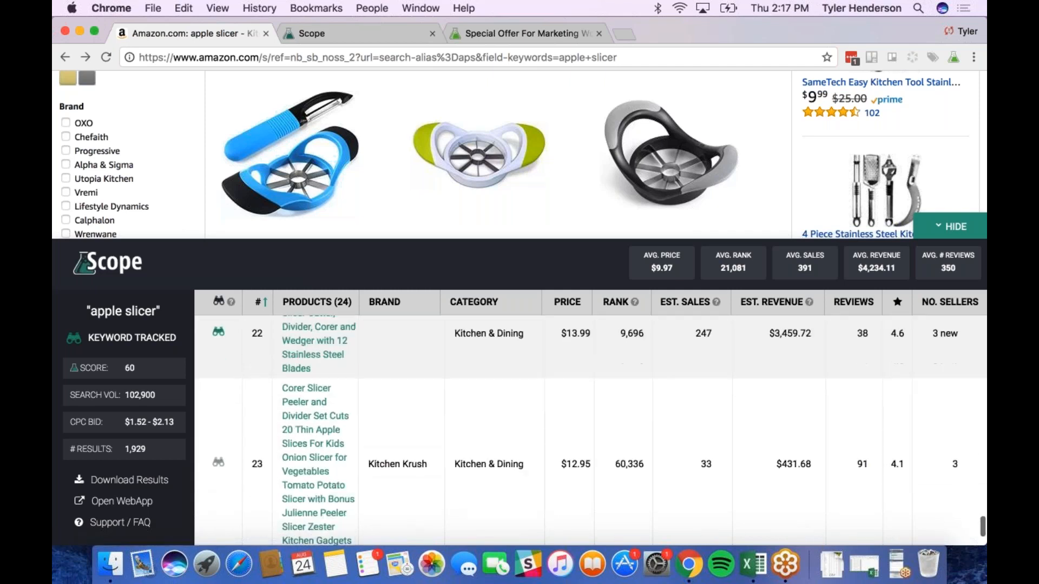
pyautogui.scroll(-2, 245, 455)
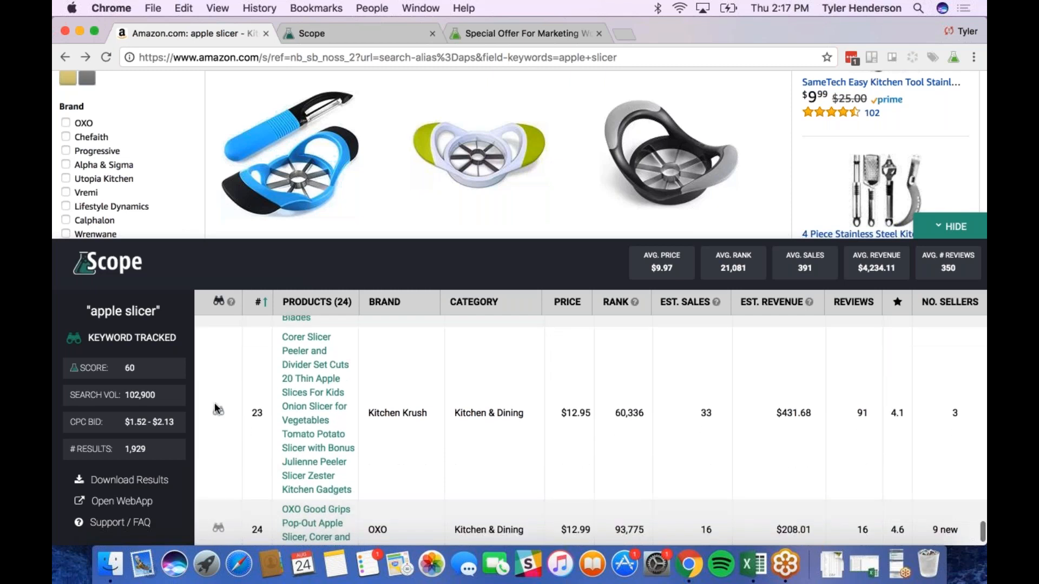
pyautogui.click(219, 416)
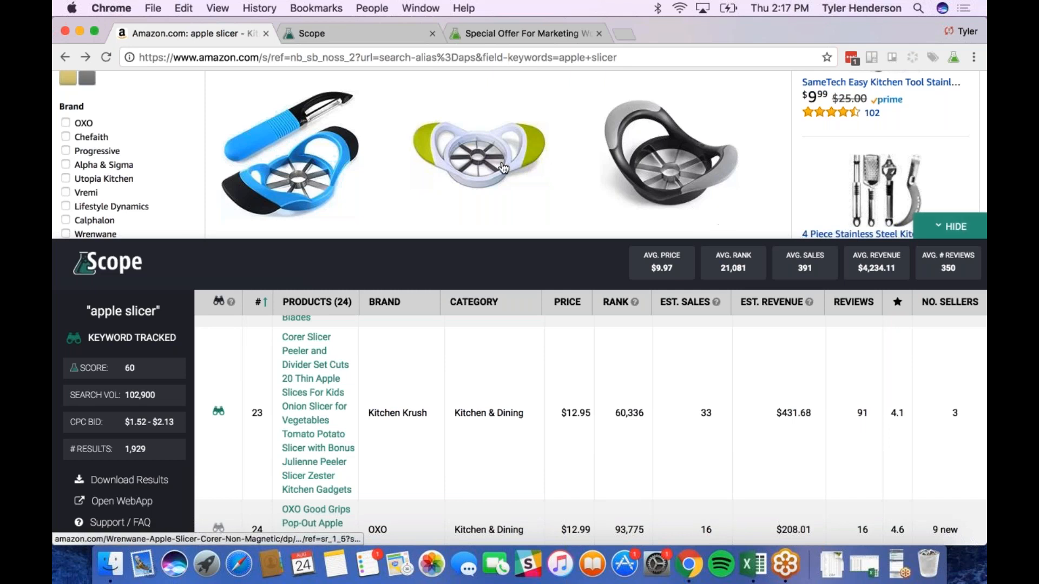
# Step: Switch to the Scope web app and refresh the Uncategorized tracklist to bring in the newly tracked products
pyautogui.click(325, 33)
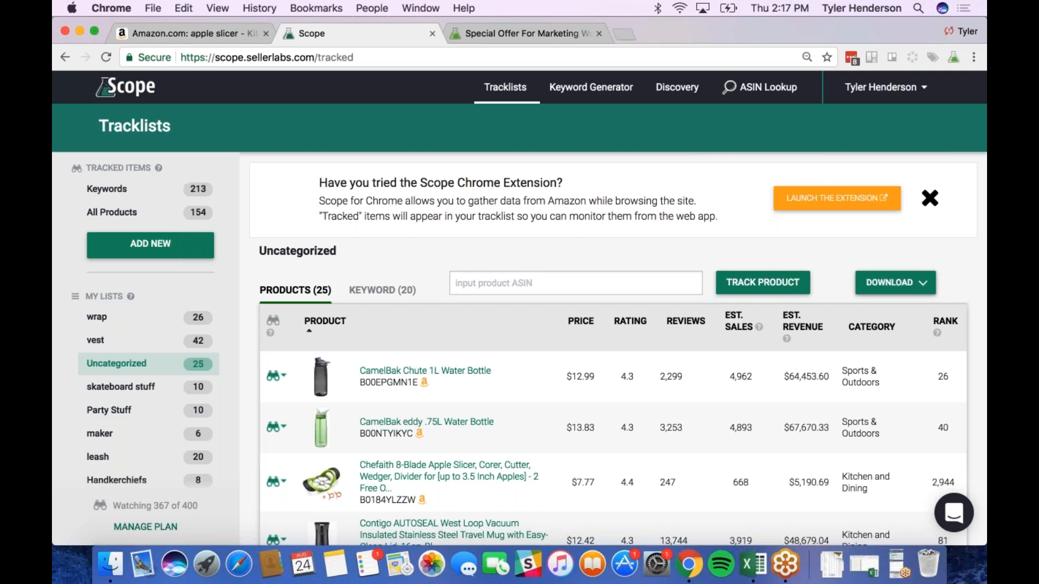
pyautogui.click(107, 57)
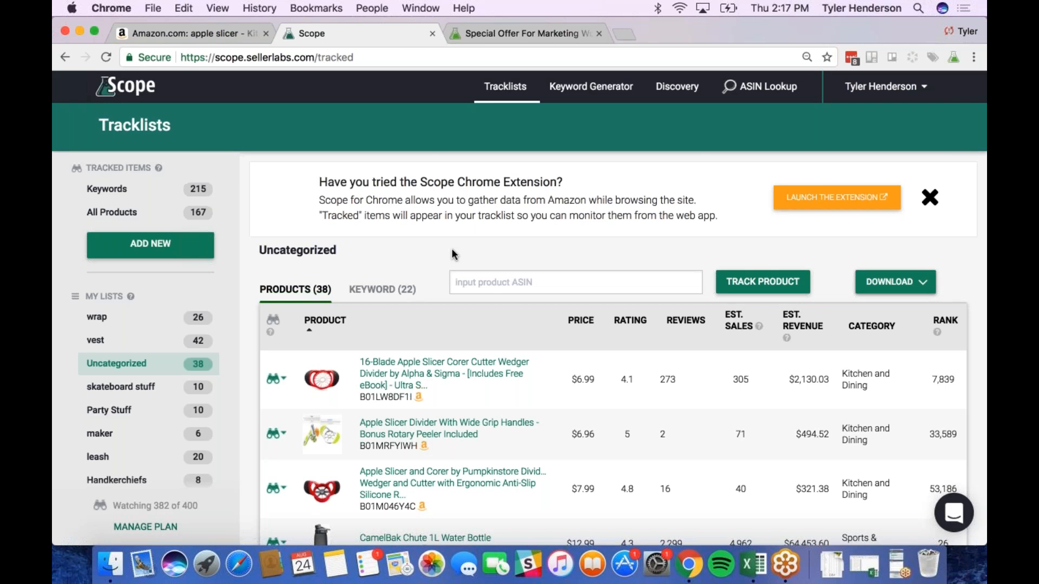
pyautogui.scroll(-4, 453, 254)
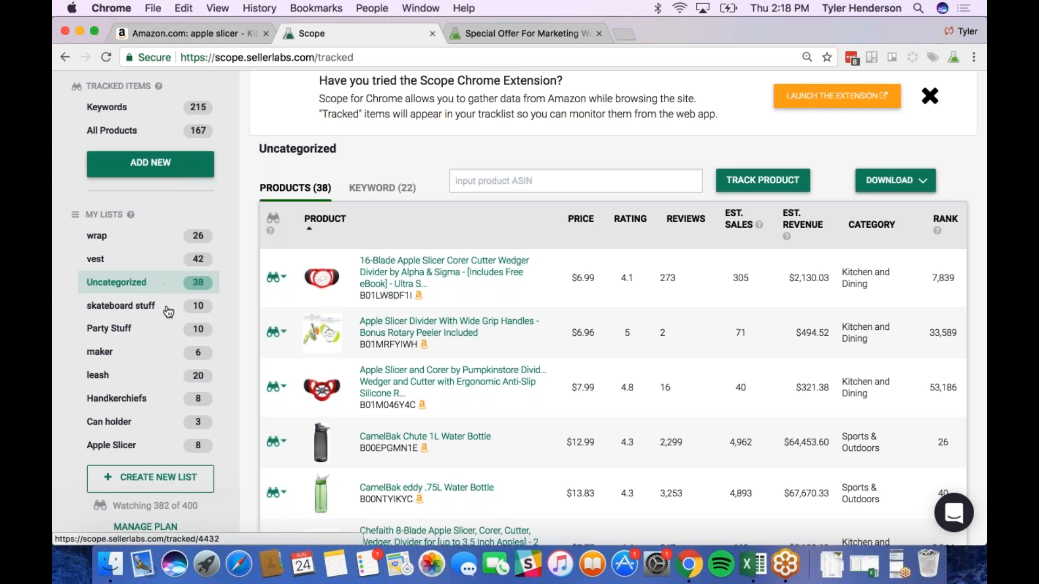
pyautogui.scroll(-1, 168, 312)
pyautogui.scroll(-3, 169, 312)
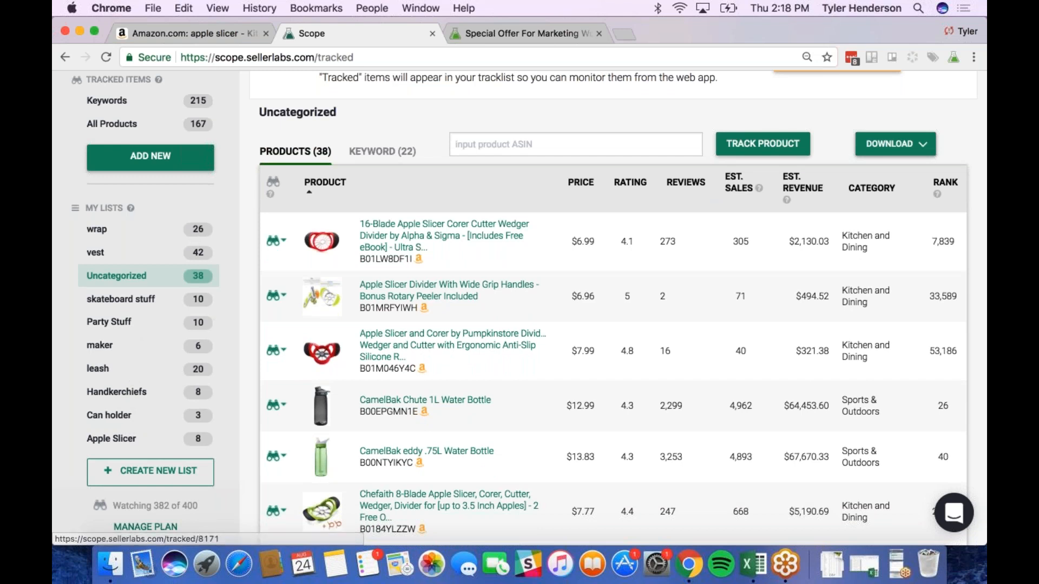
# Step: Move Alpha & Sigma's 16-Blade Apple Slicer Corer from the Uncategorized tracklist to the Apple Slicer list
pyautogui.click(282, 246)
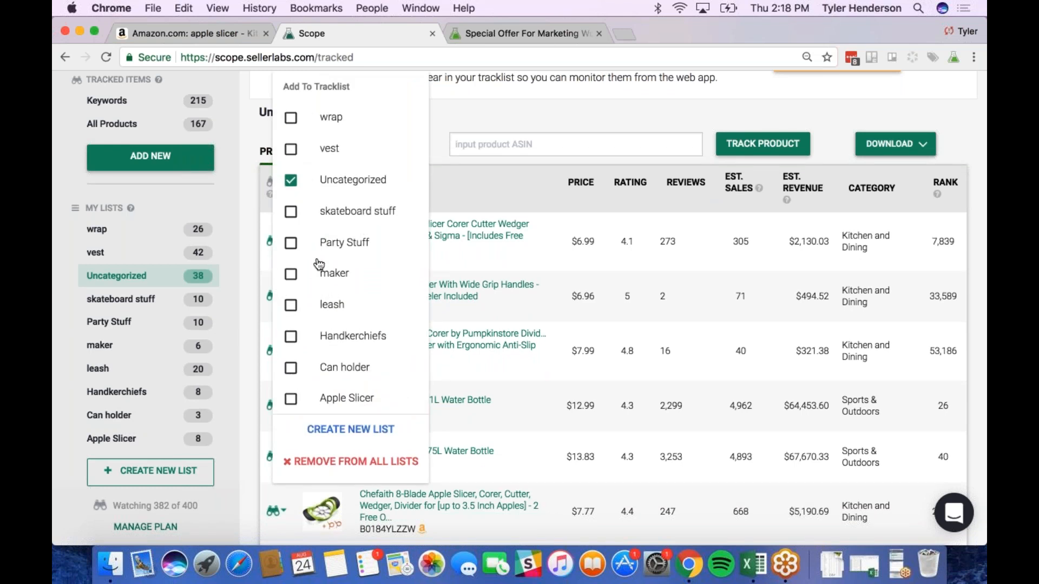
pyautogui.click(290, 399)
pyautogui.click(289, 181)
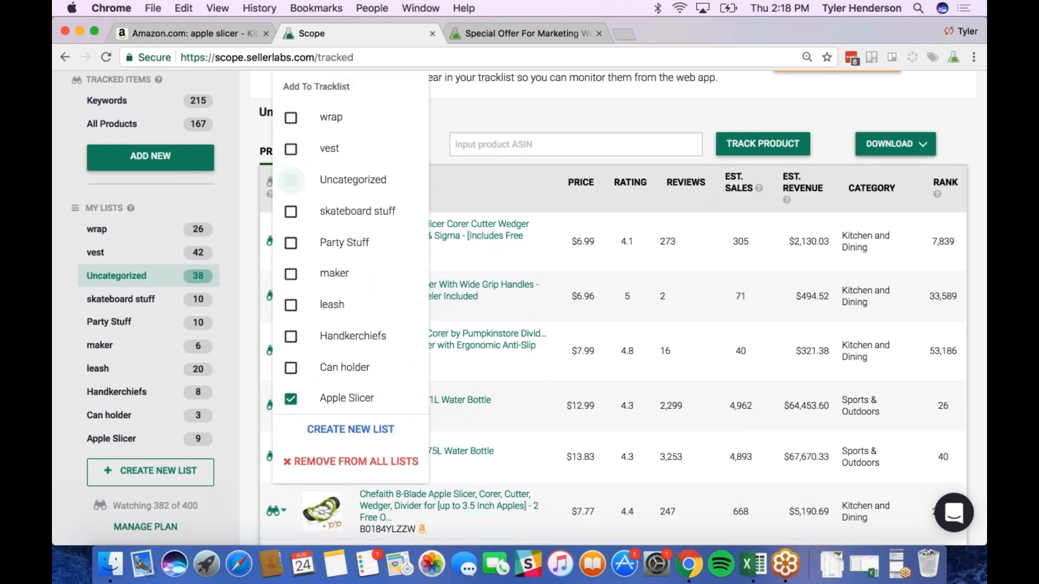
pyautogui.click(476, 251)
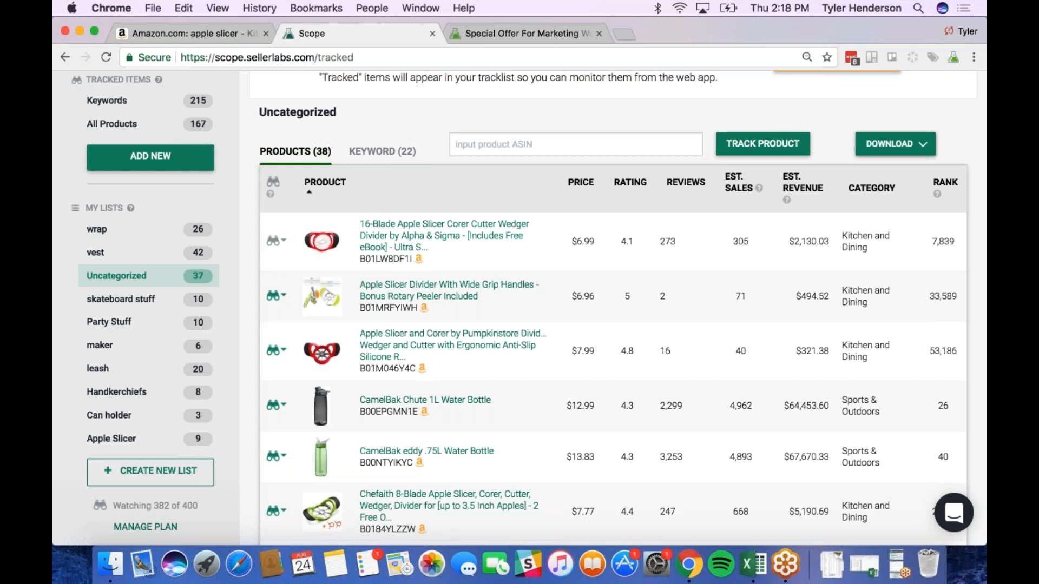
# Step: Move the Apple Slicer Divider With Wide Grip Handles from Uncategorized to the Apple Slicer list
pyautogui.click(282, 295)
pyautogui.click(290, 399)
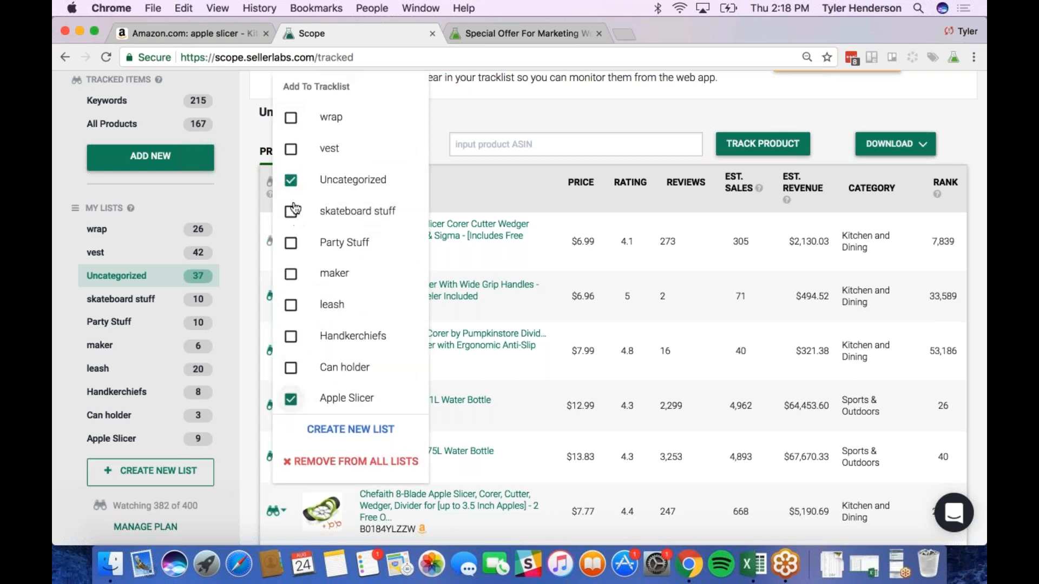
pyautogui.click(291, 180)
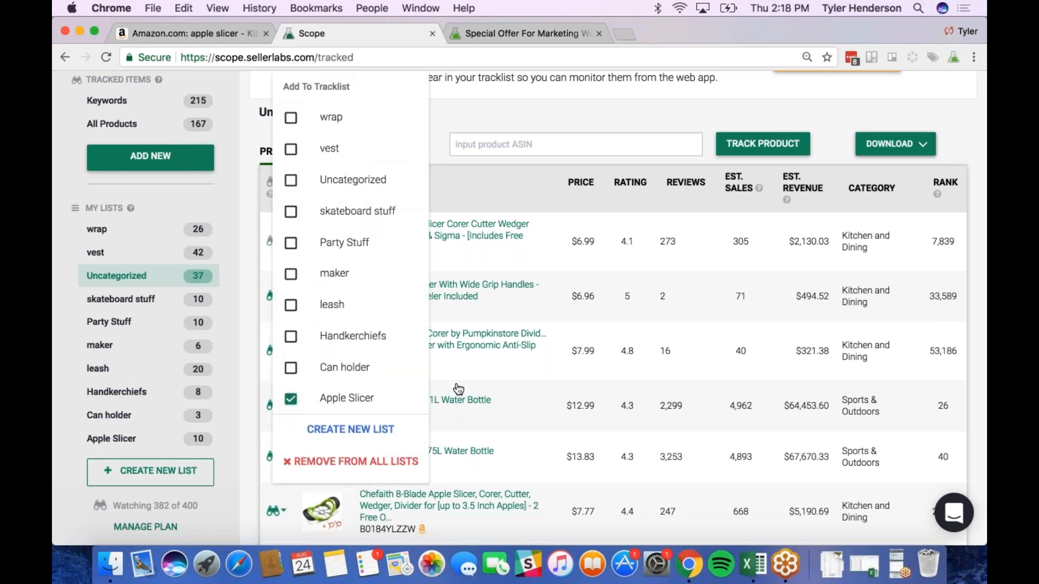
# Step: Move the Corer Slicer Peeler and Divider Set from Uncategorized to the Apple Slicer list
pyautogui.scroll(-5, 336, 447)
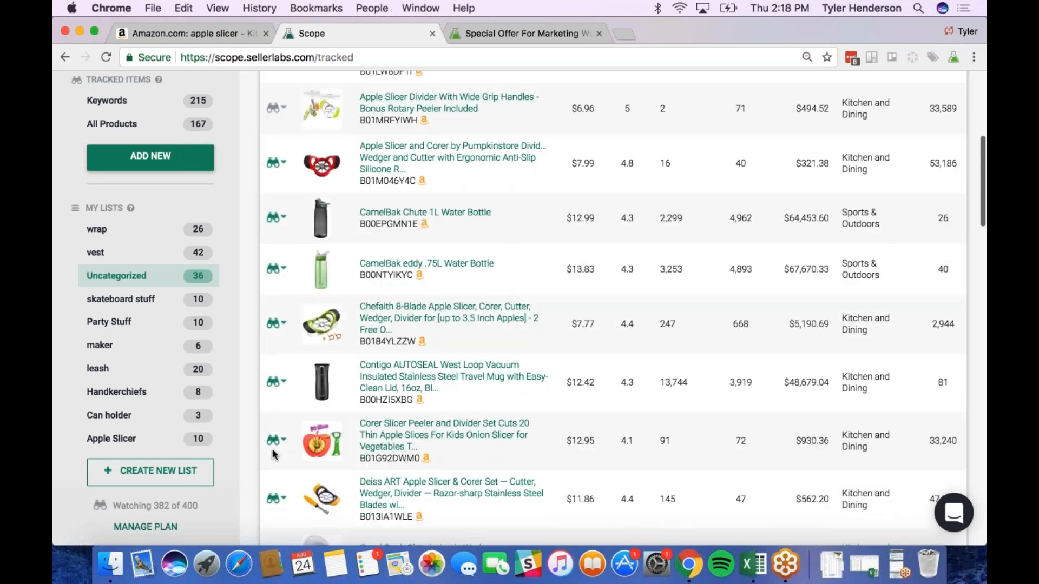
pyautogui.click(274, 440)
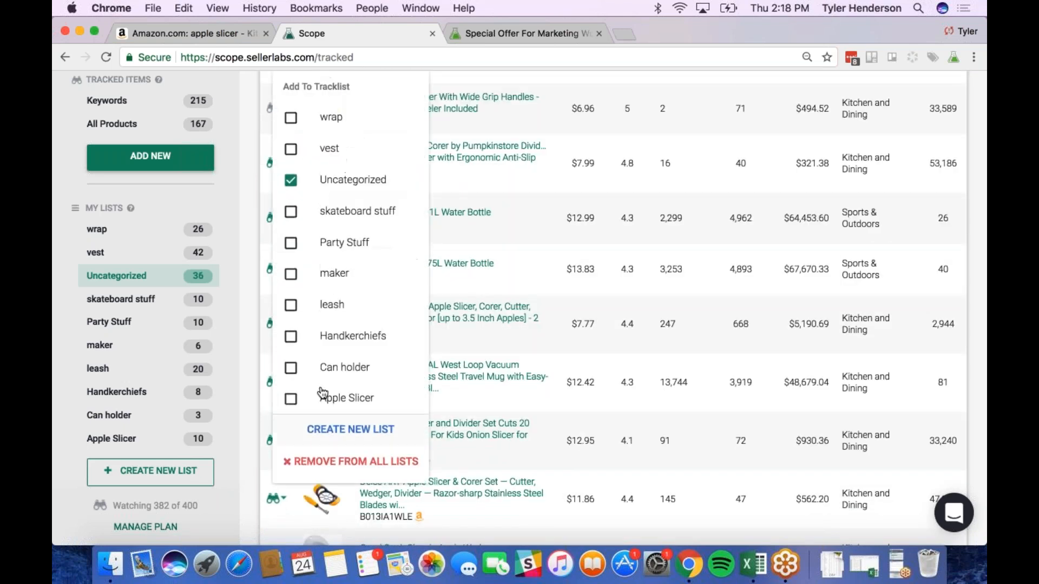
pyautogui.click(291, 399)
pyautogui.click(290, 181)
pyautogui.click(479, 424)
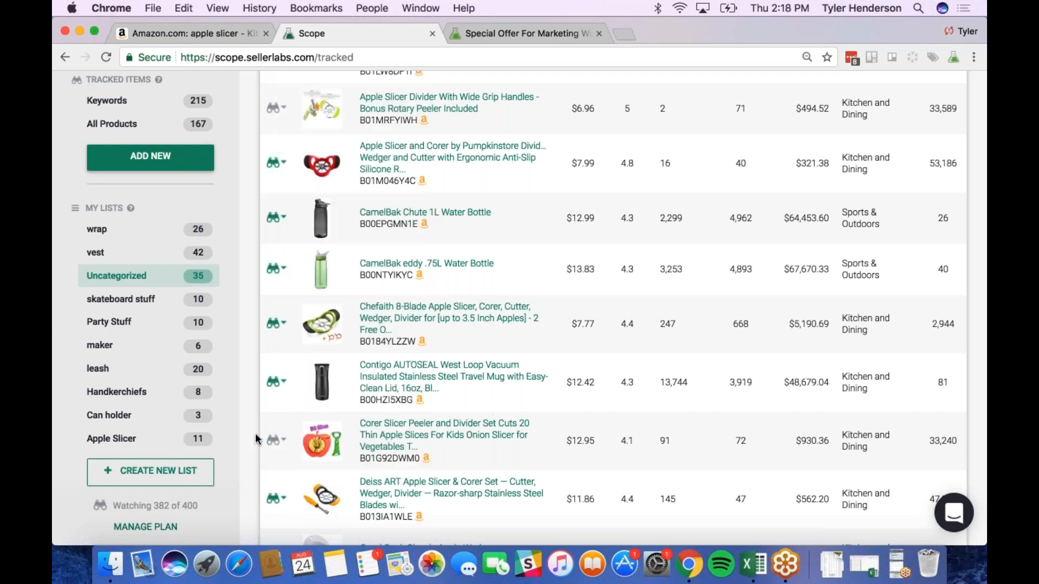
# Step: Open the Apple Slicer tracklist and look through its products' prices, reviews, estimated sales and ranks
pyautogui.click(157, 439)
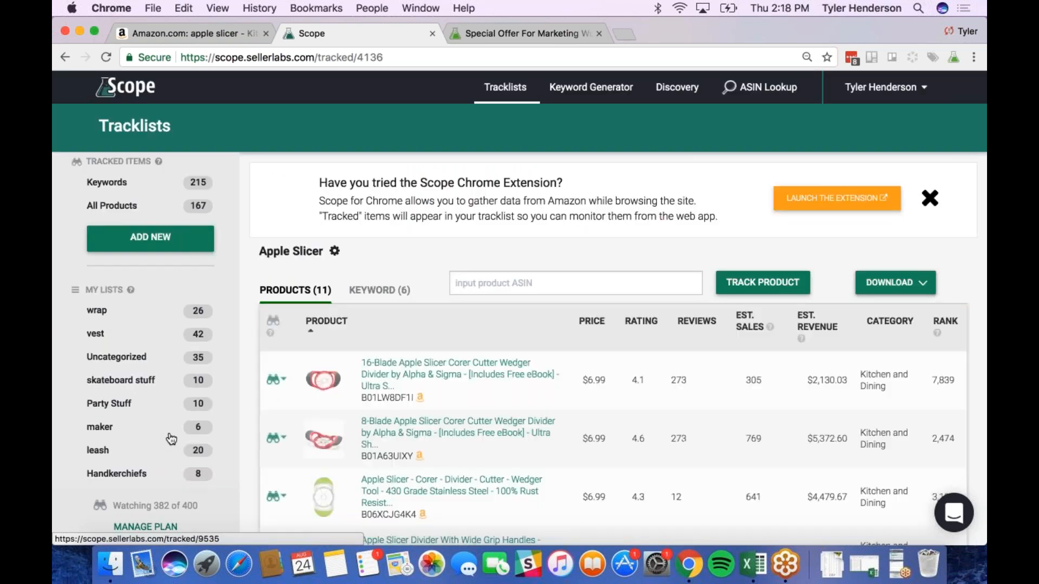
pyautogui.scroll(-3, 433, 368)
pyautogui.scroll(-1, 621, 308)
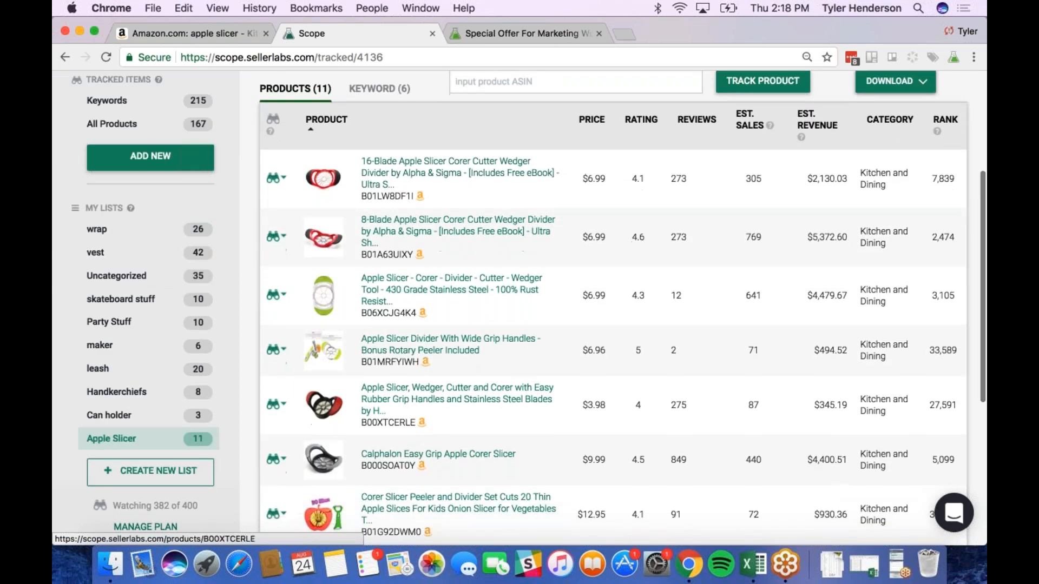
pyautogui.scroll(-10, 432, 395)
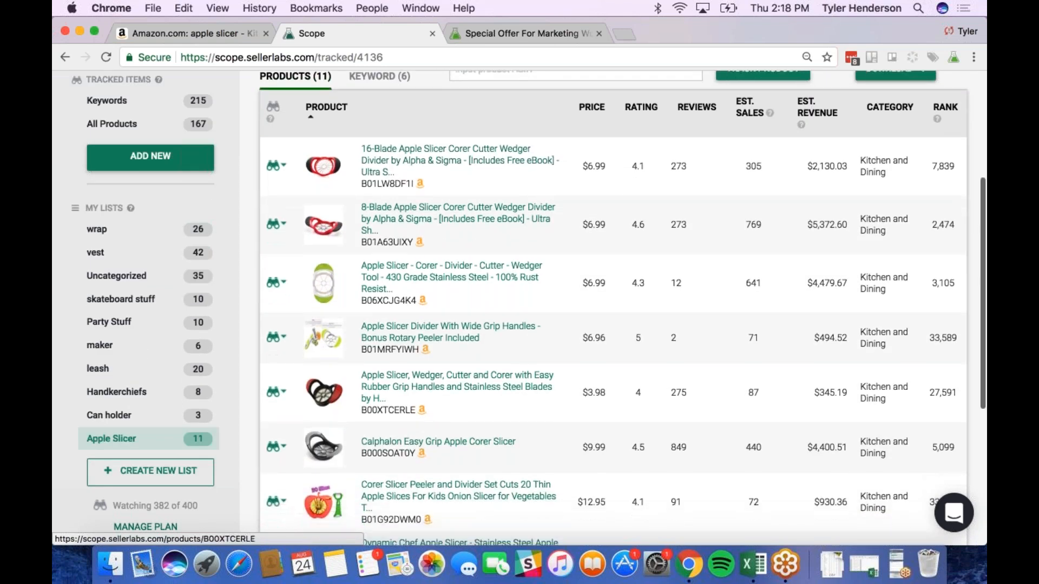
pyautogui.scroll(10, 520, 308)
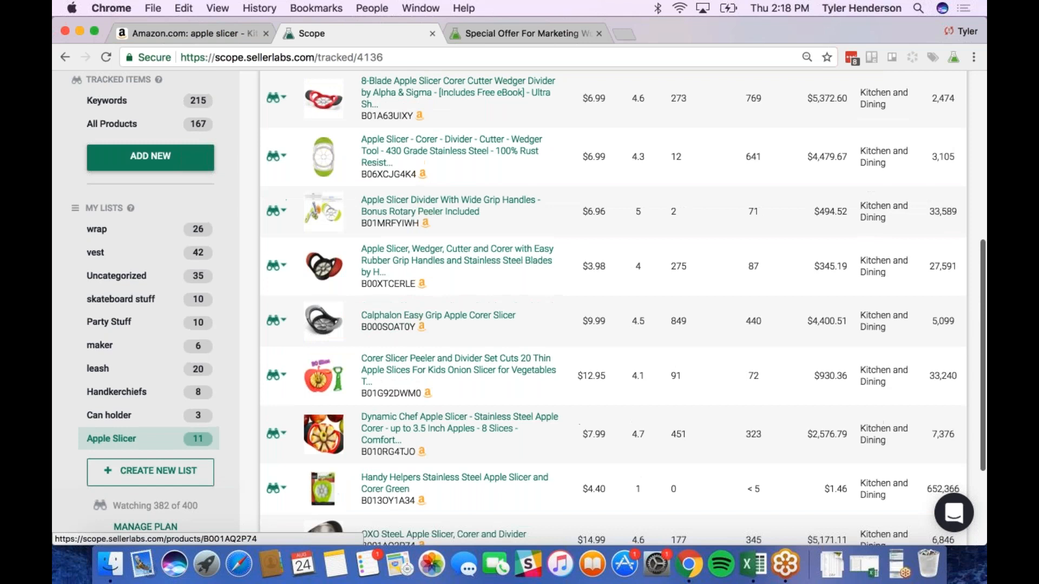
# Step: Open Alpha & Sigma's 16-Blade Apple Slicer Corer and examine its item summary, fee calculator, and price, sales rank and review history charts
pyautogui.click(428, 183)
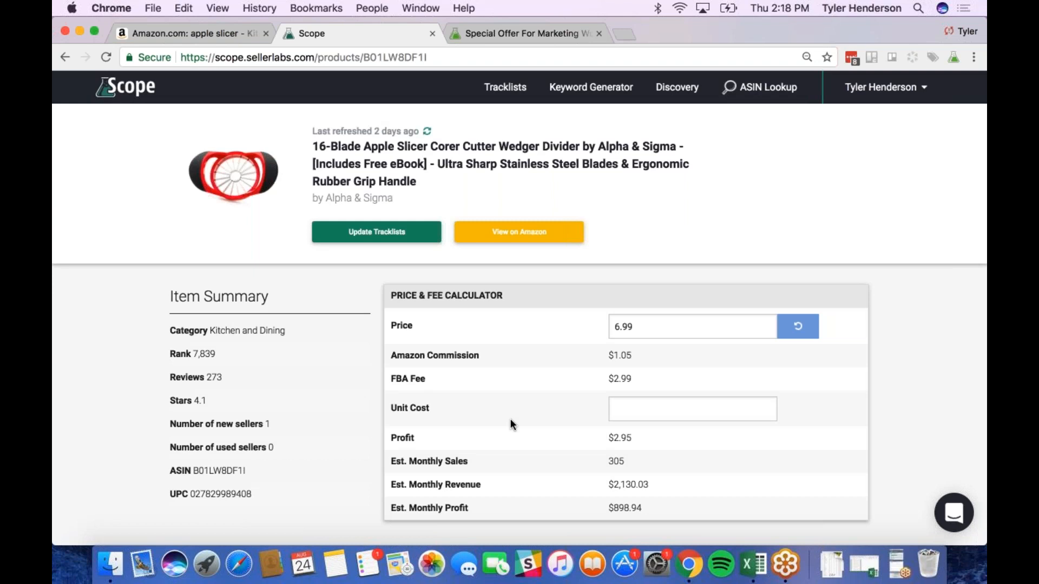
pyautogui.scroll(-3, 558, 404)
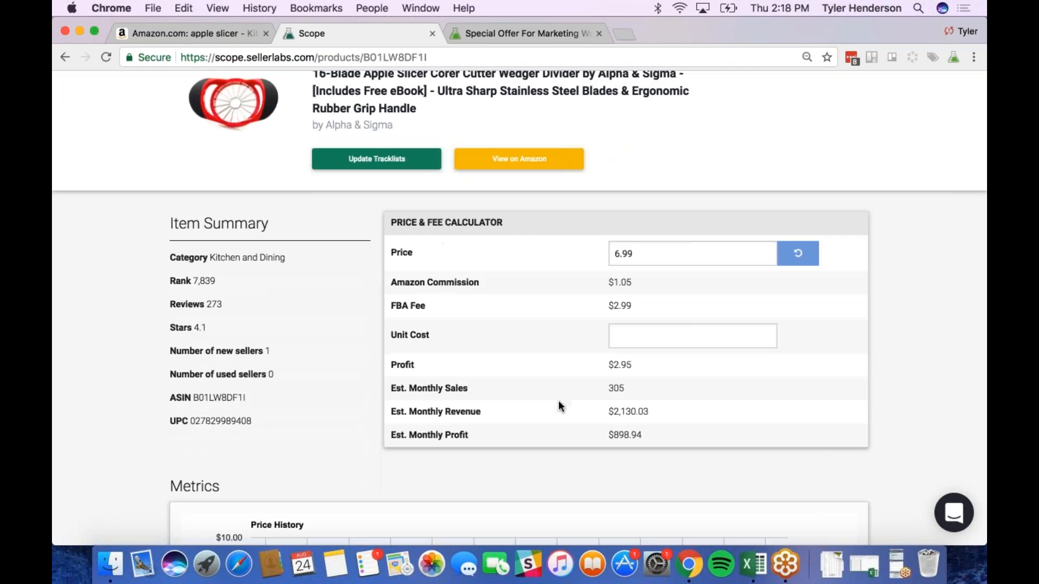
pyautogui.scroll(-6, 559, 404)
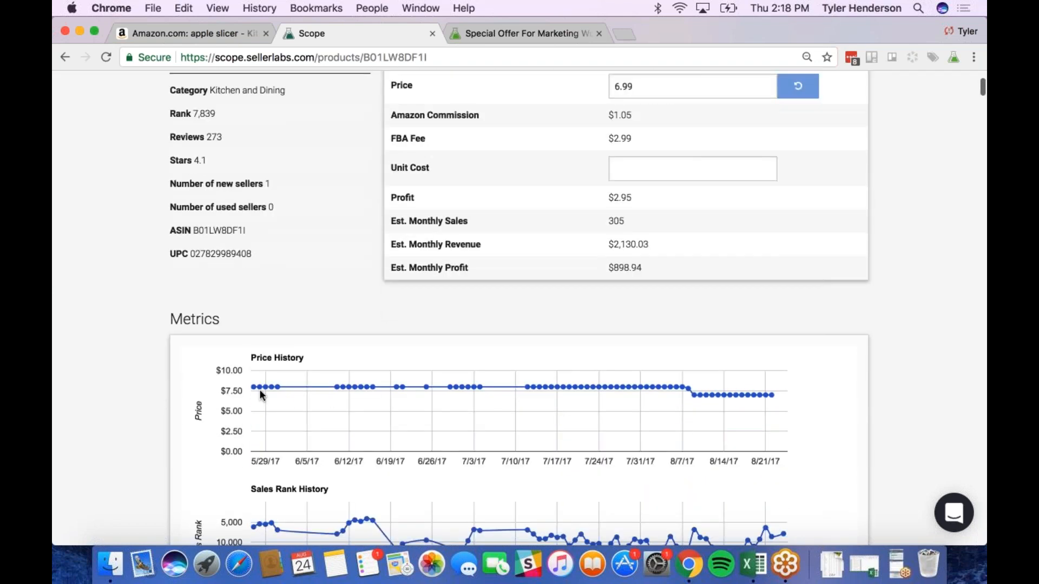
pyautogui.scroll(-5, 387, 384)
pyautogui.scroll(-1, 388, 385)
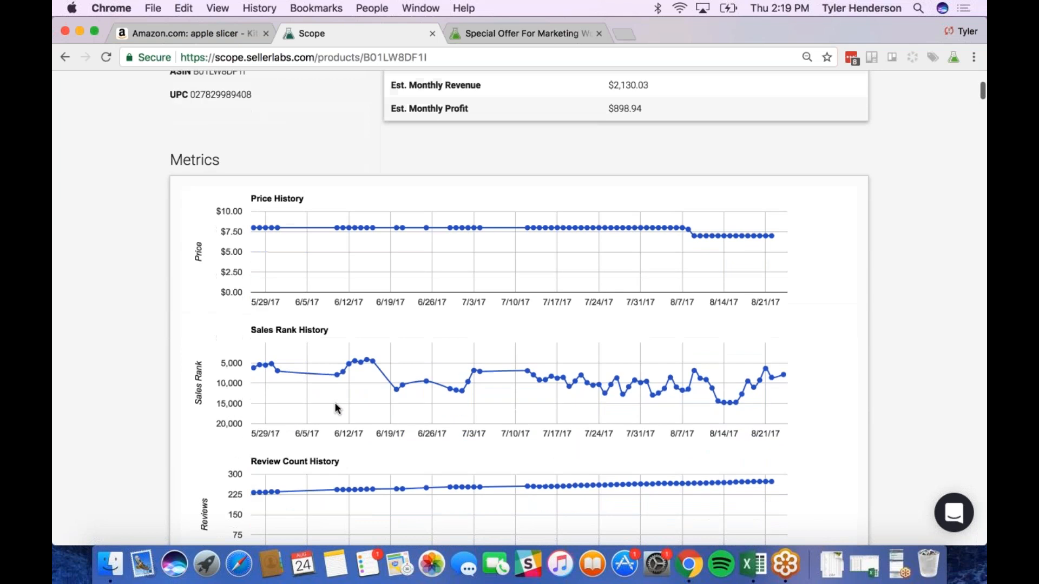
pyautogui.scroll(-5, 202, 373)
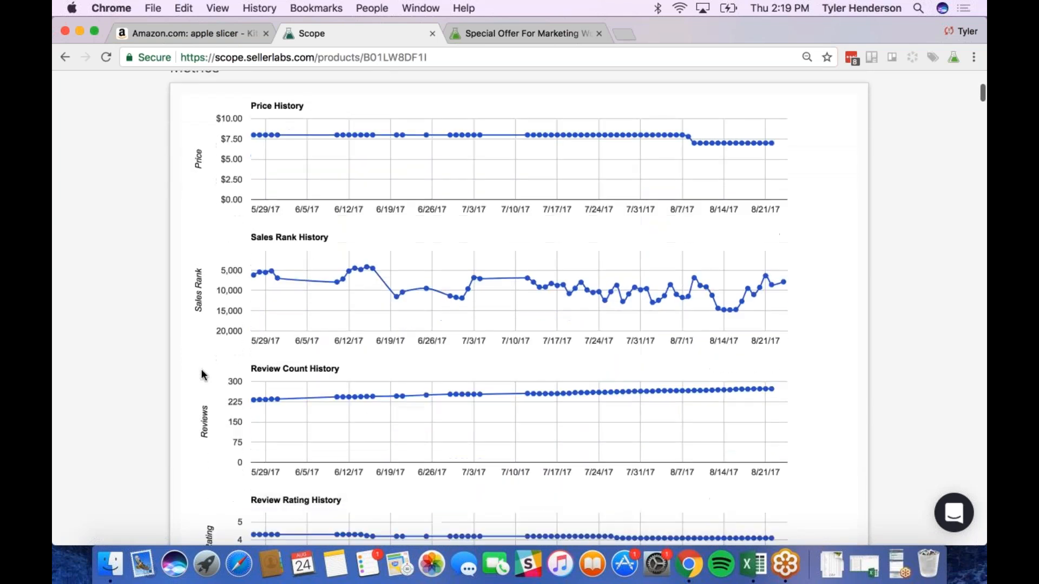
pyautogui.scroll(14, 203, 375)
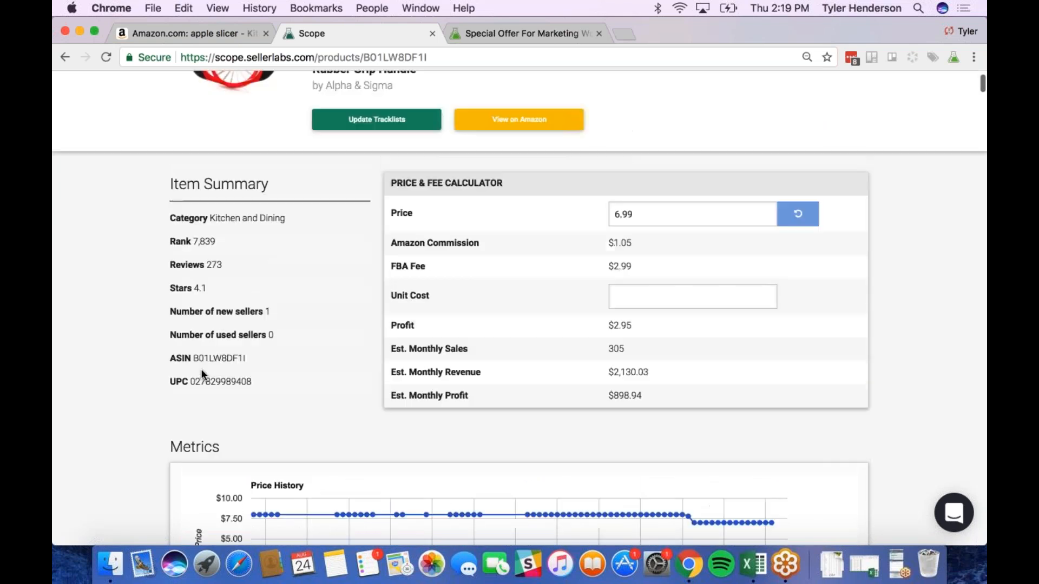
pyautogui.scroll(-5, 143, 441)
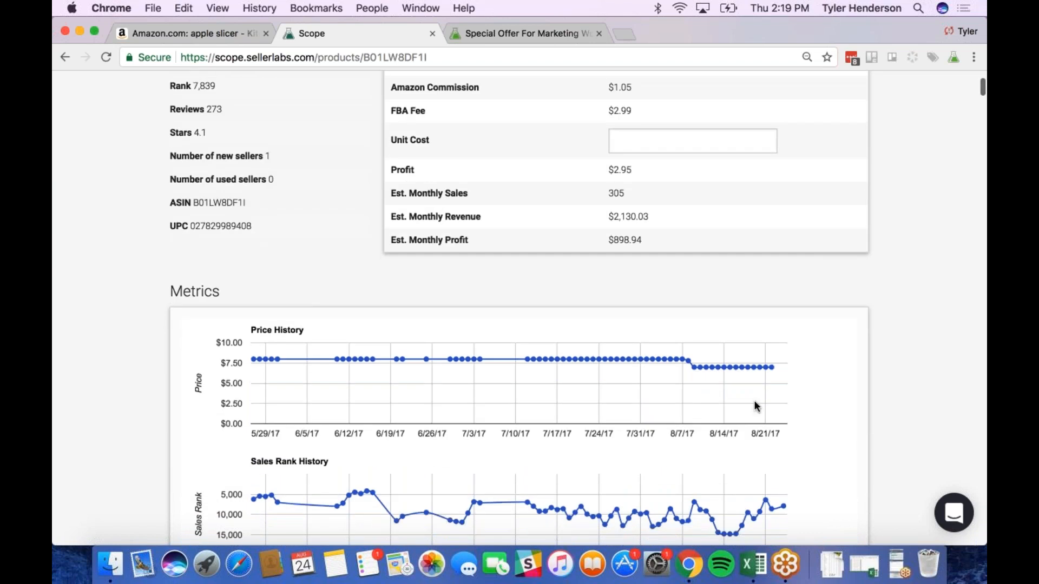
pyautogui.scroll(-8, 837, 408)
pyautogui.scroll(-4, 837, 408)
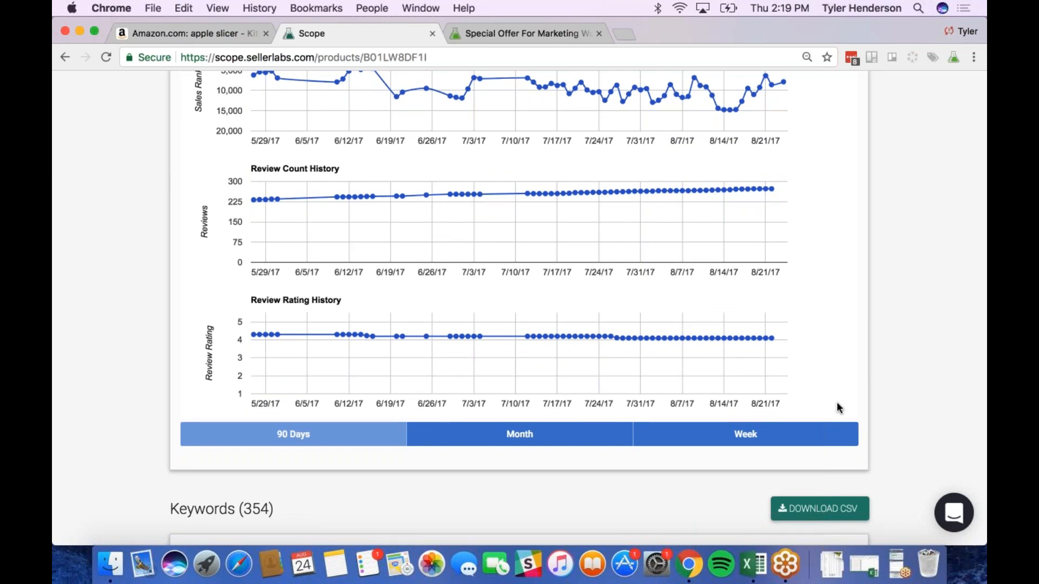
pyautogui.scroll(1, 837, 407)
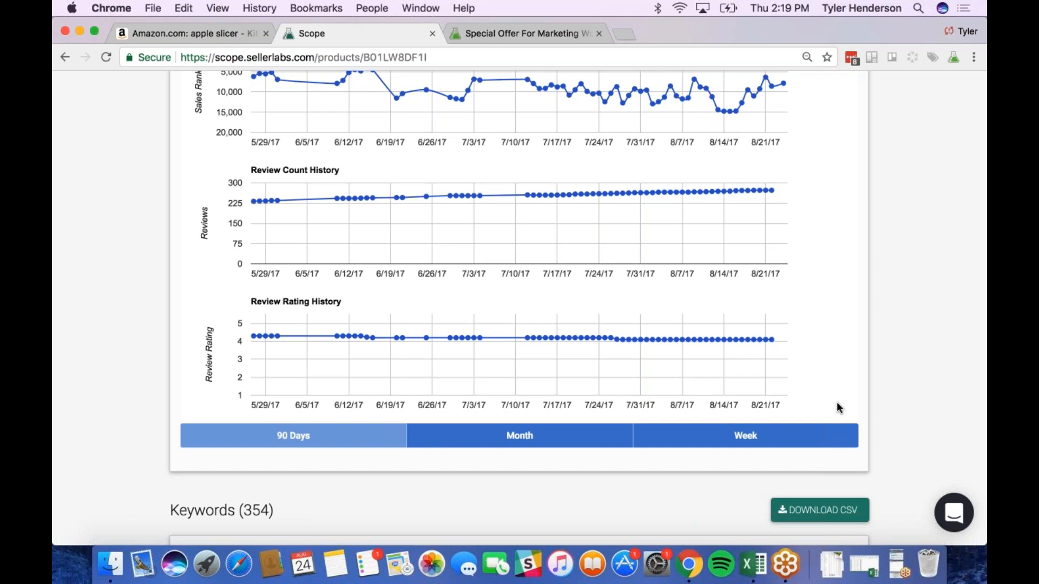
pyautogui.scroll(5, 837, 408)
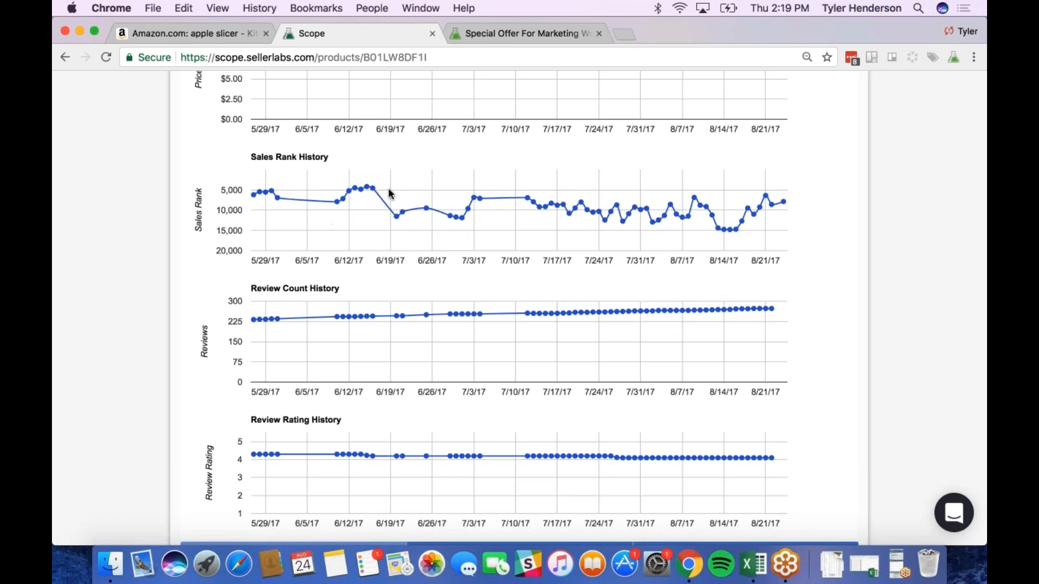
pyautogui.scroll(-1, 793, 304)
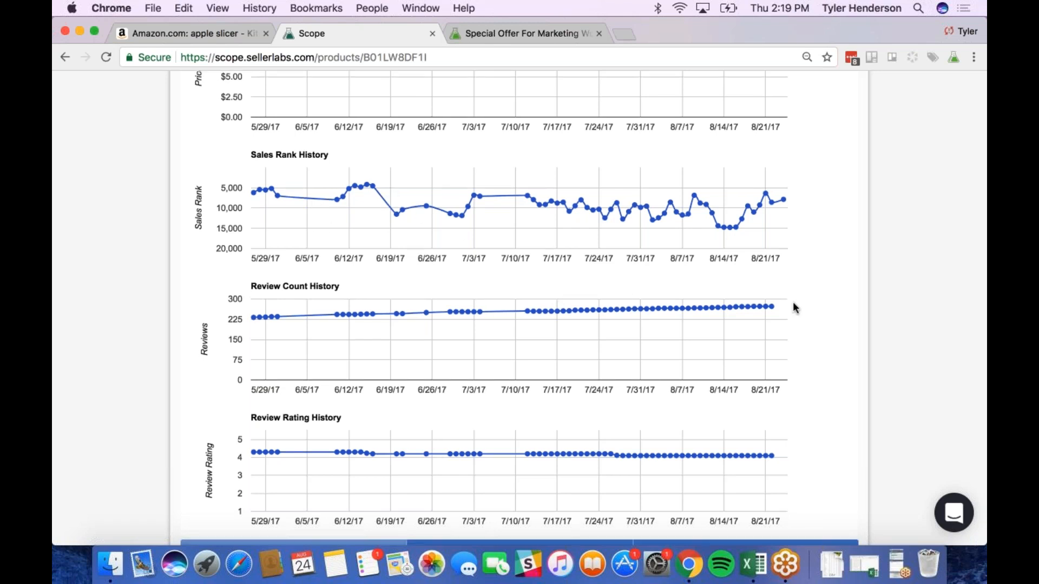
# Step: Look through the 16-blade slicer's keyword list, comparing scores, keyword positions, search volumes, CPC bids and estimated sales
pyautogui.scroll(-6, 793, 307)
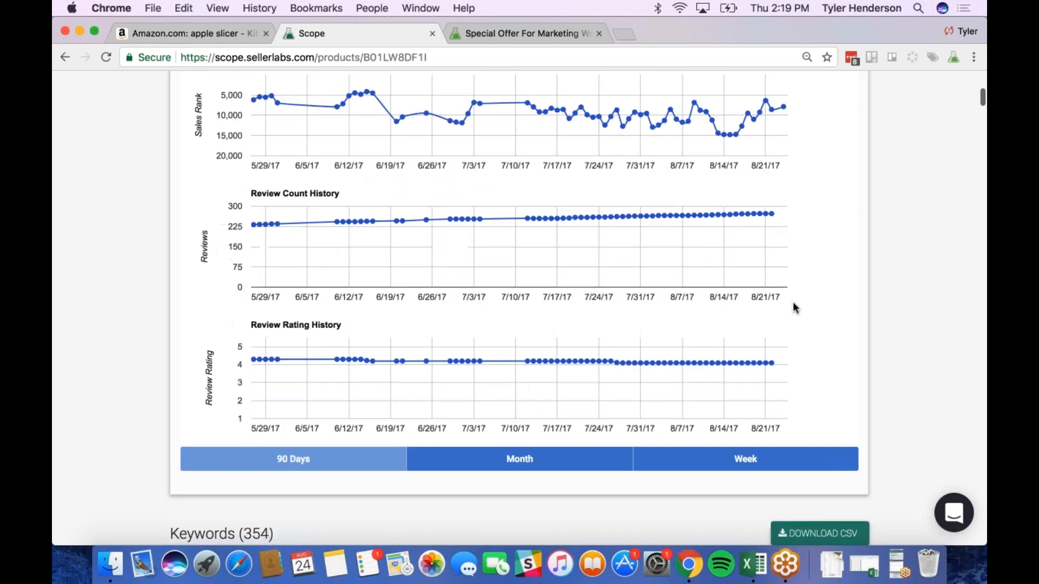
pyautogui.scroll(-4, 792, 304)
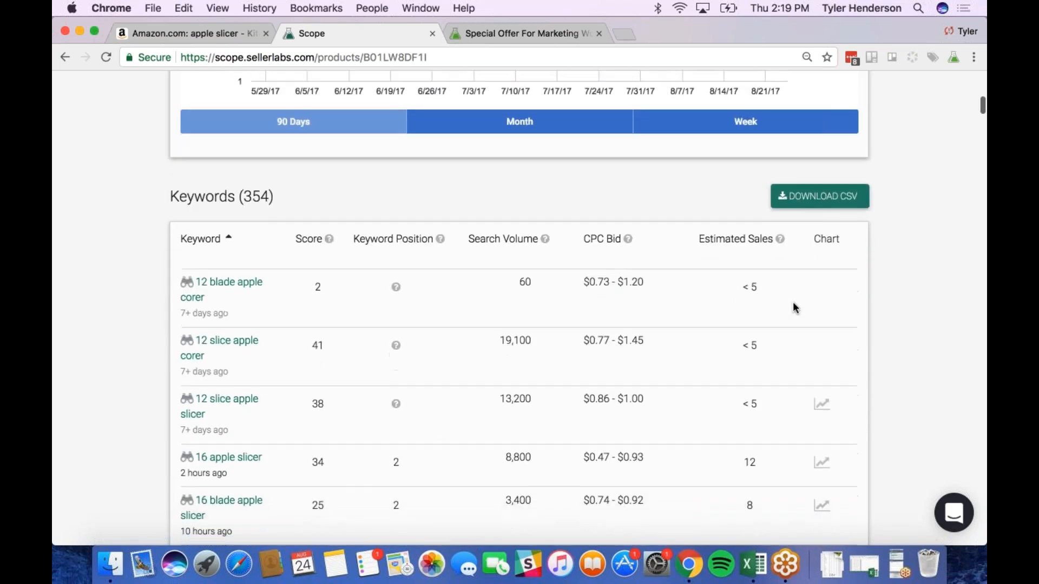
pyautogui.scroll(-20, 867, 286)
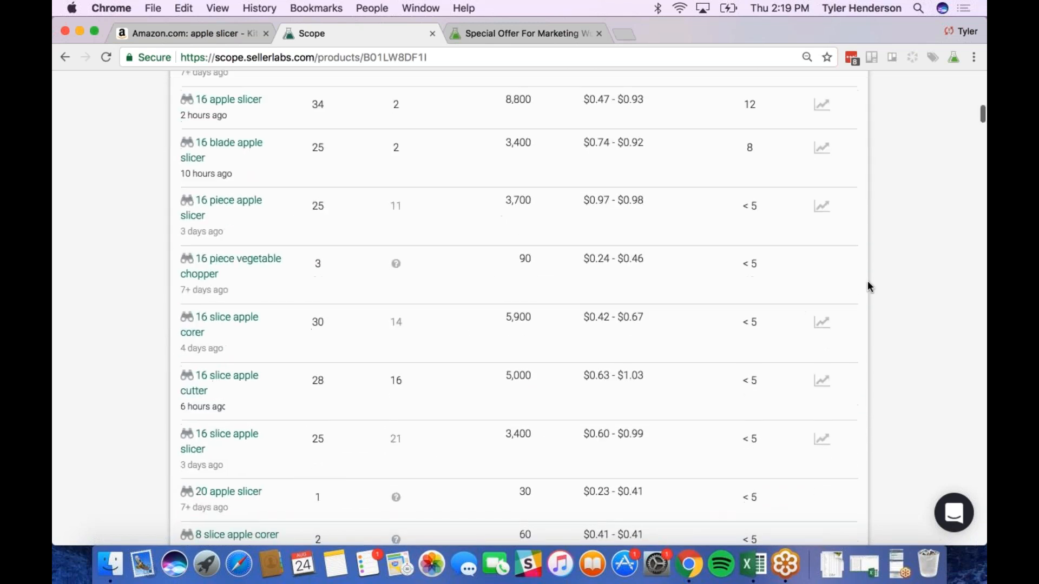
pyautogui.scroll(-20, 867, 287)
pyautogui.scroll(20, 867, 287)
pyautogui.scroll(20, 867, 287)
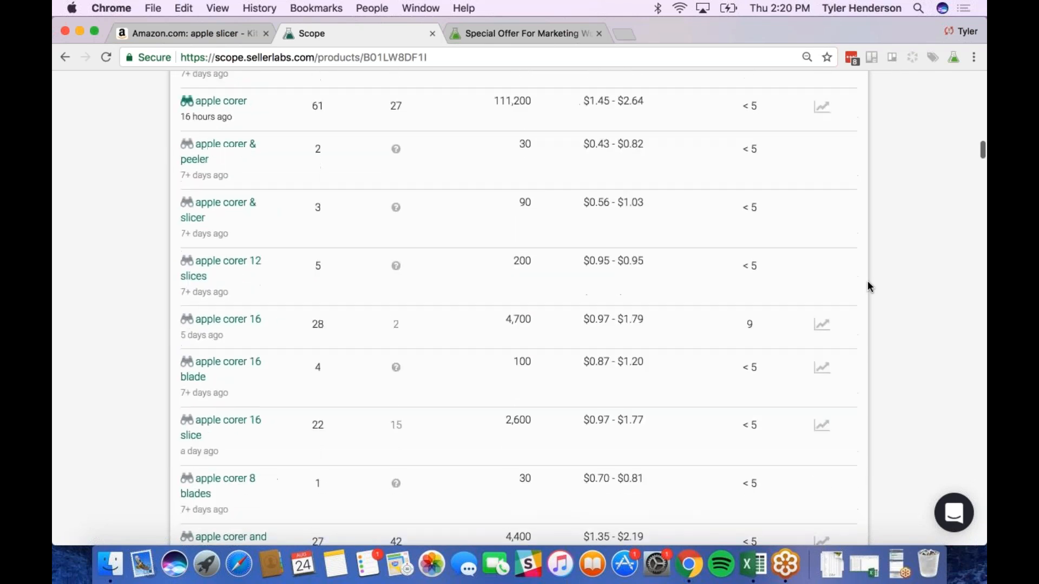
pyautogui.scroll(8, 868, 286)
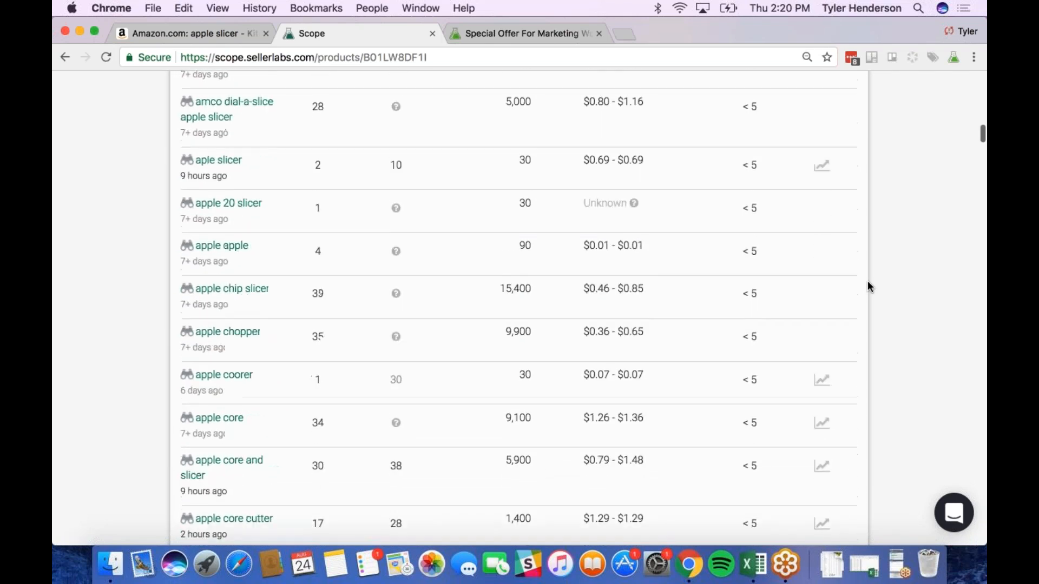
pyautogui.scroll(12, 867, 286)
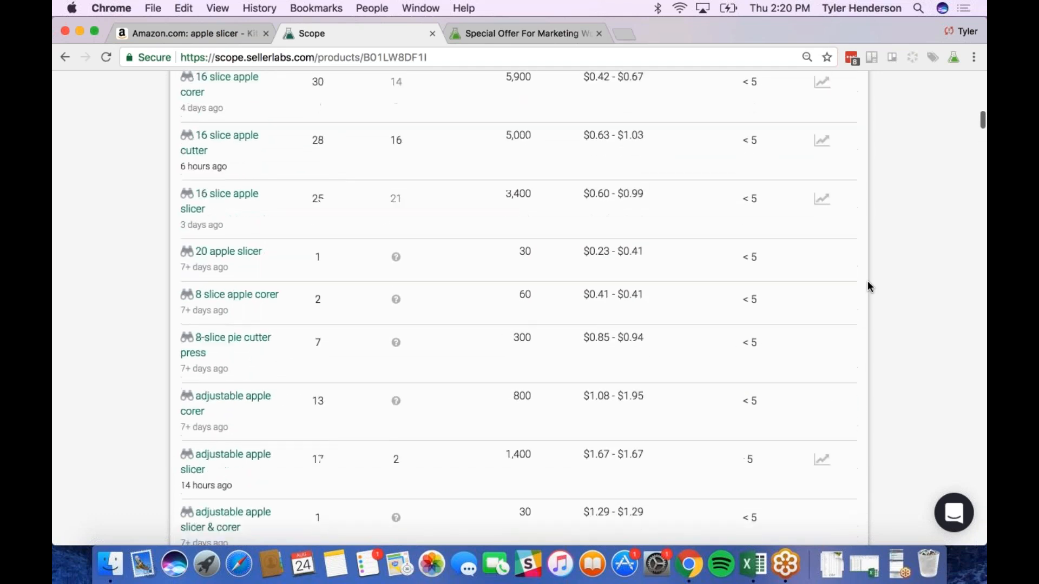
pyautogui.scroll(5, 868, 282)
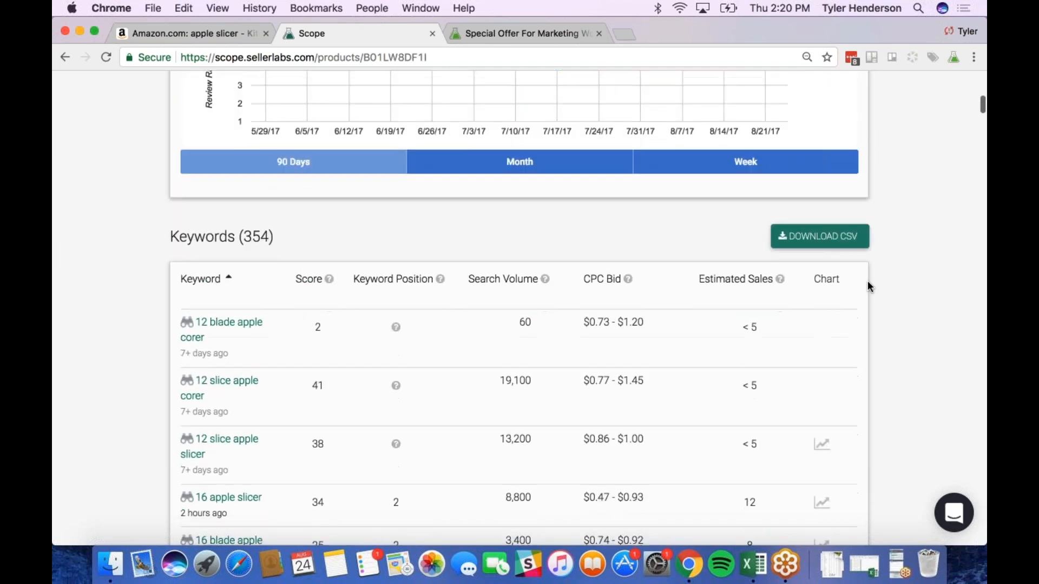
# Step: Track the keyword "16 apple slicer" and examine its keyword position history chart for the 16-blade slicer
pyautogui.scroll(-1, 744, 373)
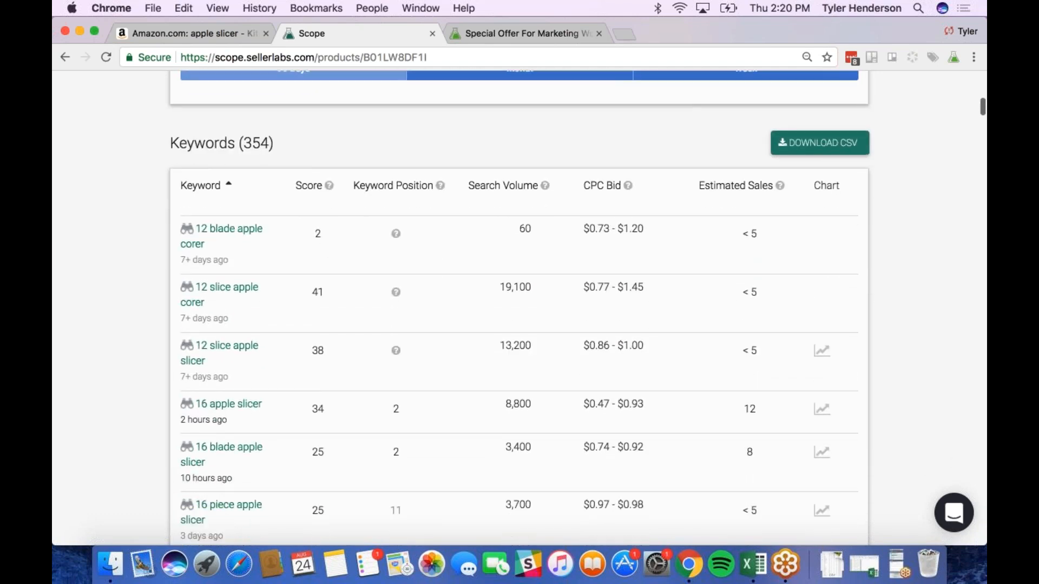
pyautogui.click(822, 410)
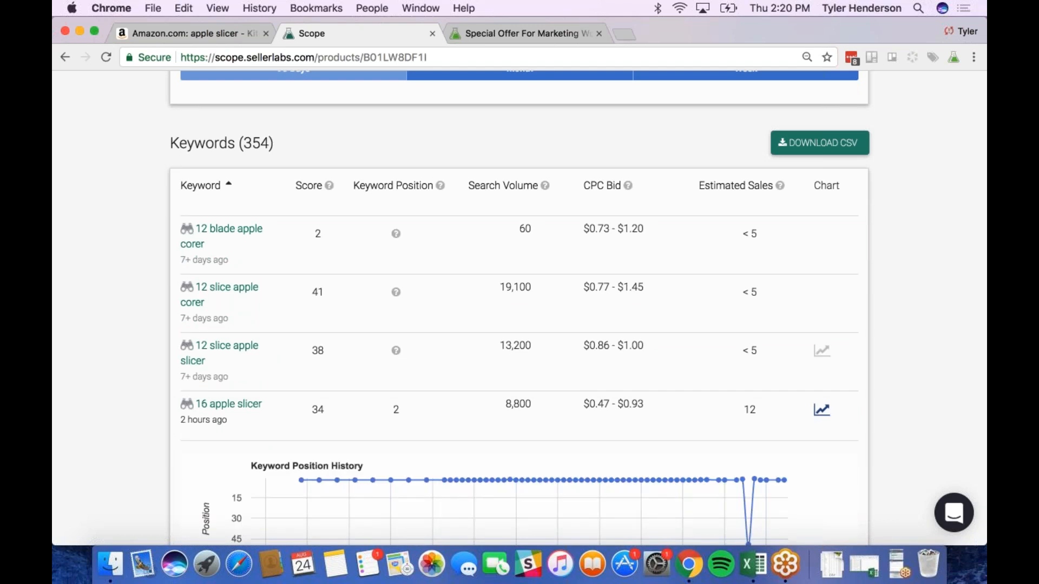
pyautogui.scroll(-5, 673, 385)
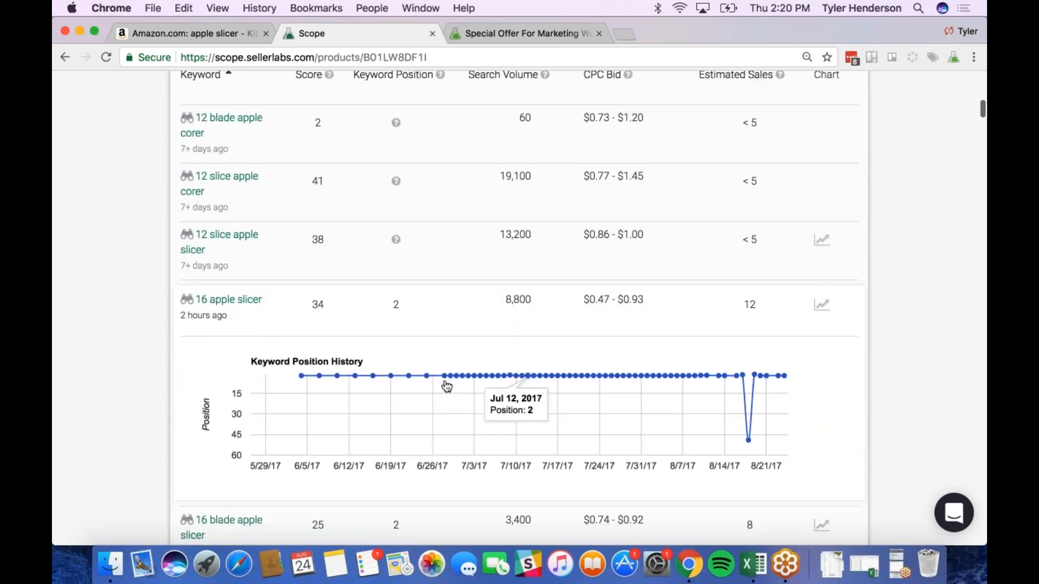
pyautogui.click(189, 306)
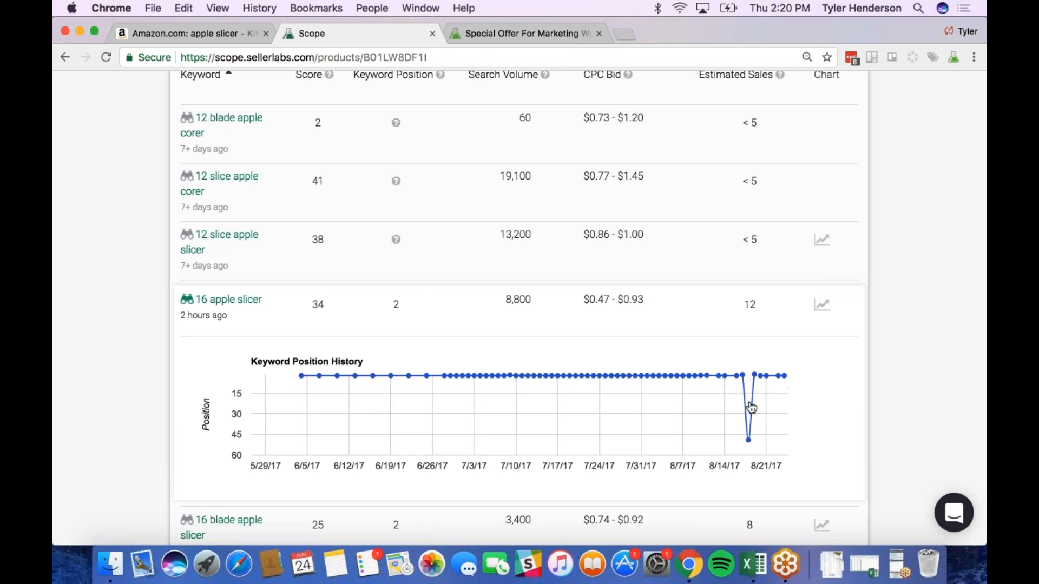
pyautogui.moveTo(749, 449)
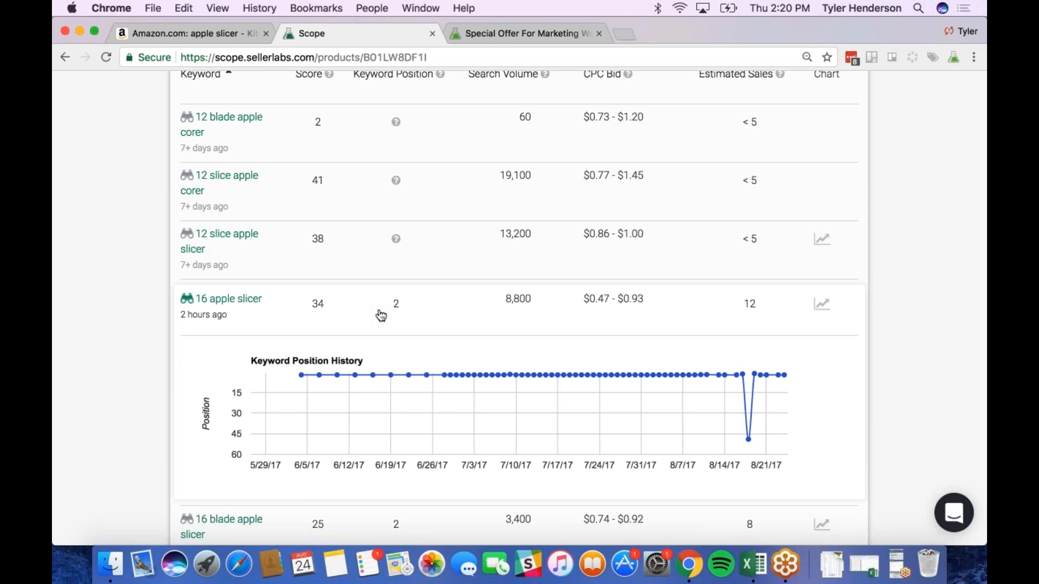
pyautogui.scroll(-1, 381, 316)
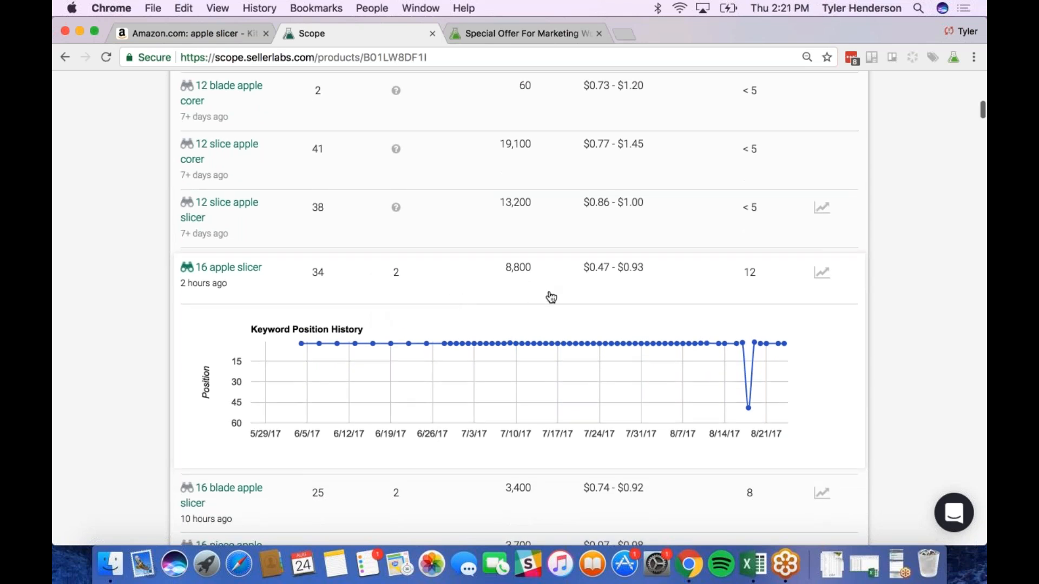
pyautogui.click(823, 278)
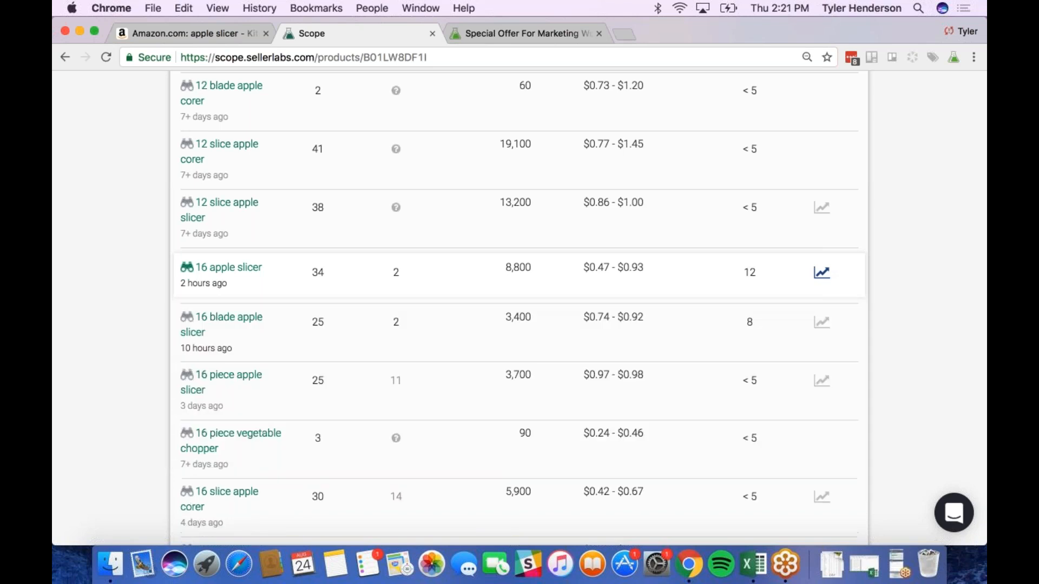
# Step: Review the 16-blade slicer's profit estimates and history charts again alongside its first listed keywords
pyautogui.scroll(2, 825, 282)
pyautogui.scroll(10, 825, 282)
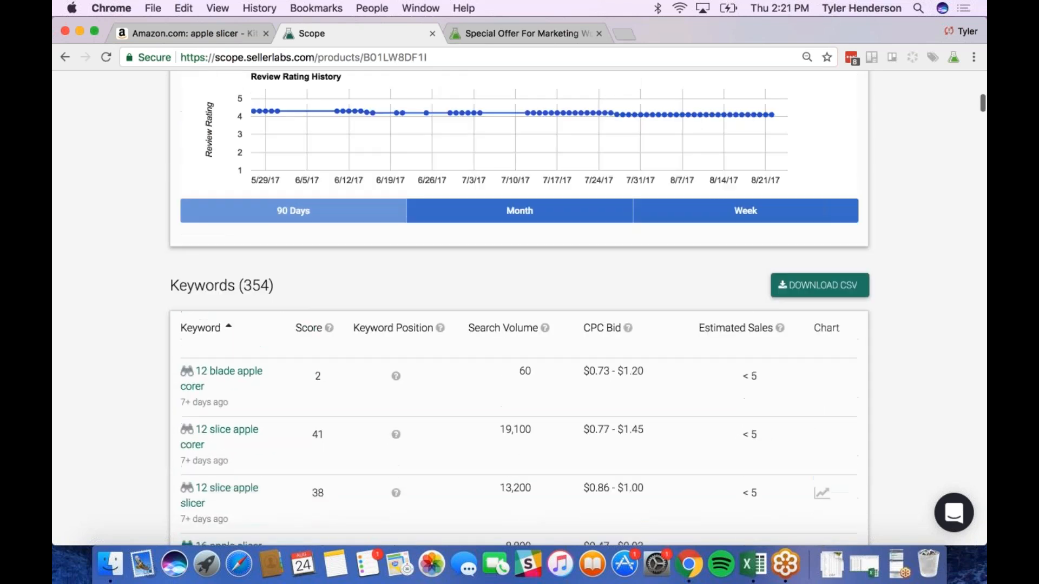
pyautogui.scroll(5, 519, 310)
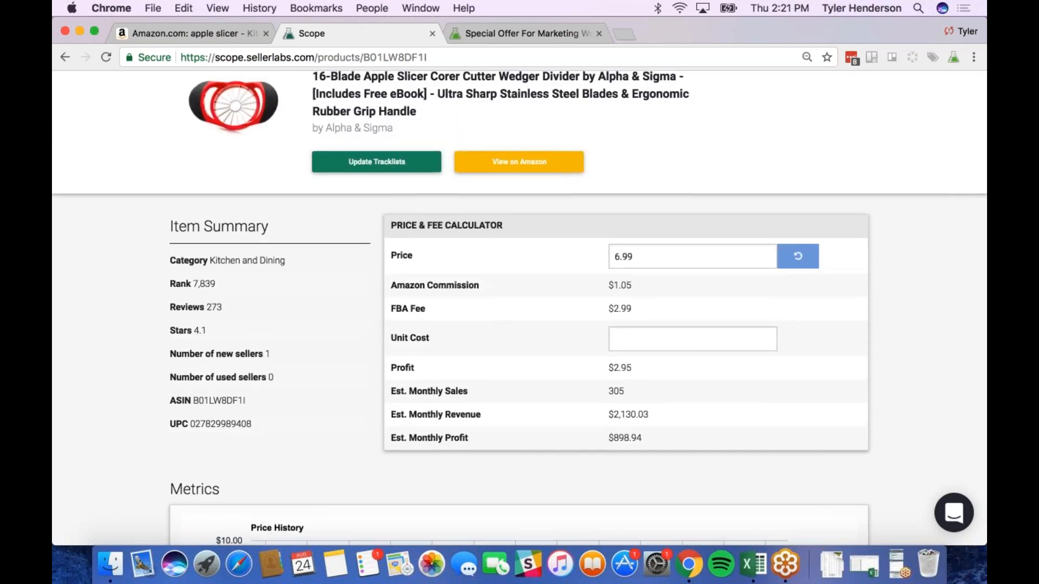
pyautogui.scroll(-1, 519, 309)
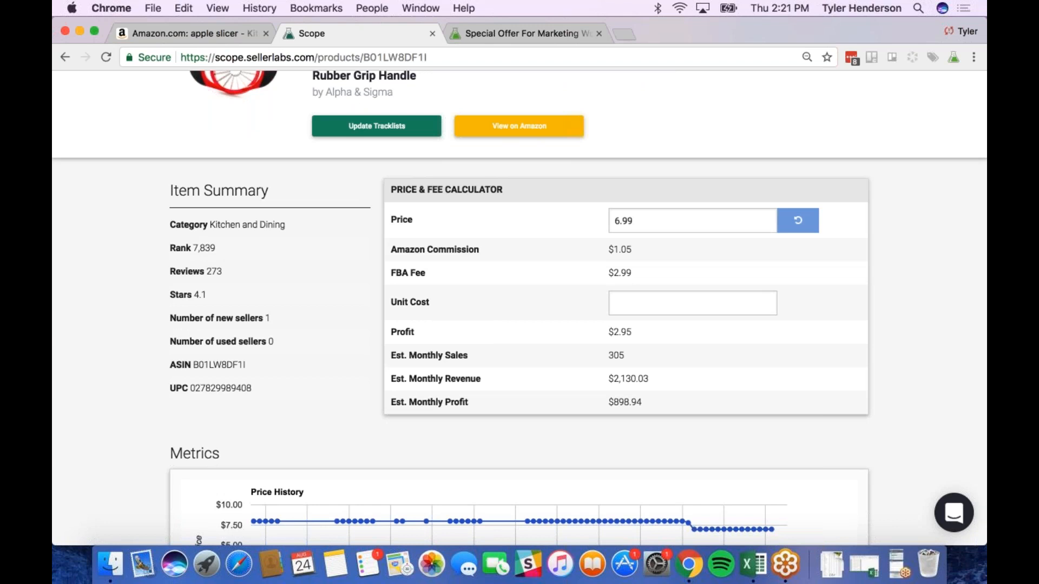
pyautogui.scroll(-15, 519, 308)
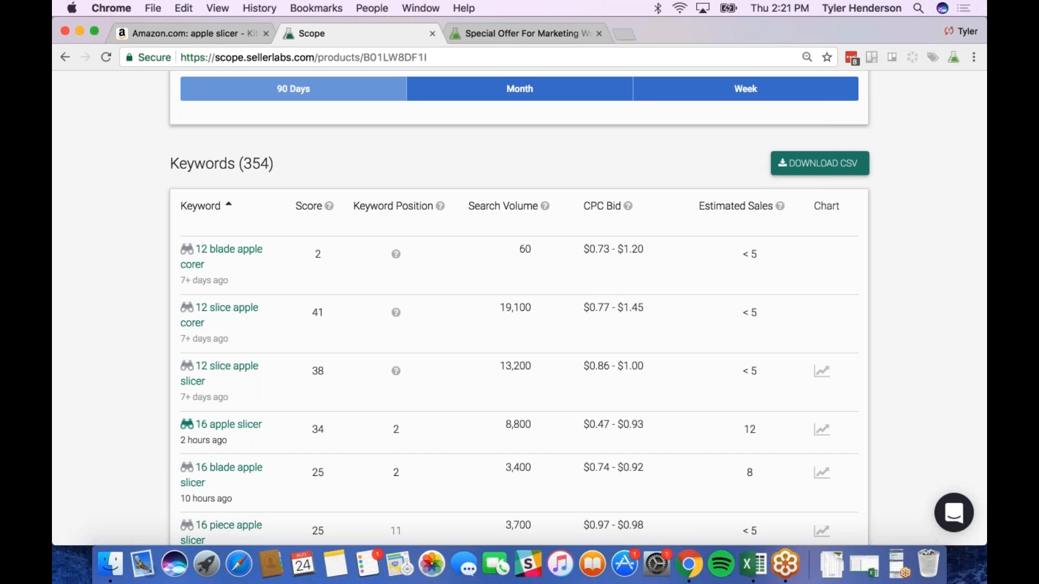
pyautogui.scroll(1, 520, 309)
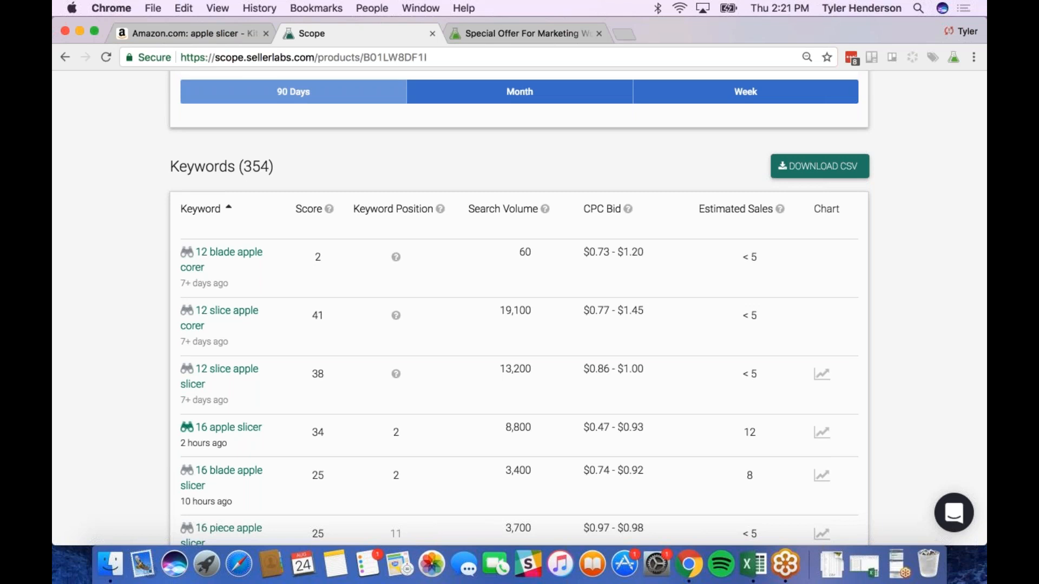
pyautogui.scroll(6, 825, 280)
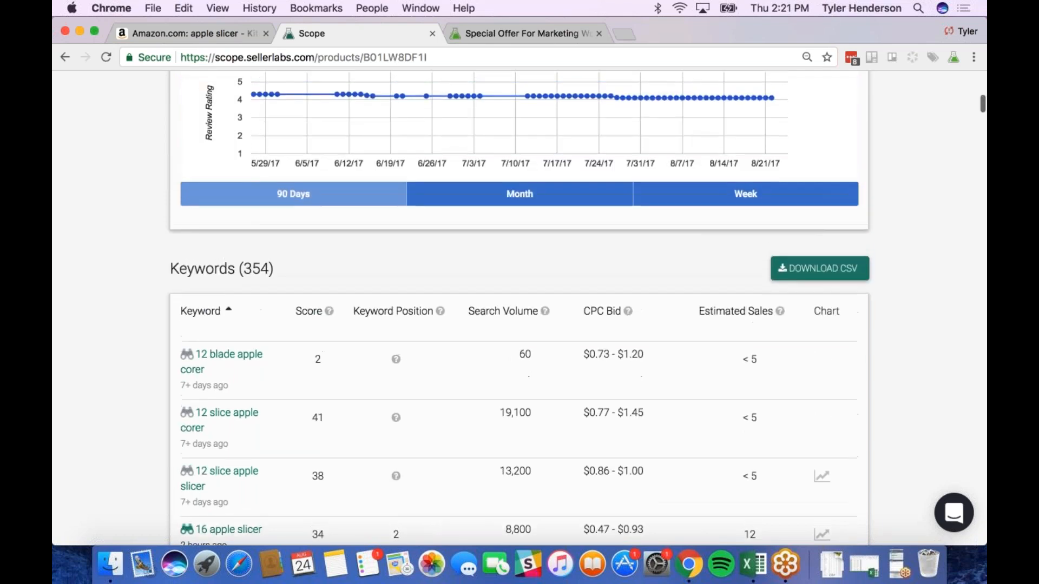
pyautogui.scroll(1, 825, 280)
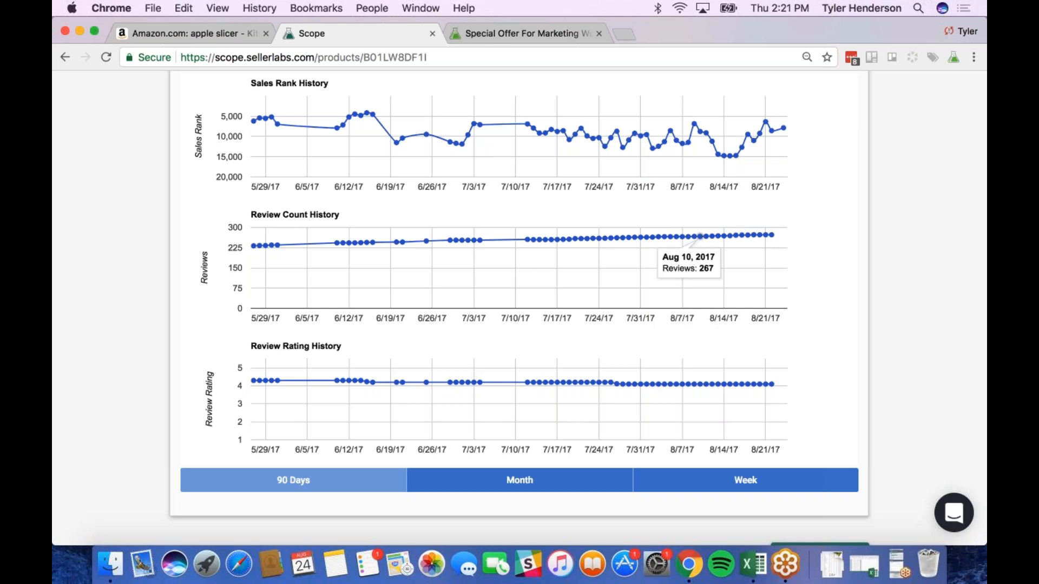
pyautogui.scroll(-1, 848, 337)
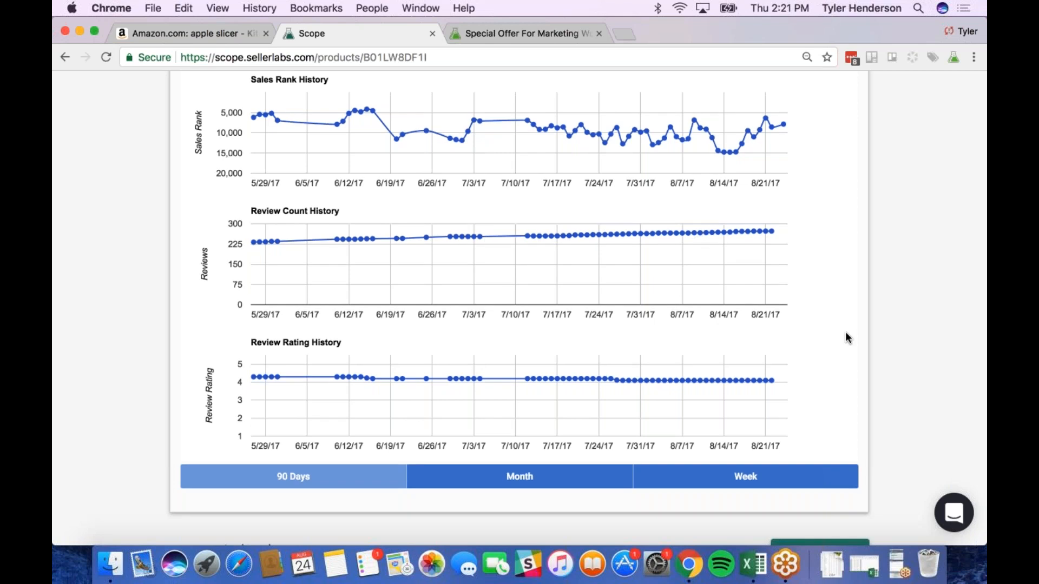
pyautogui.scroll(-10, 847, 338)
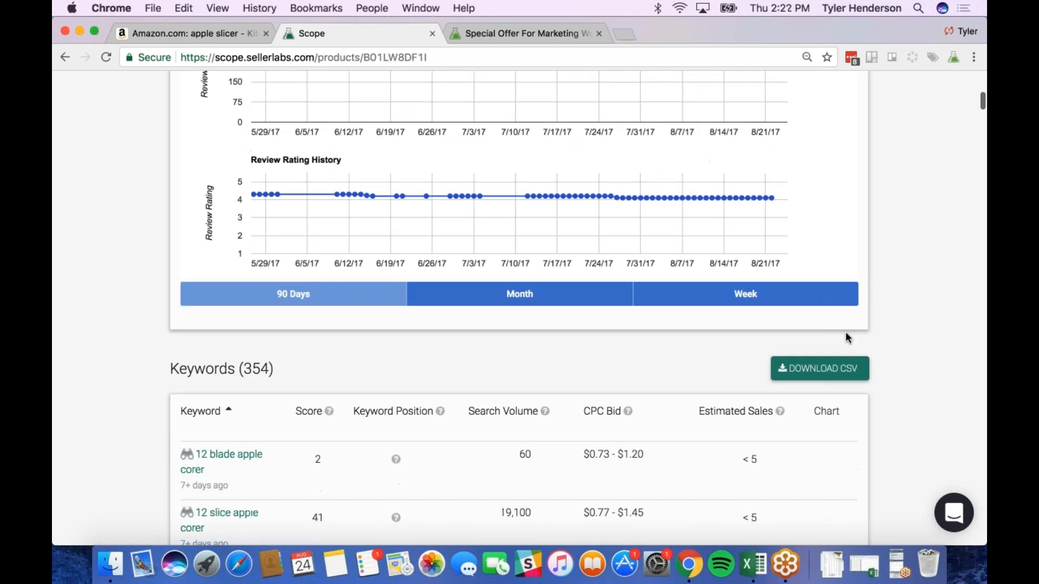
pyautogui.scroll(-1, 848, 337)
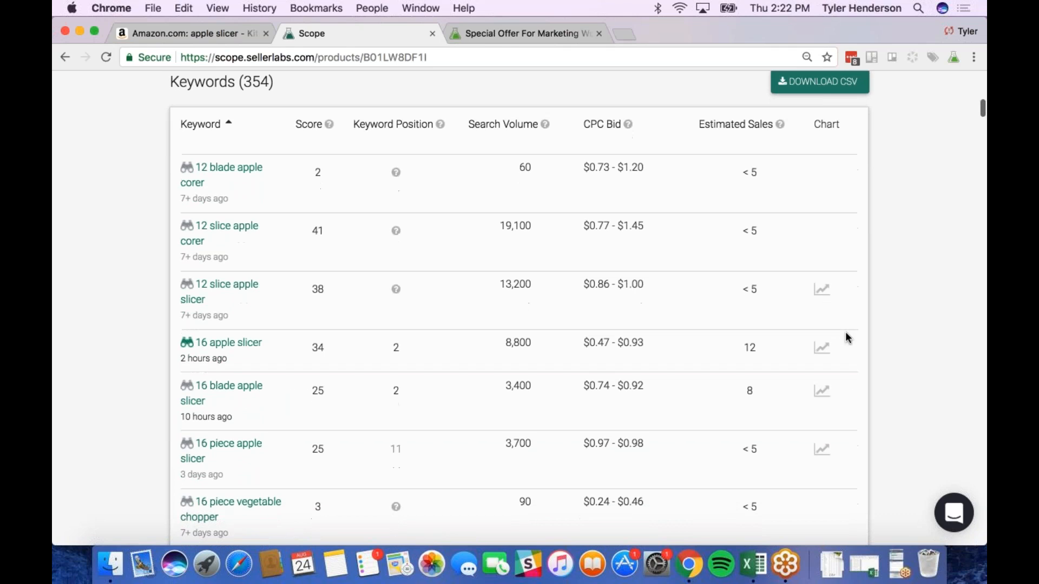
# Step: Compare the 16-blade slicer's keyword positions and search volumes with its item summary, profit estimates and history charts
pyautogui.moveTo(515, 133); pyautogui.dragTo(554, 177)
pyautogui.scroll(-2, 554, 176)
pyautogui.scroll(-5, 554, 177)
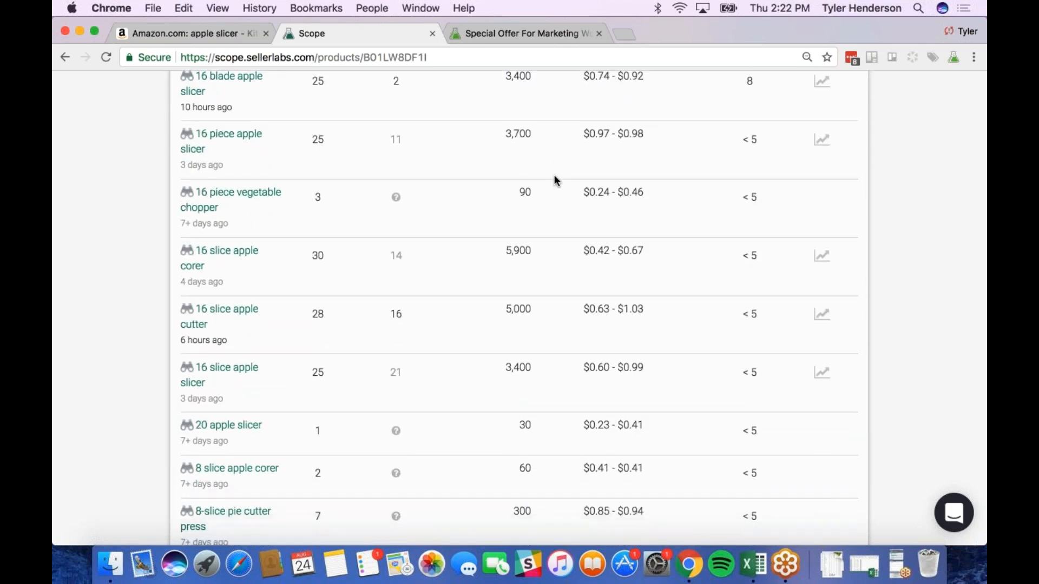
pyautogui.scroll(1, 554, 179)
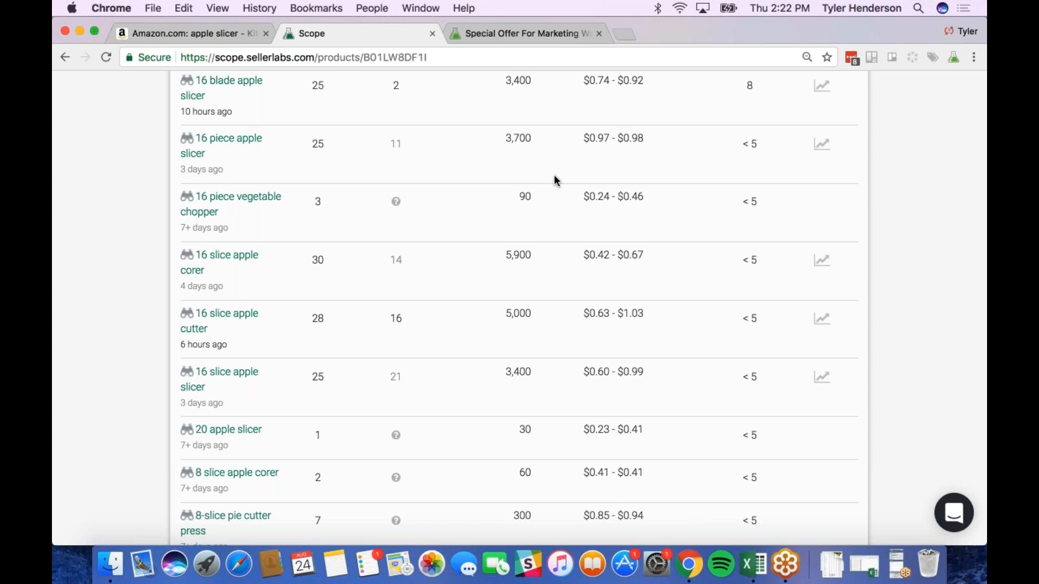
pyautogui.scroll(10, 554, 180)
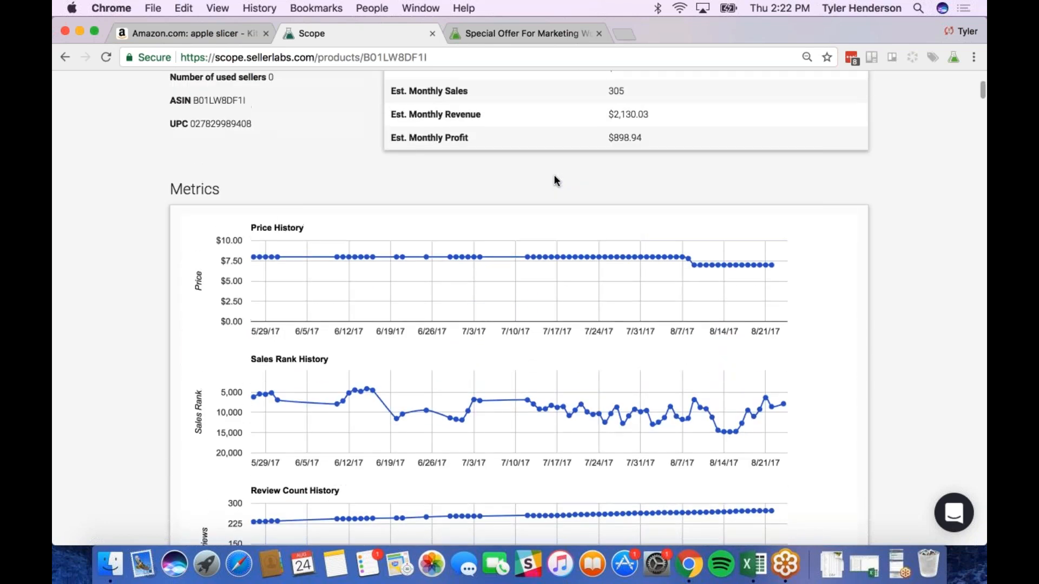
pyautogui.scroll(3, 554, 181)
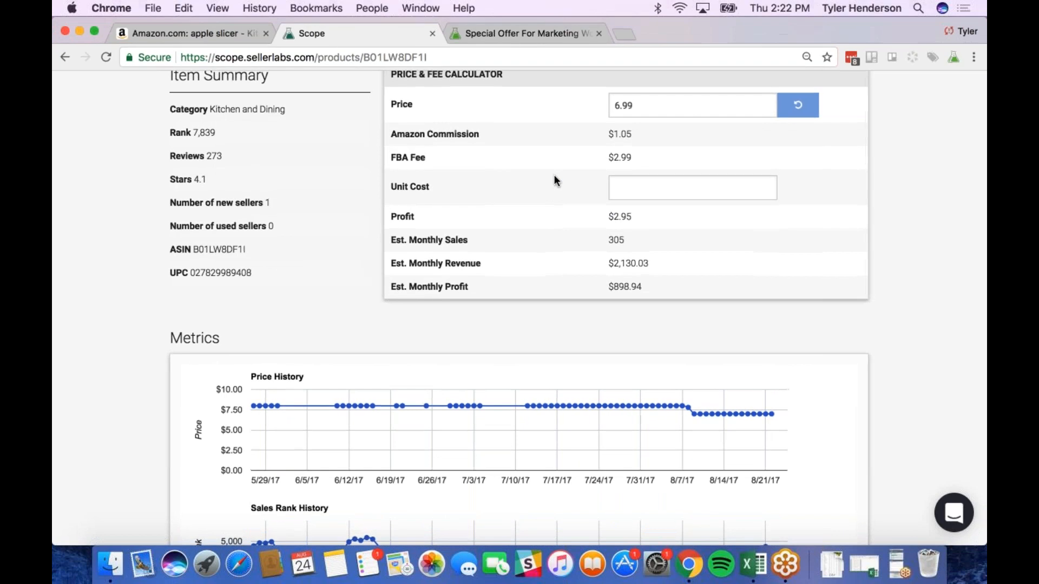
pyautogui.scroll(3, 554, 177)
pyautogui.scroll(-5, 556, 180)
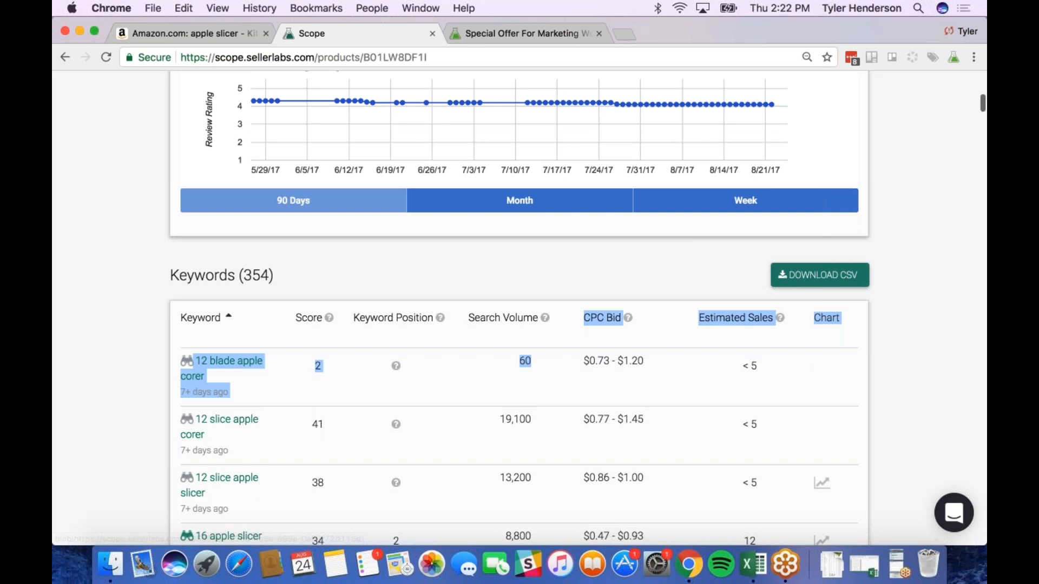
pyautogui.hscroll(-1, 811, 287)
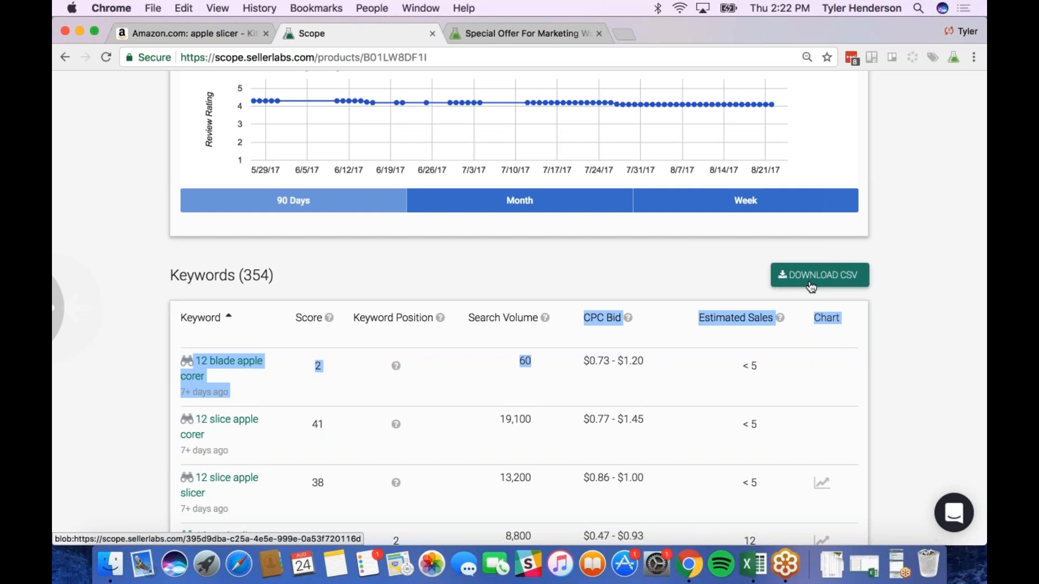
# Step: Return to the Apple Slicer tracklist and look through its tracked products
pyautogui.hscroll(-2, 810, 287)
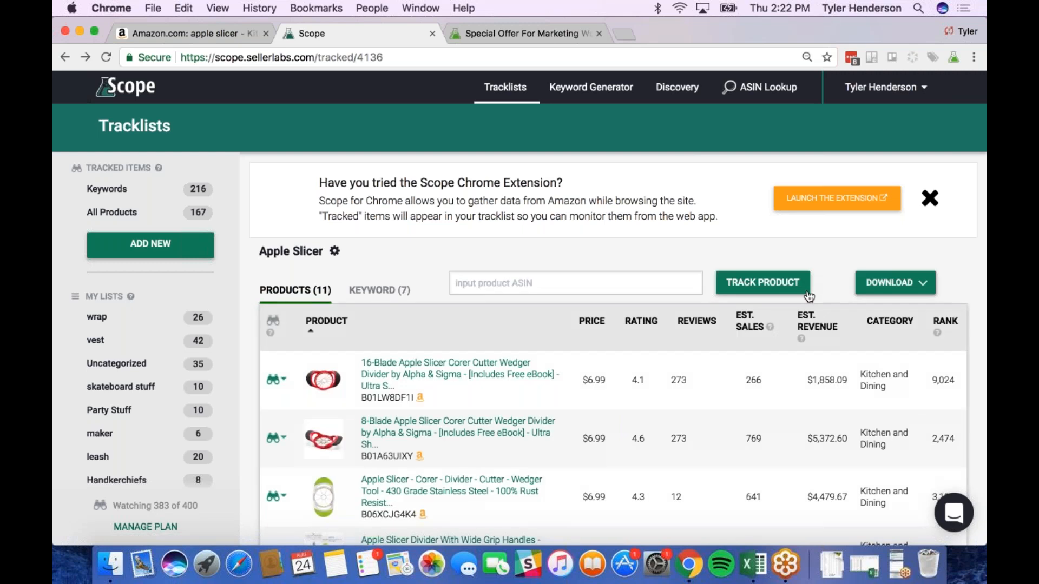
pyautogui.scroll(-1, 752, 336)
pyautogui.scroll(-5, 750, 332)
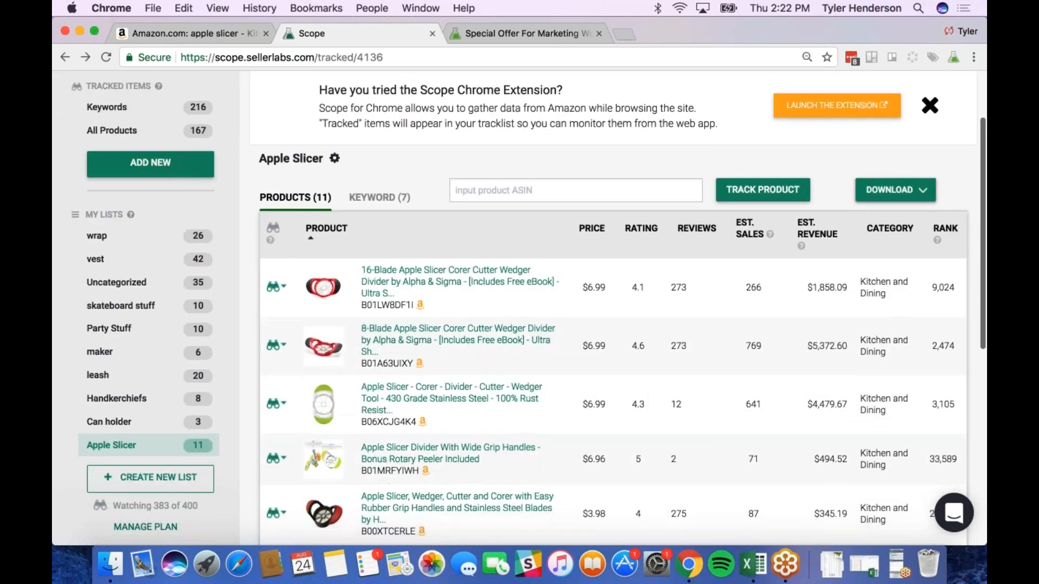
pyautogui.scroll(-3, 750, 331)
pyautogui.scroll(10, 750, 331)
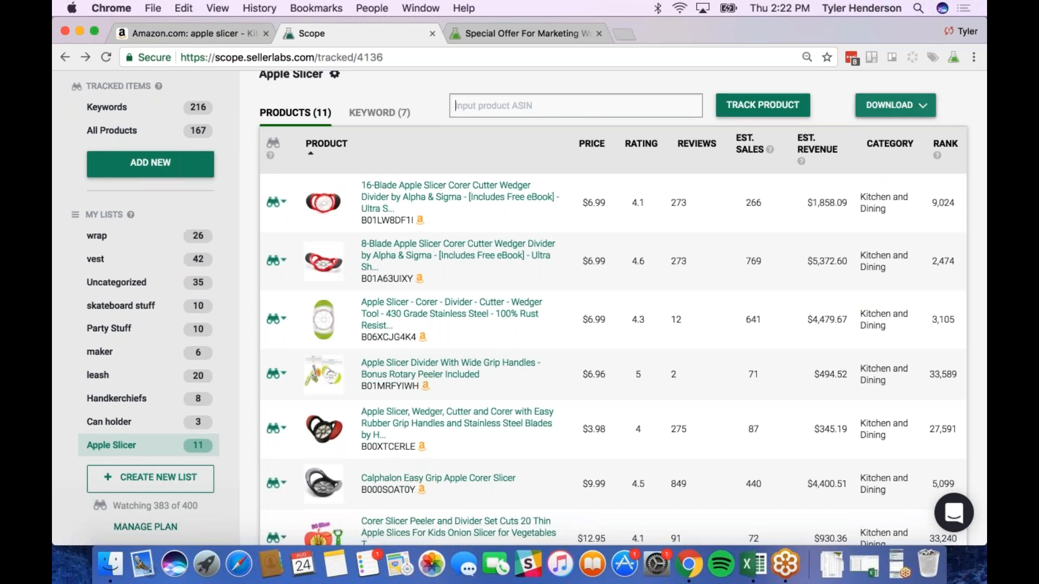
# Step: Download the CSV of all keywords that rank for the products in the Apple Slicer list
pyautogui.click(896, 105)
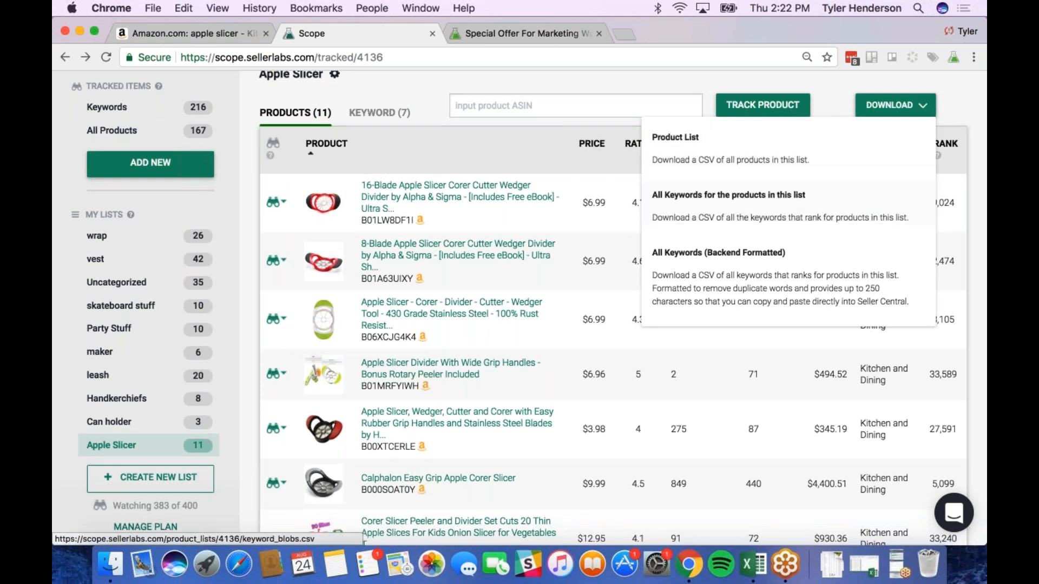
pyautogui.scroll(-5, 687, 422)
pyautogui.scroll(4, 687, 422)
pyautogui.scroll(1, 687, 421)
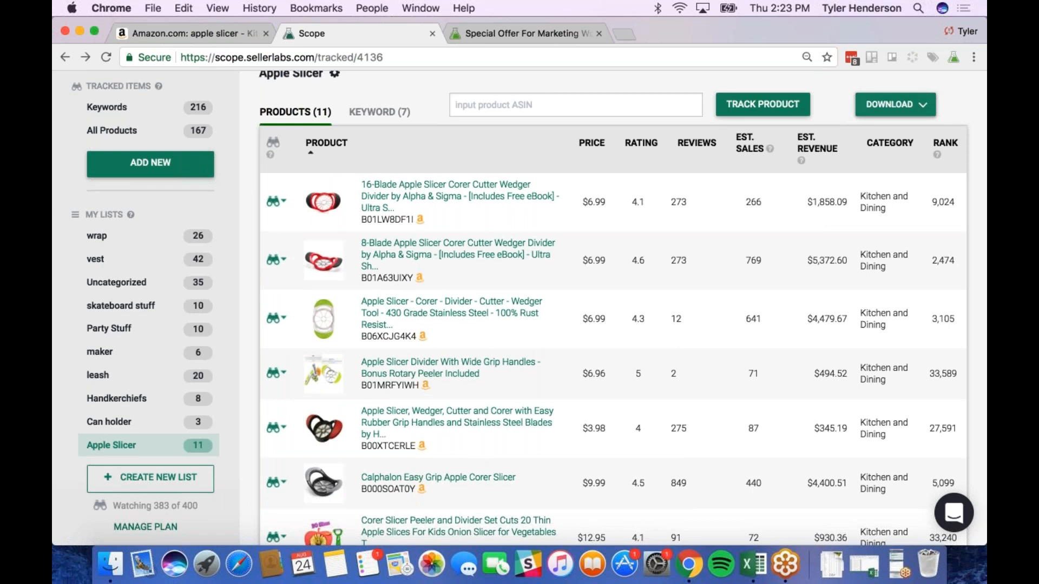
pyautogui.click(895, 105)
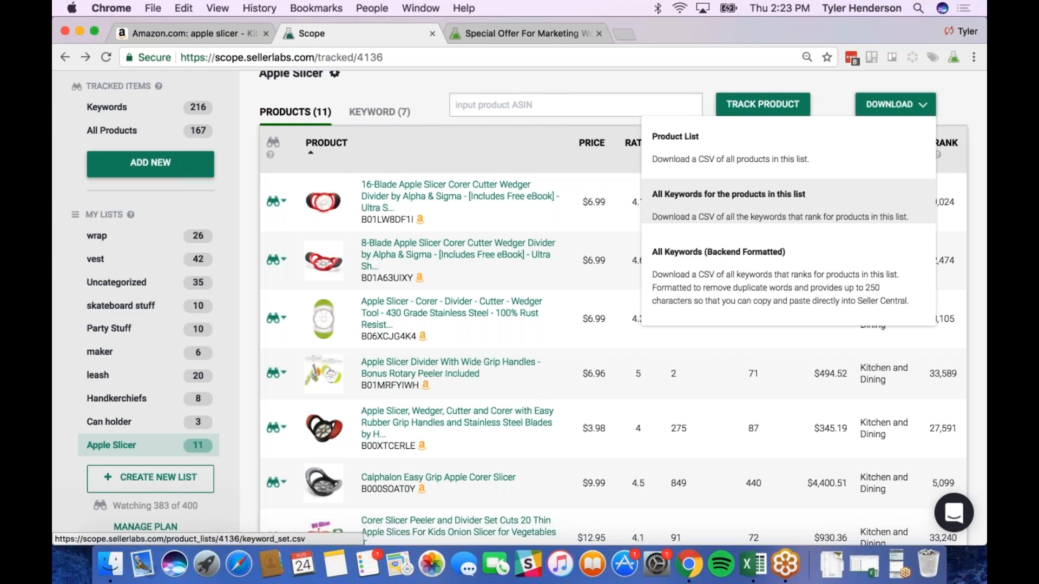
pyautogui.click(740, 217)
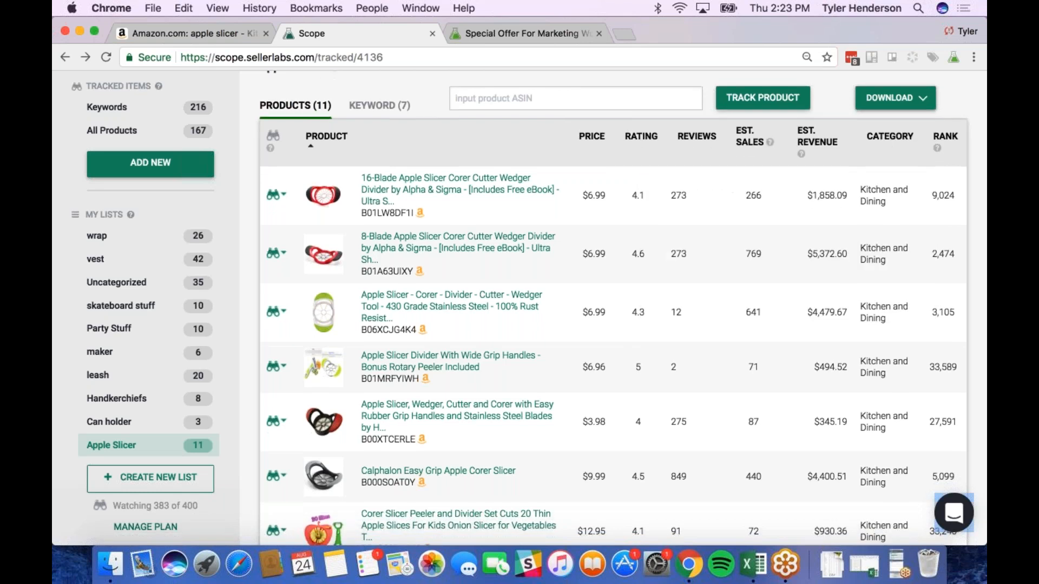
# Step: Review the Apple Slicer list's products, comparing prices, ratings, reviews, estimated sales, revenue and rank
pyautogui.scroll(-6, 611, 308)
pyautogui.scroll(4, 611, 308)
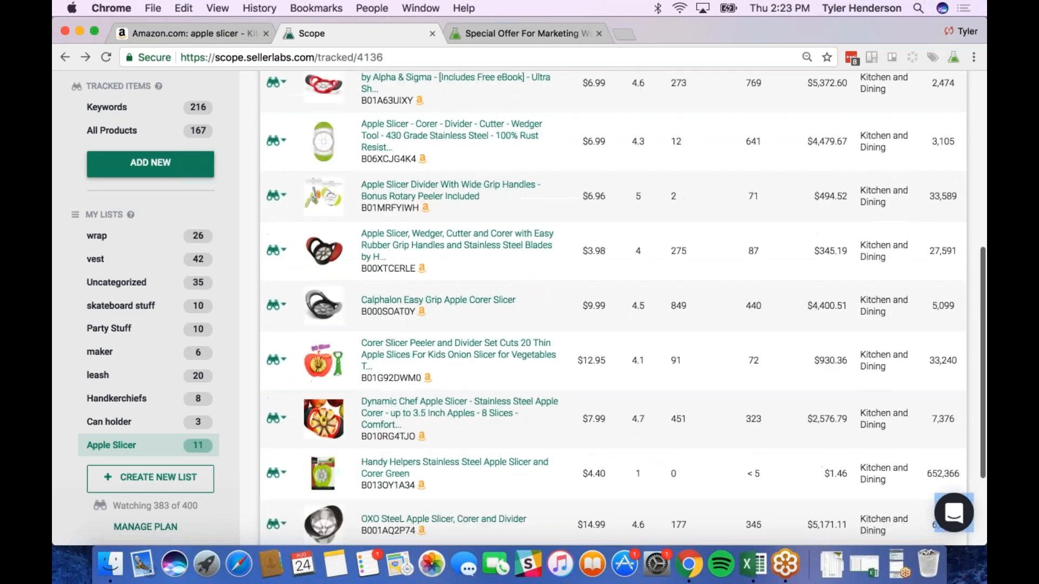
pyautogui.scroll(-4, 590, 173)
pyautogui.scroll(10, 590, 173)
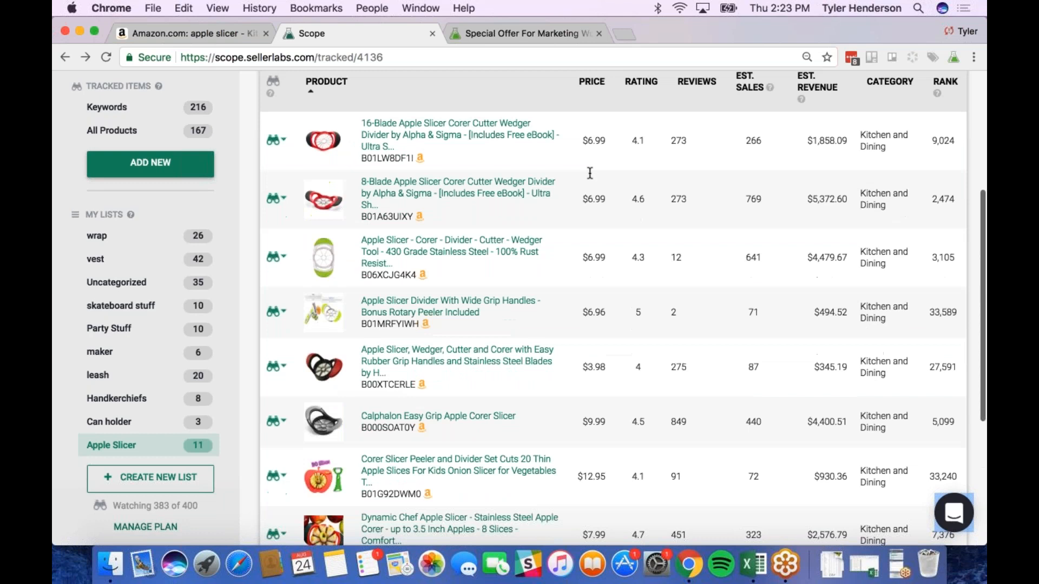
pyautogui.scroll(-7, 590, 173)
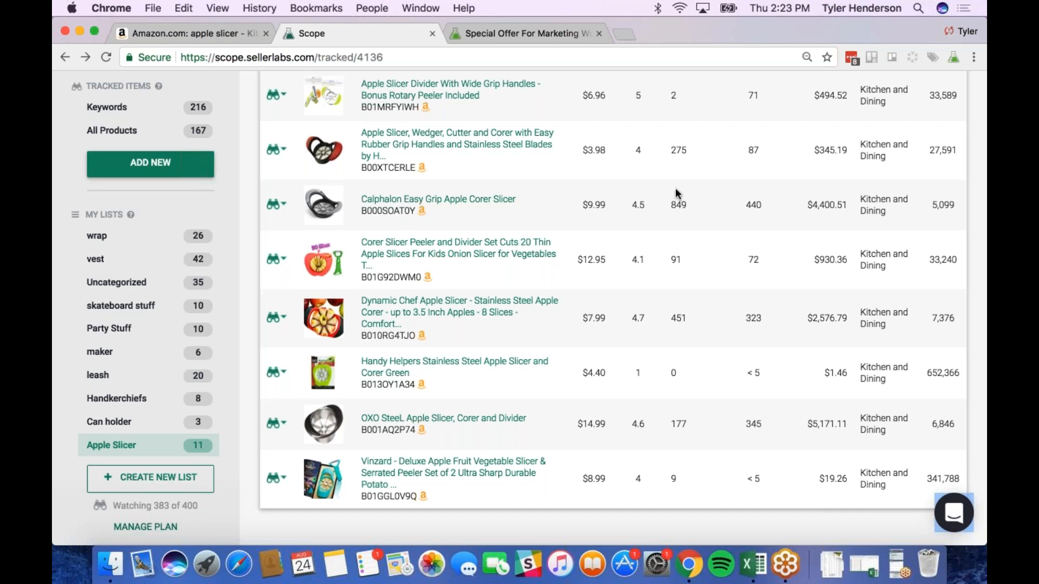
pyautogui.scroll(5, 707, 229)
pyautogui.scroll(1, 709, 227)
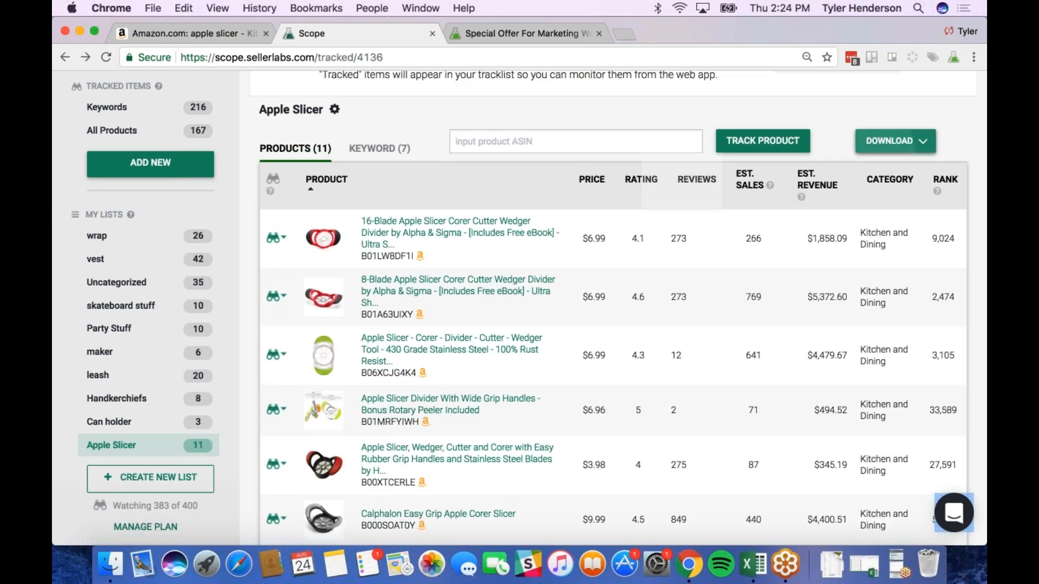
# Step: Open the downloaded keyword_list (3).csv in Excel, widen the Name and Refreshed At columns, and look through the keyword rows
pyautogui.click(895, 140)
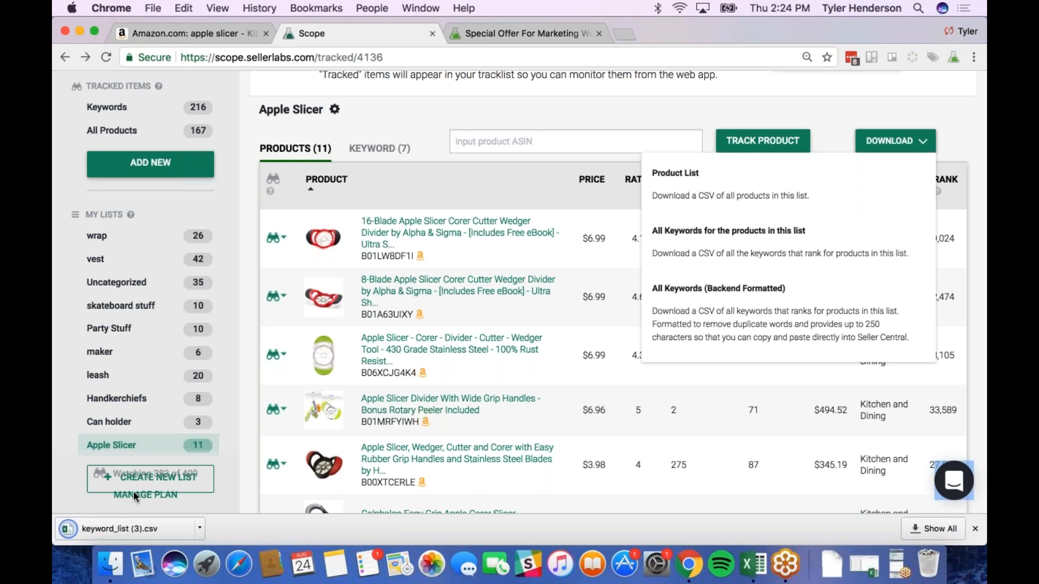
pyautogui.click(117, 527)
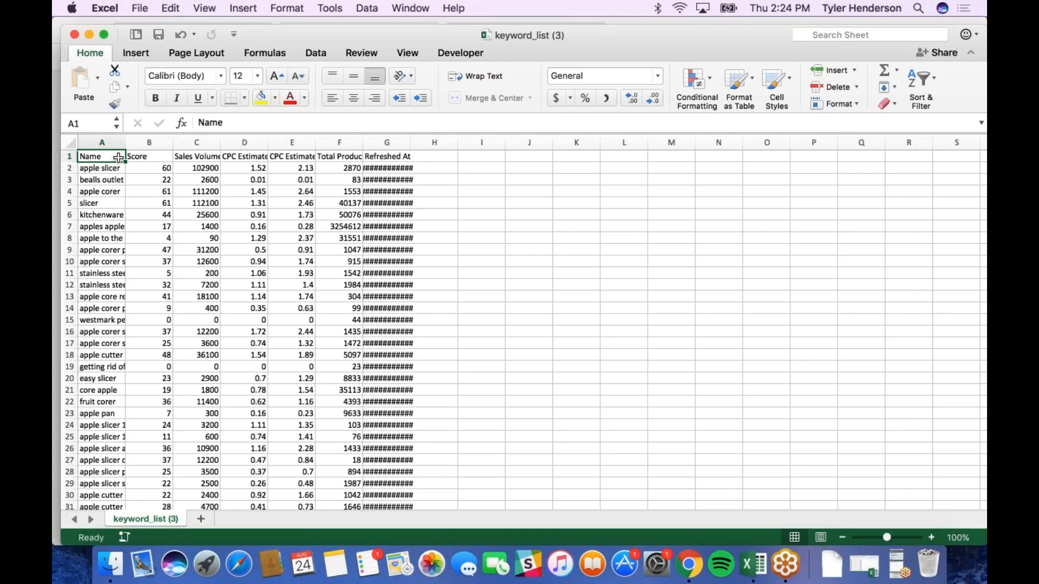
pyautogui.moveTo(125, 143); pyautogui.dragTo(182, 145)
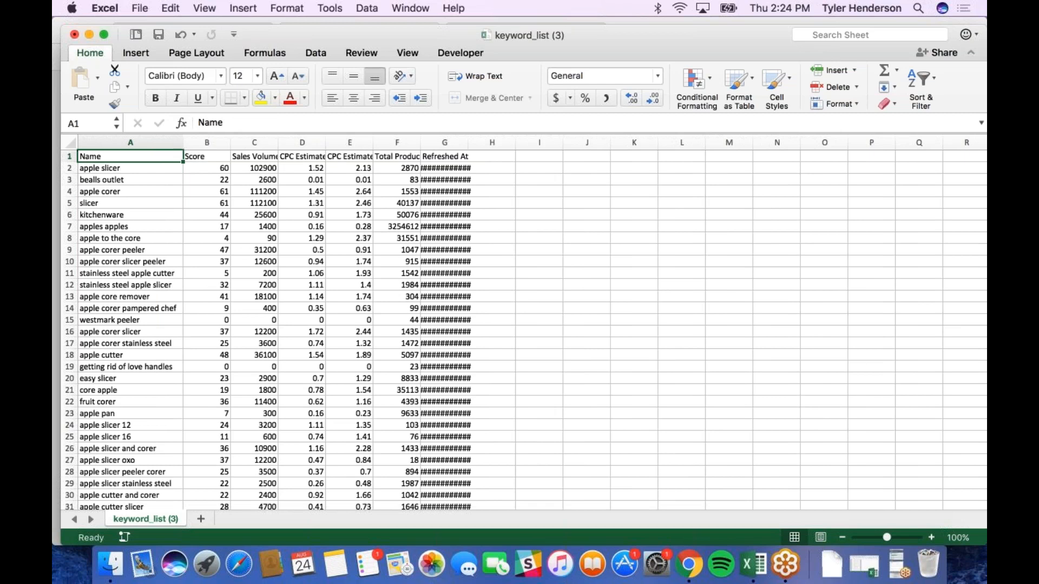
pyautogui.moveTo(469, 144); pyautogui.dragTo(489, 145)
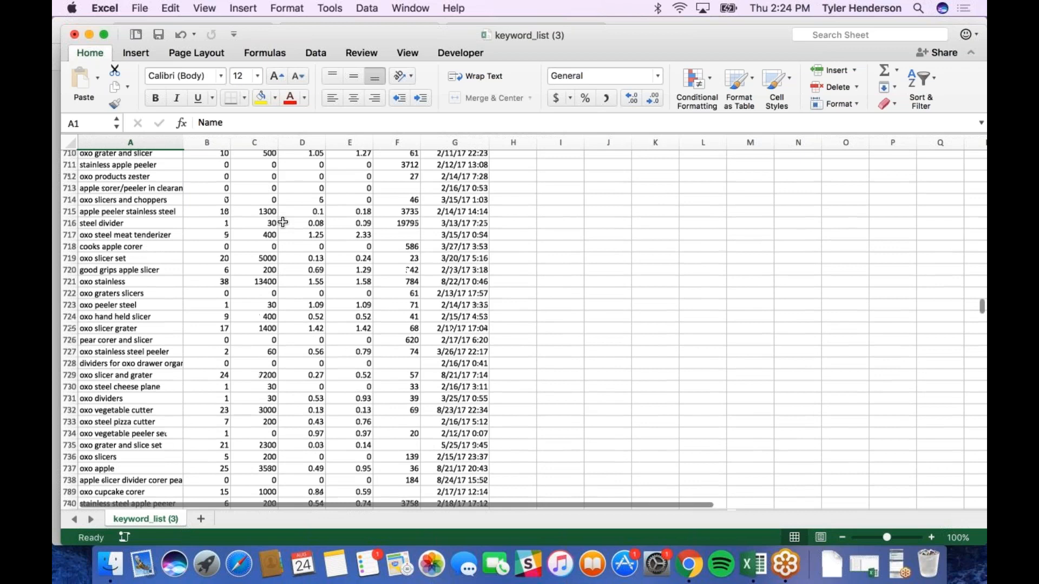
pyautogui.scroll(-1, 283, 222)
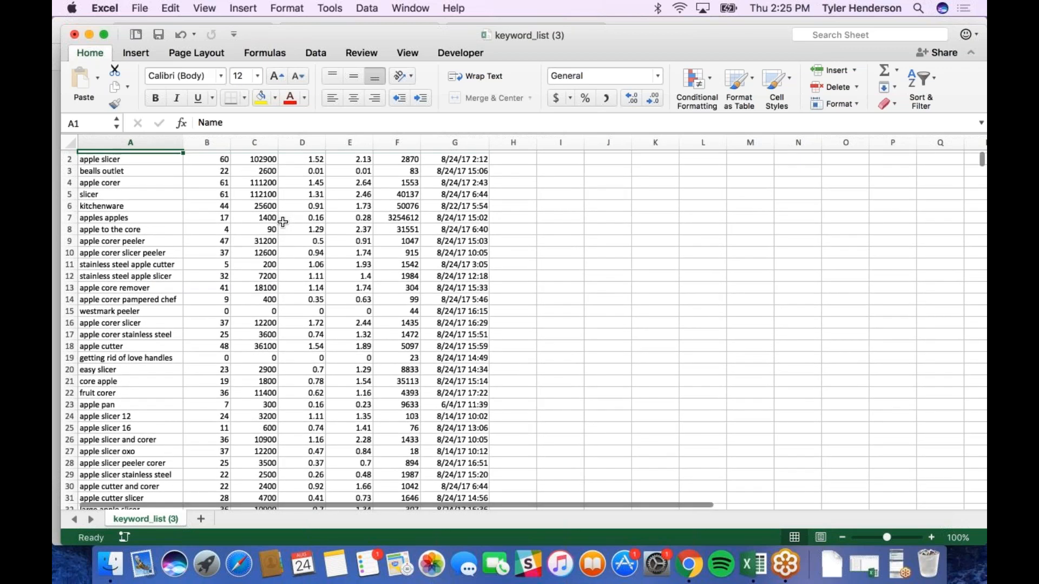
pyautogui.scroll(3, 160, 237)
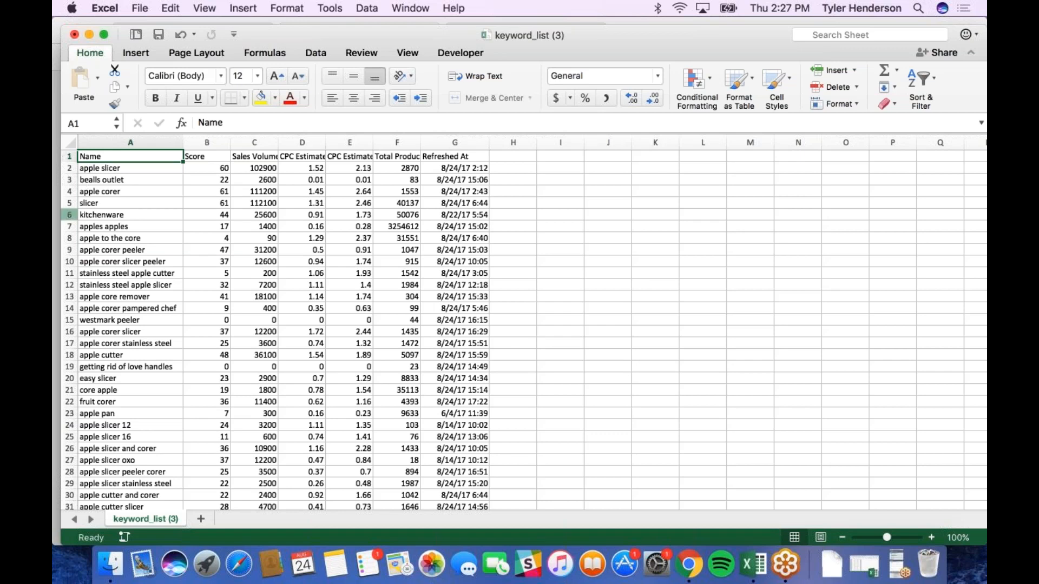
# Step: Select all keyword data rows below the header, from cell A2 across to the Refreshed At column
pyautogui.press('Down')
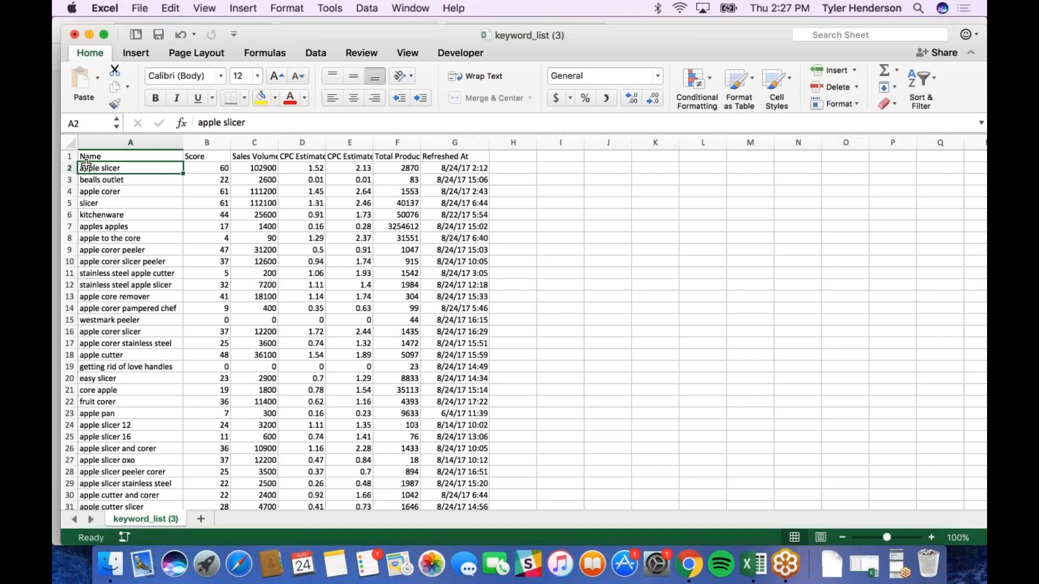
pyautogui.moveTo(86, 165); pyautogui.dragTo(456, 583)
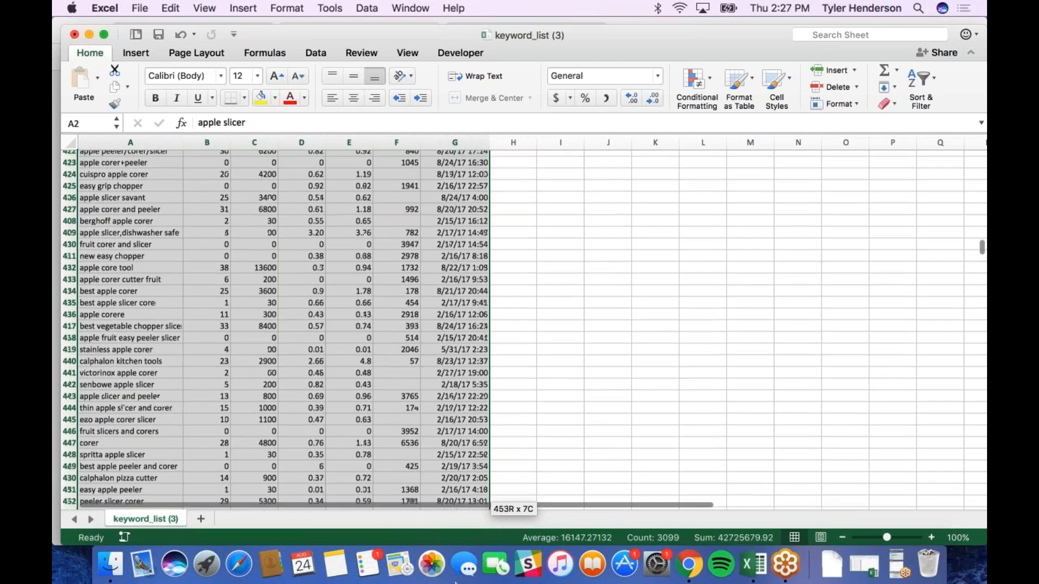
pyautogui.moveTo(442, 583); pyautogui.dragTo(456, 582)
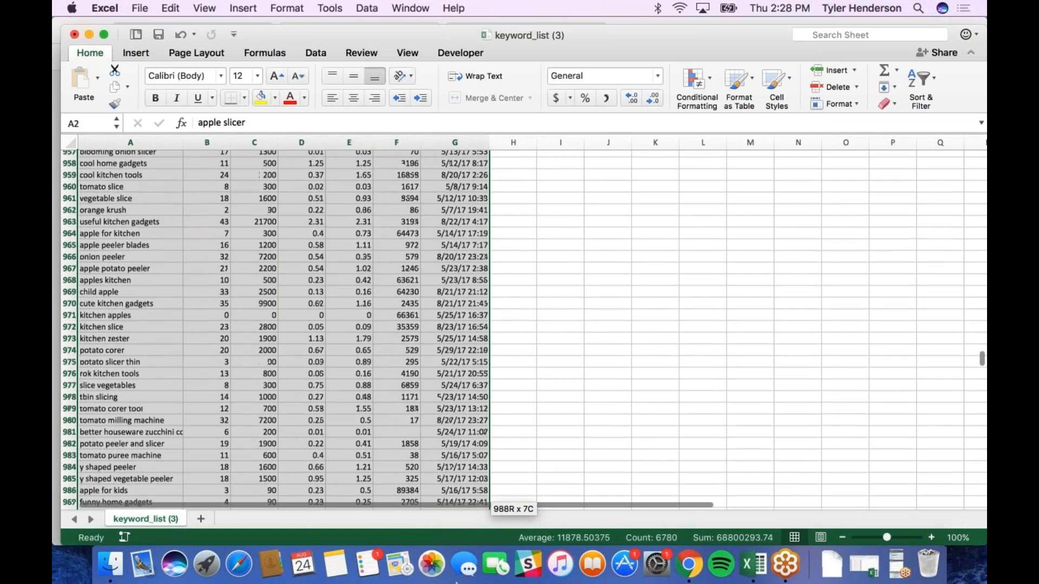
pyautogui.moveTo(463, 582); pyautogui.dragTo(454, 203)
pyautogui.scroll(15, 455, 204)
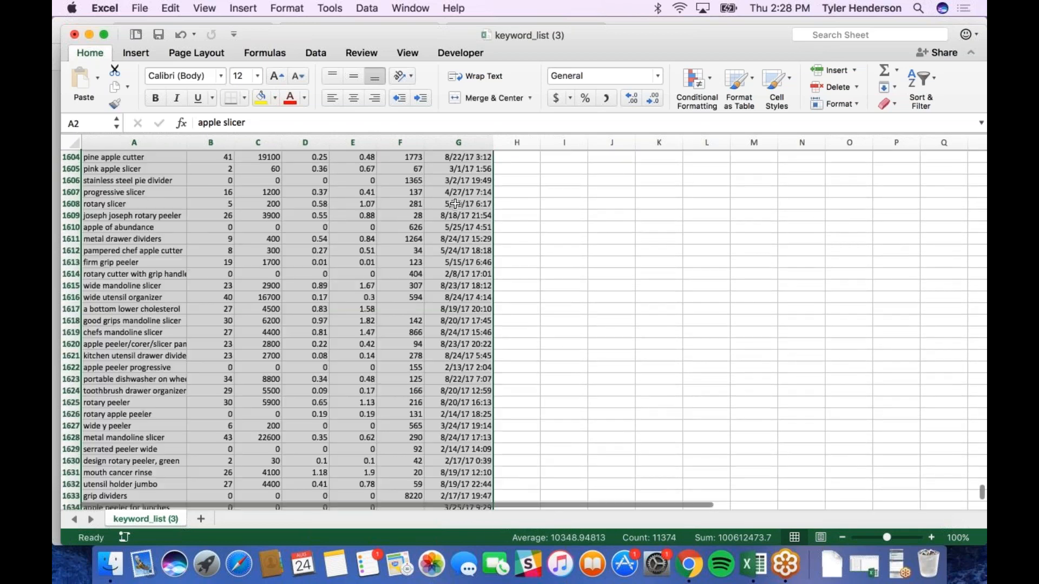
pyautogui.scroll(20, 455, 204)
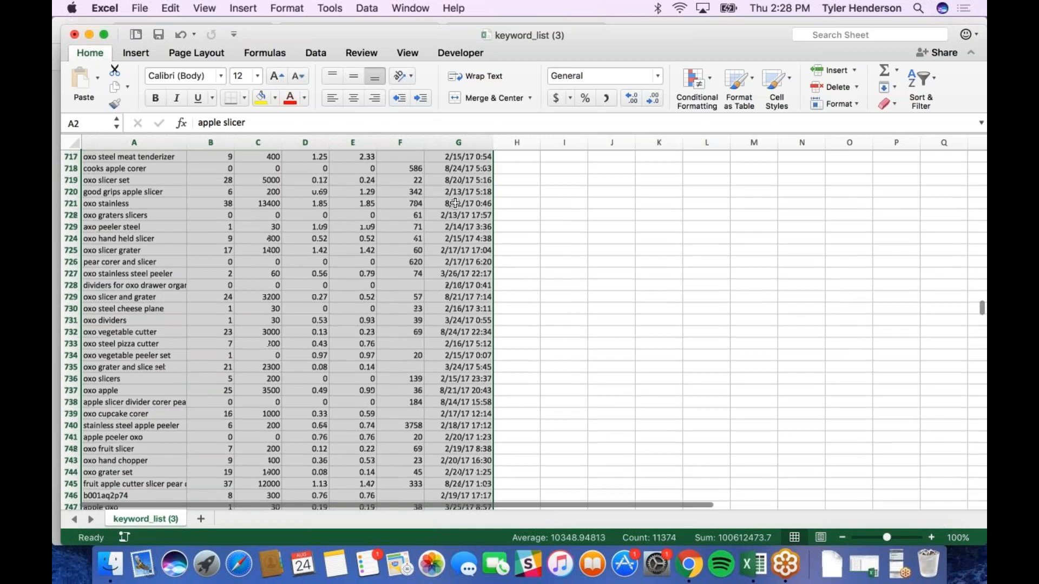
pyautogui.scroll(8, 455, 203)
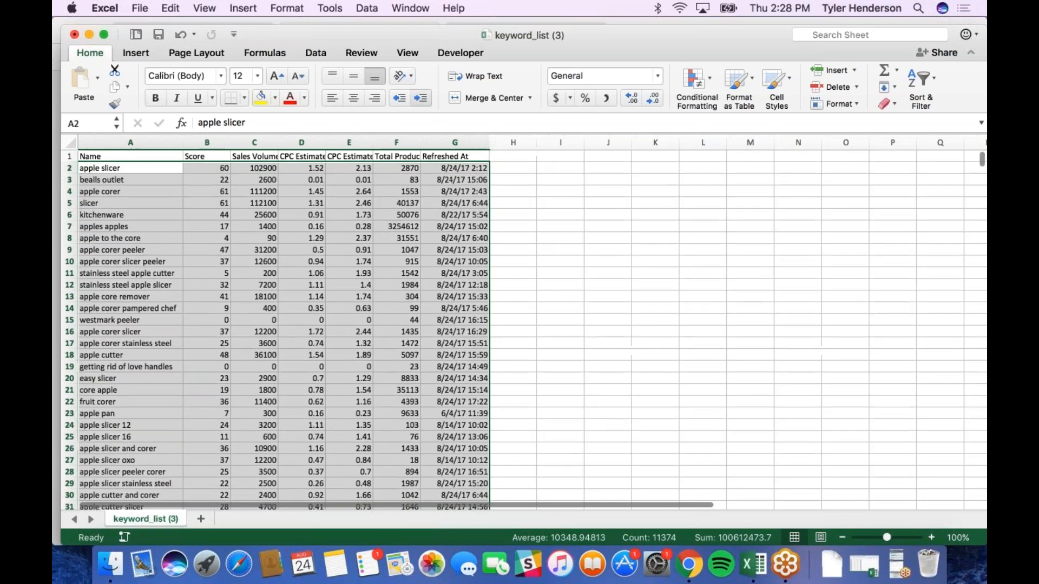
# Step: Sort the selected keyword rows by Score, from largest to smallest
pyautogui.click(314, 53)
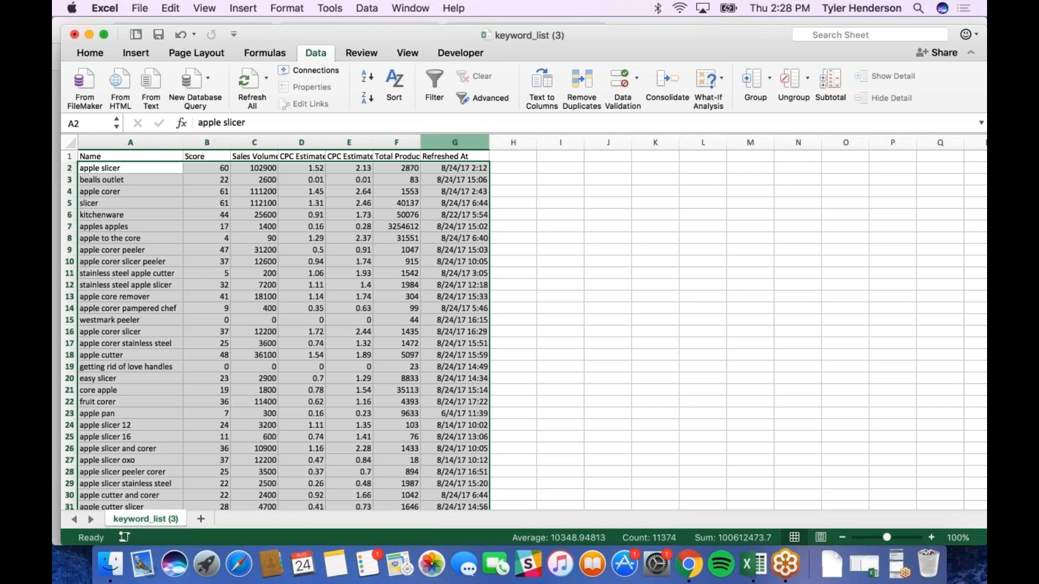
pyautogui.click(392, 84)
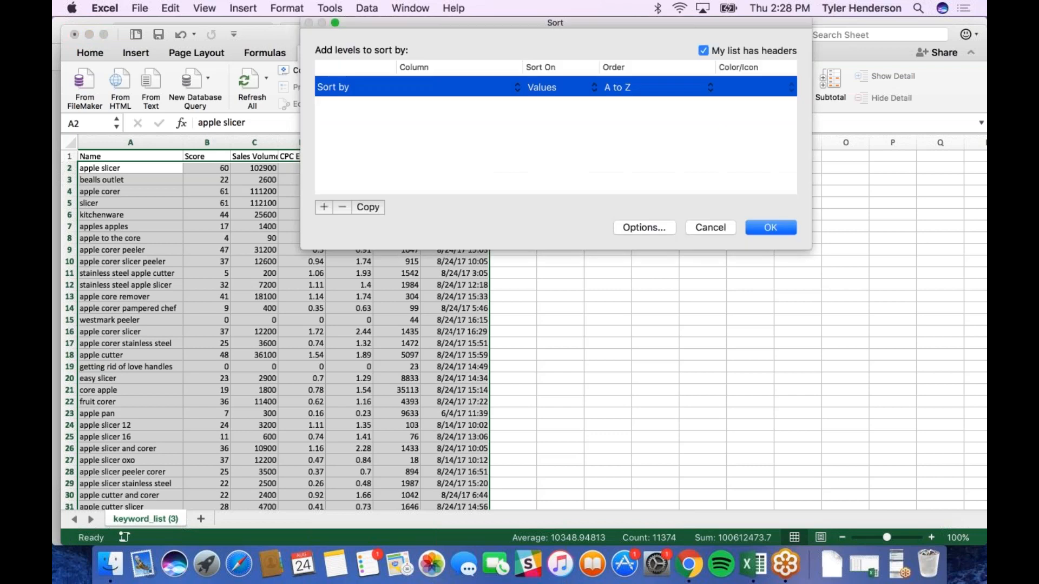
pyautogui.click(436, 88)
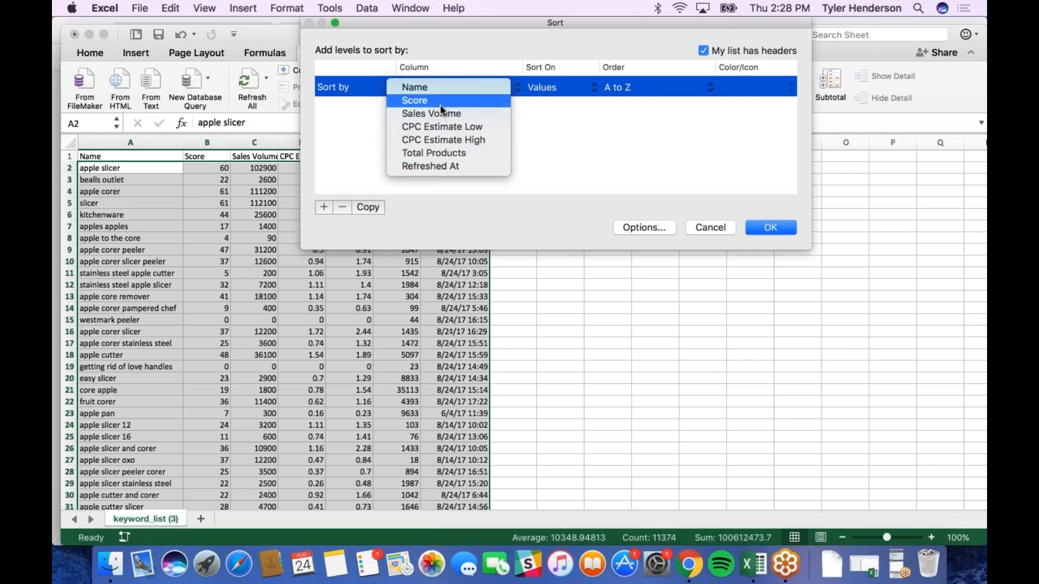
pyautogui.click(439, 100)
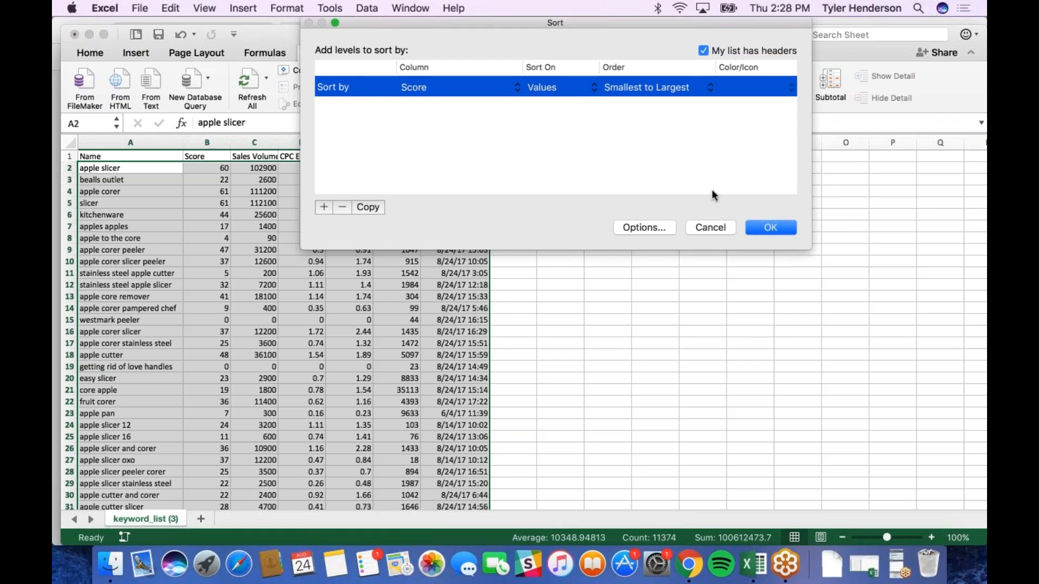
pyautogui.click(644, 87)
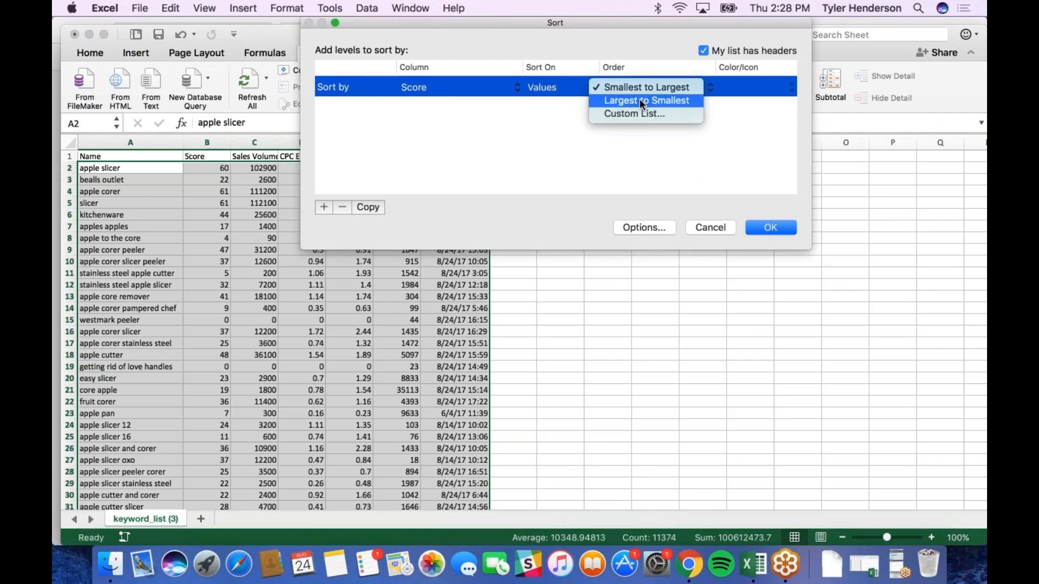
pyautogui.click(640, 101)
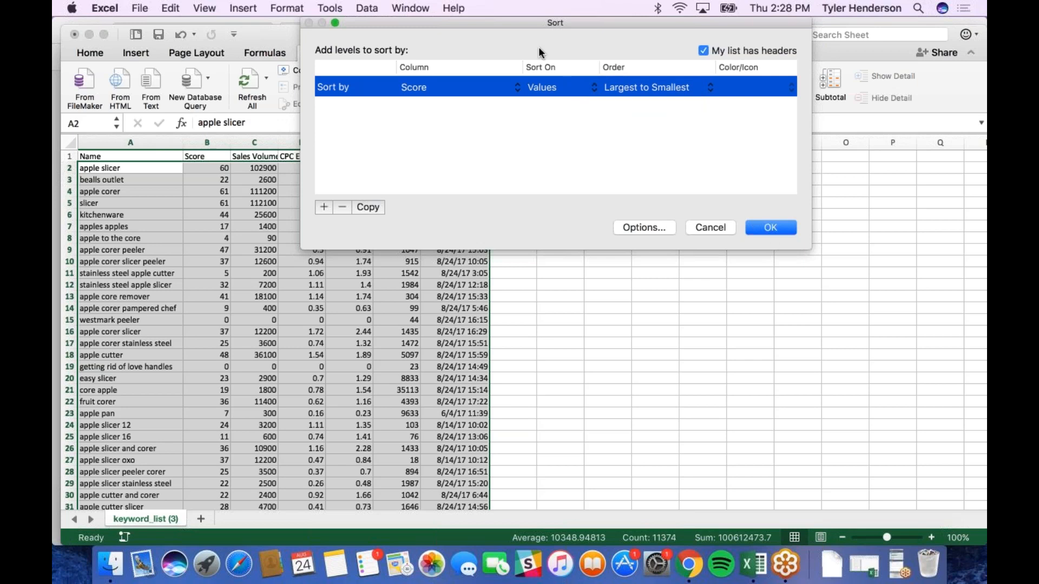
pyautogui.moveTo(520, 20); pyautogui.dragTo(662, 67)
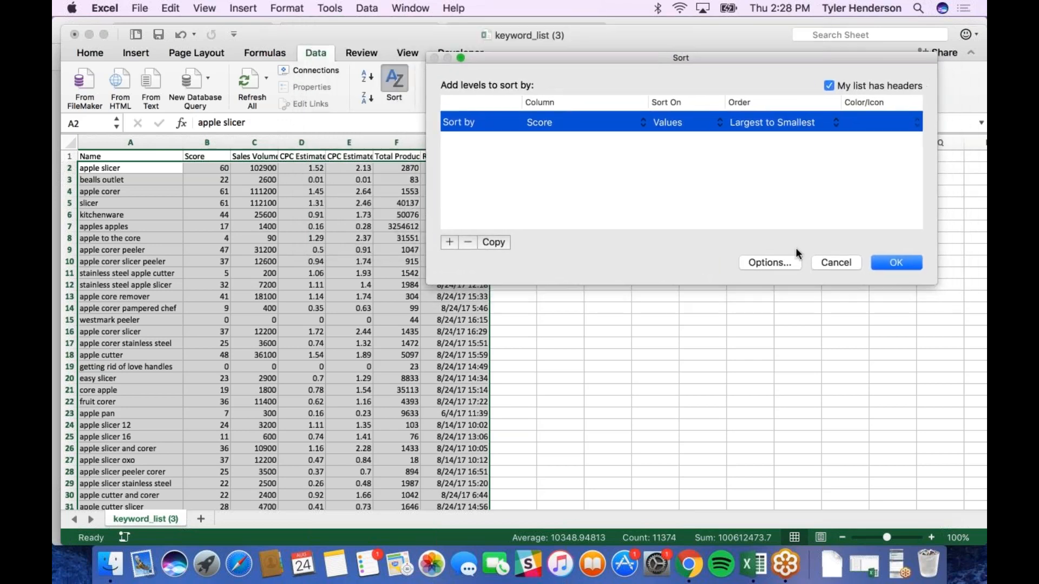
pyautogui.click(888, 263)
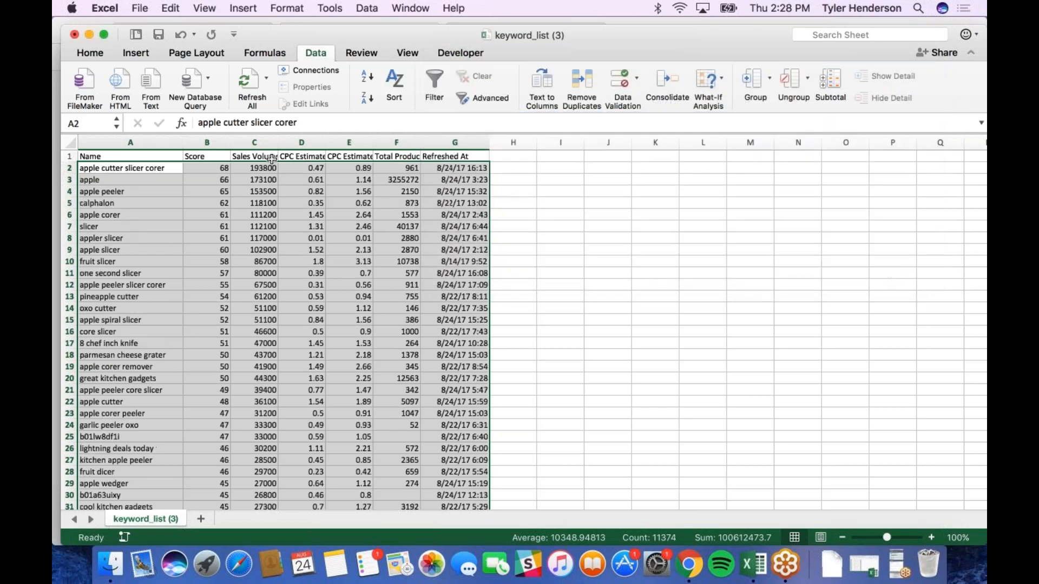
# Step: Widen the Sales Volume and Total Products columns so their headers are fully readable
pyautogui.click(207, 180)
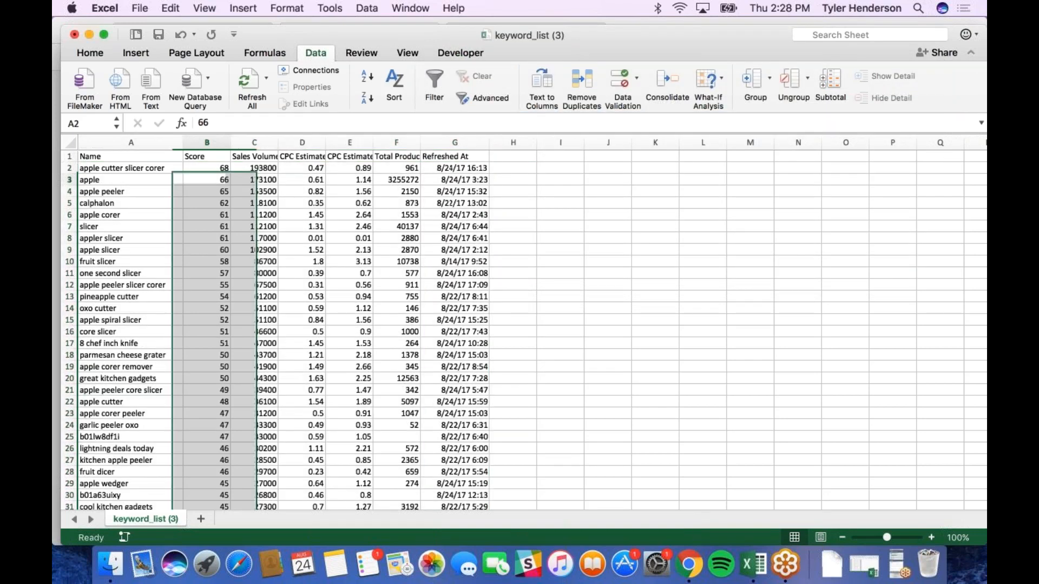
pyautogui.moveTo(278, 142); pyautogui.dragTo(301, 140)
pyautogui.moveTo(446, 142); pyautogui.dragTo(482, 142)
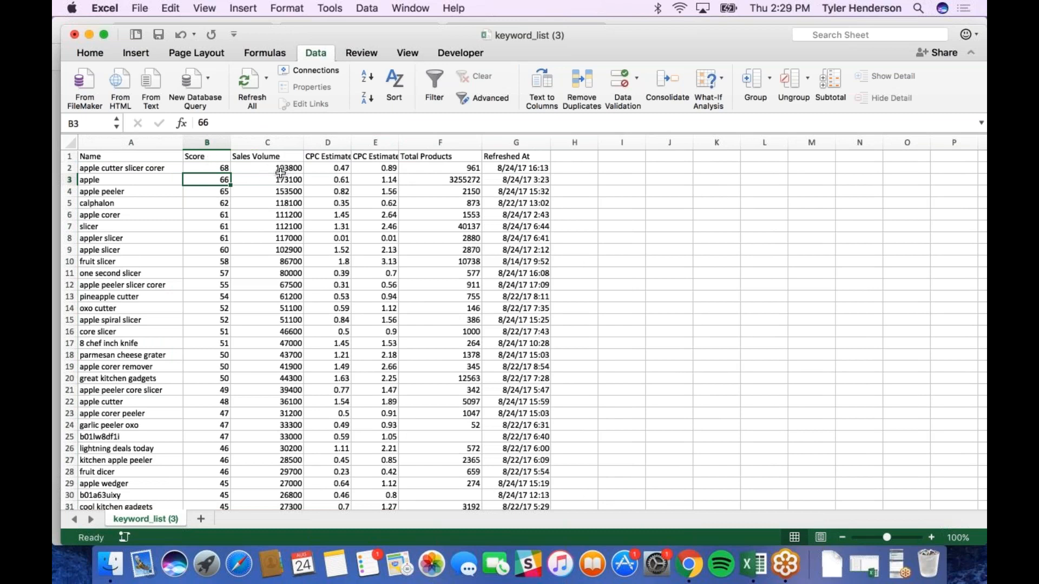
# Step: Skim the sorted keyword list down to around row 158 and return to the header row
pyautogui.scroll(-4, 281, 173)
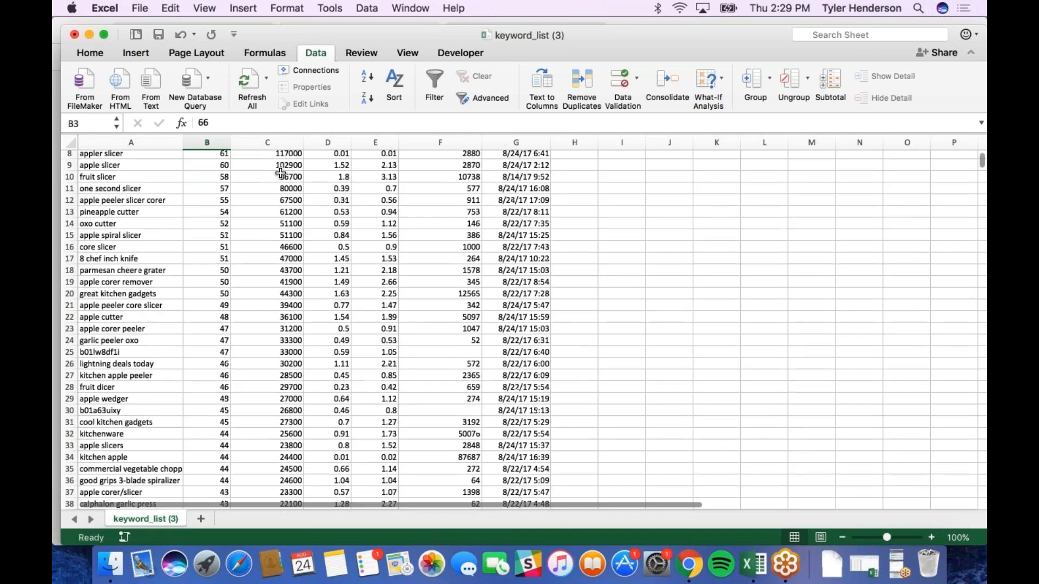
pyautogui.scroll(-20, 281, 173)
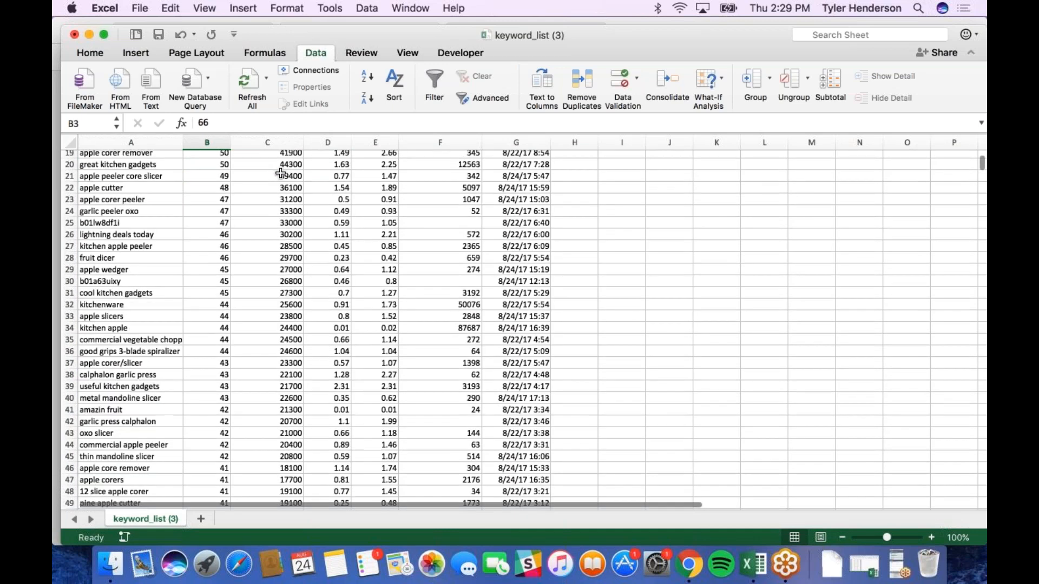
pyautogui.scroll(-6, 280, 173)
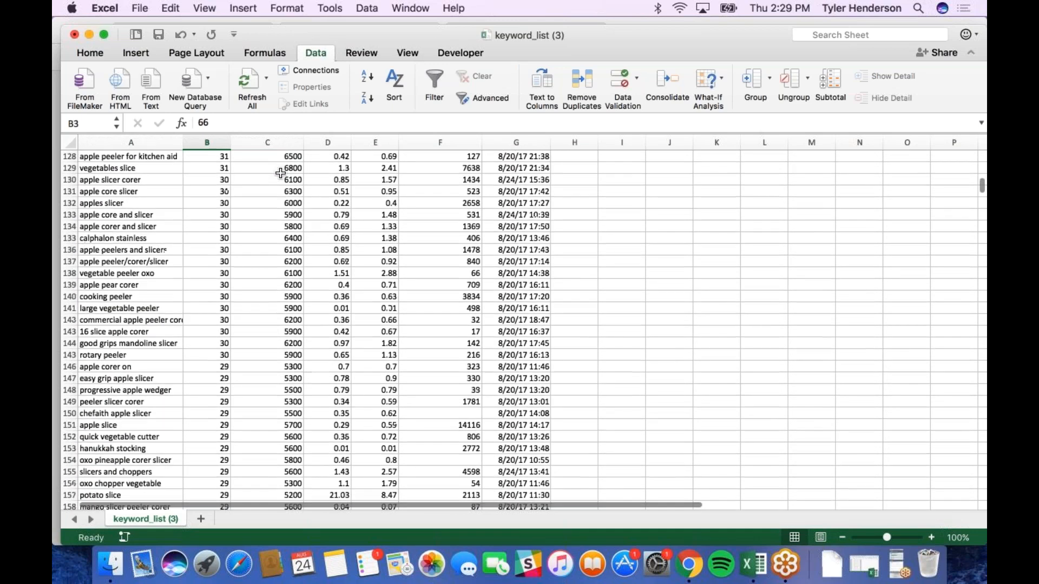
pyautogui.scroll(1, 280, 173)
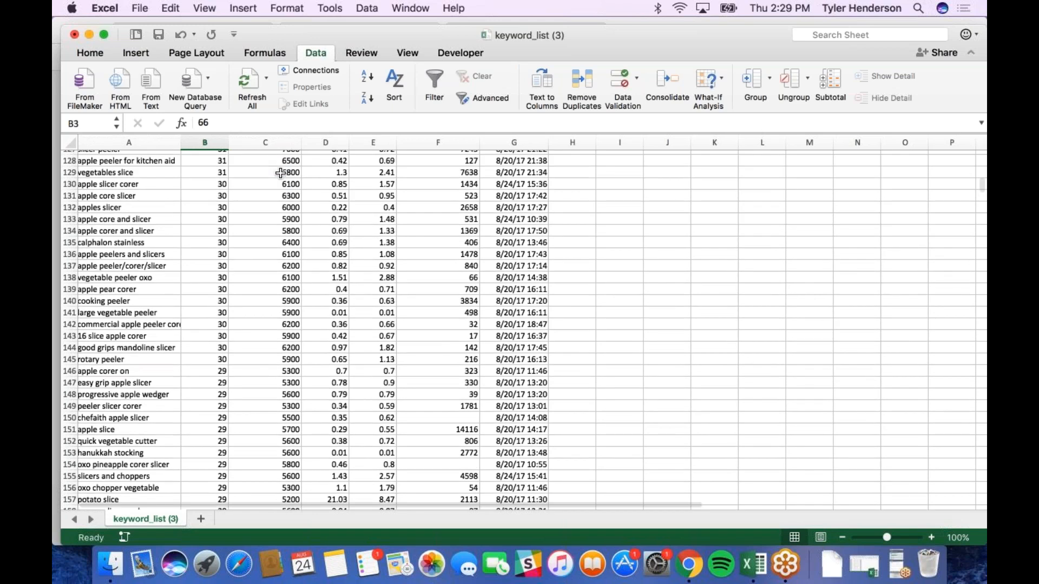
pyautogui.scroll(20, 280, 173)
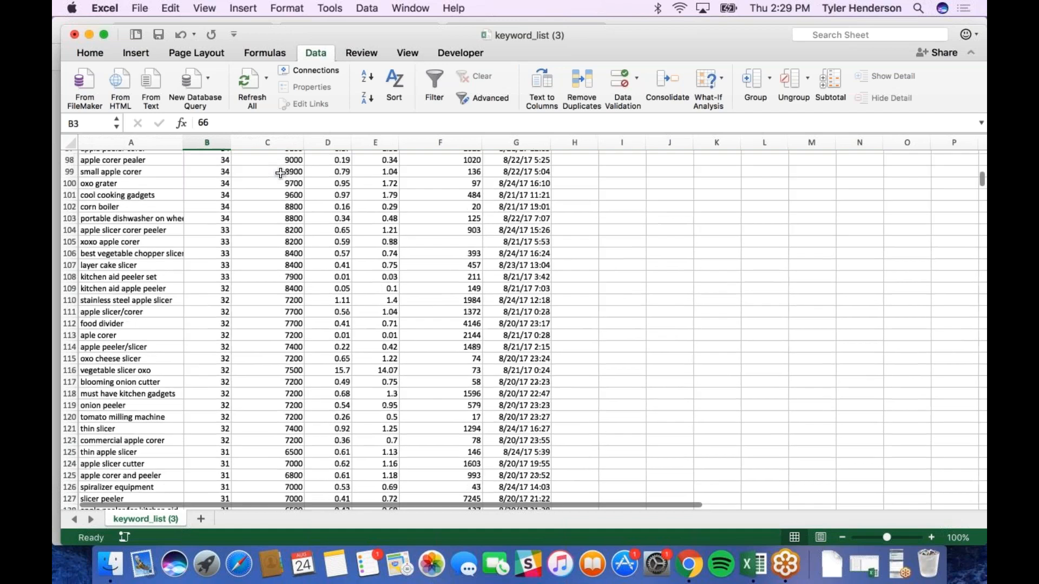
pyautogui.scroll(17, 280, 173)
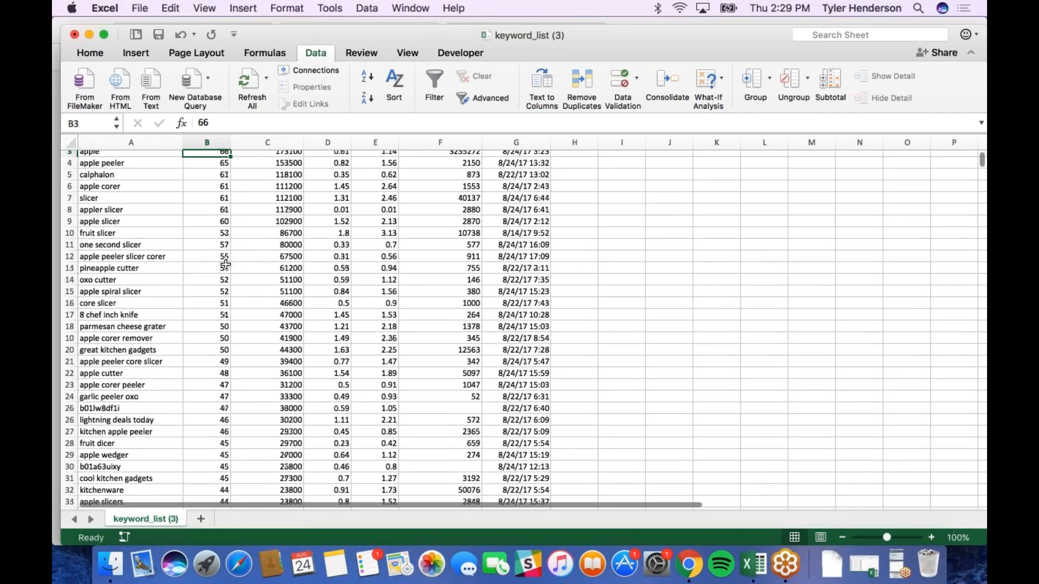
pyautogui.hscroll(-1, 206, 182)
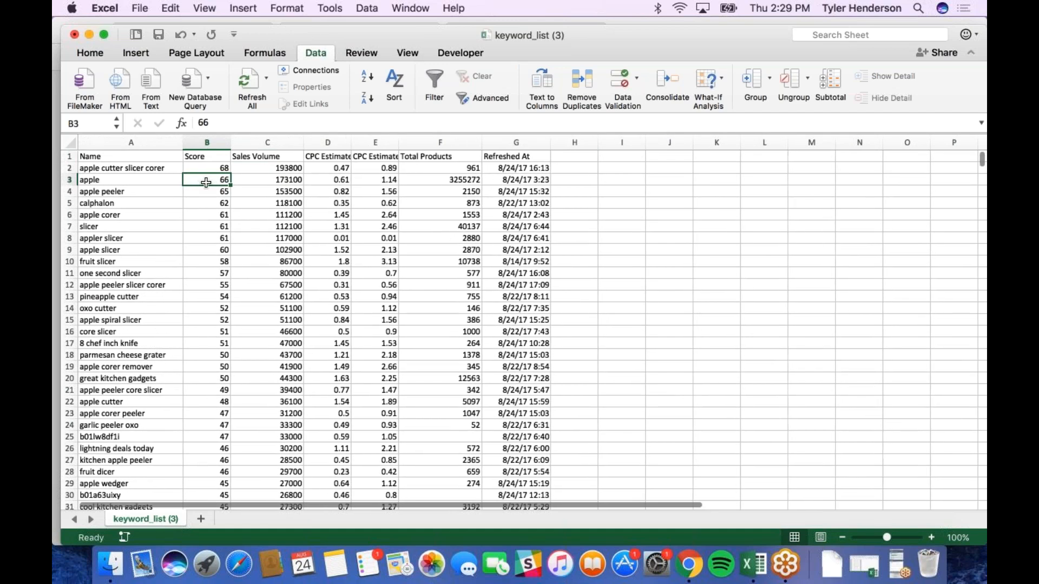
# Step: Examine the keywords and their sales volumes from the highest scores down to the single-digit scores
pyautogui.scroll(-2, 192, 222)
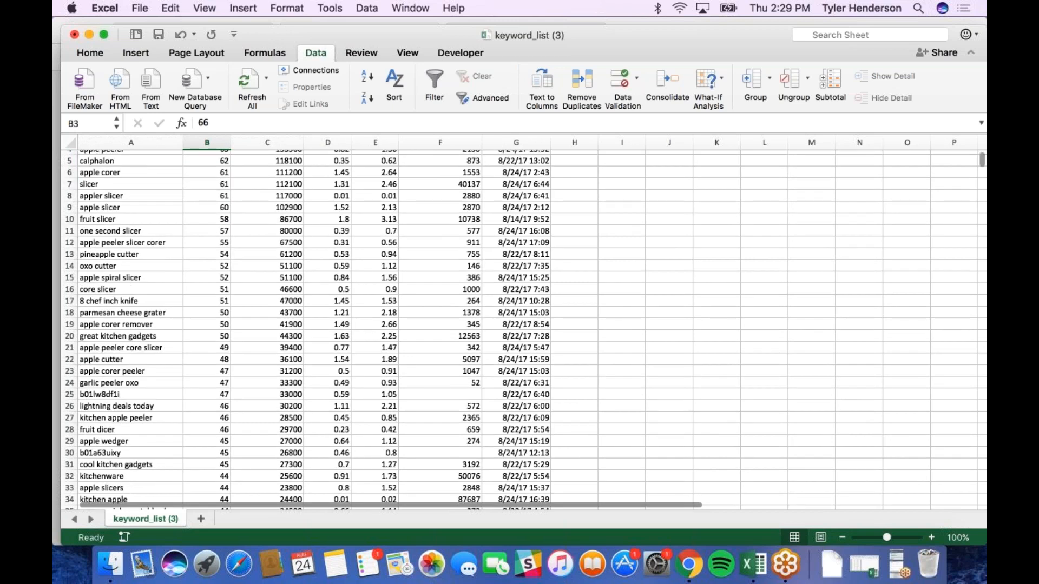
pyautogui.scroll(-3, 524, 330)
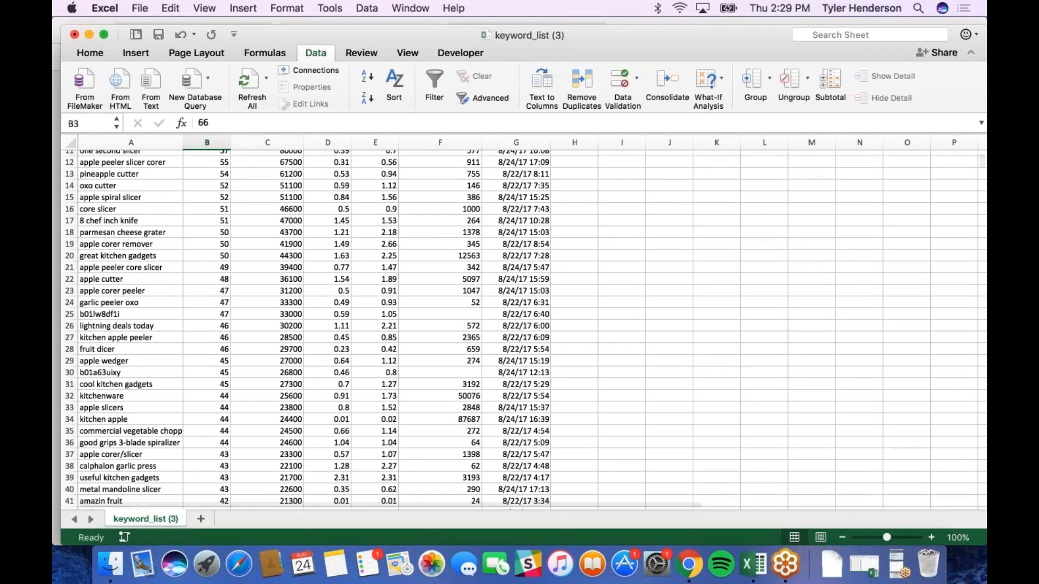
pyautogui.scroll(-8, 525, 330)
pyautogui.scroll(-1, 200, 260)
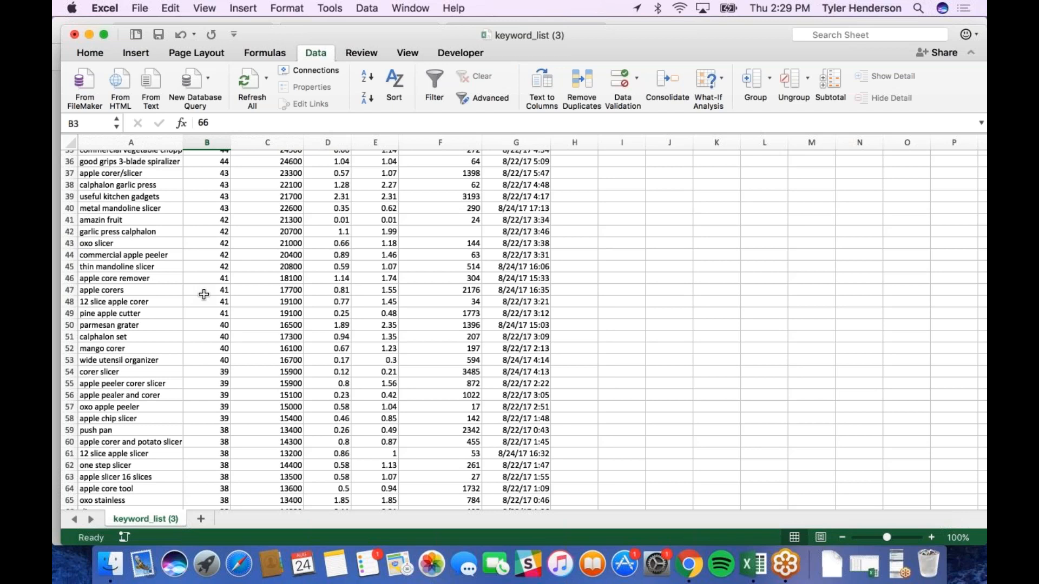
pyautogui.scroll(-1, 204, 294)
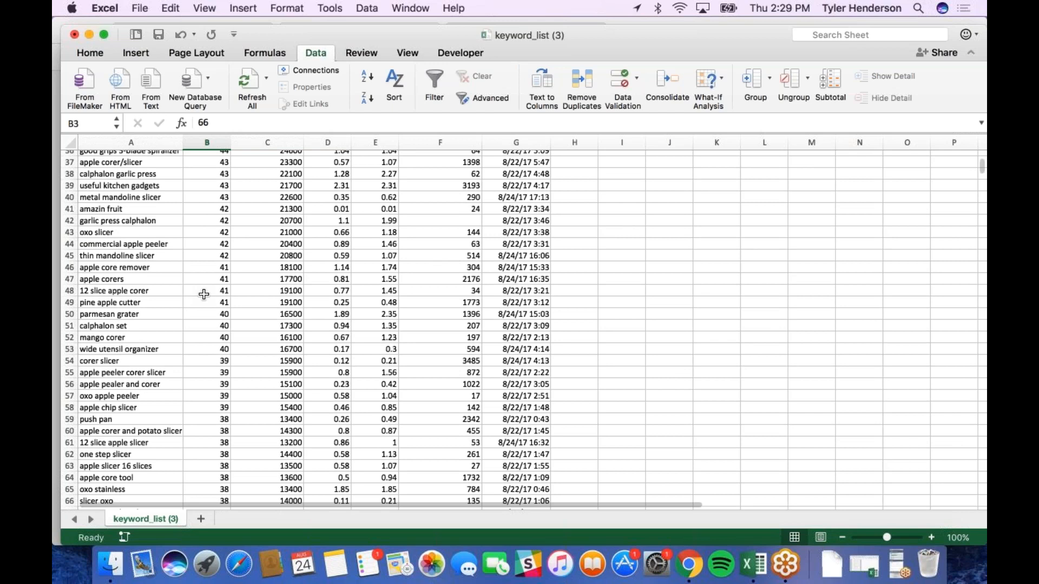
pyautogui.scroll(-15, 203, 294)
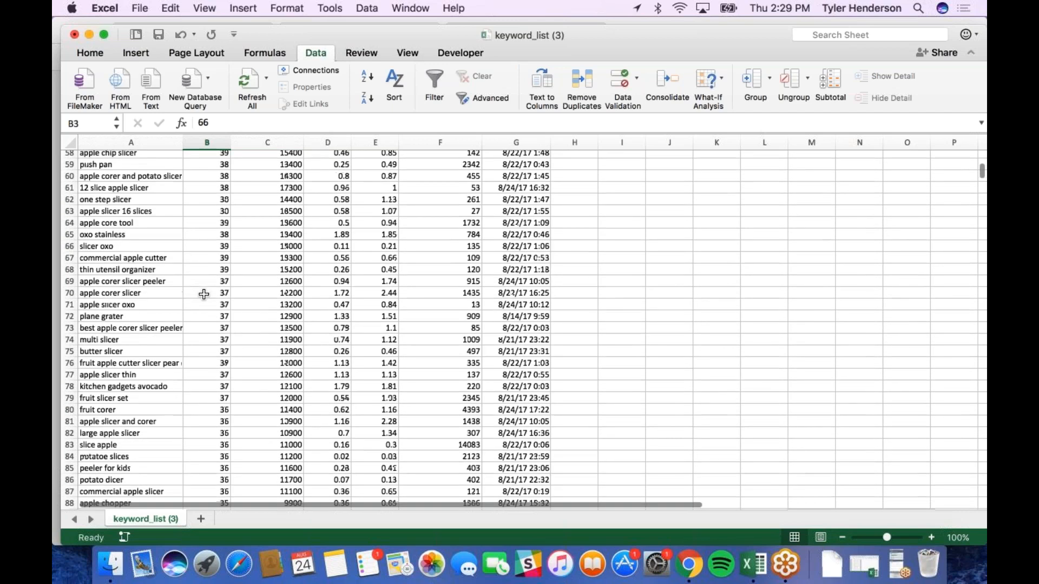
pyautogui.scroll(-20, 203, 293)
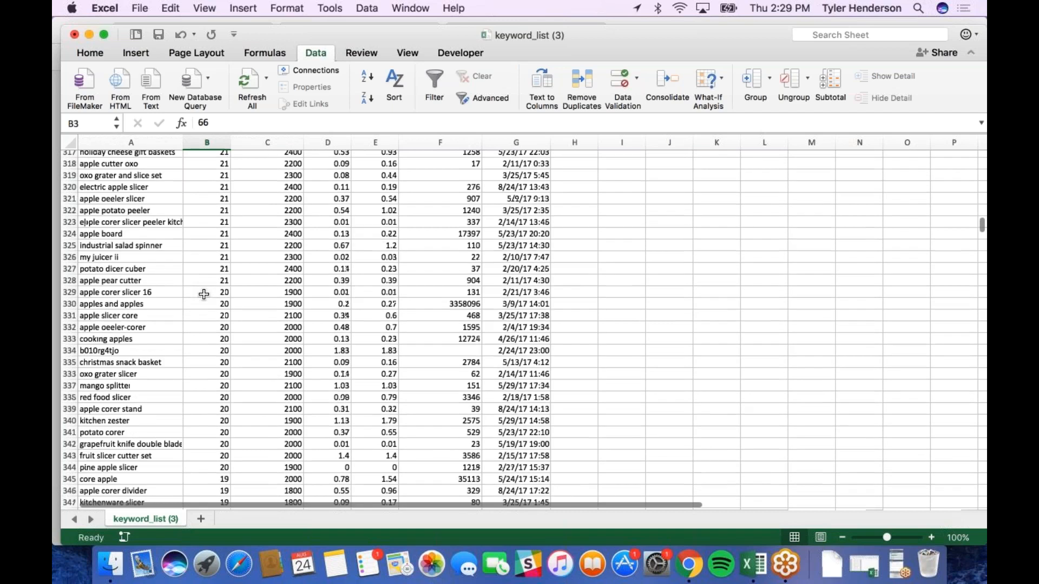
pyautogui.scroll(-20, 204, 293)
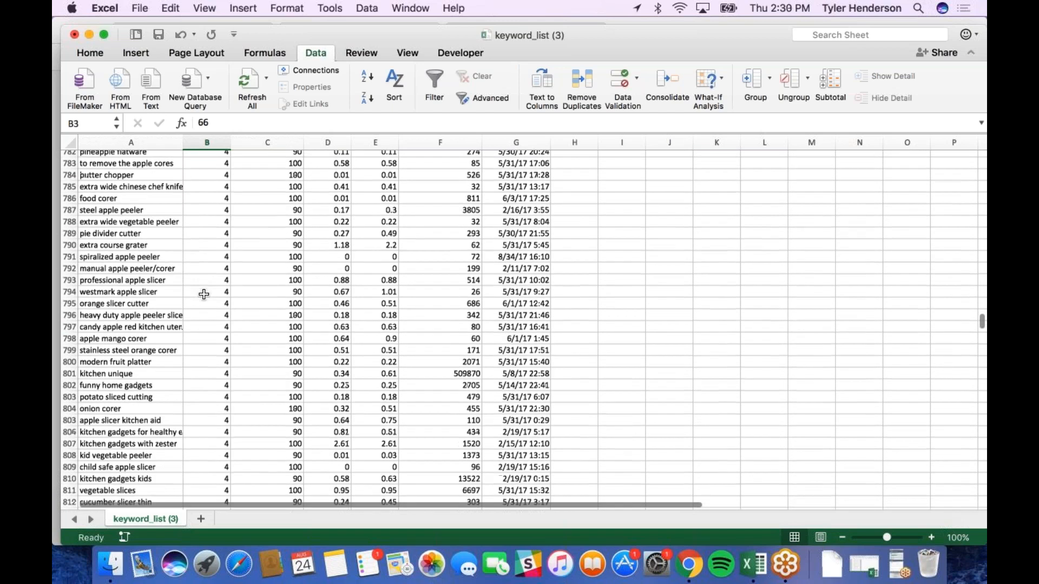
# Step: Fill all keyword rows with scores below 10, rows 585 to 1653, with red
pyautogui.scroll(10, 204, 293)
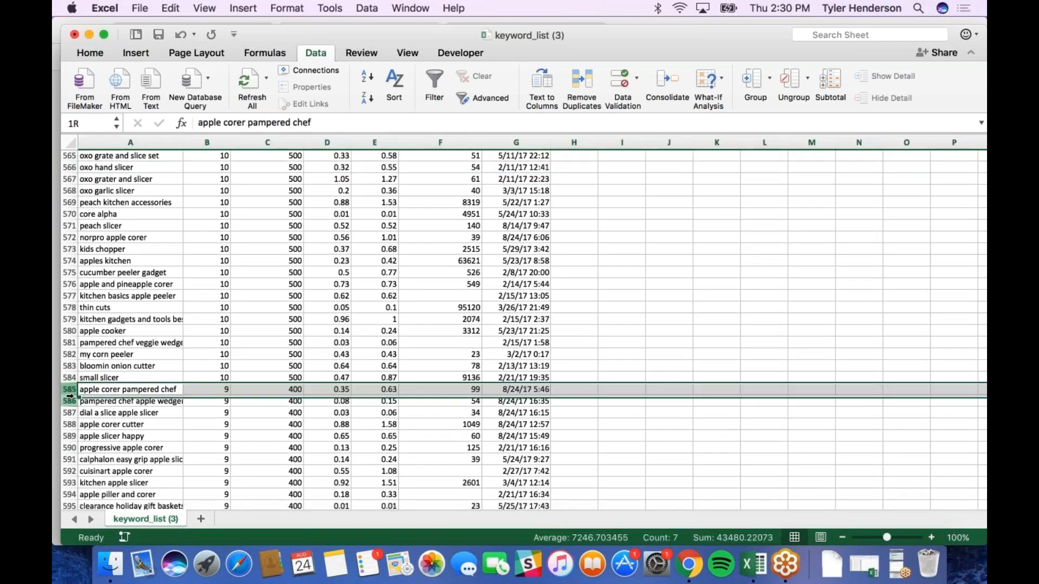
pyautogui.moveTo(82, 512); pyautogui.dragTo(111, 333)
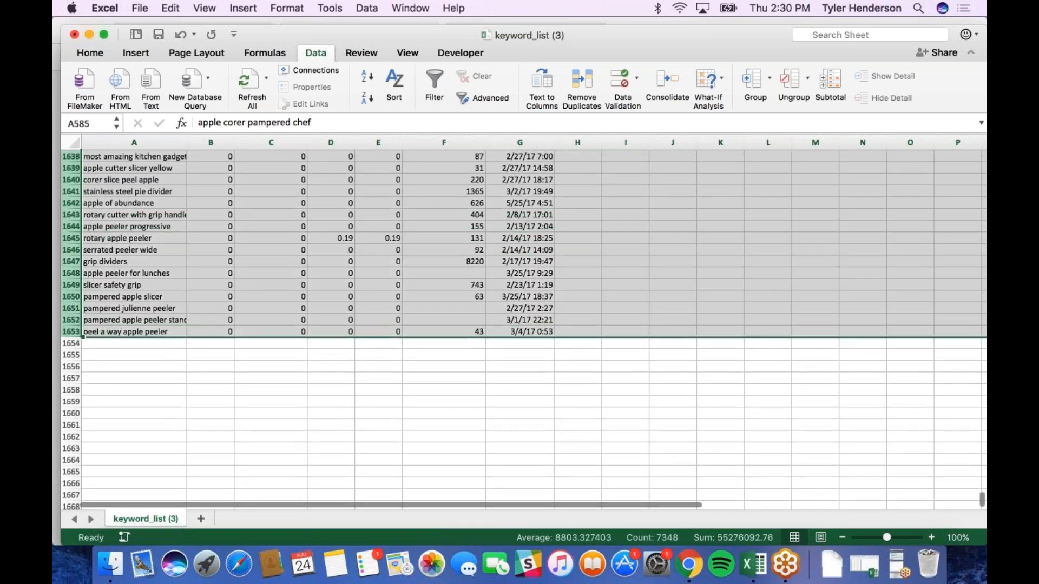
pyautogui.click(98, 52)
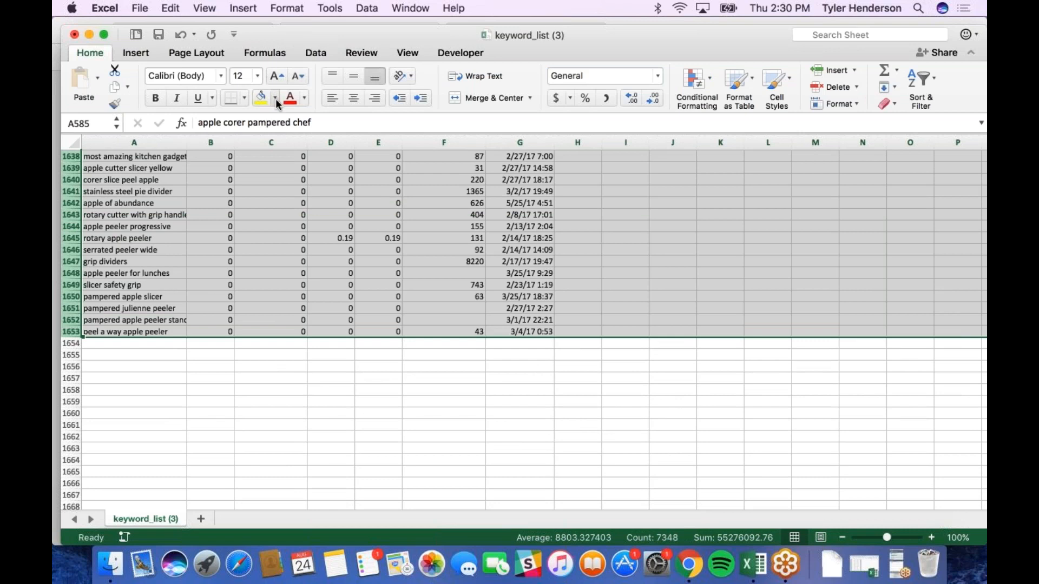
pyautogui.click(274, 99)
pyautogui.click(273, 263)
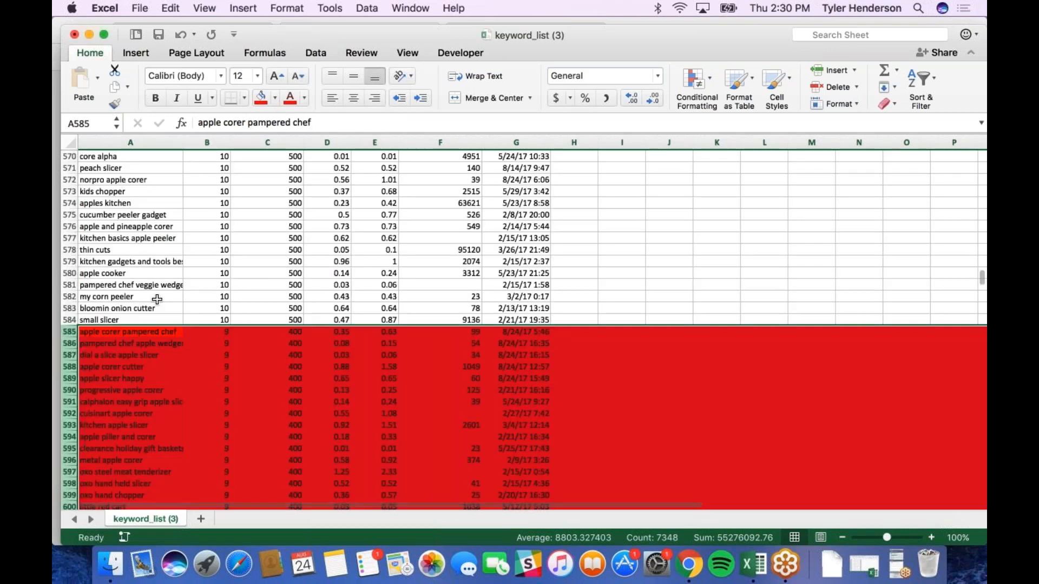
# Step: Fill the keyword rows with scores from 10 to 20, rows 329 to 584, with a gold theme color
pyautogui.scroll(5, 157, 299)
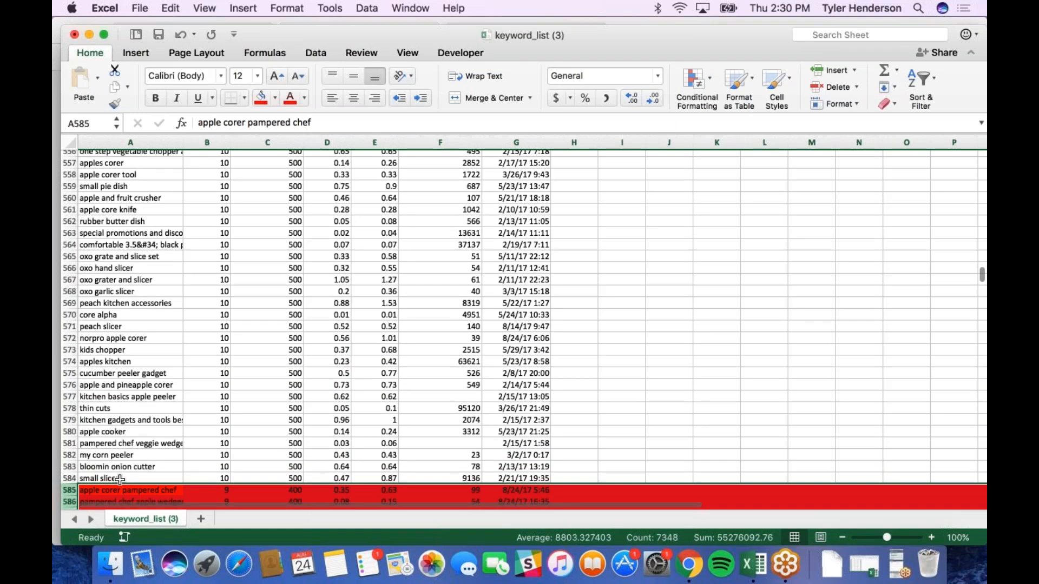
pyautogui.click(120, 480)
pyautogui.moveTo(69, 479); pyautogui.dragTo(67, 315)
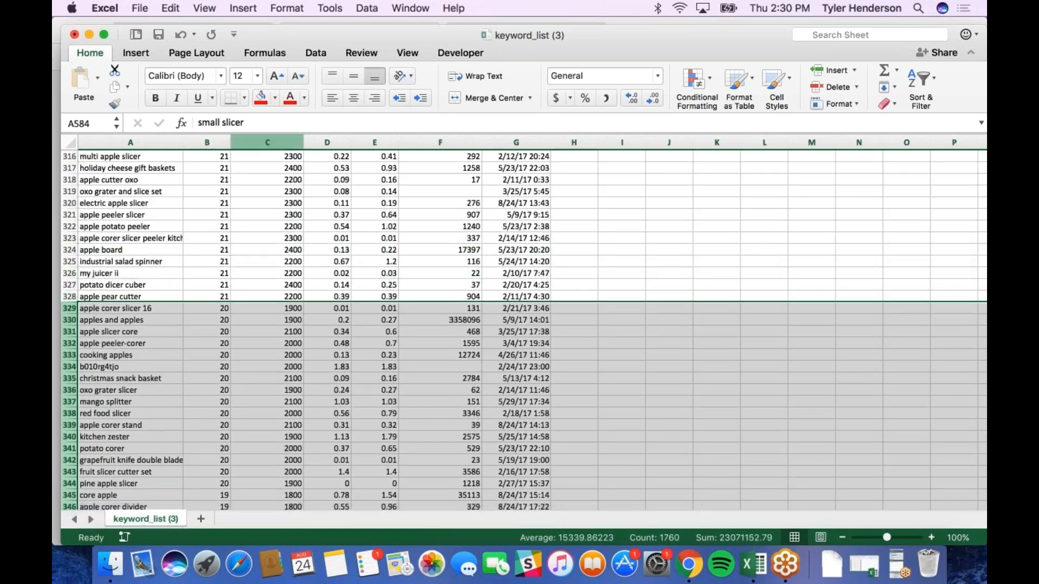
pyautogui.click(274, 100)
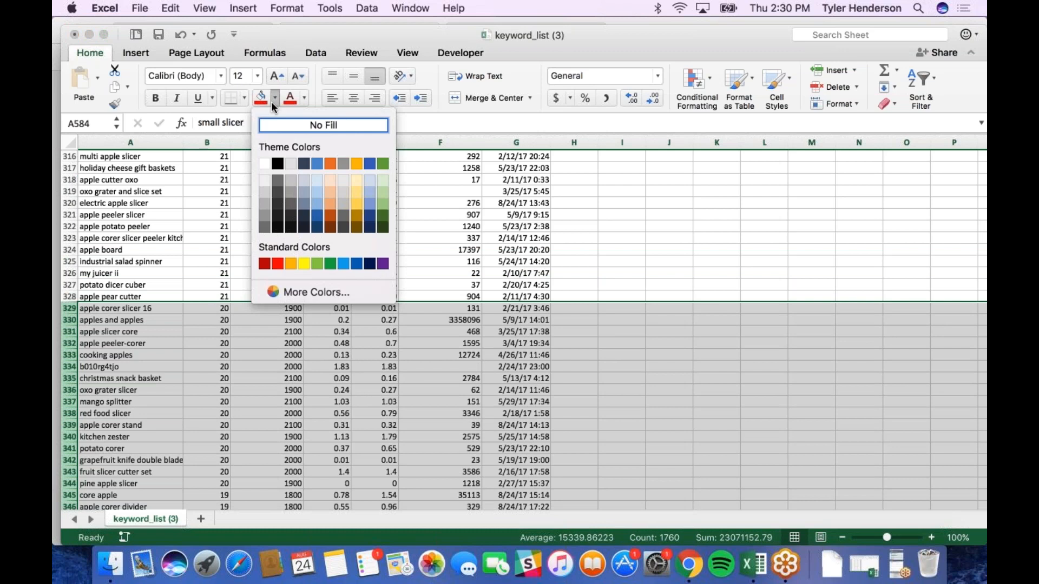
pyautogui.click(356, 203)
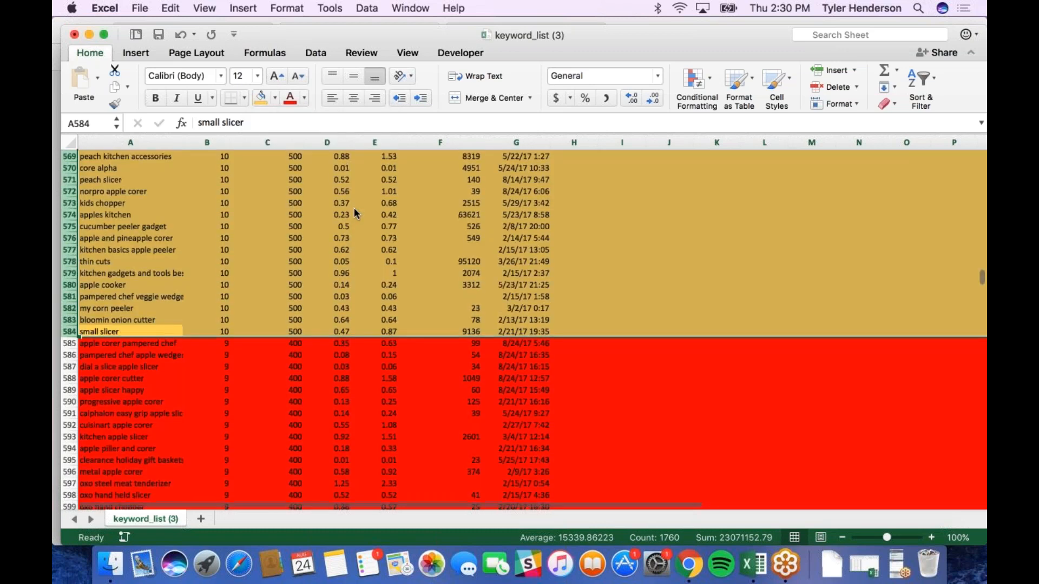
# Step: Fill the keyword rows with scores of 30 and above, rows 2 to 145, with the green theme color
pyautogui.scroll(20, 246, 348)
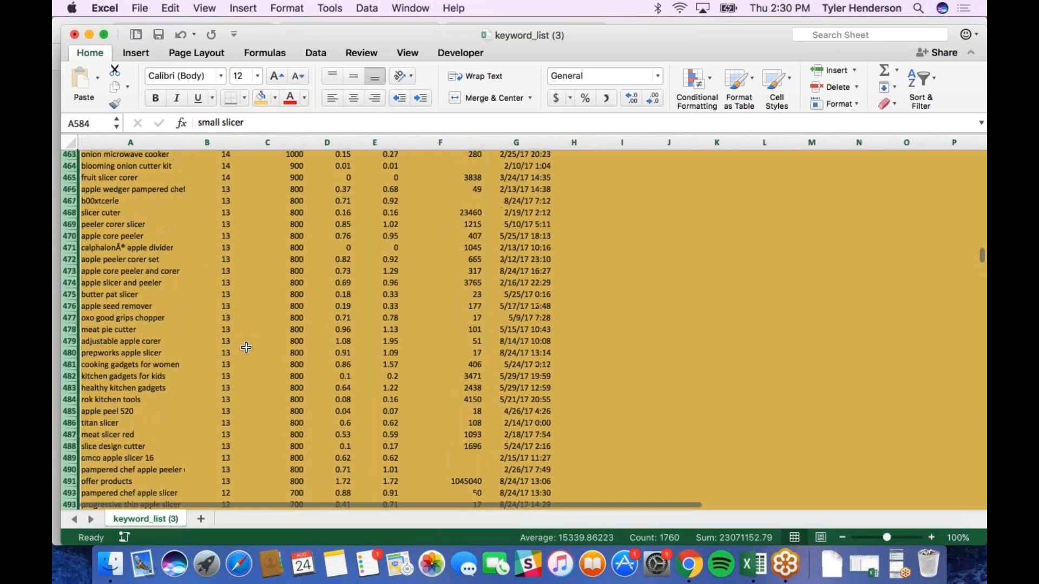
pyautogui.scroll(20, 246, 347)
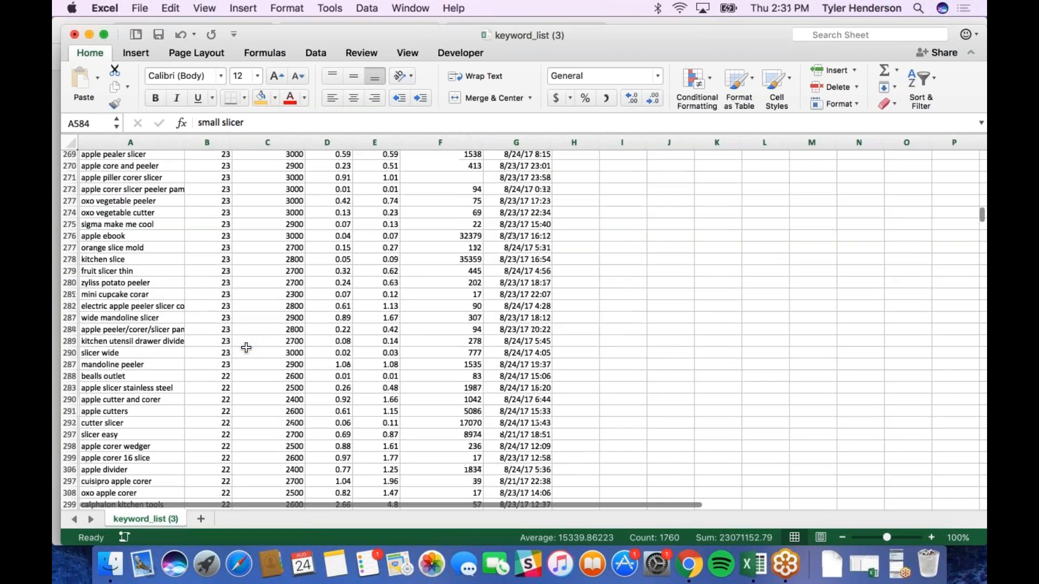
pyautogui.scroll(-9, 247, 347)
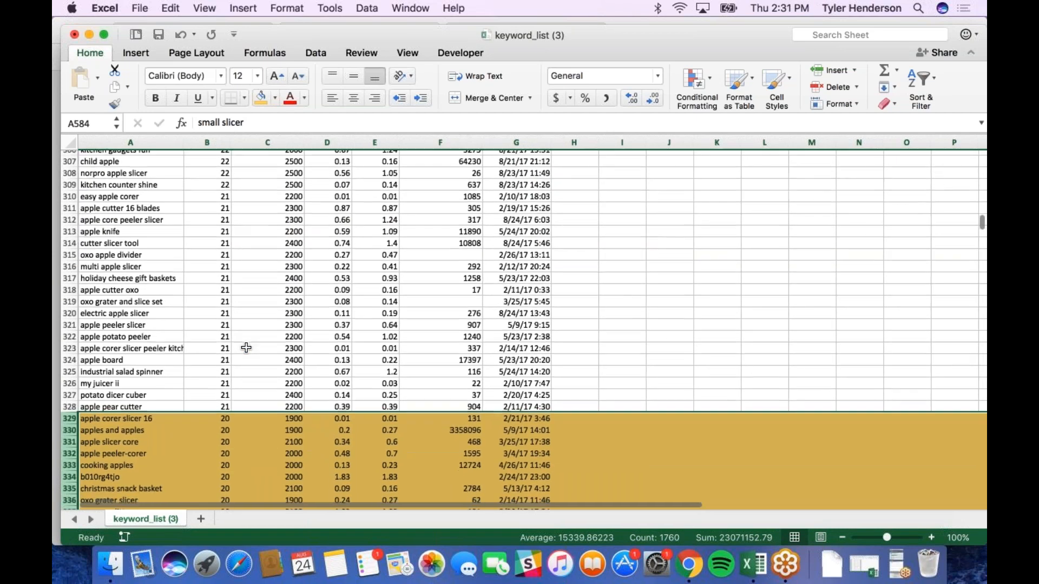
pyautogui.scroll(20, 246, 348)
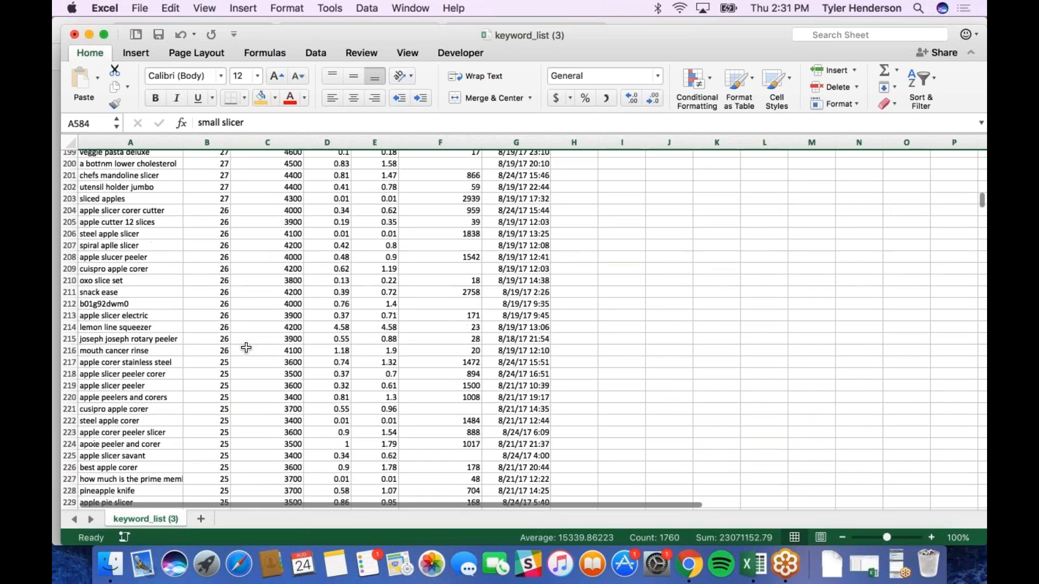
pyautogui.scroll(20, 246, 347)
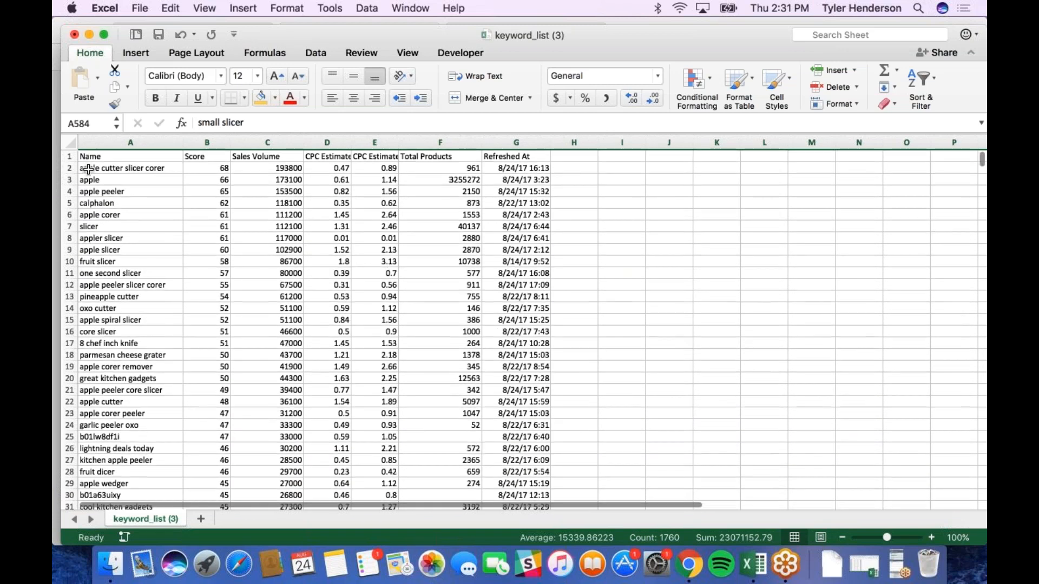
pyautogui.moveTo(69, 167); pyautogui.dragTo(62, 390)
pyautogui.click(274, 98)
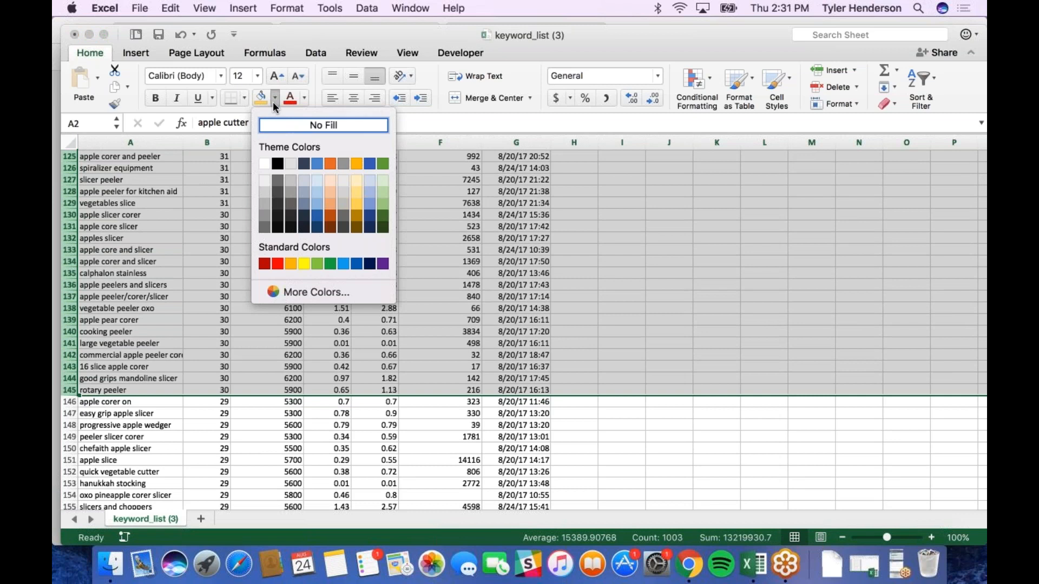
pyautogui.click(380, 164)
pyautogui.scroll(20, 378, 162)
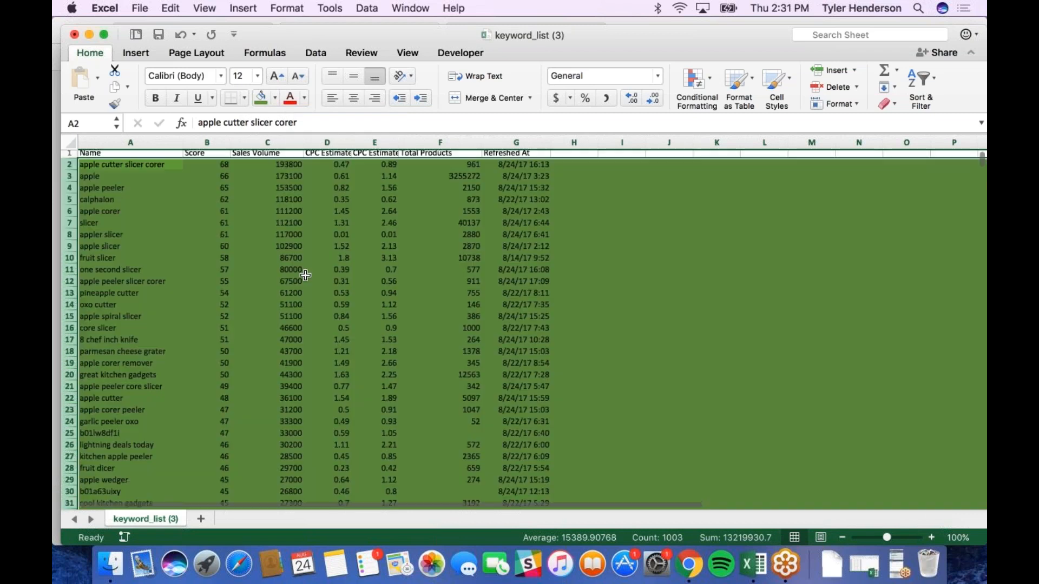
pyautogui.scroll(-5, 306, 275)
pyautogui.click(305, 275)
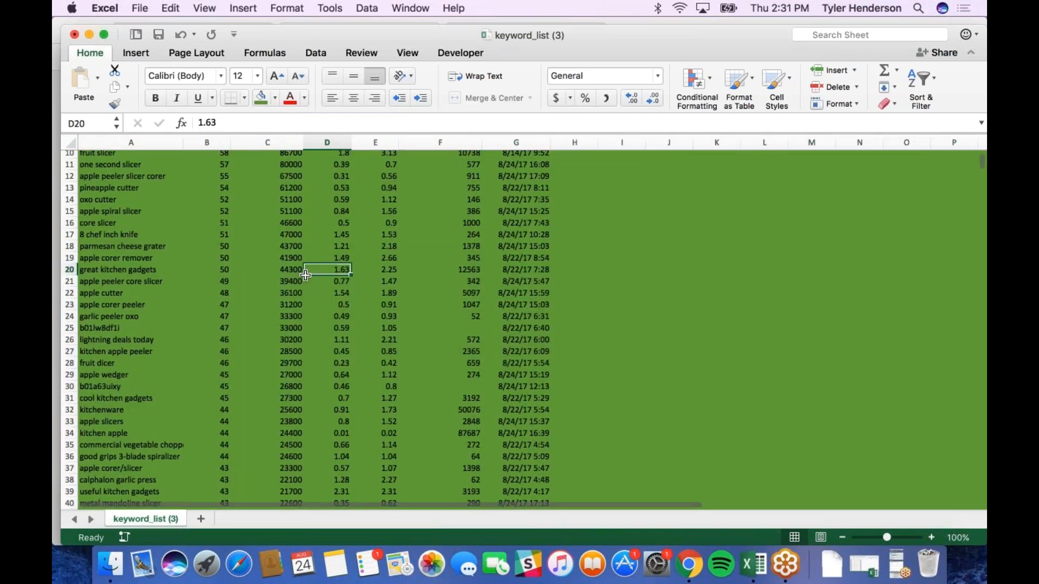
# Step: Review the green high-score tier and its boundary with the uncolored keywords scoring below 30
pyautogui.scroll(-20, 305, 276)
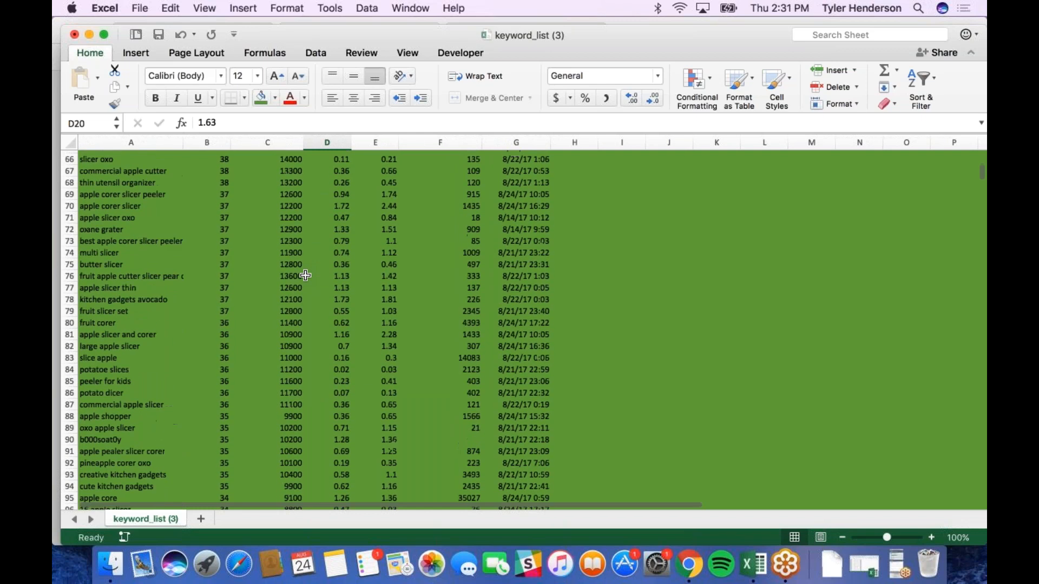
pyautogui.scroll(-20, 305, 276)
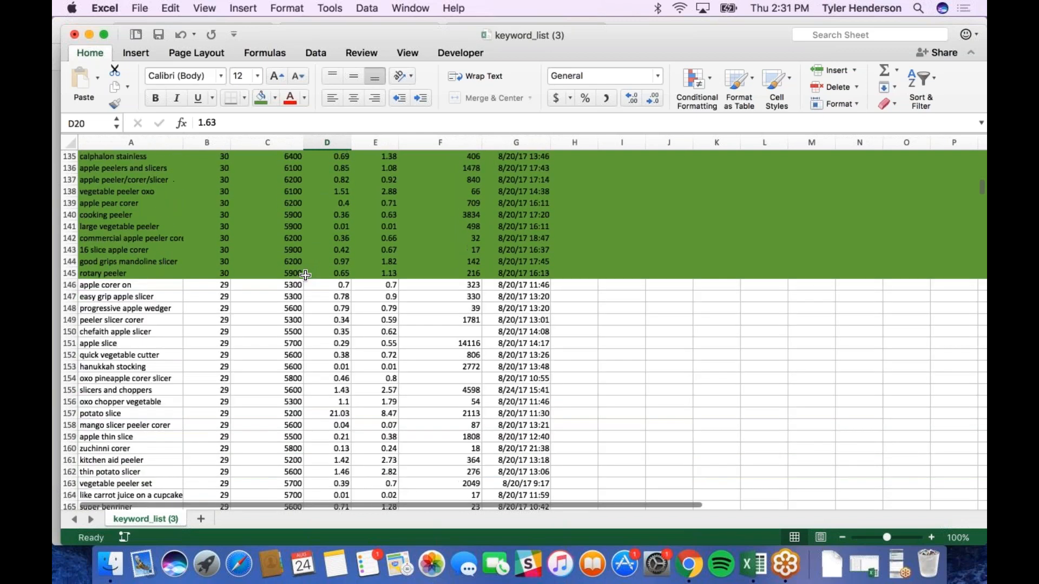
pyautogui.scroll(-20, 305, 275)
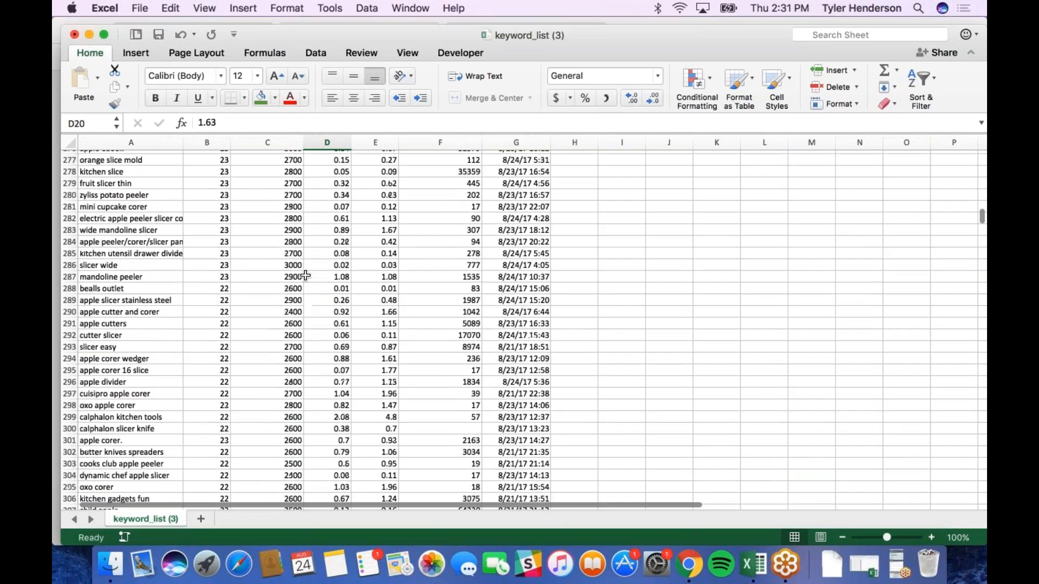
pyautogui.scroll(20, 306, 275)
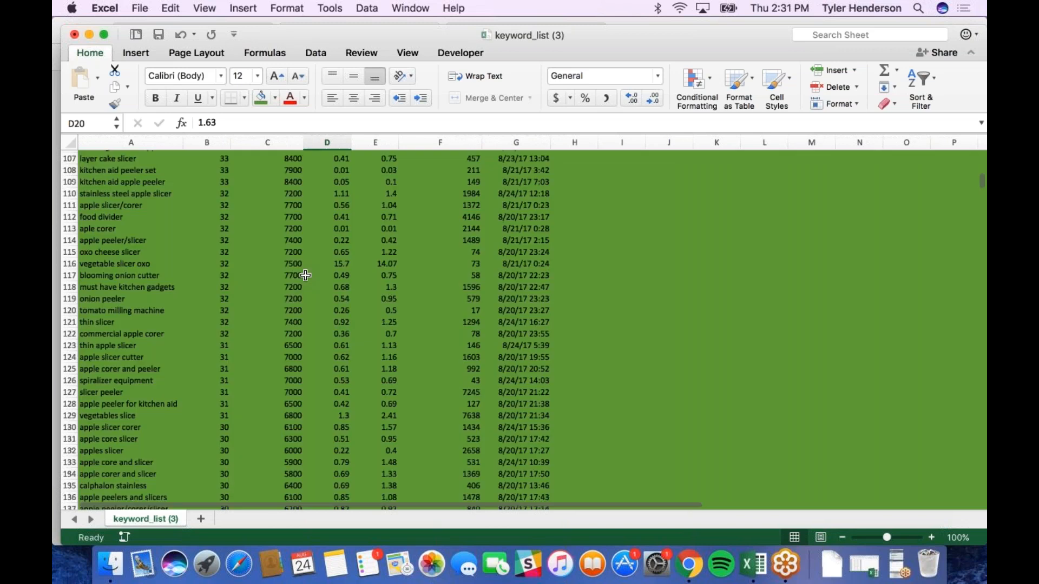
pyautogui.scroll(20, 306, 275)
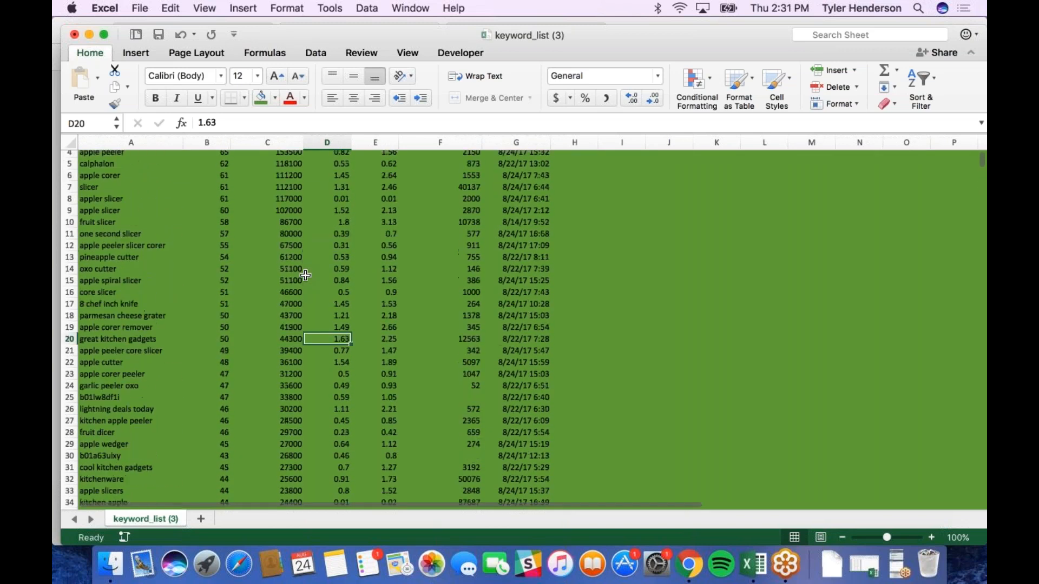
pyautogui.scroll(-18, 306, 275)
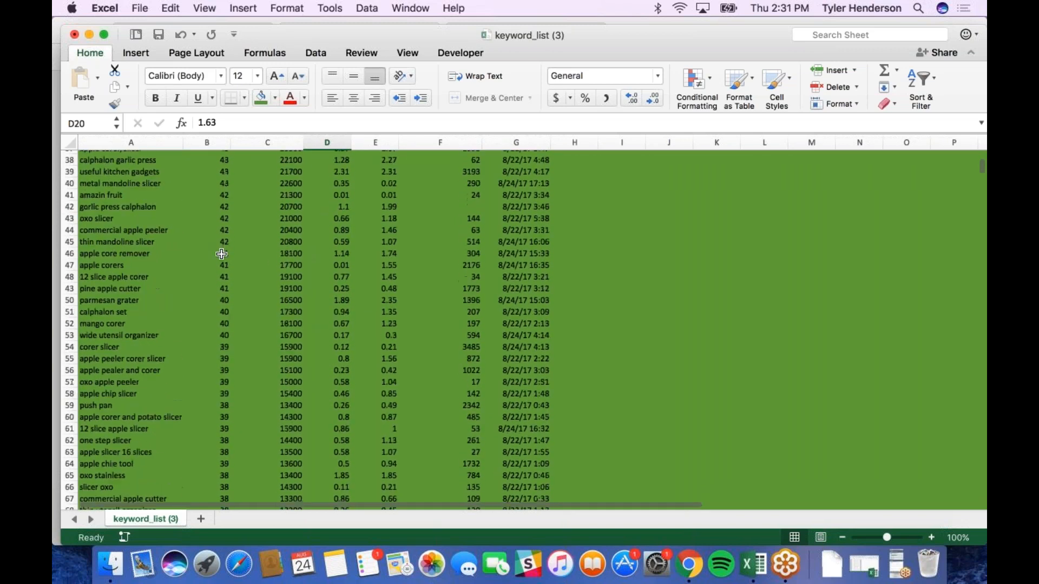
pyautogui.scroll(-20, 221, 254)
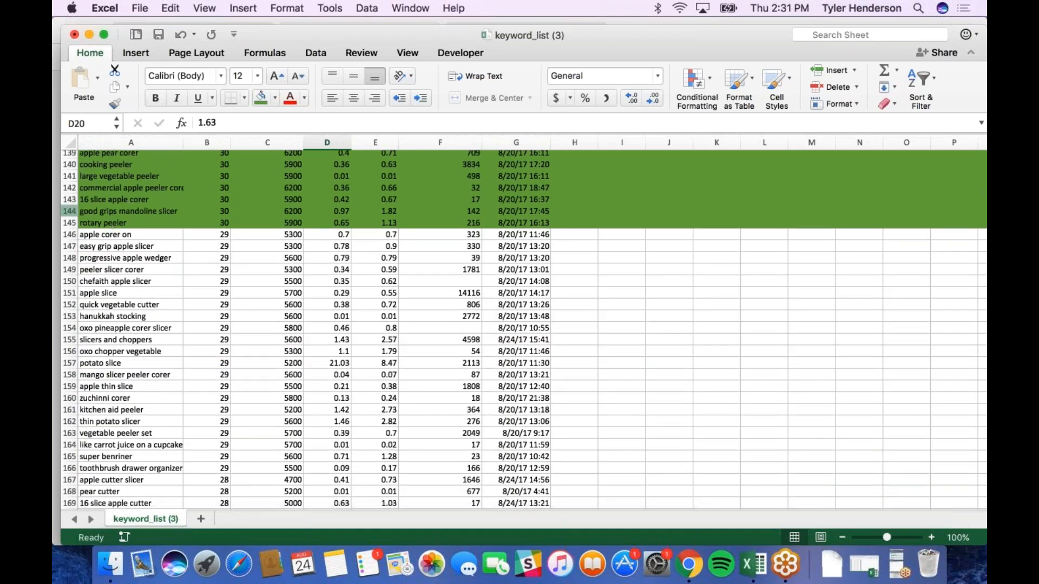
pyautogui.scroll(-1, 131, 225)
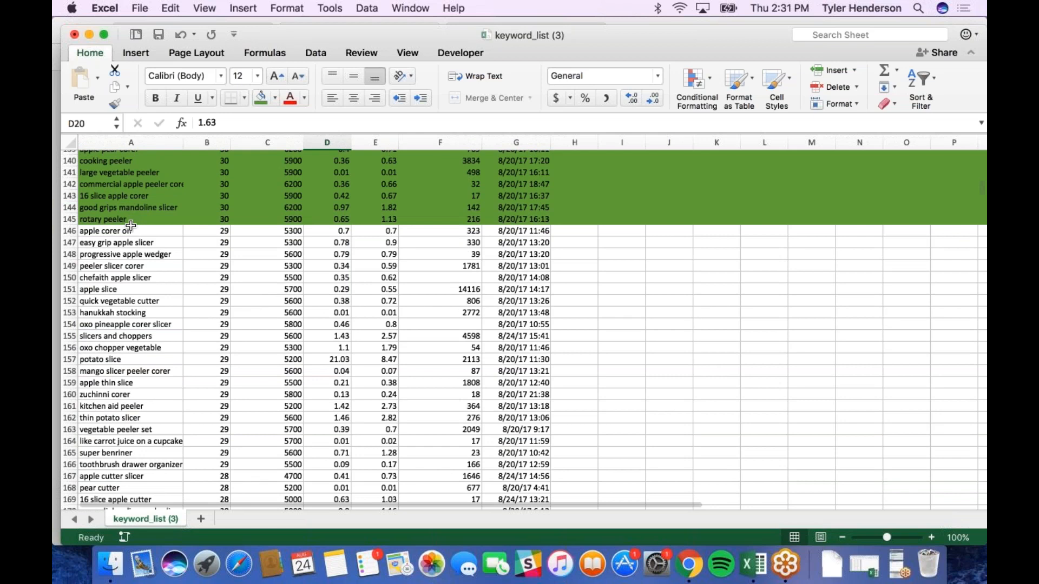
# Step: Examine the uncolored keywords with scores from 21 to 29 and the gold tier down to the start of the red rows
pyautogui.scroll(-15, 130, 225)
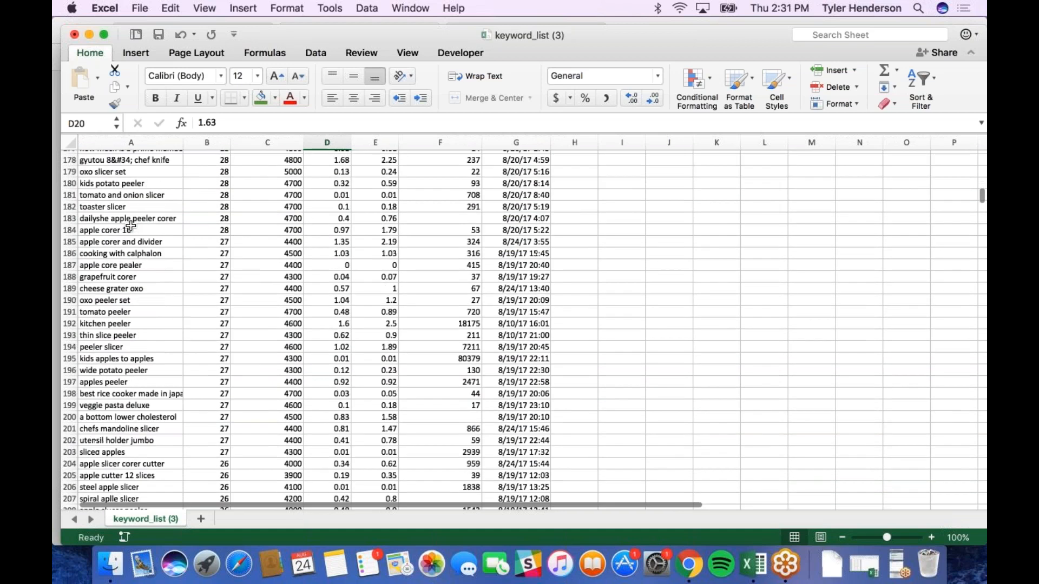
pyautogui.scroll(-20, 130, 225)
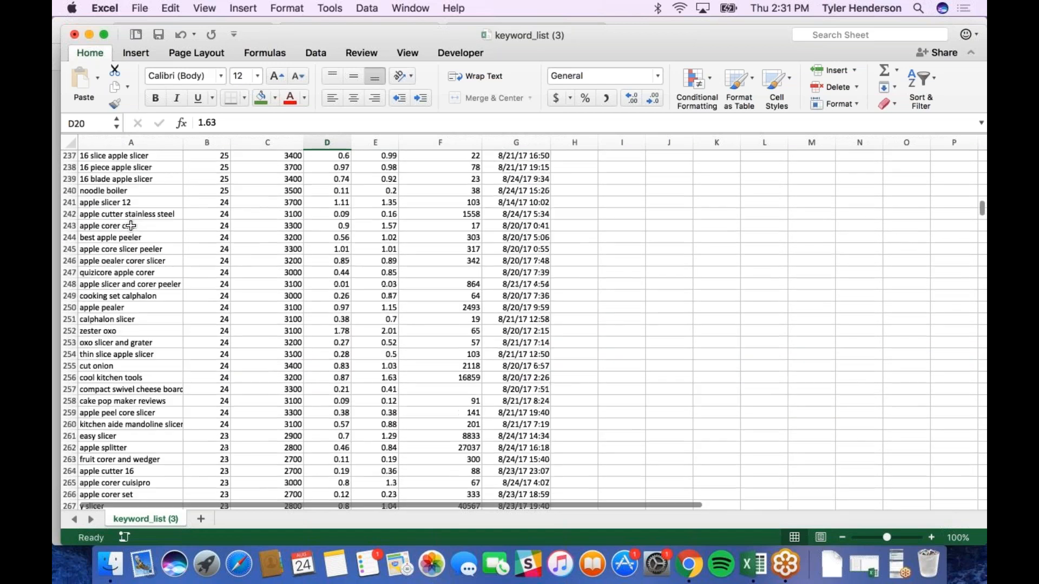
pyautogui.scroll(-12, 130, 225)
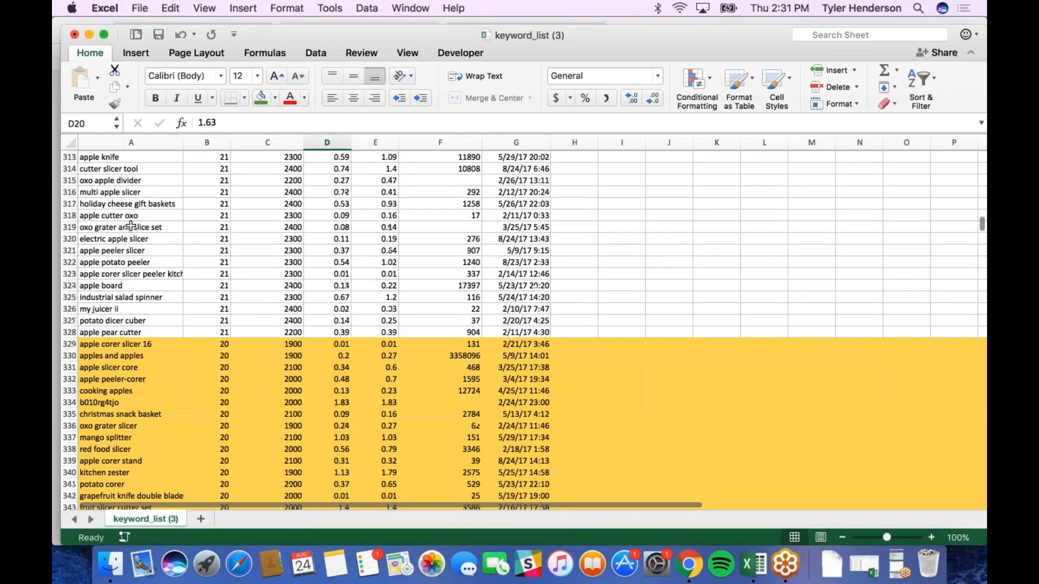
pyautogui.scroll(4, 131, 225)
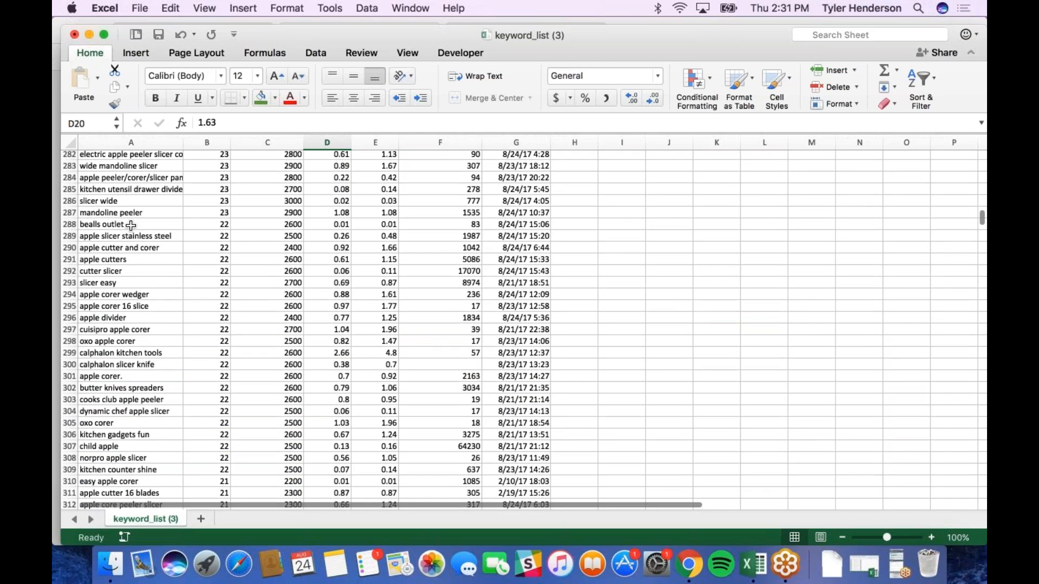
pyautogui.scroll(-9, 131, 225)
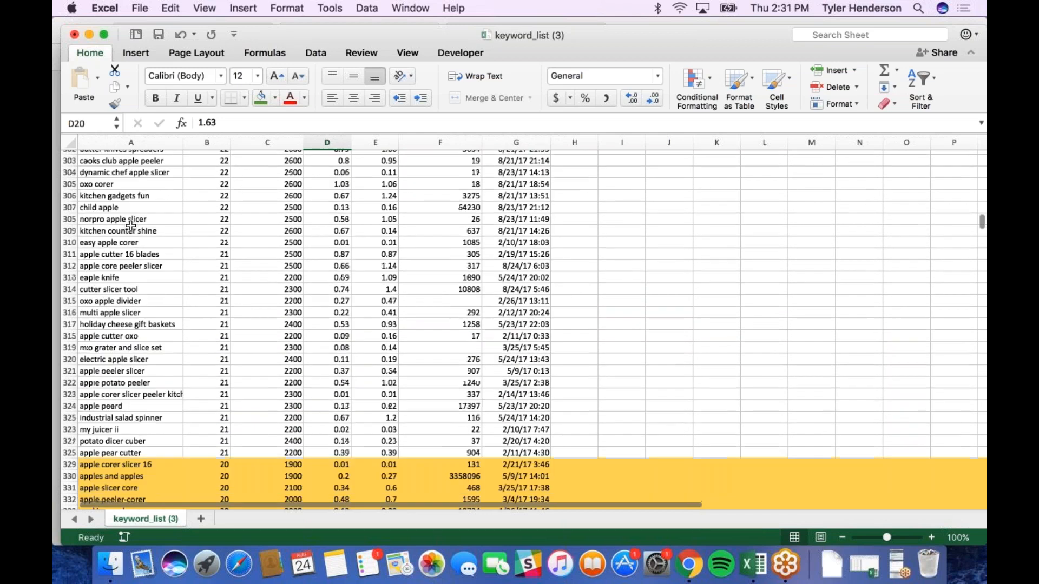
pyautogui.scroll(-10, 131, 225)
pyautogui.scroll(-10, 128, 217)
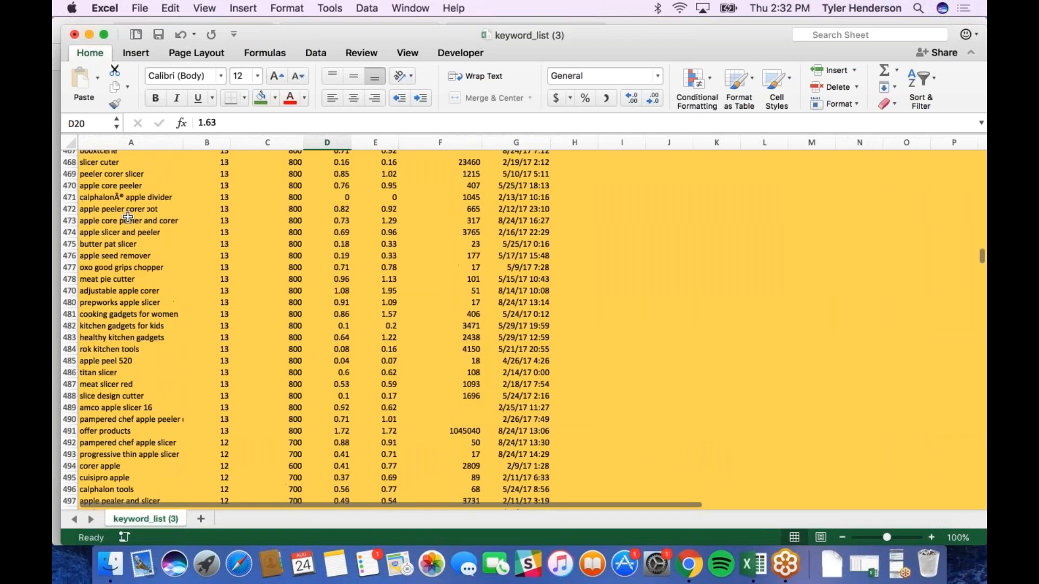
pyautogui.scroll(-20, 127, 217)
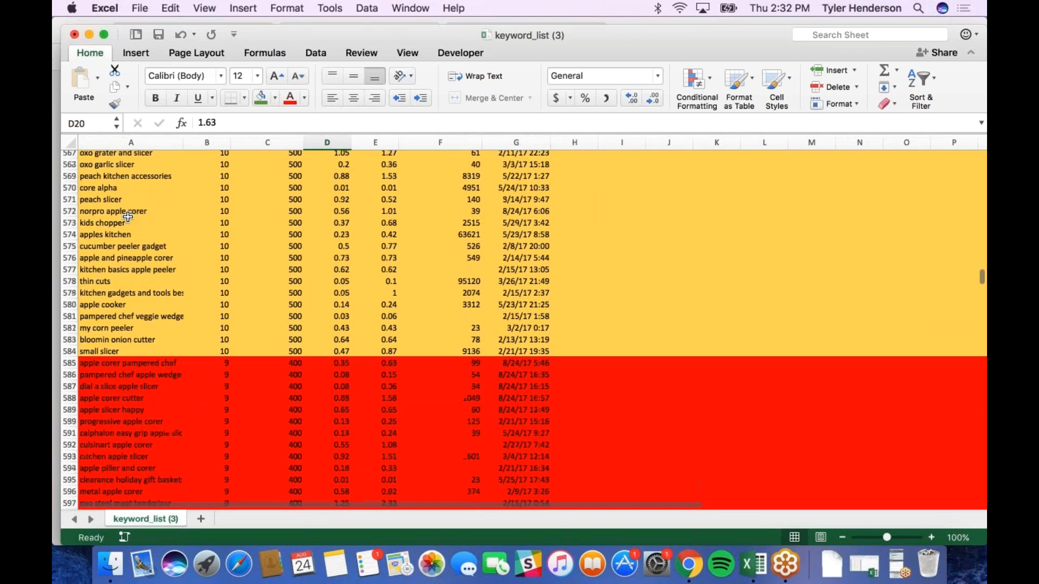
# Step: Select all keyword names in the green tier, cells A2 to A145
pyautogui.scroll(20, 128, 216)
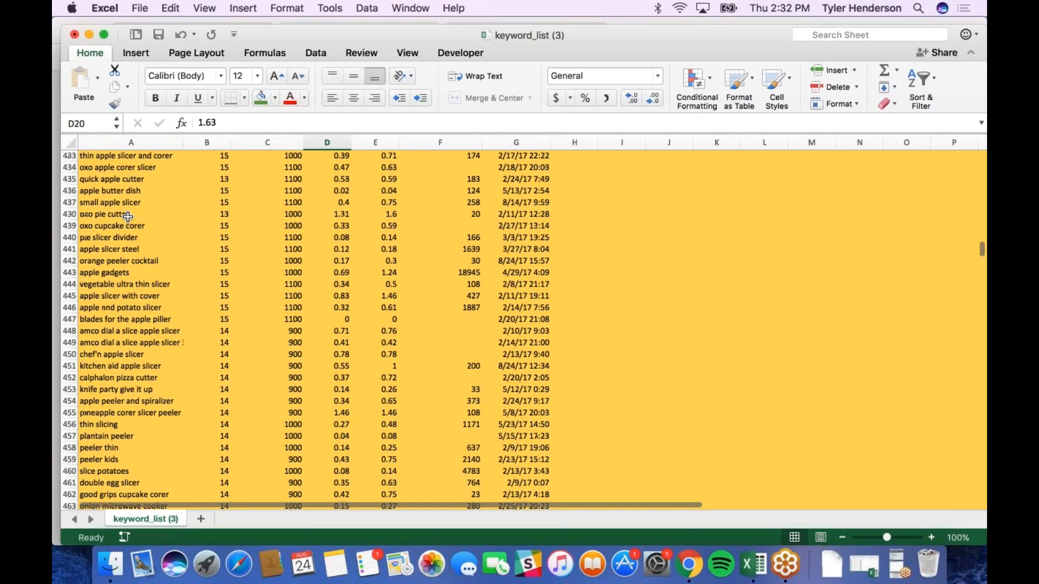
pyautogui.scroll(20, 127, 217)
pyautogui.scroll(-10, 128, 217)
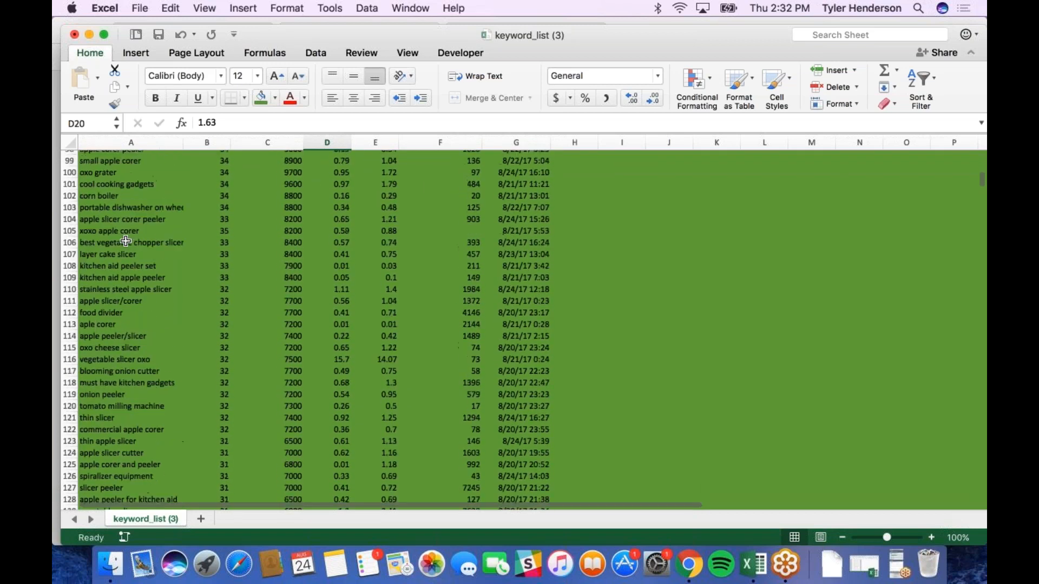
pyautogui.scroll(-12, 125, 240)
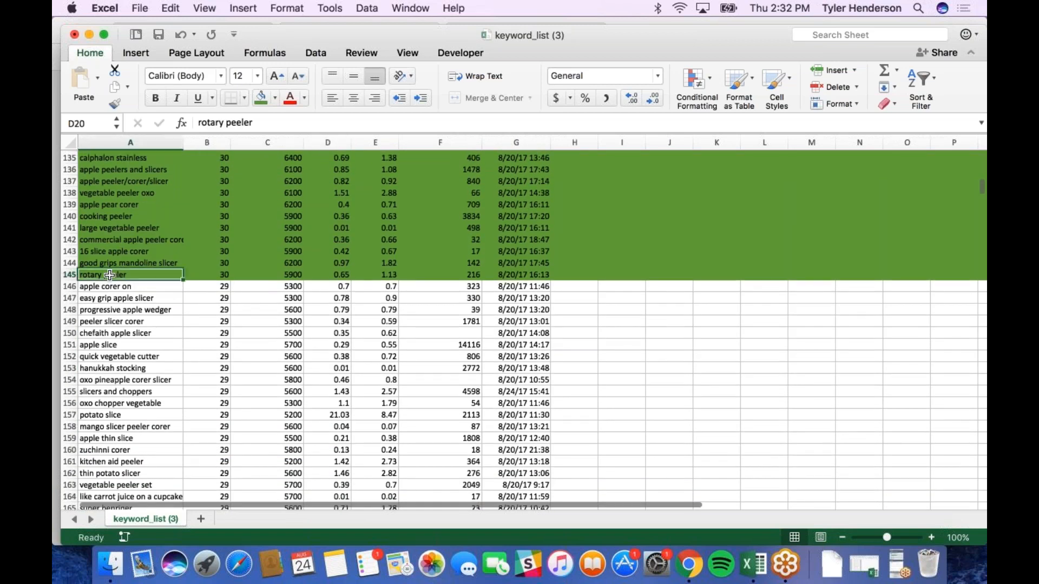
pyautogui.moveTo(98, 139); pyautogui.dragTo(86, 68)
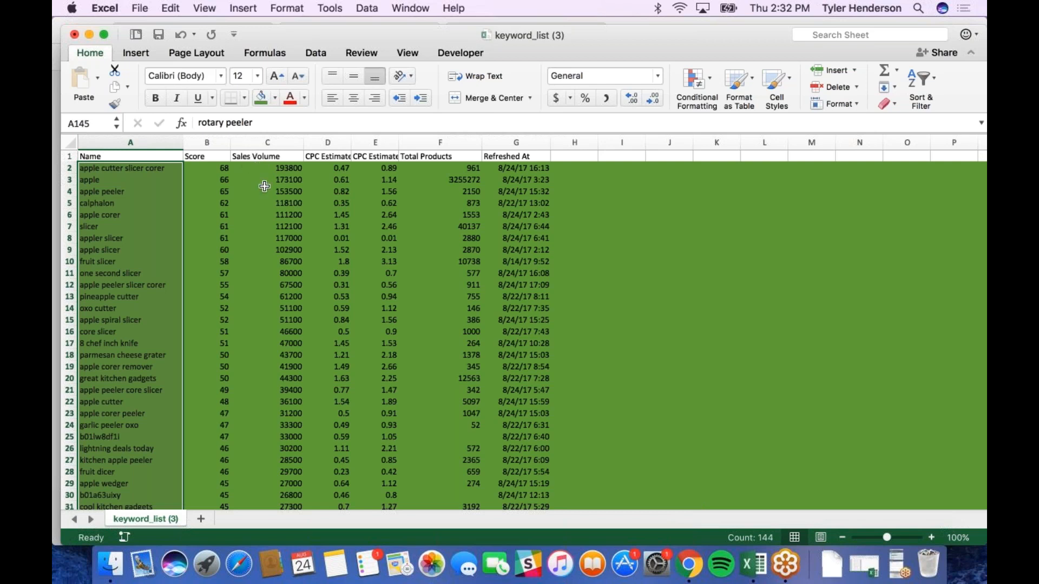
# Step: Examine the highest-scoring green keywords and their sales volumes, including "apple slicer" and "apple wedger"
pyautogui.scroll(-5, 268, 190)
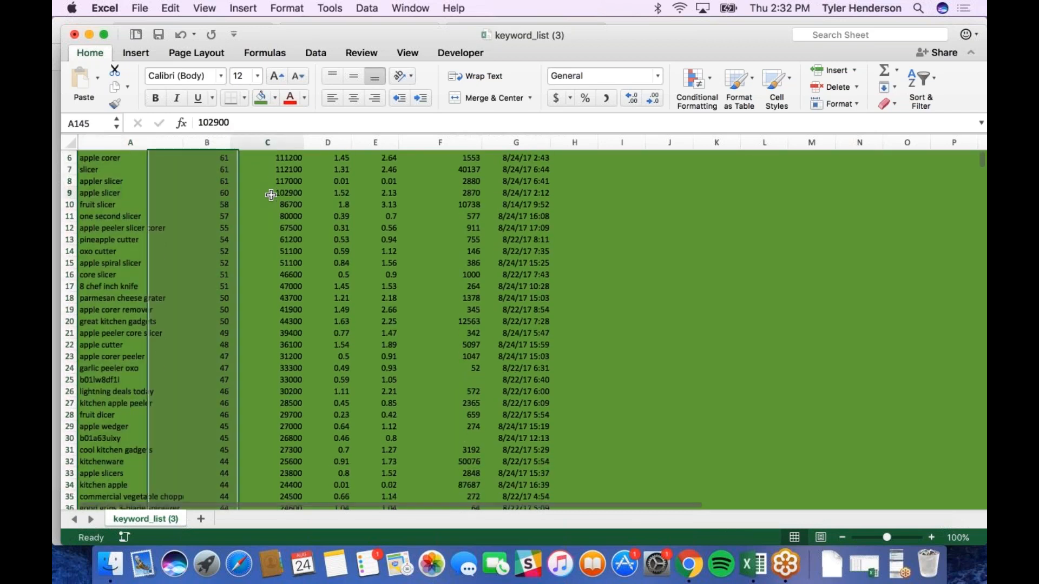
pyautogui.click(271, 195)
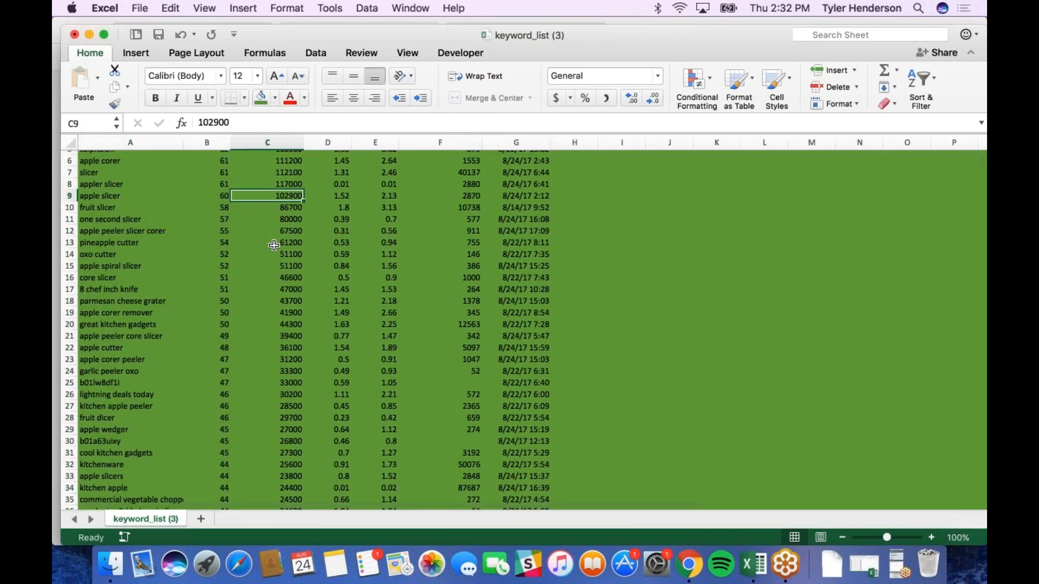
pyautogui.scroll(1, 274, 245)
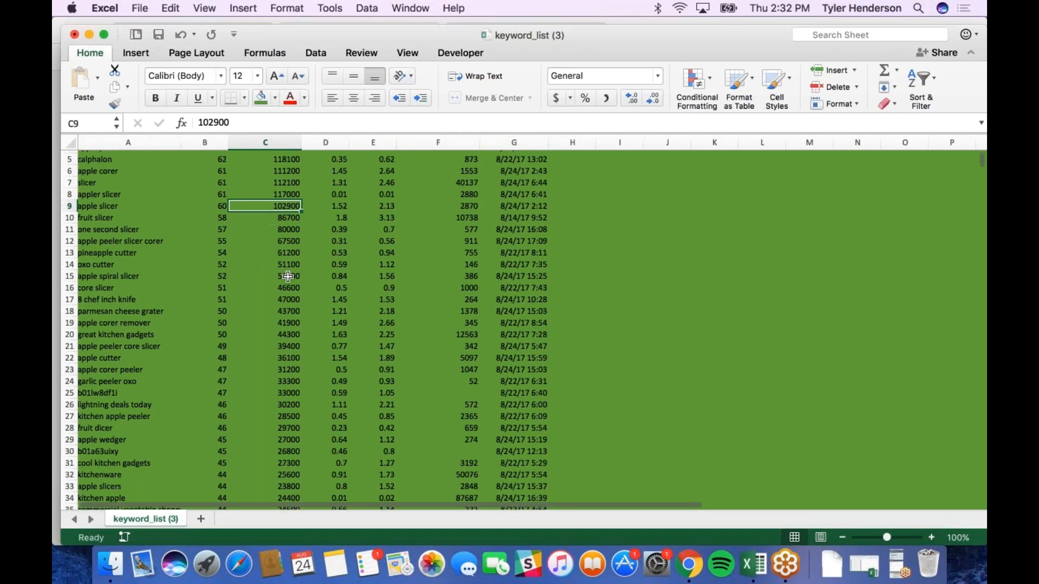
pyautogui.scroll(1, 268, 249)
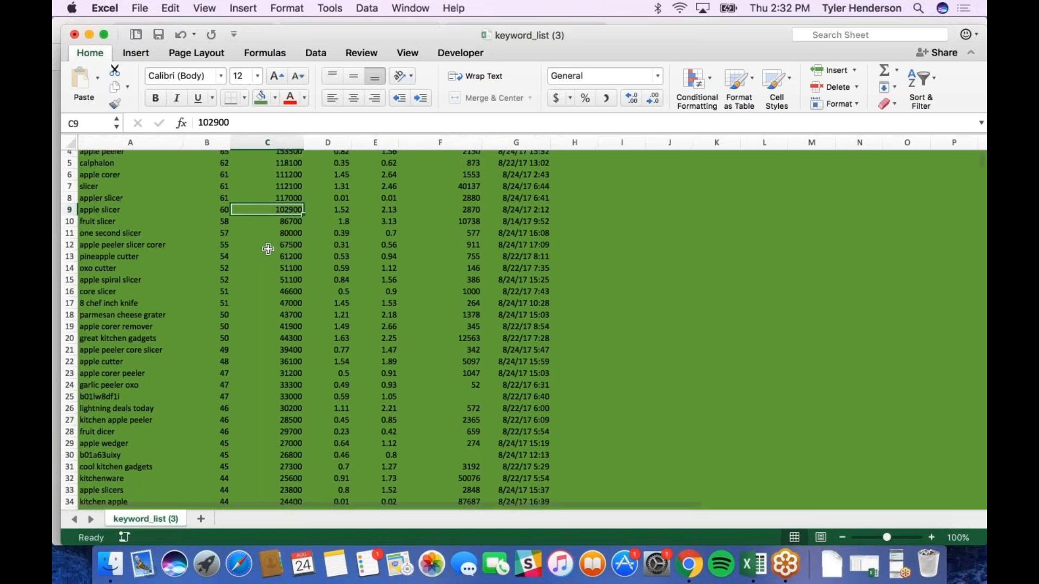
pyautogui.scroll(1, 268, 249)
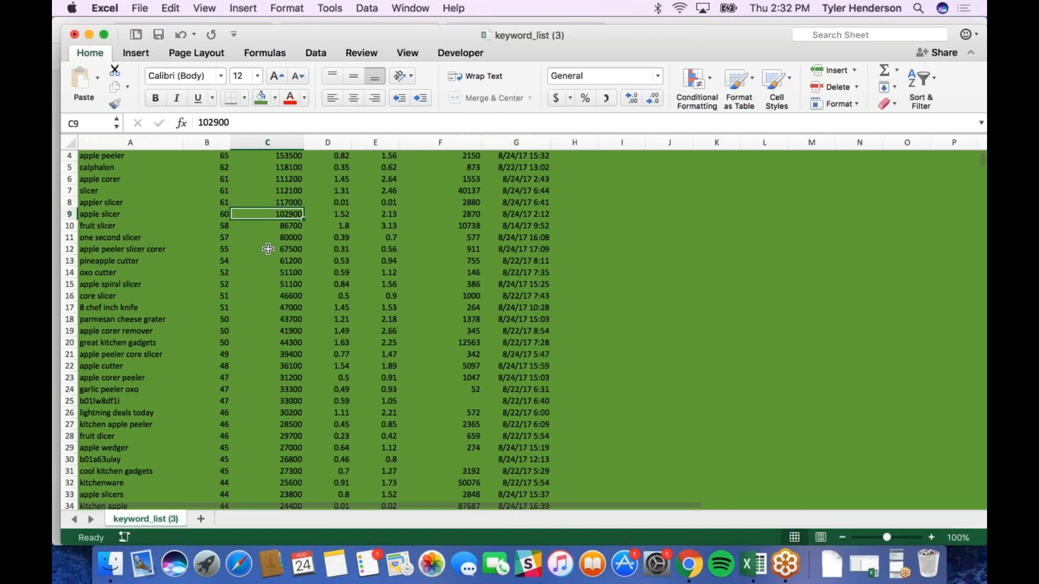
pyautogui.scroll(-1, 268, 249)
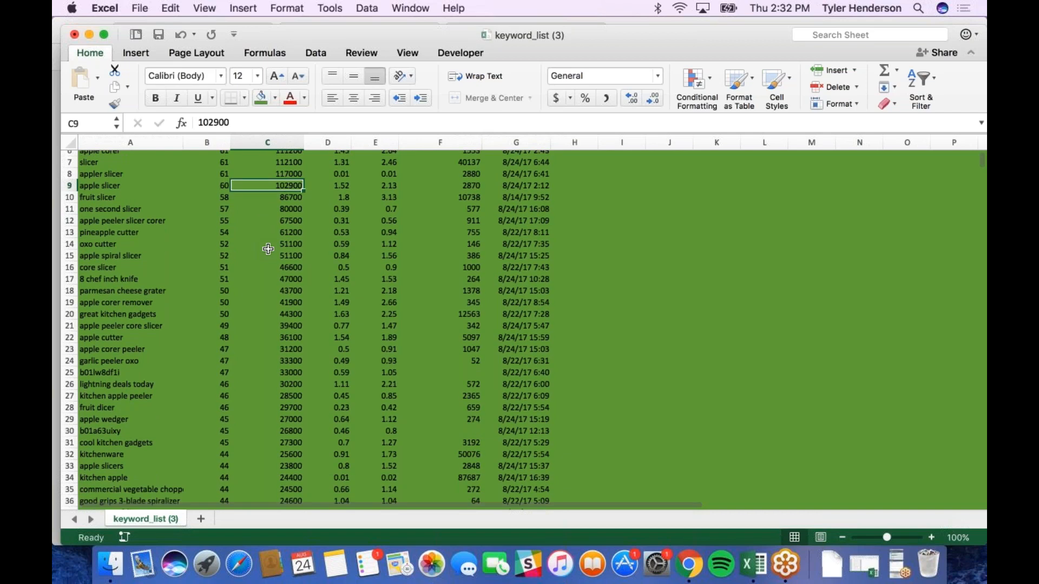
pyautogui.scroll(-3, 268, 249)
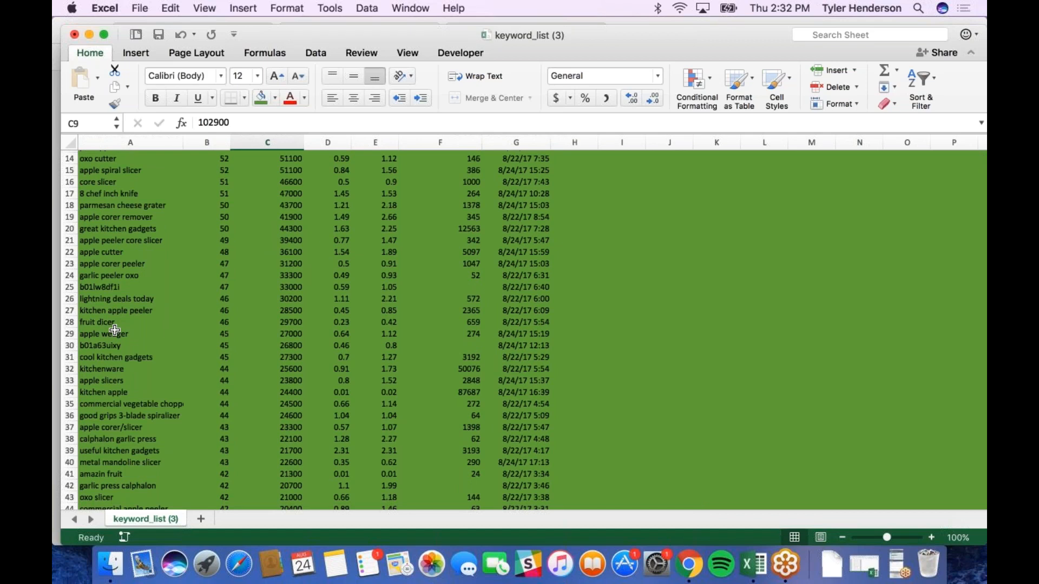
pyautogui.click(115, 330)
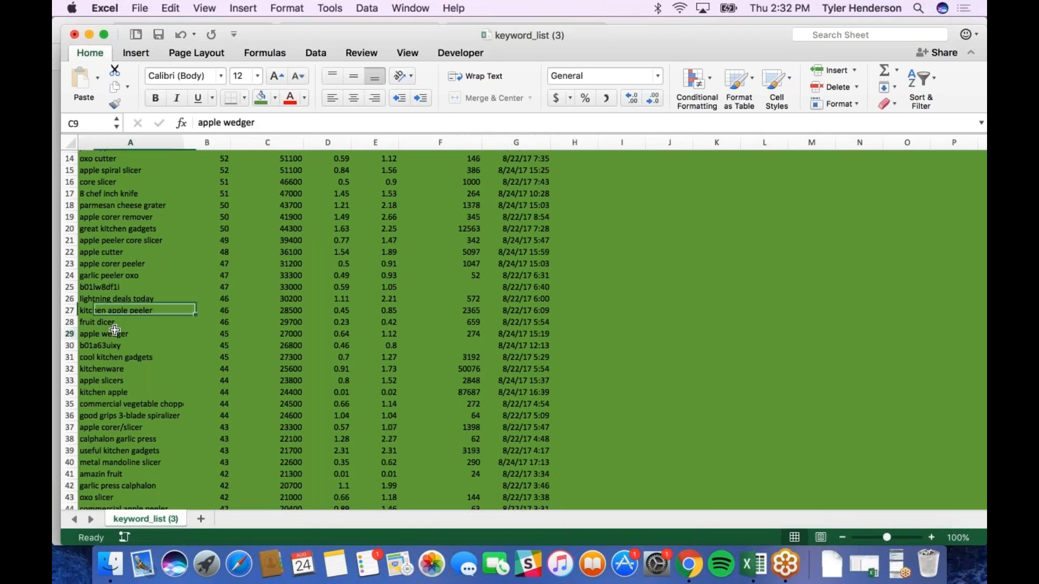
# Step: Examine the sales volume of "apple wedger" and the volume and CPC estimate of "cool kitchen gadgets"
pyautogui.click(285, 337)
pyautogui.scroll(-1, 286, 338)
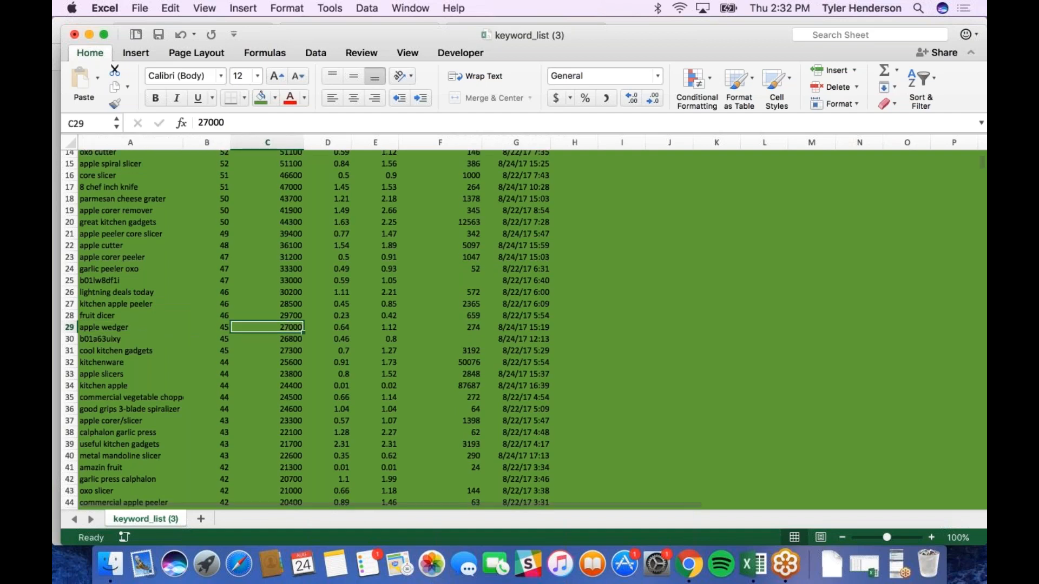
pyautogui.scroll(-2, 171, 335)
pyautogui.click(171, 334)
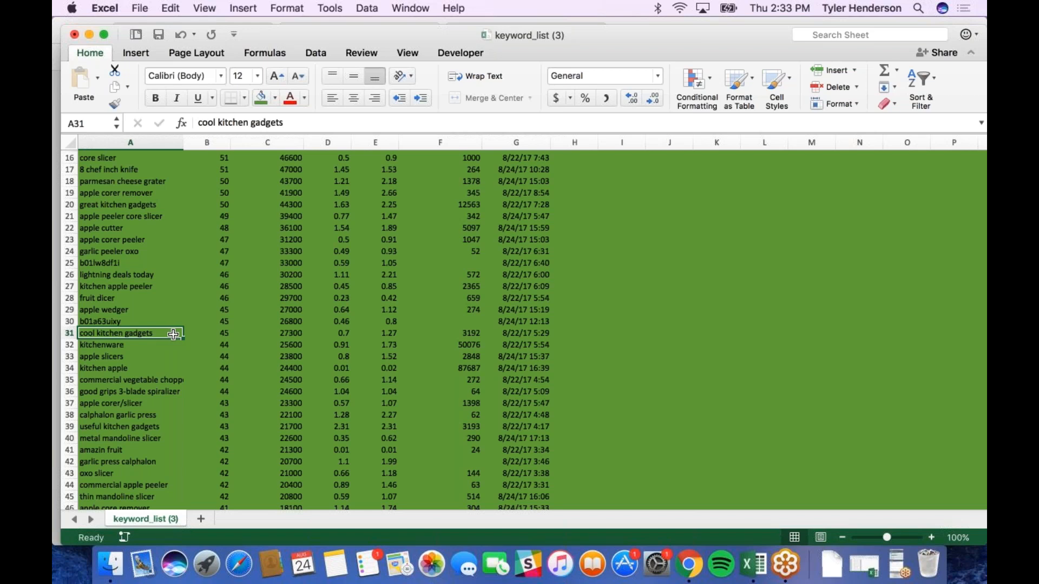
pyautogui.click(298, 333)
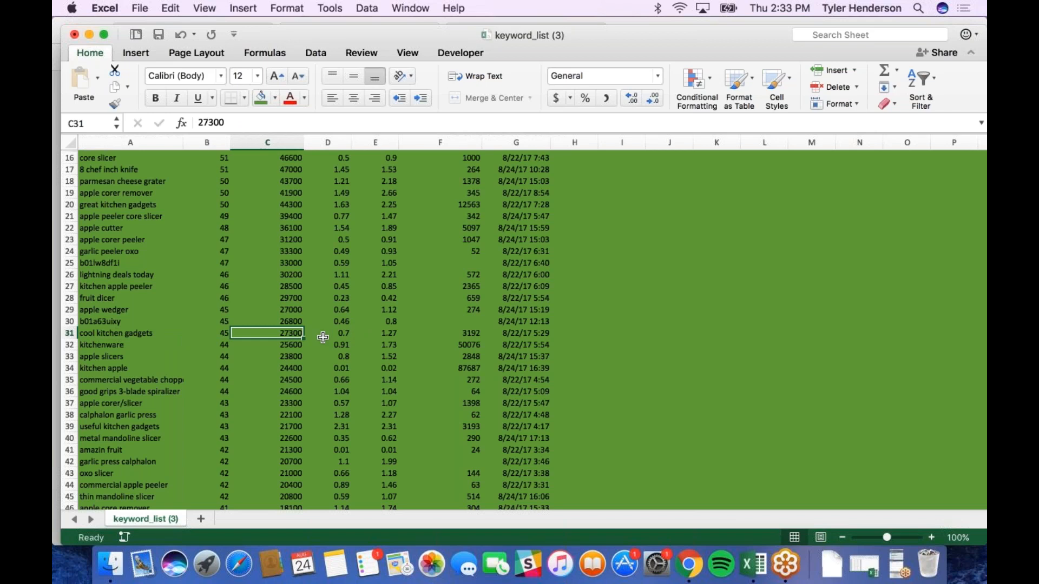
pyautogui.click(337, 335)
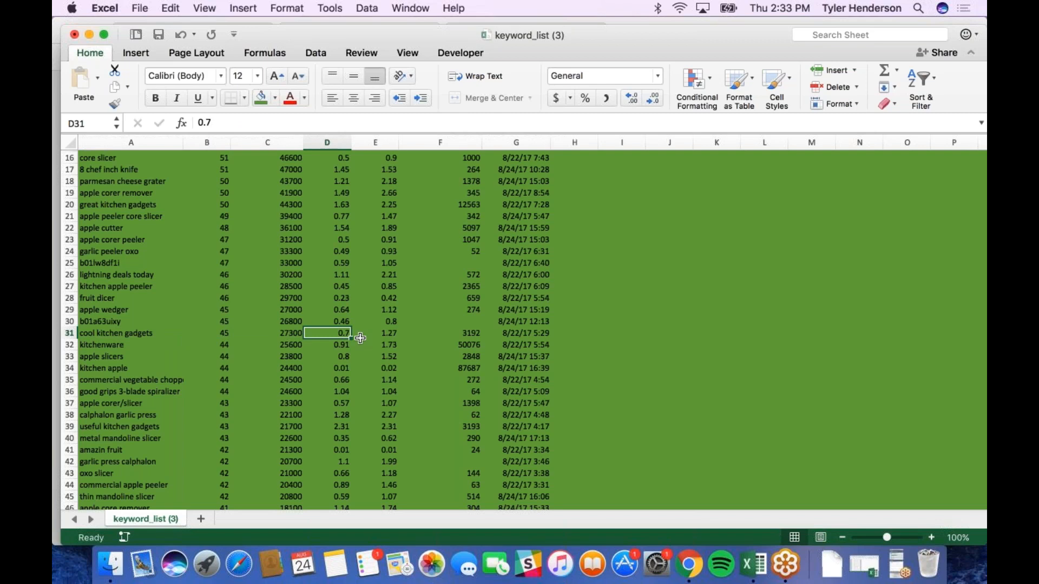
# Step: Copy the green-tier keyword names in A2 to A145 into column A of a new sheet, starting at A1
pyautogui.scroll(-10, 223, 322)
pyautogui.scroll(-15, 198, 320)
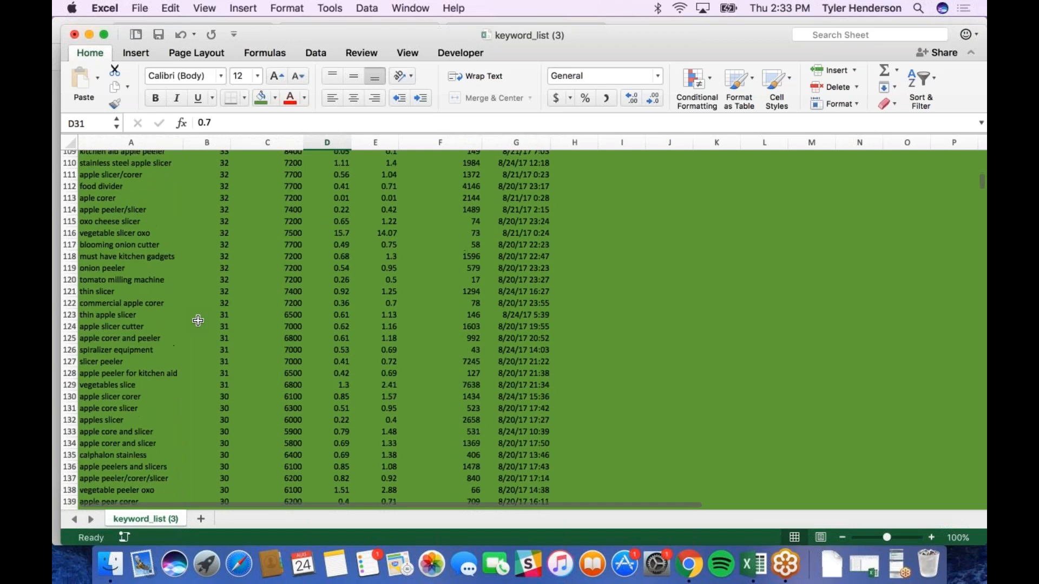
pyautogui.scroll(-8, 198, 320)
pyautogui.moveTo(111, 215); pyautogui.dragTo(73, 169)
pyautogui.press('super+c')
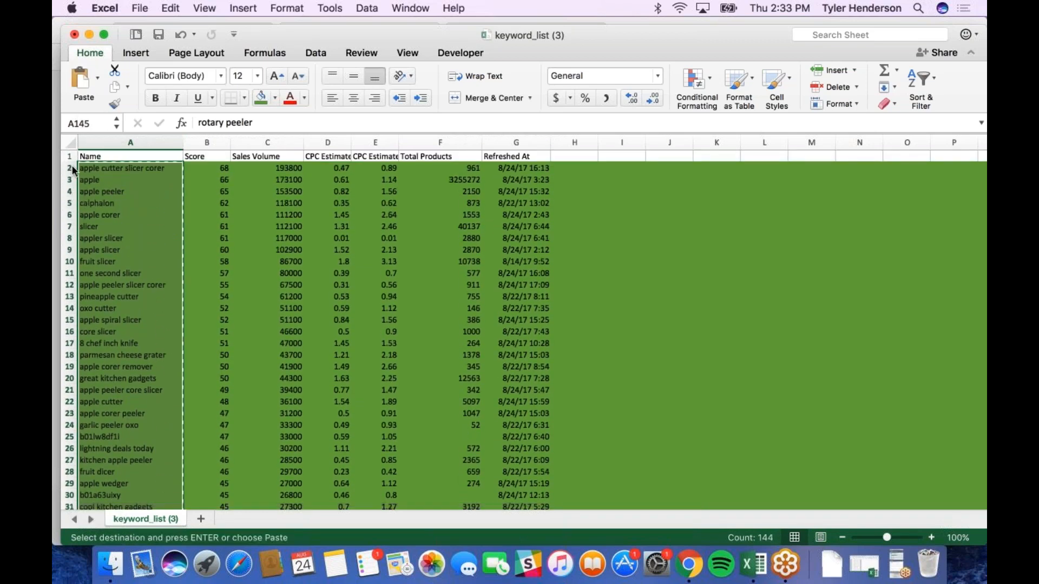
pyautogui.scroll(-1, 132, 266)
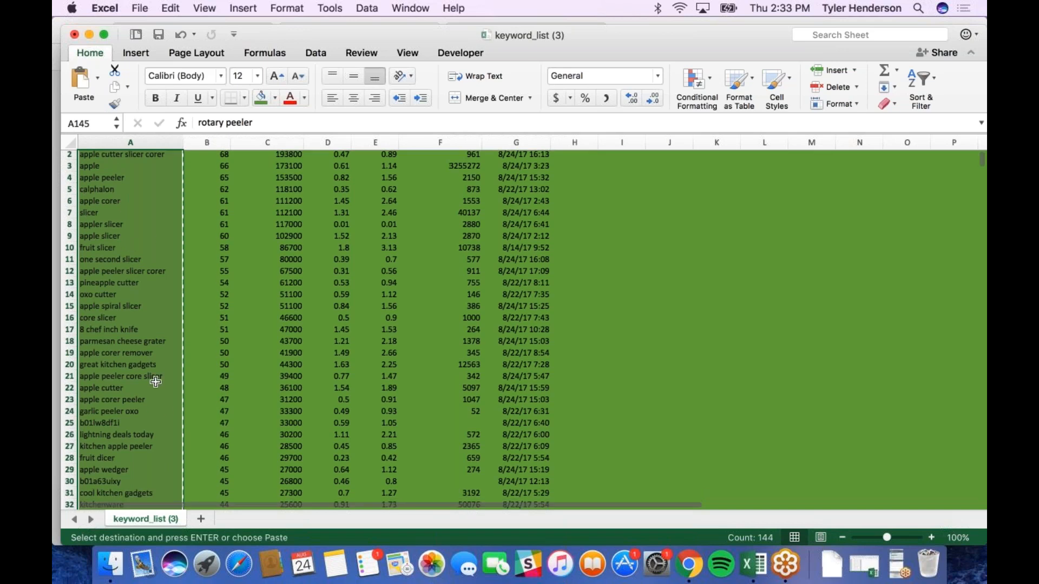
pyautogui.click(201, 520)
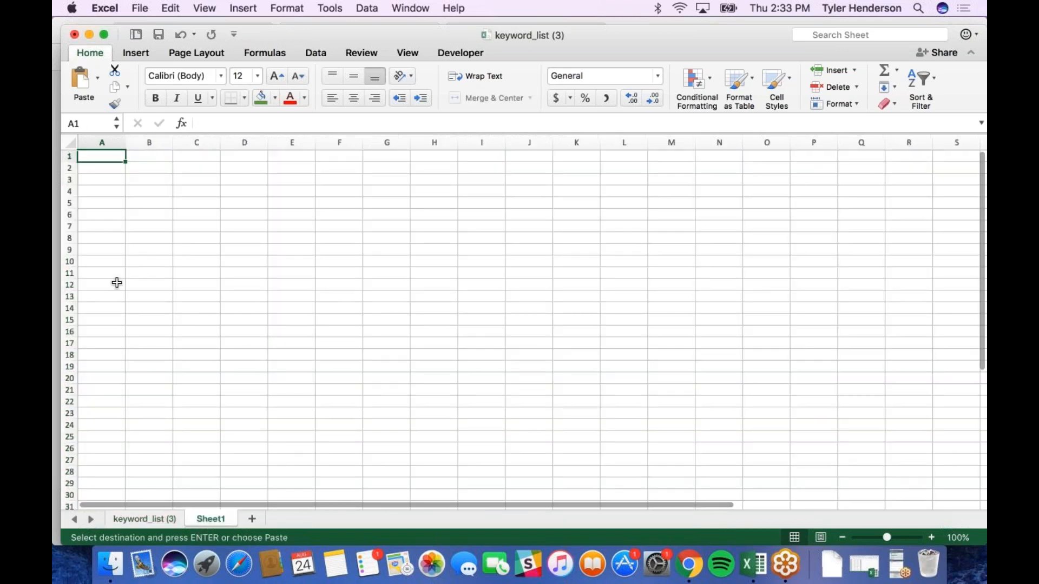
pyautogui.press('super+v')
pyautogui.click(89, 226)
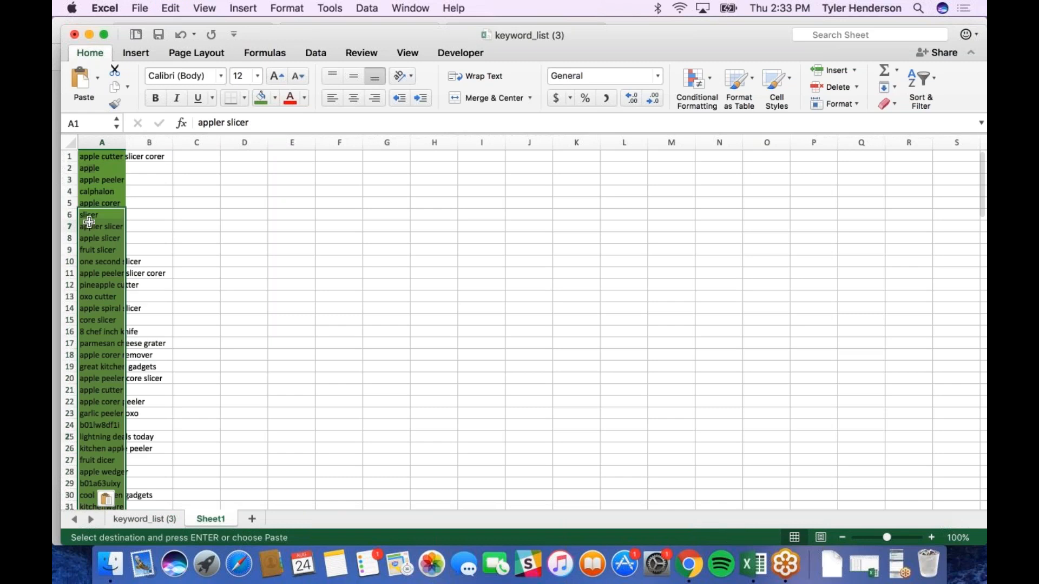
# Step: Split the keywords in column A into single words with Text to Columns, delimited by Space, with General format and destination $A$1
pyautogui.click(99, 144)
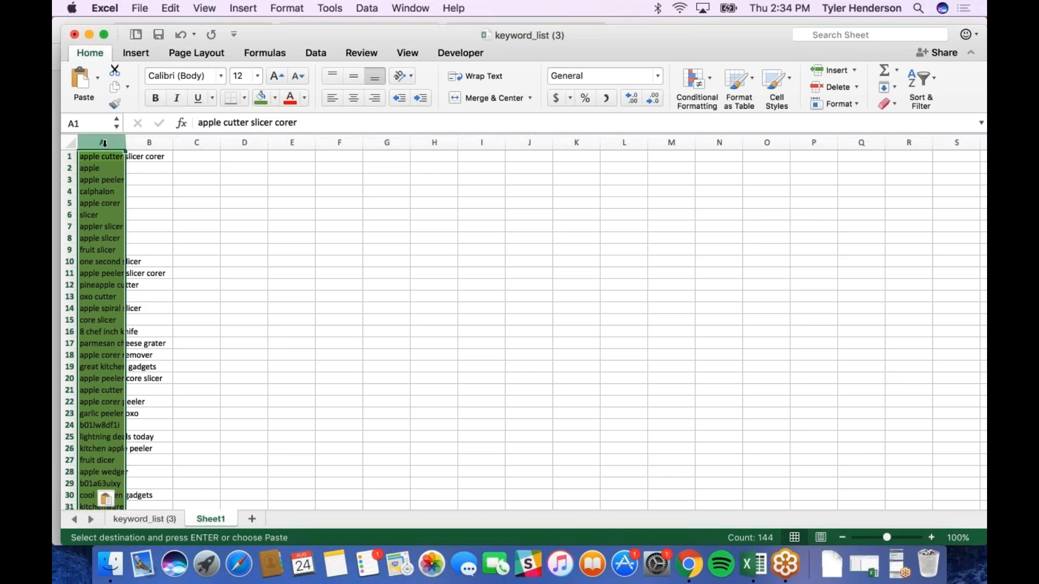
pyautogui.scroll(-20, 98, 238)
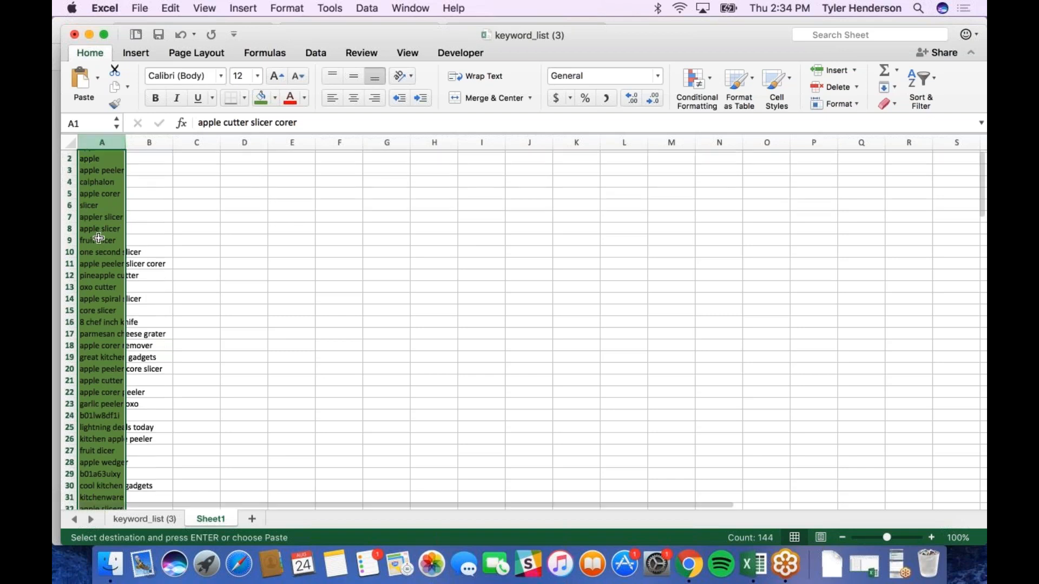
pyautogui.scroll(20, 99, 238)
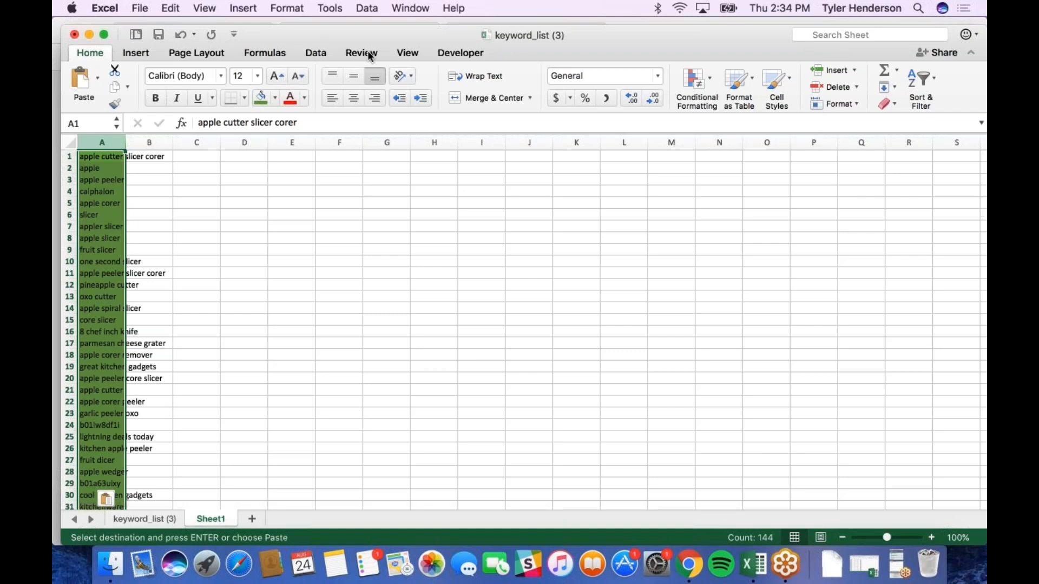
pyautogui.click(312, 54)
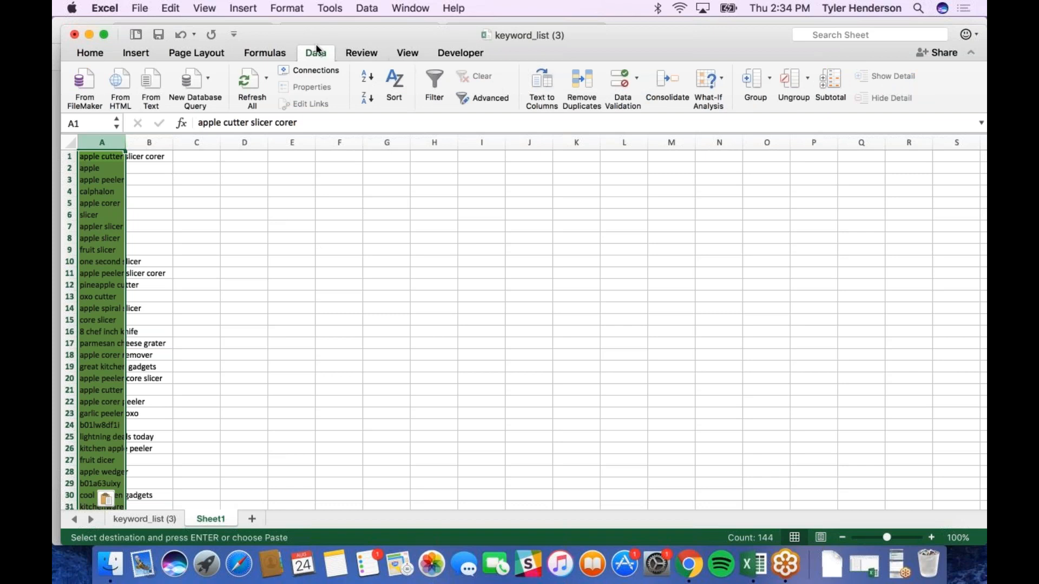
pyautogui.click(542, 92)
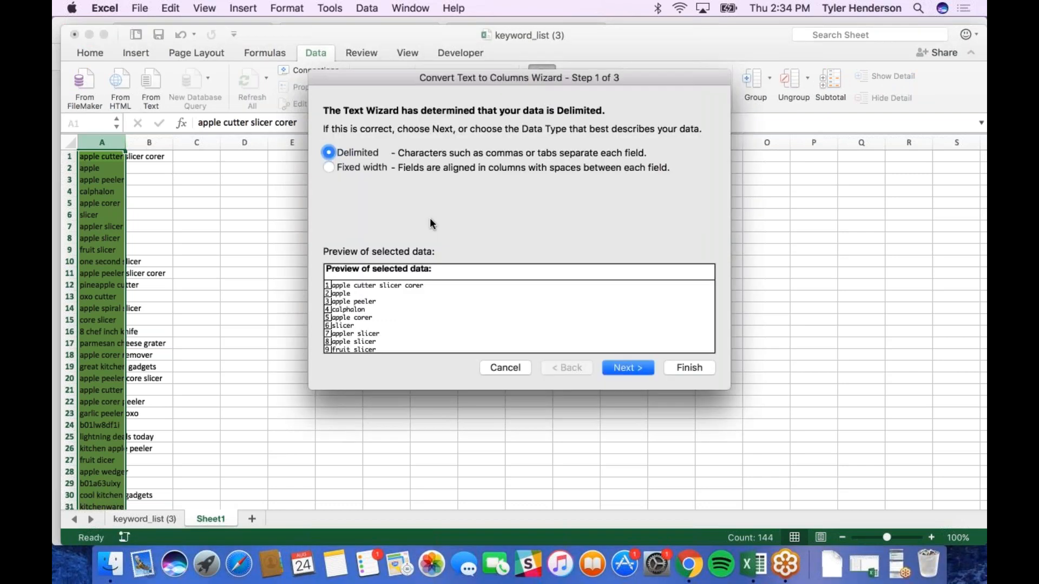
pyautogui.click(642, 364)
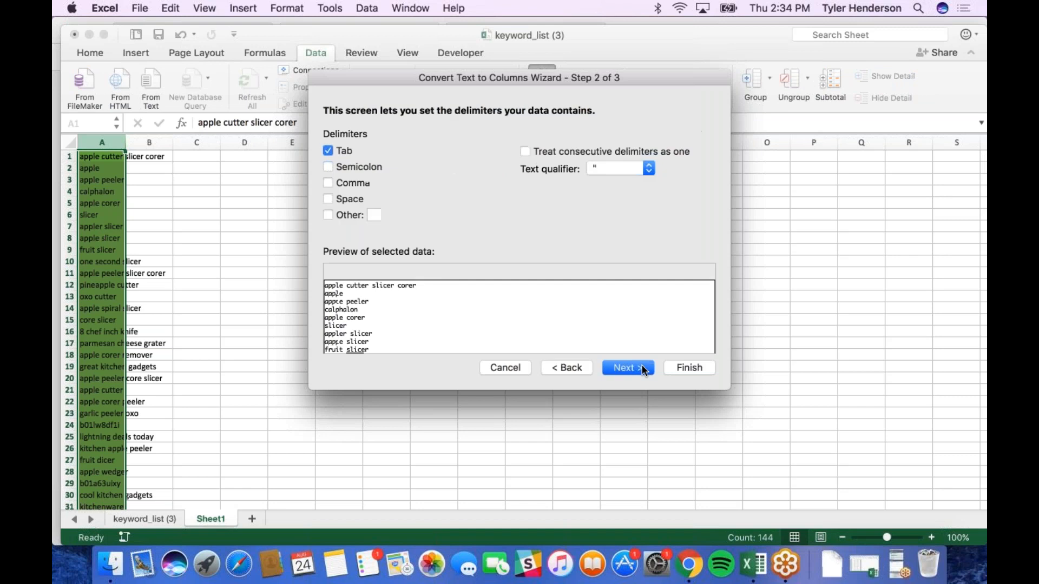
pyautogui.click(328, 199)
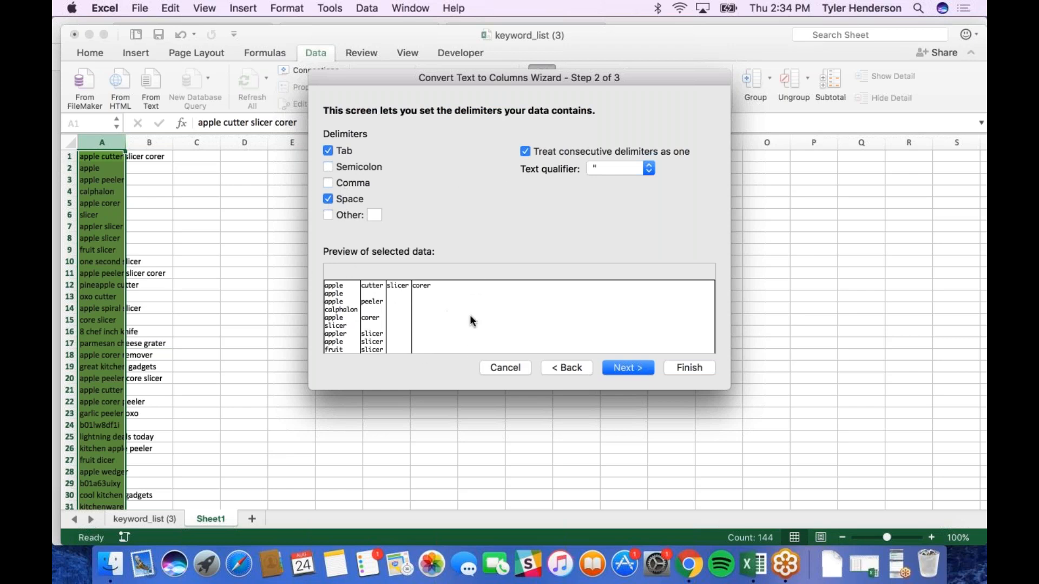
pyautogui.click(623, 367)
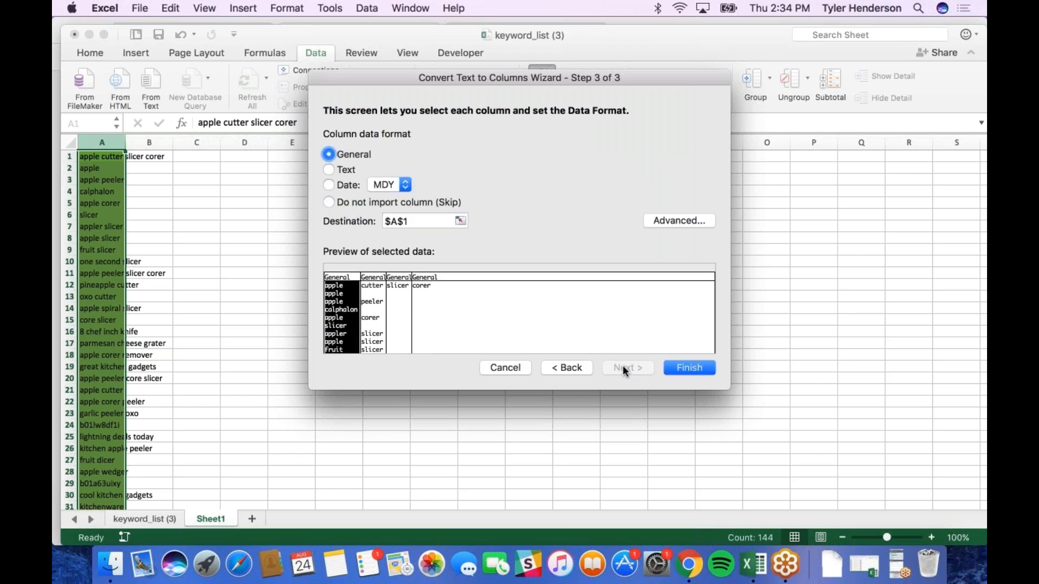
pyautogui.click(696, 367)
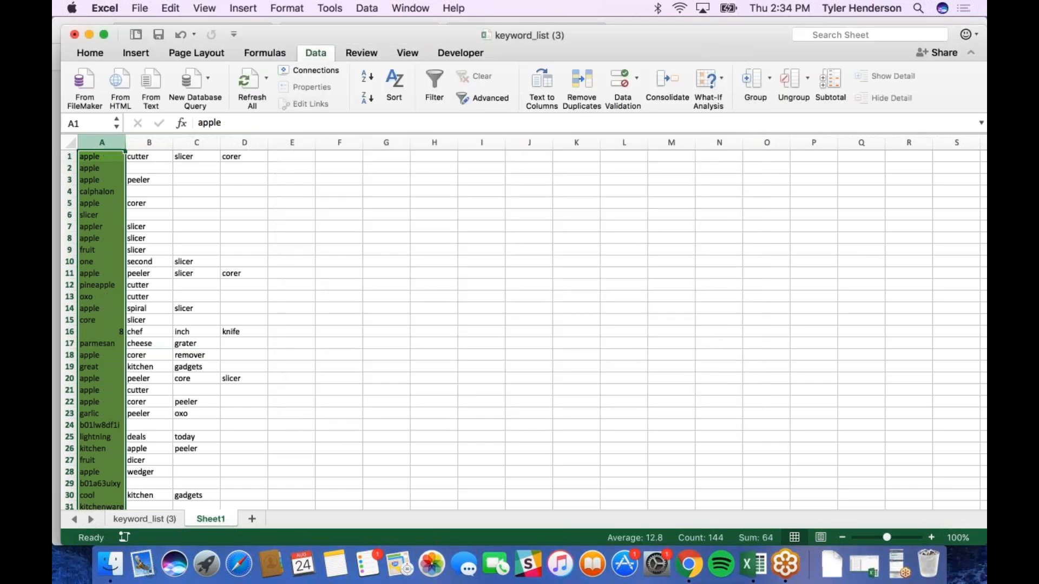
# Step: Copy the second words in B1 to B144 to the end of the column A list, starting at A145
pyautogui.scroll(-10, 144, 200)
pyautogui.scroll(10, 143, 200)
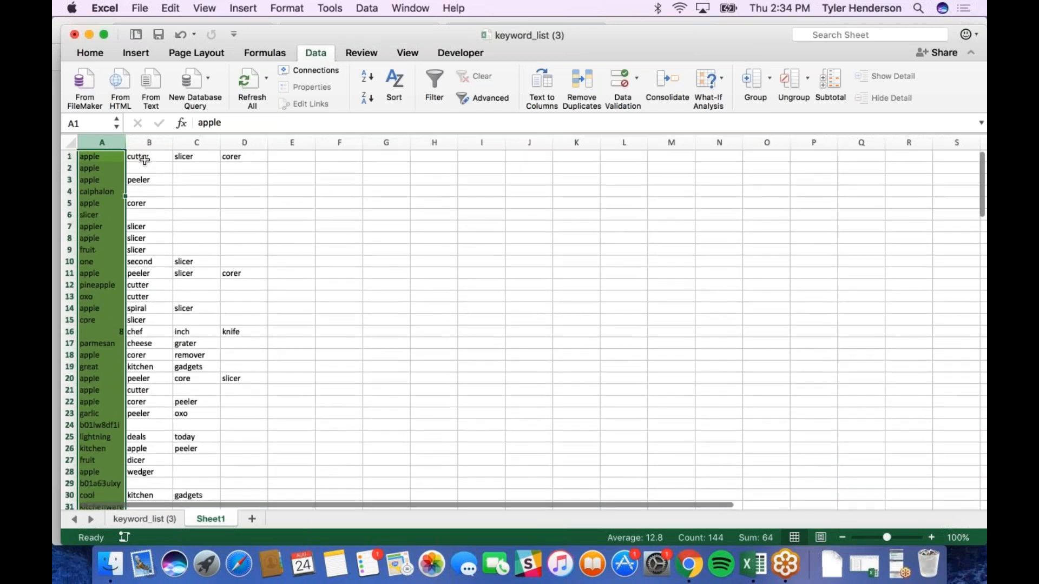
pyautogui.moveTo(142, 156); pyautogui.dragTo(135, 250)
pyautogui.press('super+c')
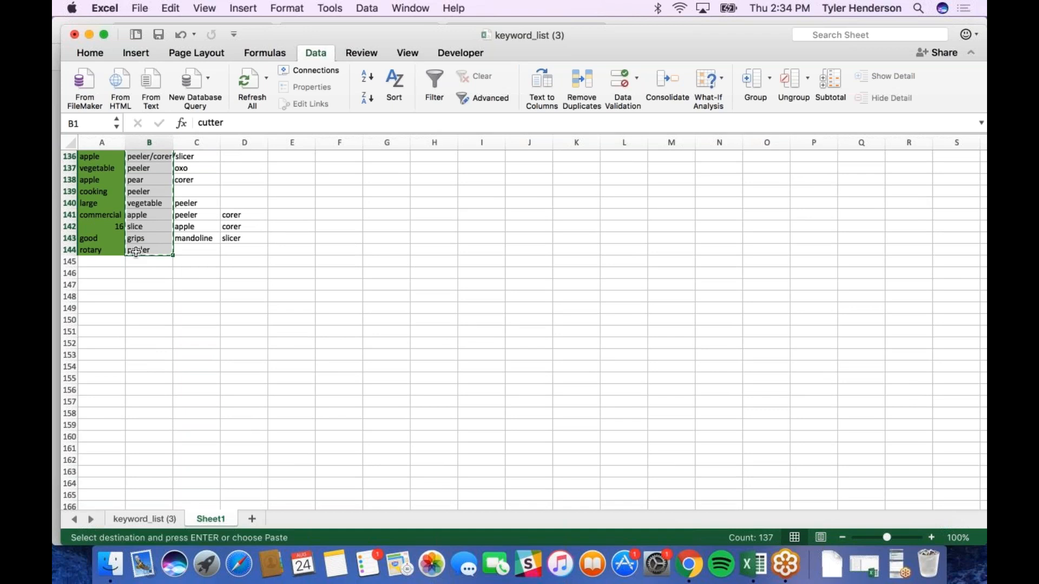
pyautogui.click(95, 269)
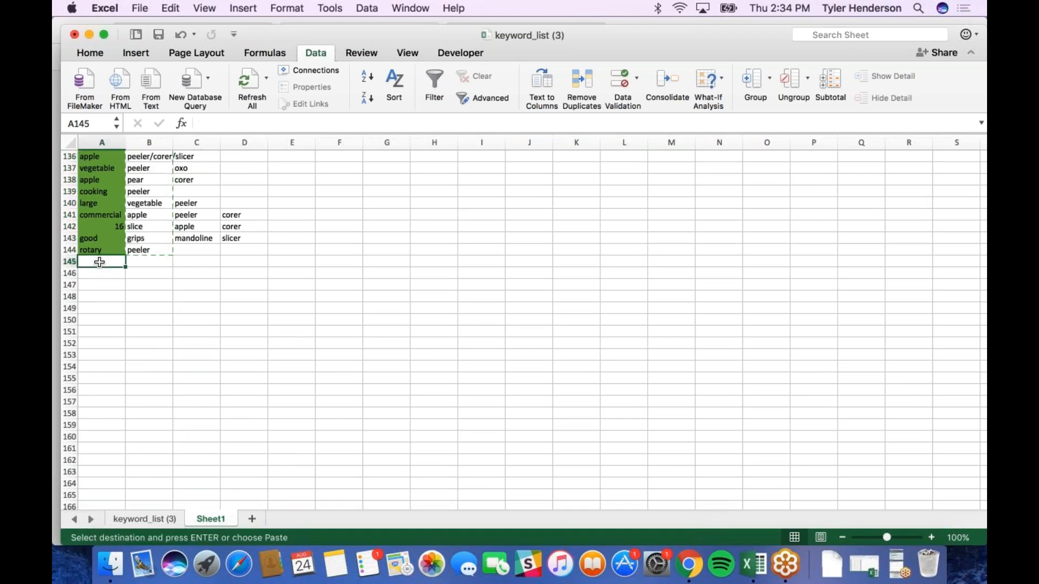
pyautogui.press('super+v')
pyautogui.moveTo(181, 237); pyautogui.dragTo(188, 91)
pyautogui.scroll(-5, 85, 241)
pyautogui.scroll(-20, 85, 241)
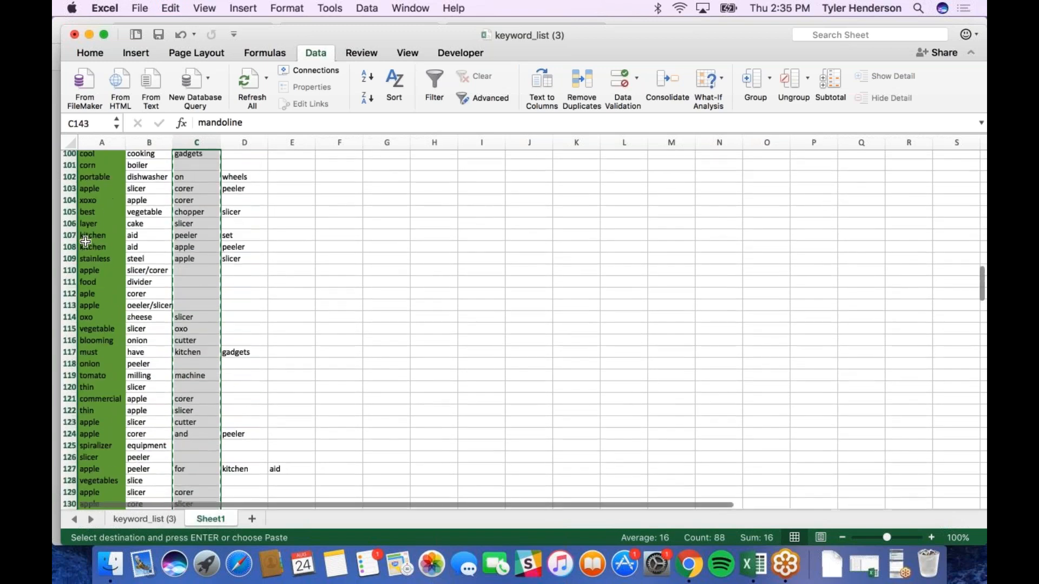
pyautogui.scroll(-10, 85, 241)
pyautogui.scroll(10, 86, 270)
pyautogui.click(85, 315)
pyautogui.doubleClick(86, 315)
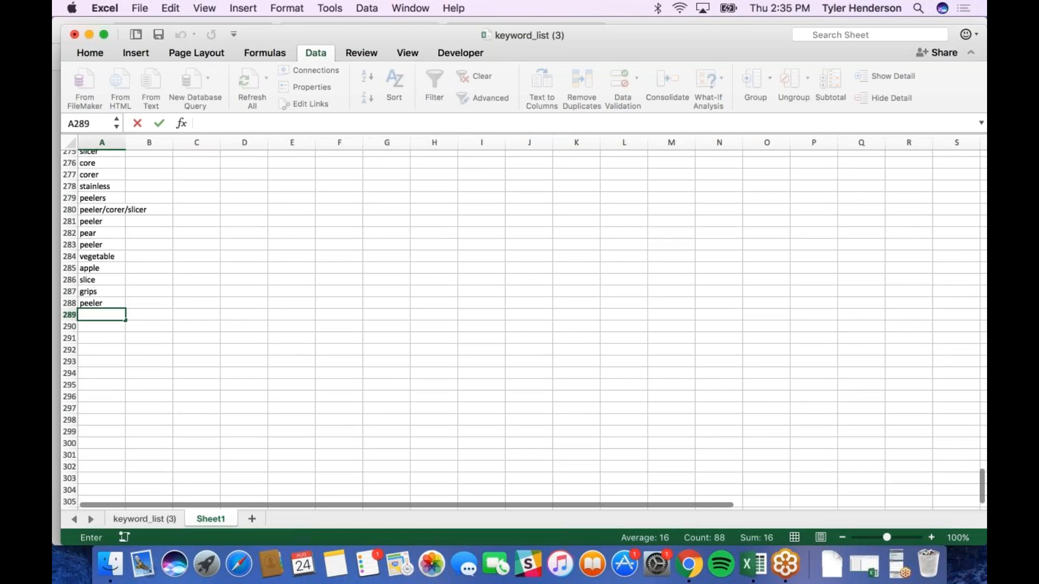
pyautogui.click(88, 337)
pyautogui.click(95, 317)
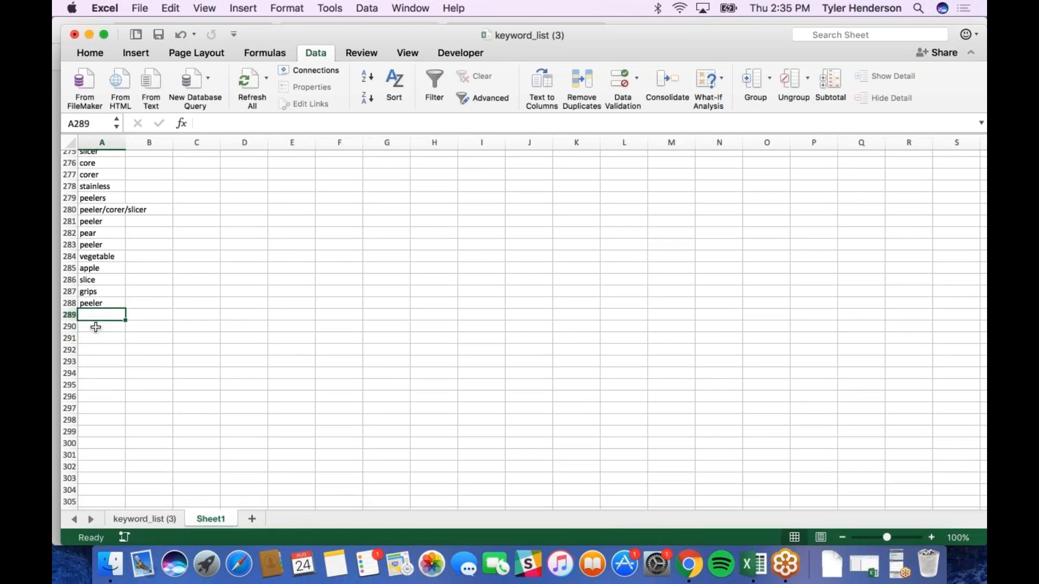
# Step: Append the words from column C and those from column D below the existing list in column A
pyautogui.scroll(1, 97, 331)
pyautogui.scroll(20, 97, 330)
pyautogui.scroll(3, 181, 203)
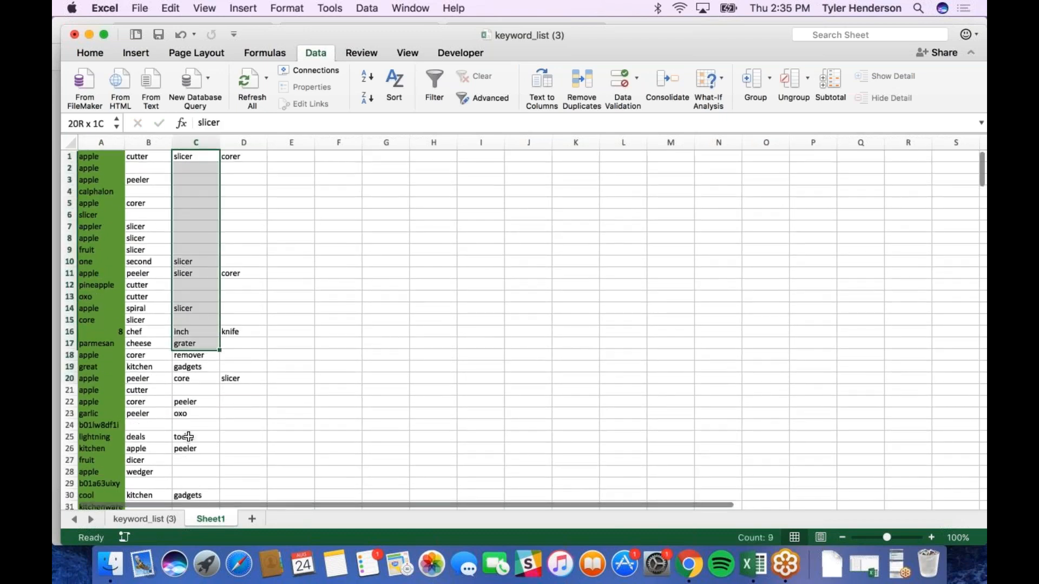
pyautogui.moveTo(184, 504); pyautogui.dragTo(184, 582)
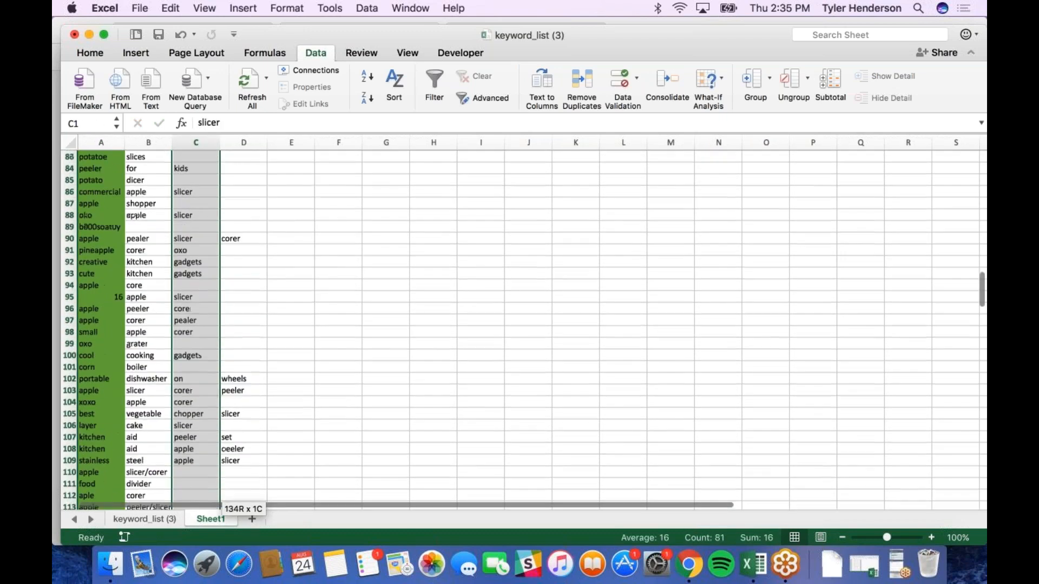
pyautogui.moveTo(184, 503); pyautogui.dragTo(184, 563)
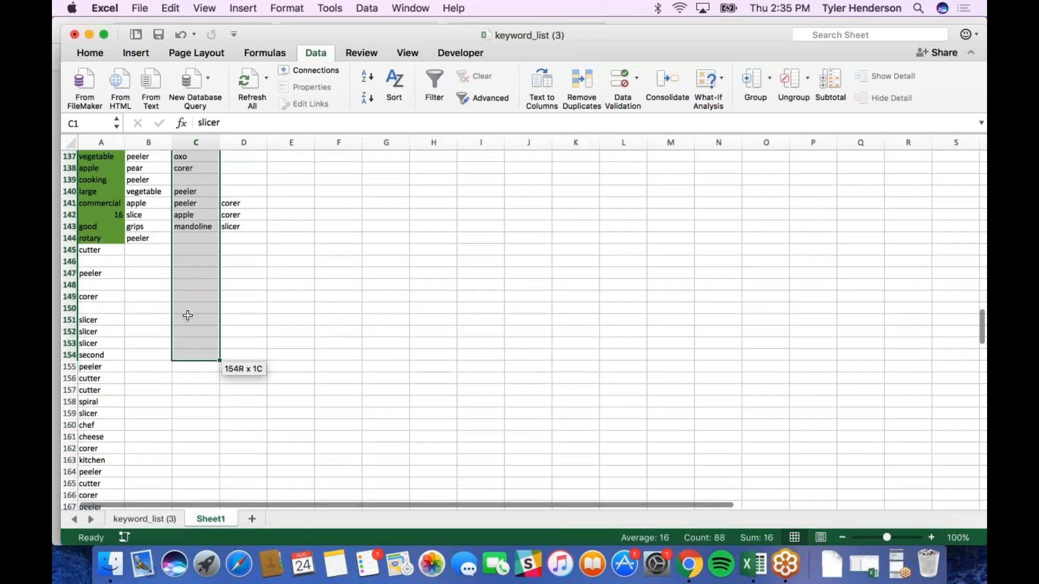
pyautogui.scroll(-20, 135, 238)
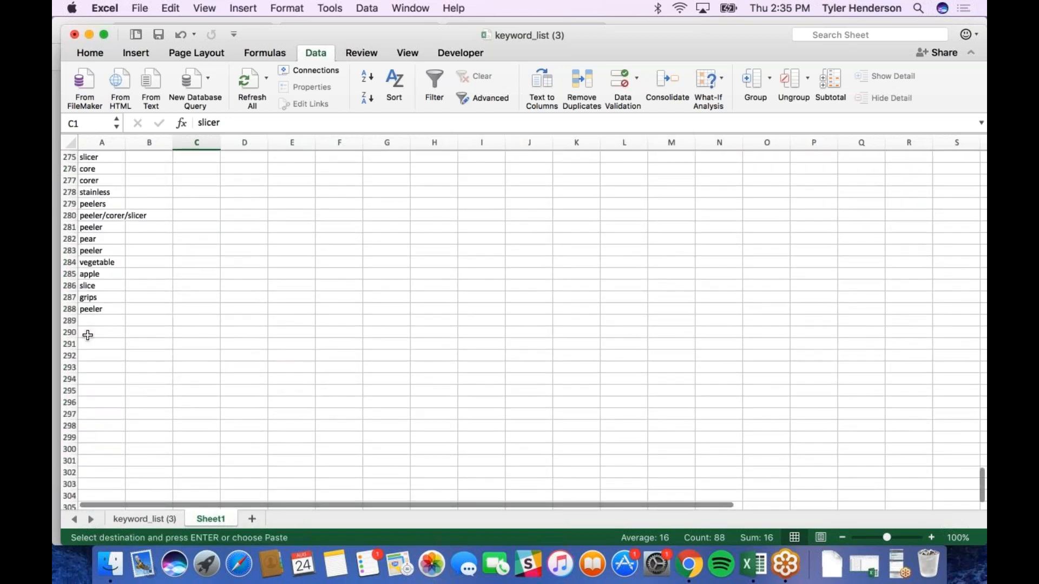
pyautogui.press('super+v')
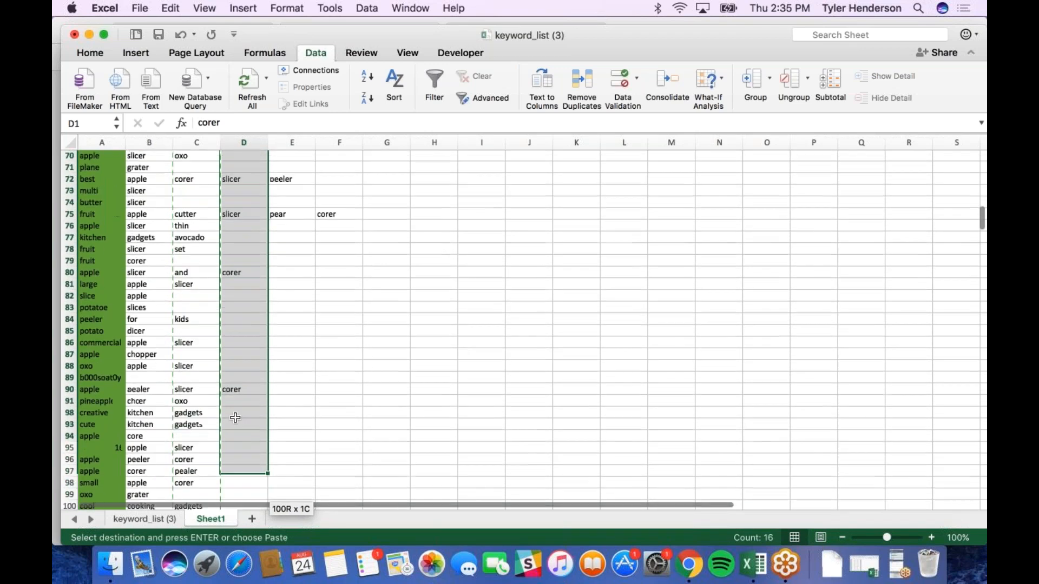
pyautogui.moveTo(236, 529); pyautogui.dragTo(222, 407)
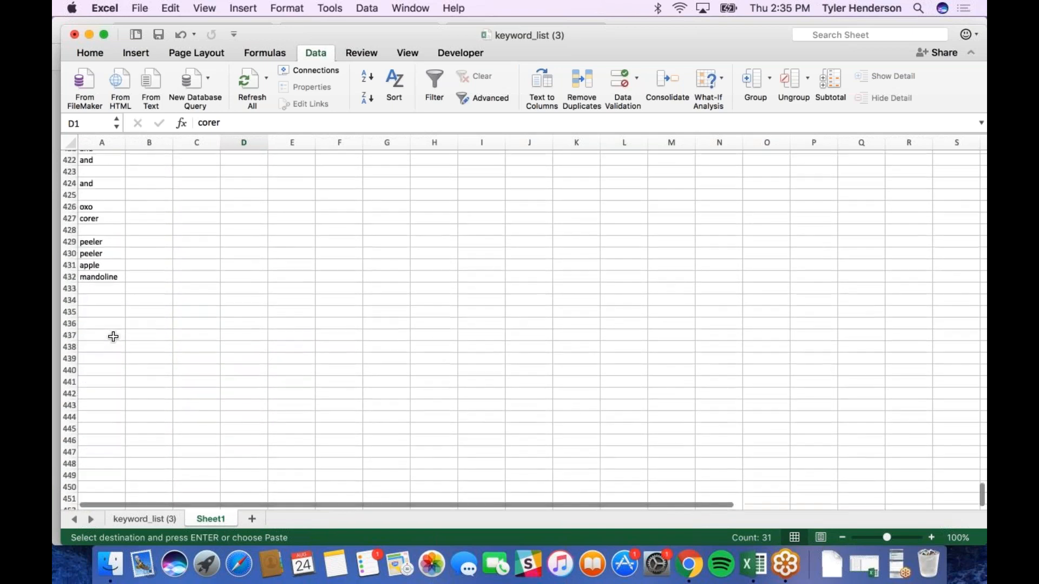
pyautogui.scroll(3, 86, 246)
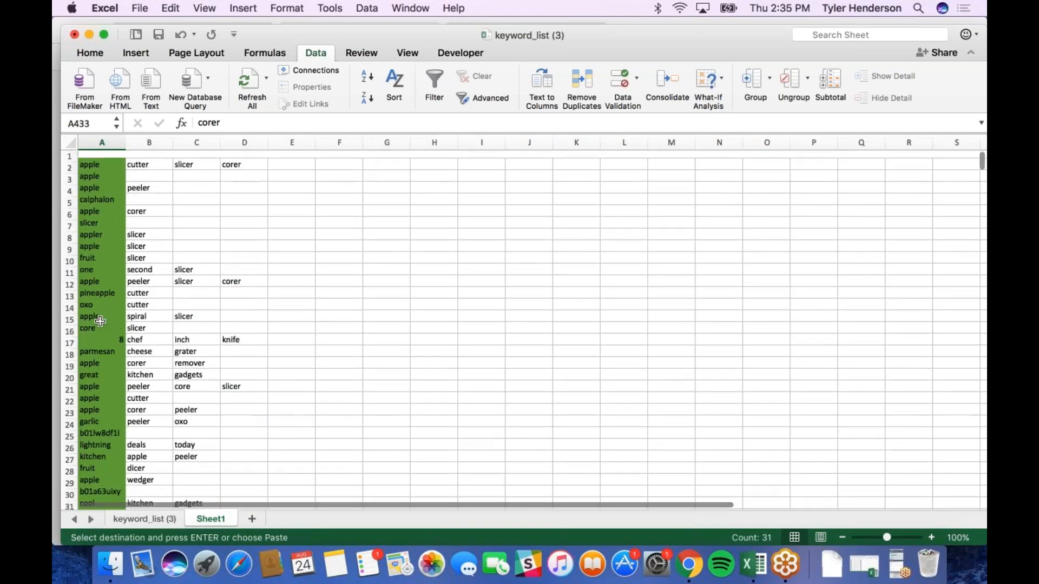
# Step: Clear the contents of columns B through E on Sheet1
pyautogui.moveTo(141, 143); pyautogui.dragTo(284, 157)
pyautogui.press('Delete')
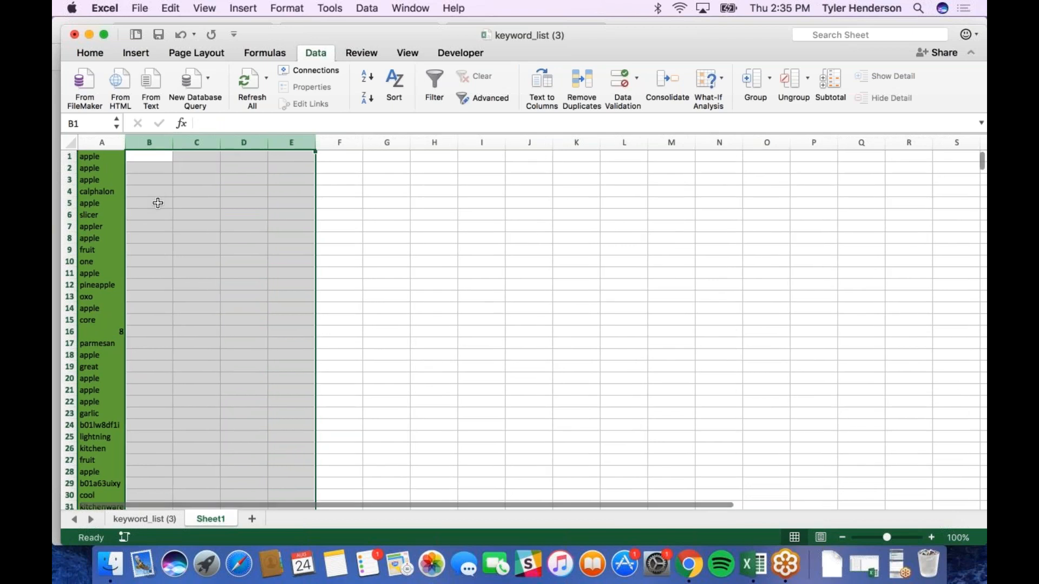
pyautogui.click(157, 202)
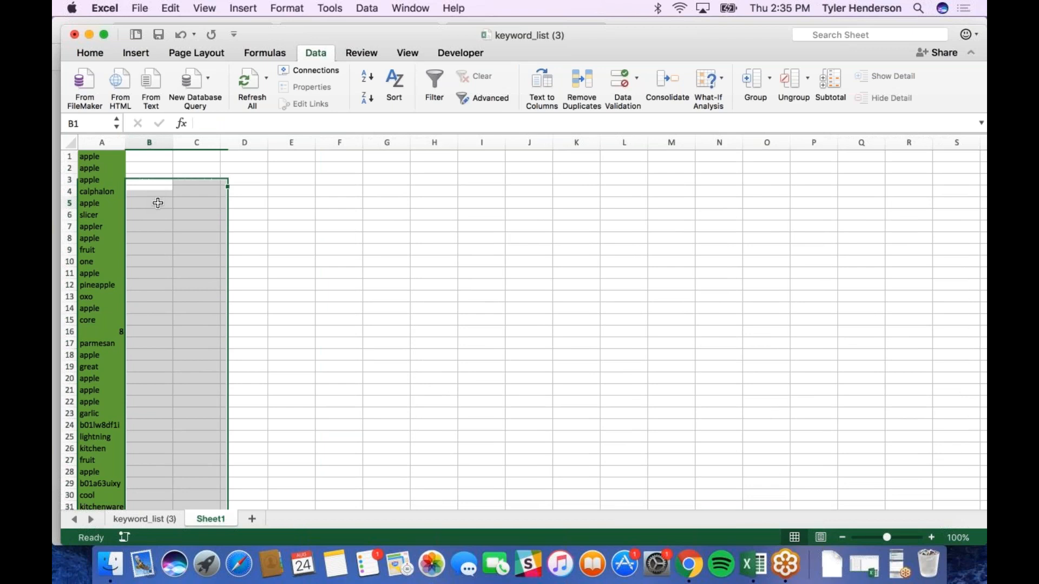
# Step: Copy the stray word "corer" from F75 to the end of the column A list, into A576
pyautogui.scroll(-15, 162, 209)
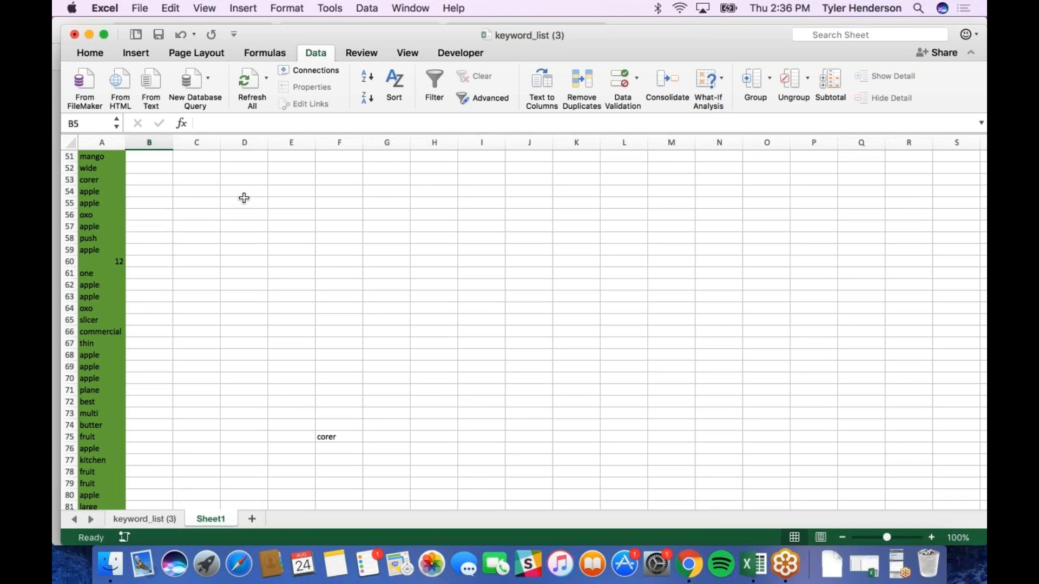
pyautogui.scroll(-1, 327, 338)
pyautogui.scroll(3, 327, 337)
pyautogui.scroll(-2, 327, 338)
pyautogui.moveTo(327, 438); pyautogui.dragTo(323, 355)
pyautogui.press('super+c')
pyautogui.scroll(-20, 124, 357)
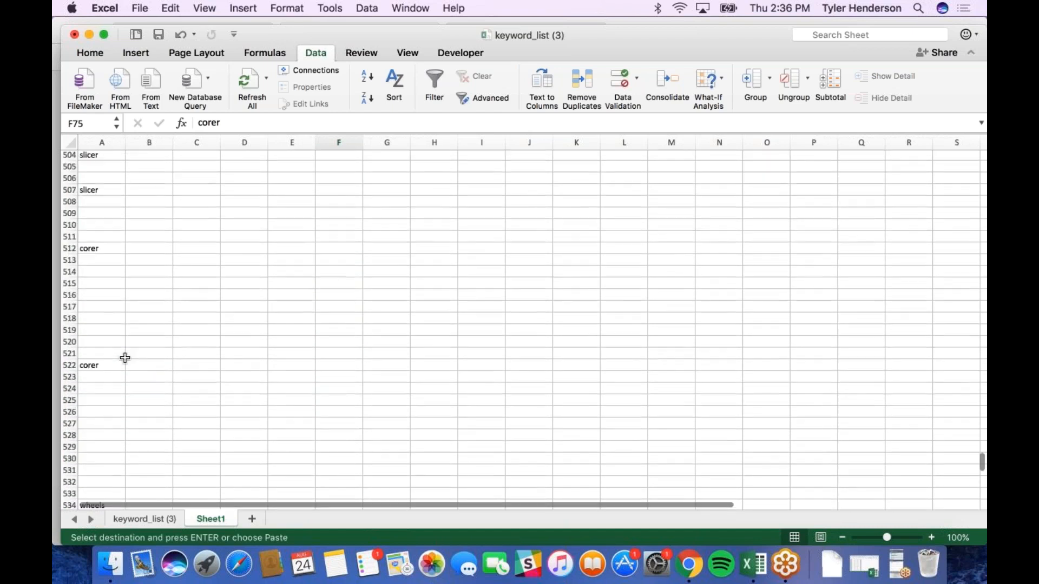
pyautogui.scroll(5, 124, 358)
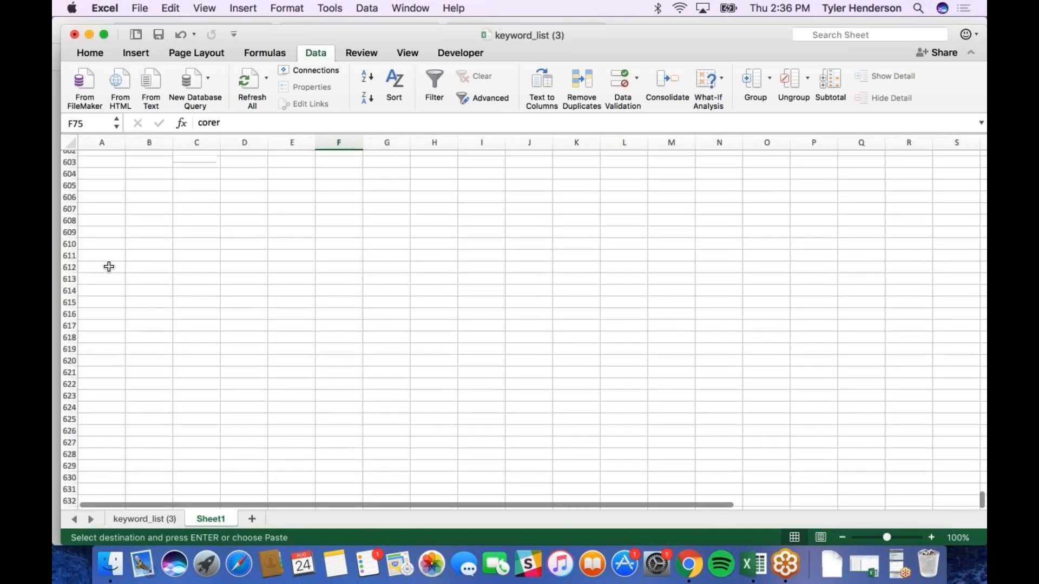
pyautogui.scroll(9, 104, 253)
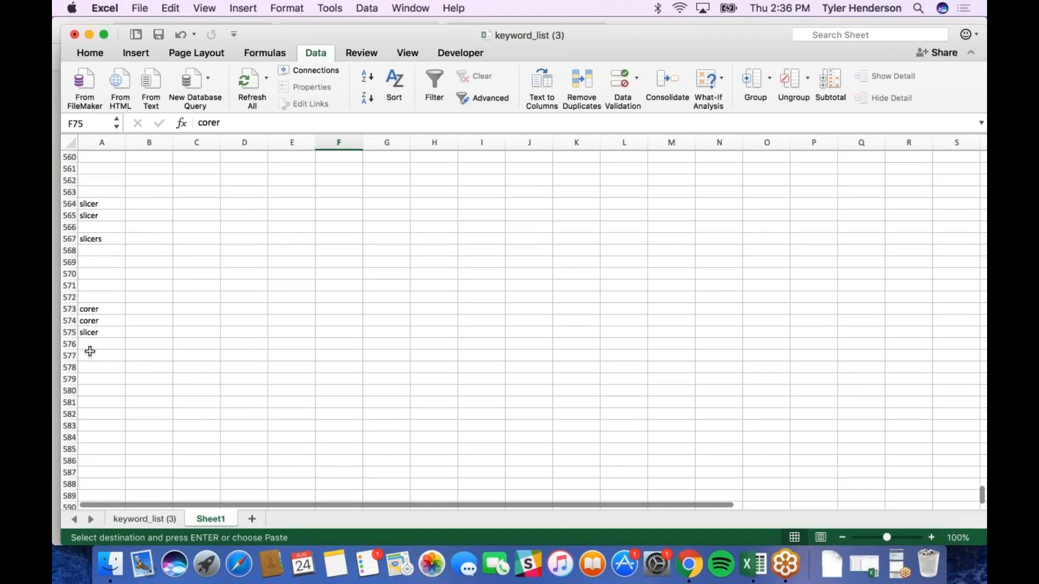
pyautogui.click(96, 346)
pyautogui.press('super+v')
# Step: Remove the duplicate values from column A of Sheet1
pyautogui.scroll(20, 96, 345)
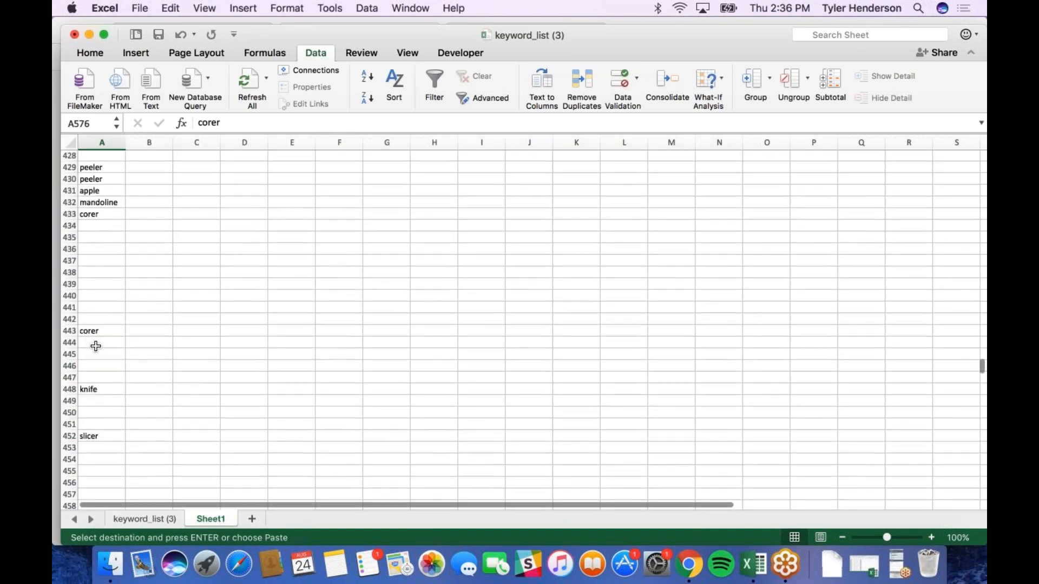
pyautogui.scroll(20, 96, 344)
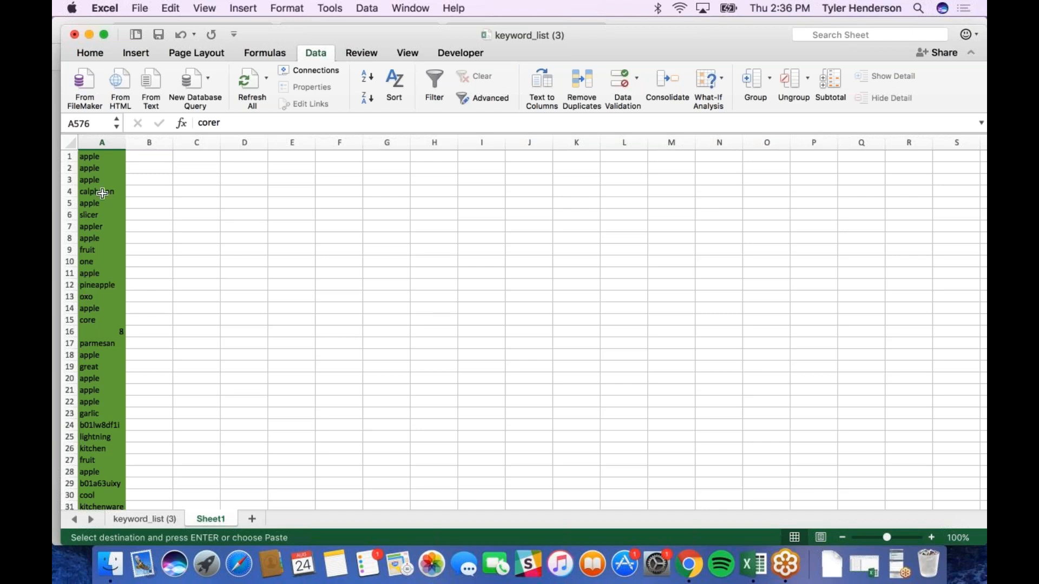
pyautogui.scroll(-10, 98, 202)
pyautogui.scroll(-20, 98, 203)
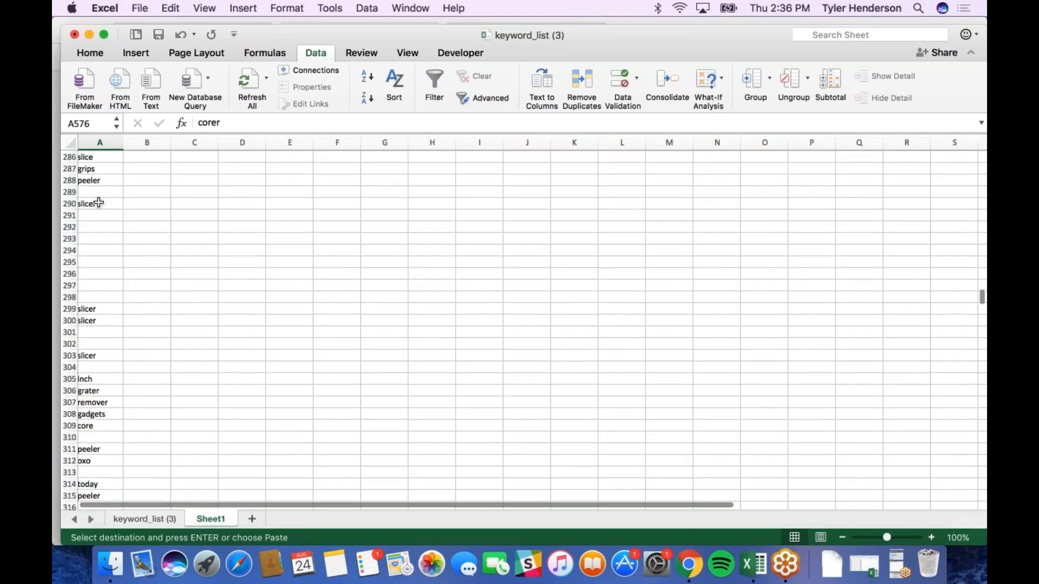
pyautogui.scroll(-20, 98, 202)
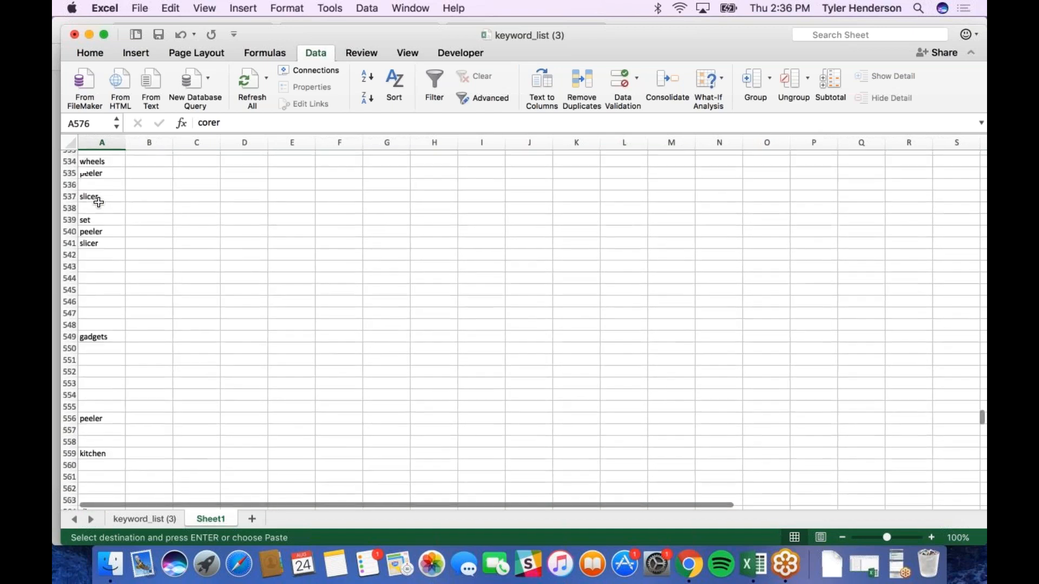
pyautogui.scroll(20, 98, 202)
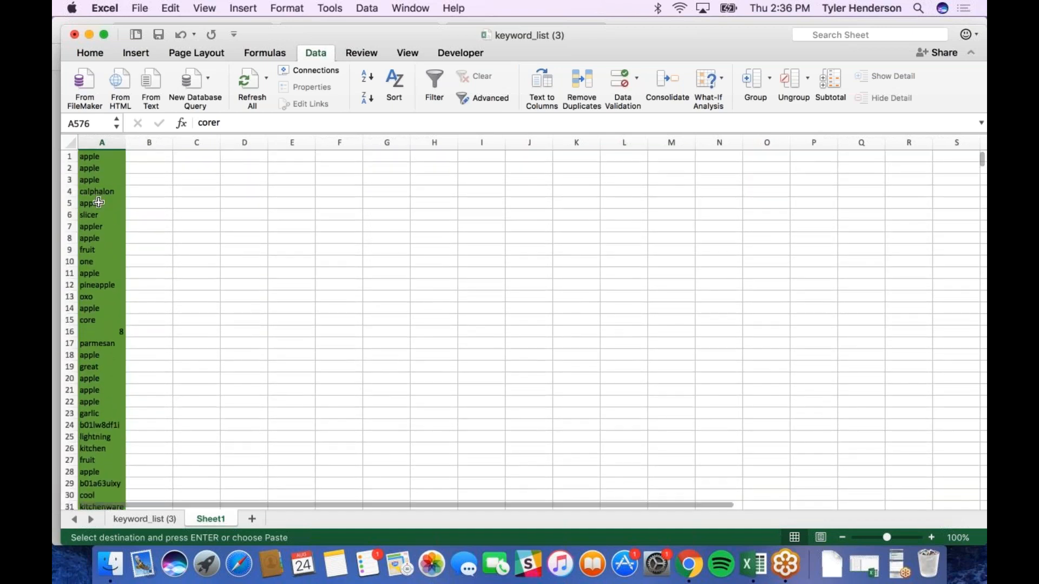
pyautogui.click(97, 142)
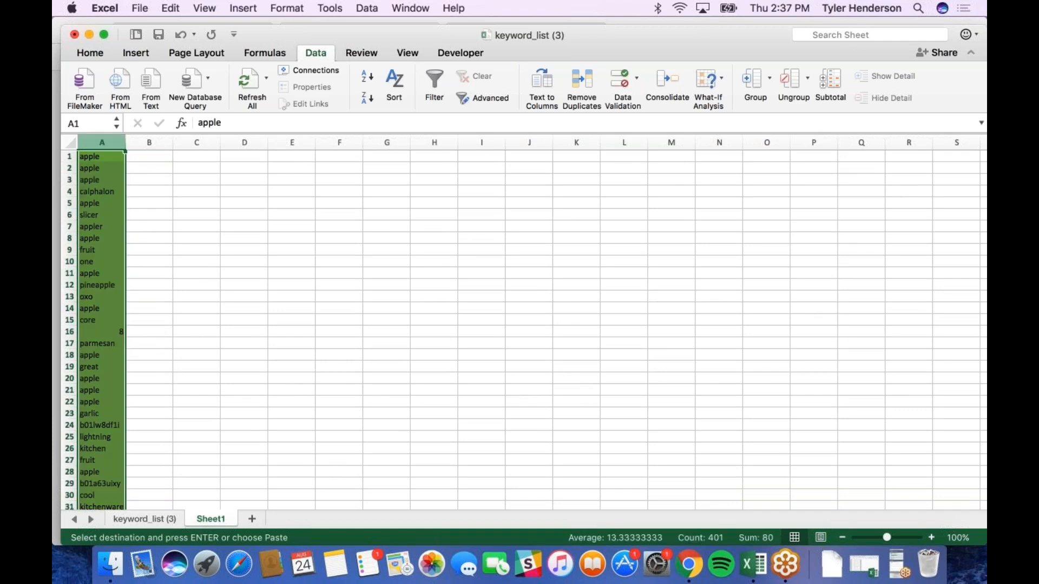
pyautogui.click(573, 86)
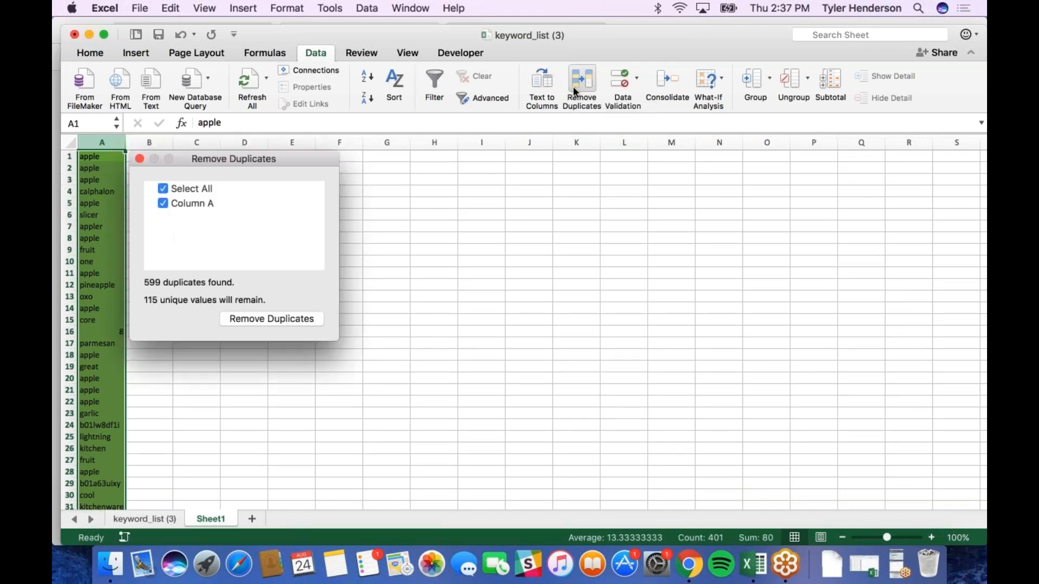
pyautogui.click(274, 318)
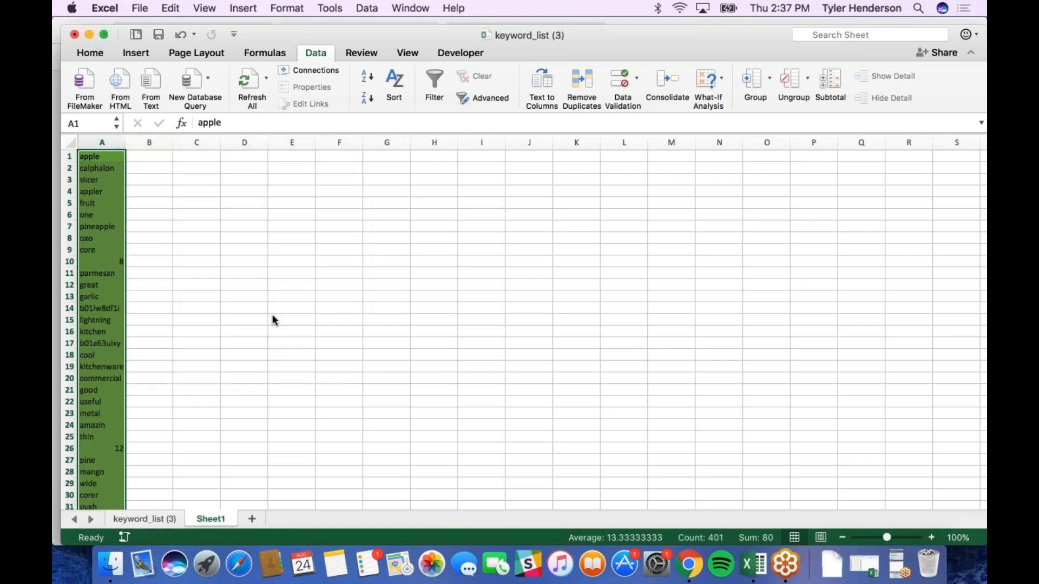
# Step: Check through the deduplicated word list and clear the brand name "calphalon" from A2
pyautogui.scroll(-20, 120, 240)
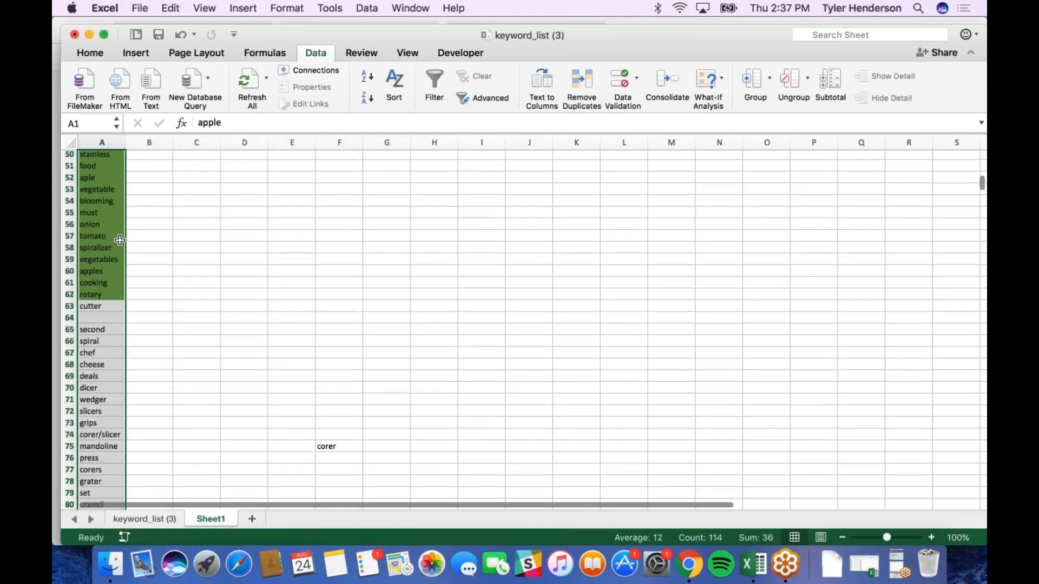
pyautogui.scroll(-5, 120, 239)
pyautogui.scroll(7, 116, 236)
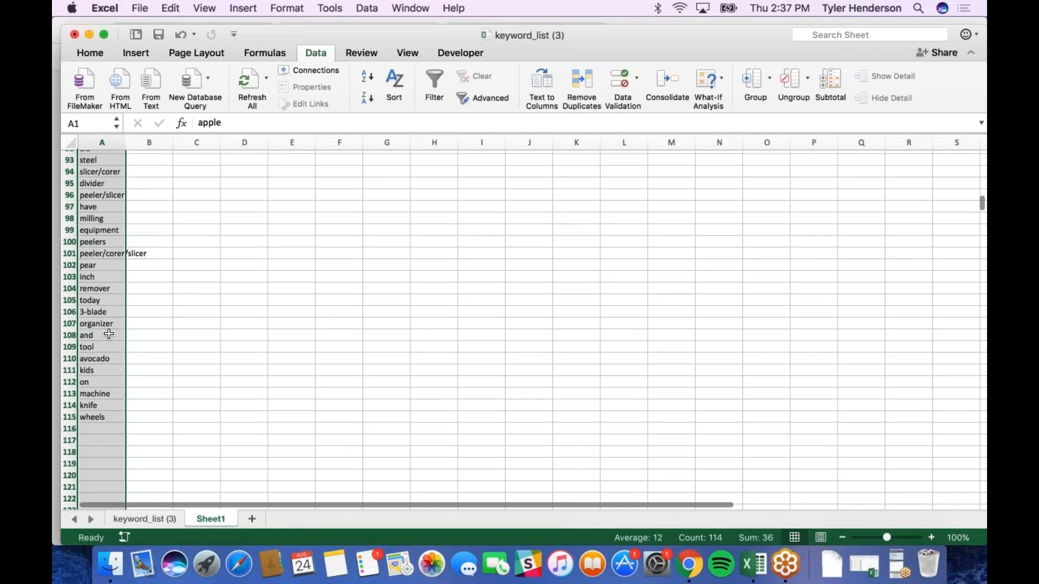
pyautogui.click(103, 367)
pyautogui.press('super+shift+Up')
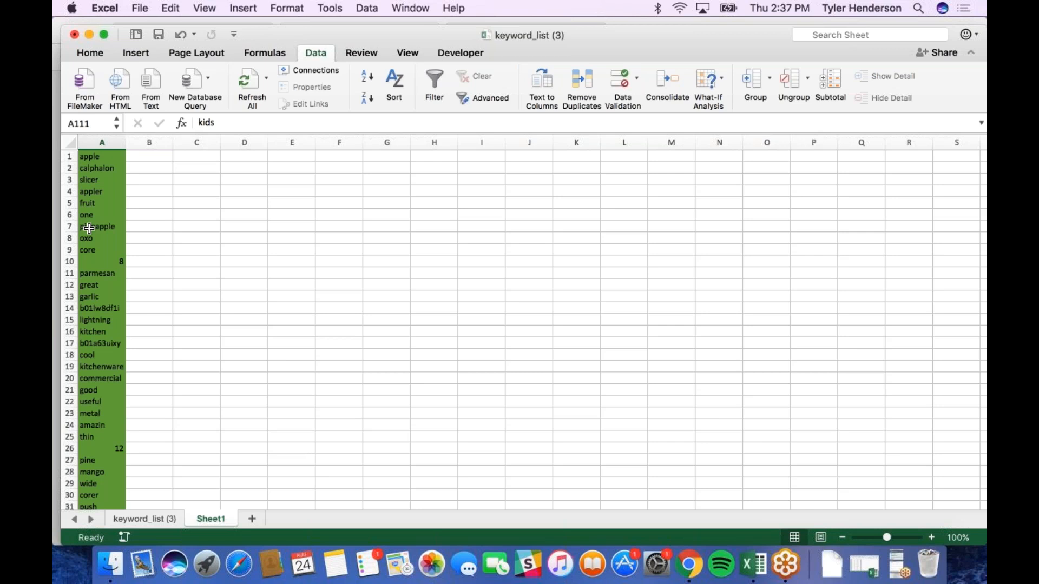
pyautogui.click(102, 158)
pyautogui.click(104, 170)
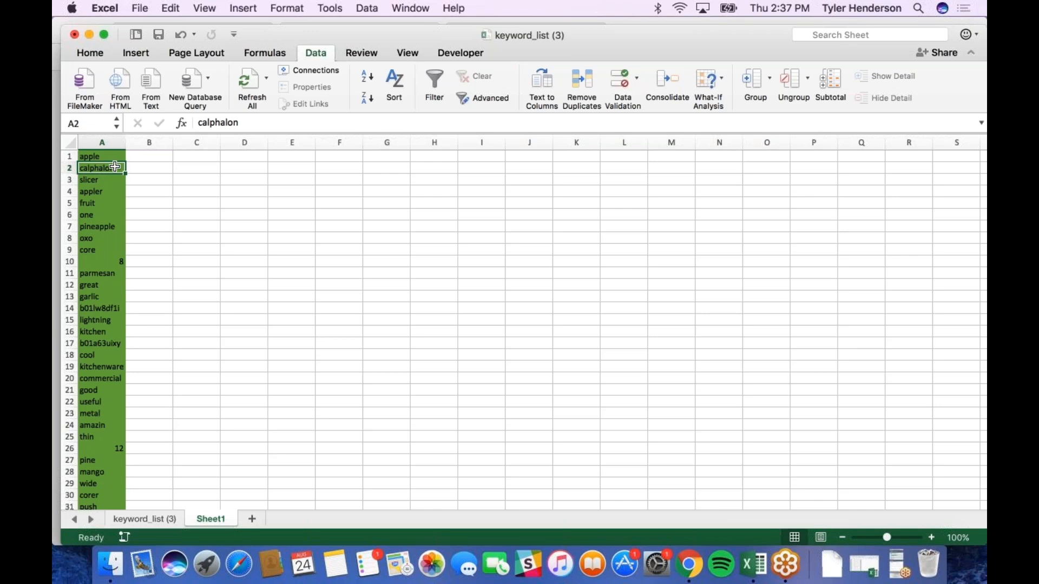
pyautogui.click(104, 182)
pyautogui.click(103, 170)
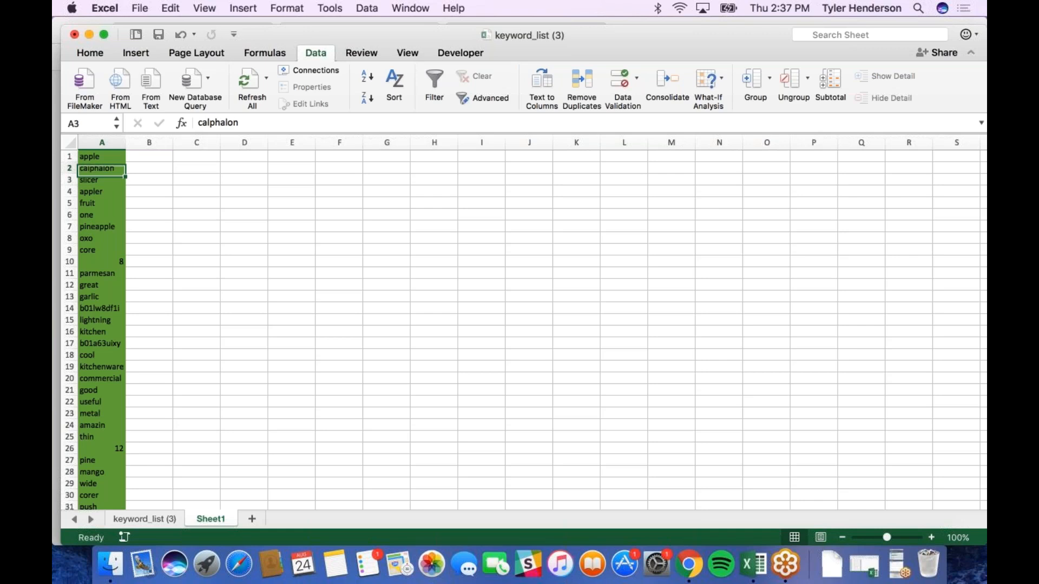
pyautogui.press('BackSpace')
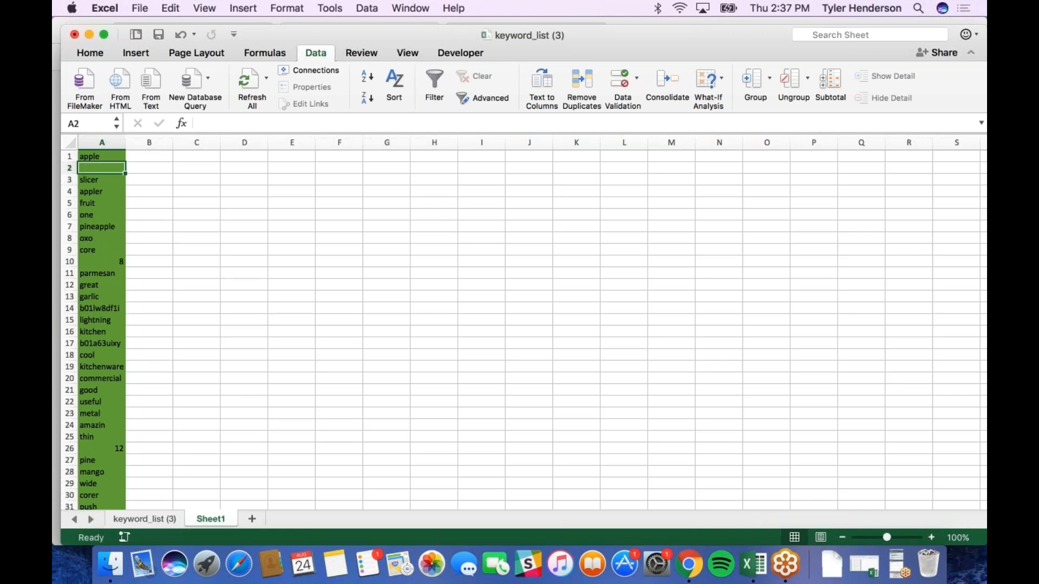
# Step: Clear the words "pineapple" in A7 and "oxo" in A8
pyautogui.click(108, 225)
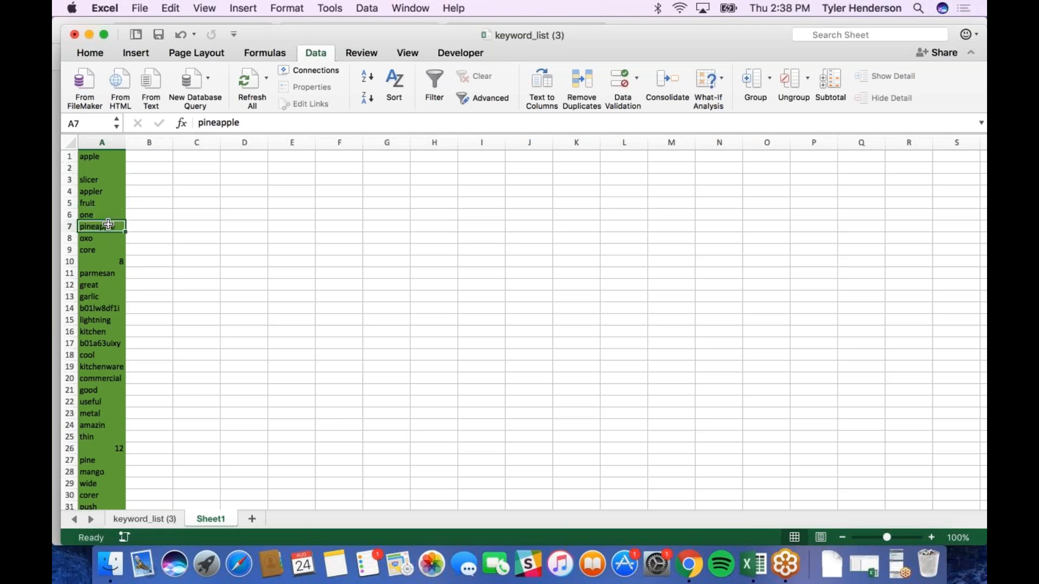
pyautogui.press('BackSpace')
pyautogui.click(105, 263)
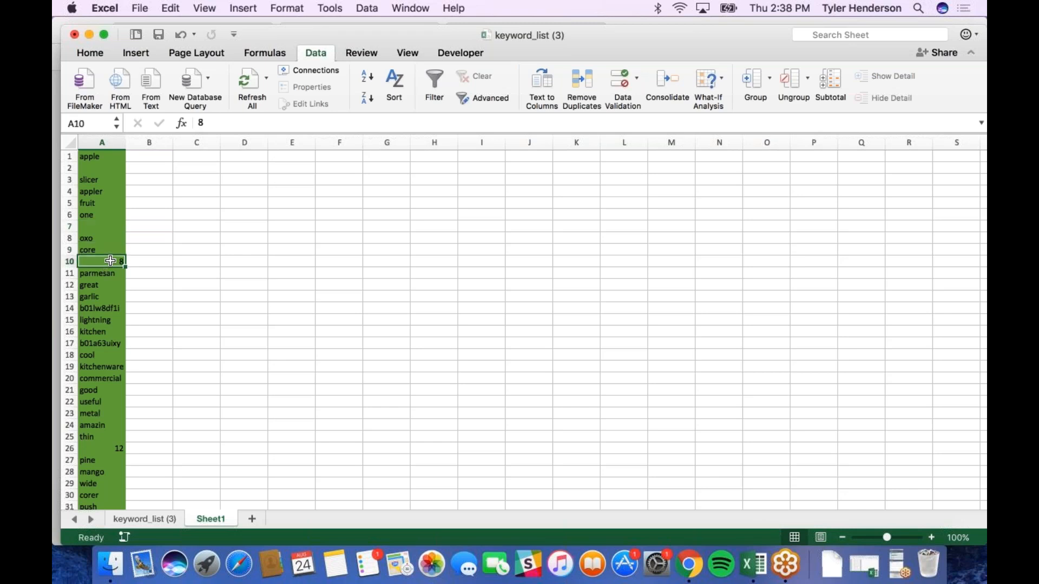
pyautogui.click(95, 240)
pyautogui.press('Delete')
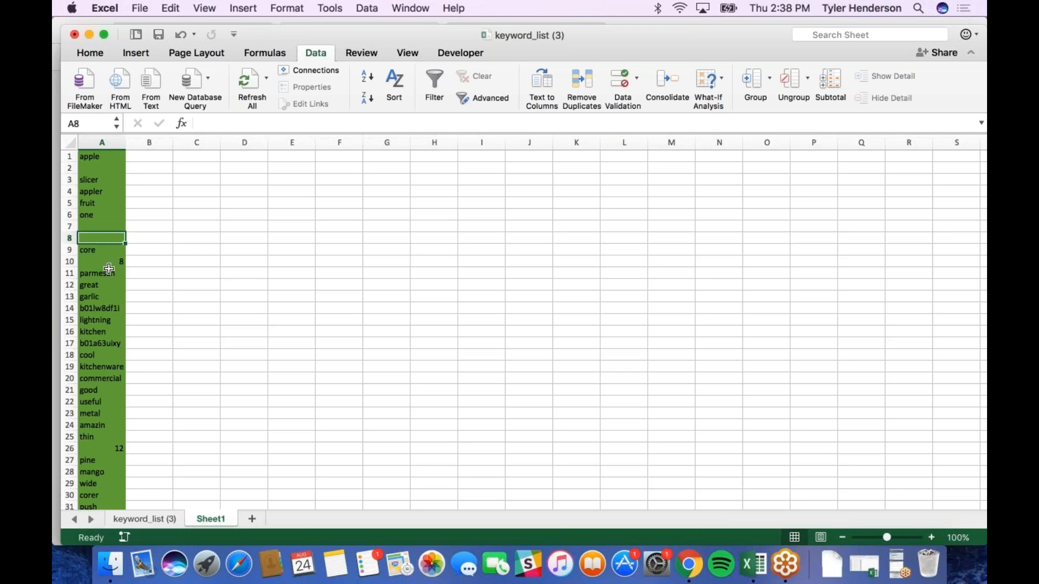
# Step: Clear the product codes "b01lw8df1i" in A14 and "b01a63uixy" in A17
pyautogui.click(120, 263)
pyautogui.moveTo(121, 263); pyautogui.dragTo(121, 263)
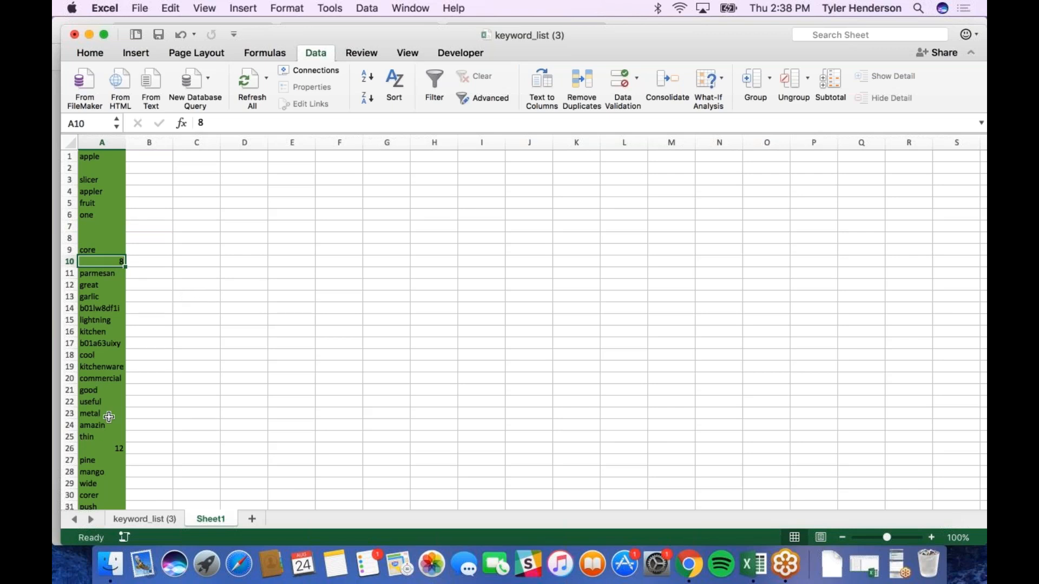
pyautogui.click(109, 447)
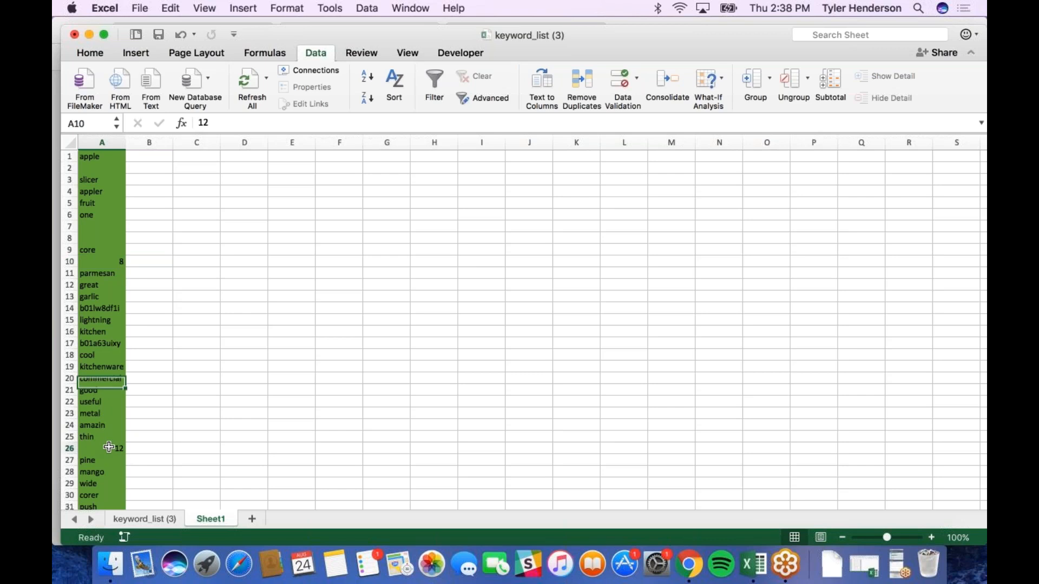
pyautogui.click(106, 306)
pyautogui.press('Delete')
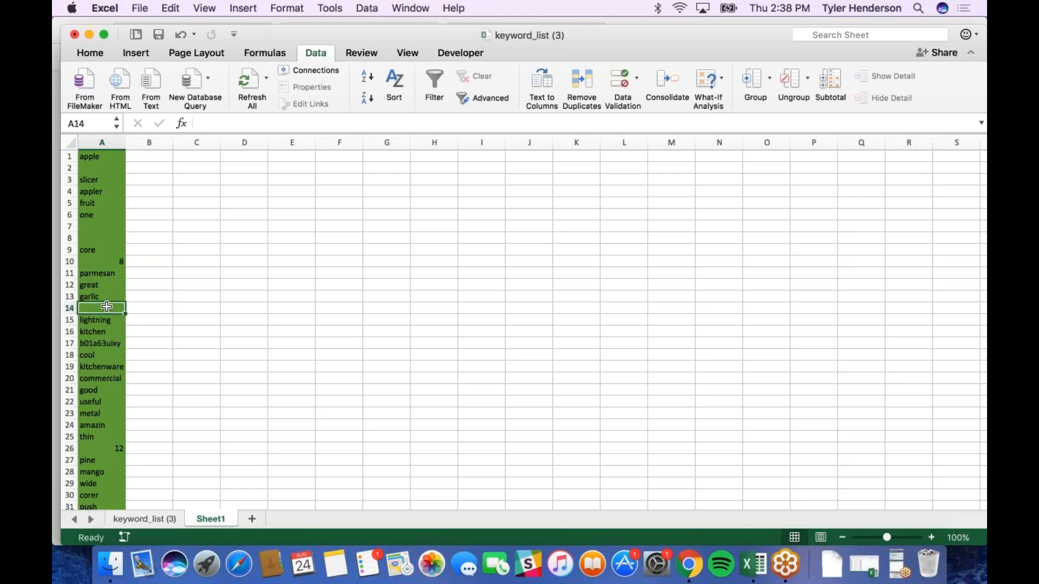
pyautogui.click(93, 343)
pyautogui.press('Delete')
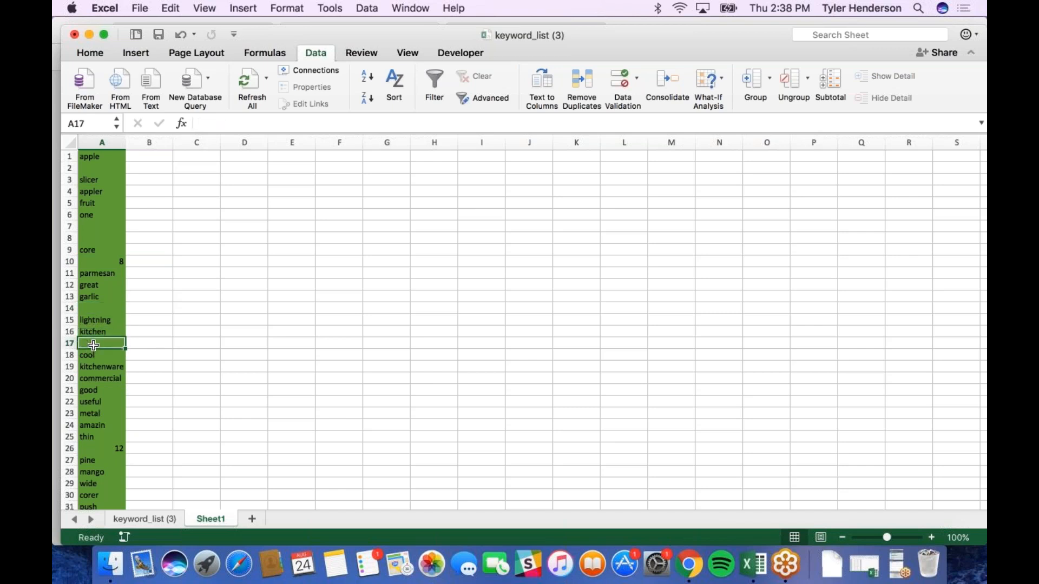
# Step: Clear the word "kitchenware" from A19
pyautogui.scroll(-1, 93, 345)
pyautogui.scroll(-1, 93, 345)
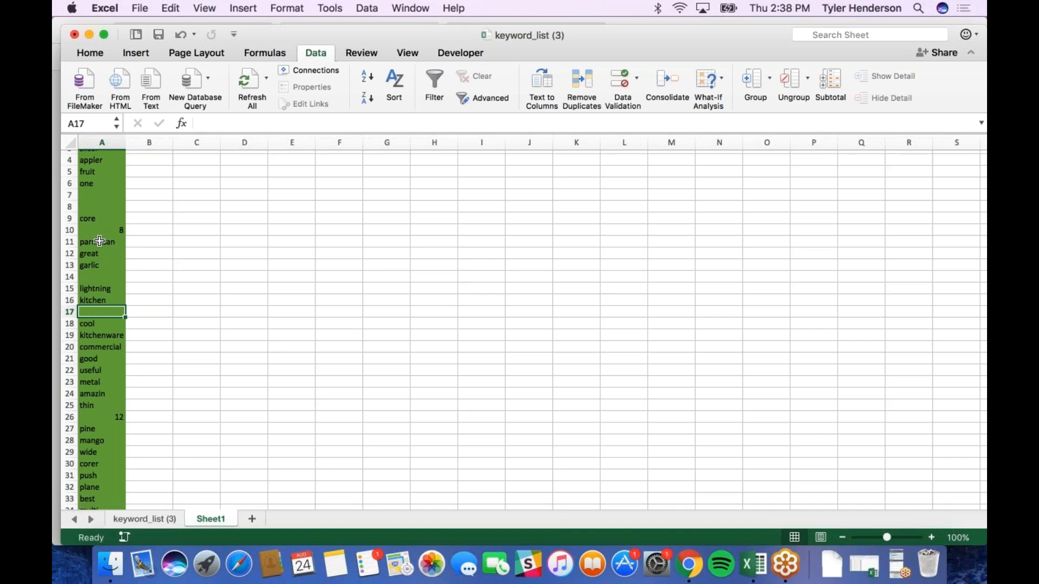
pyautogui.click(83, 243)
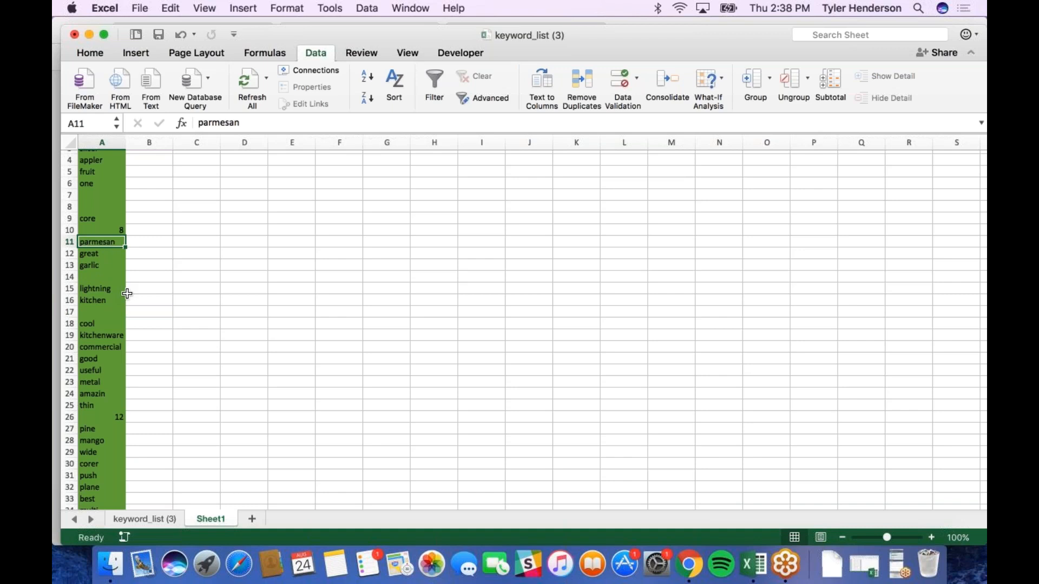
pyautogui.click(92, 335)
pyautogui.press('Delete')
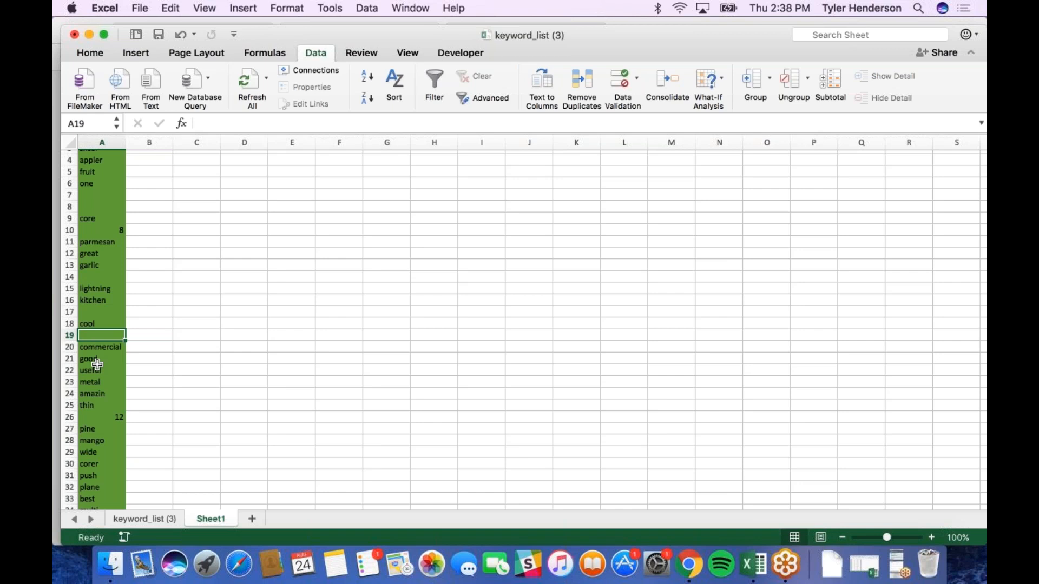
# Step: Review the remaining single words in column A through to the end of the list
pyautogui.click(99, 359)
pyautogui.click(99, 371)
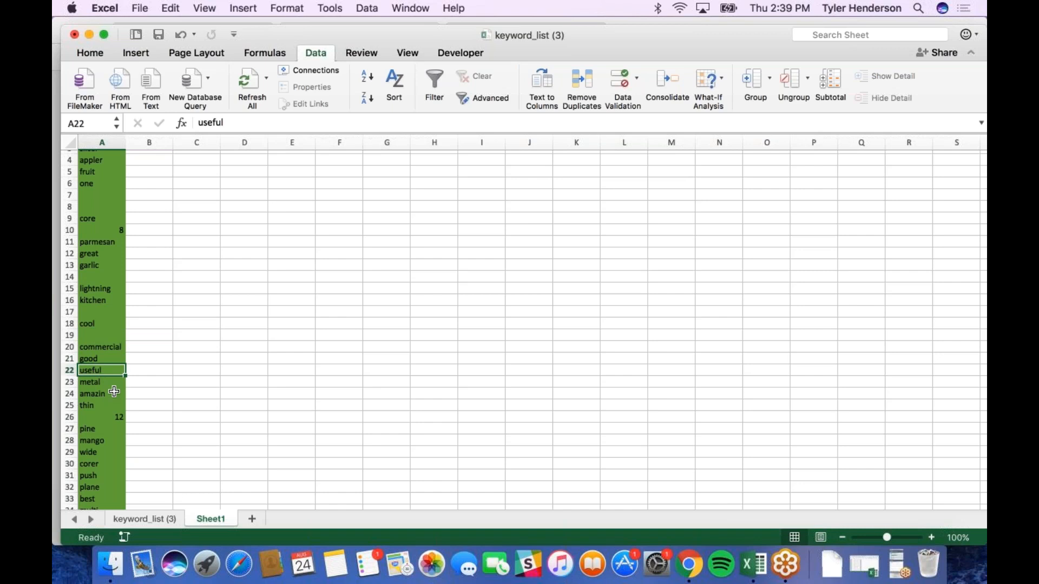
pyautogui.scroll(-1, 113, 392)
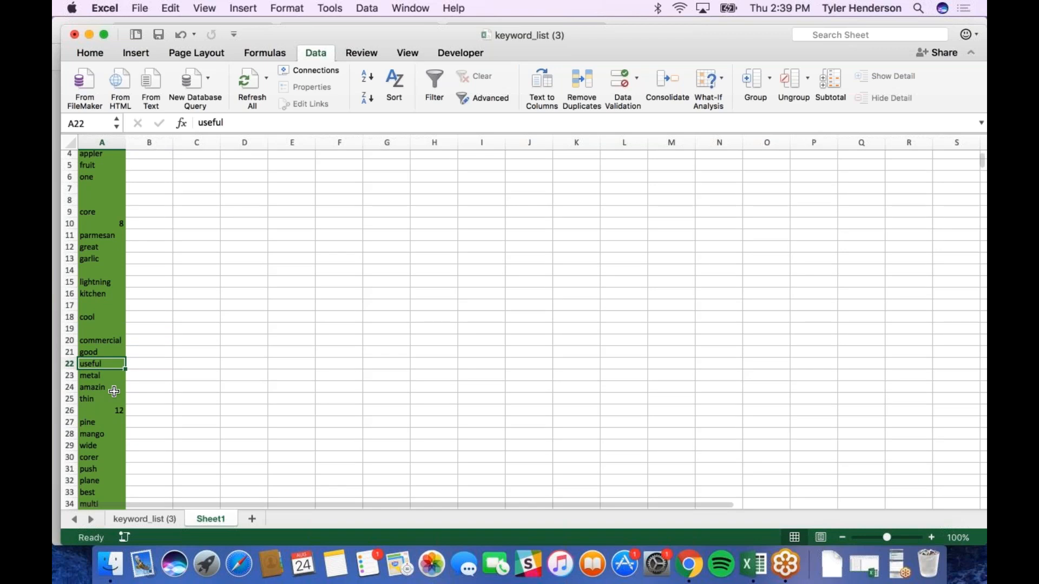
pyautogui.scroll(-10, 113, 391)
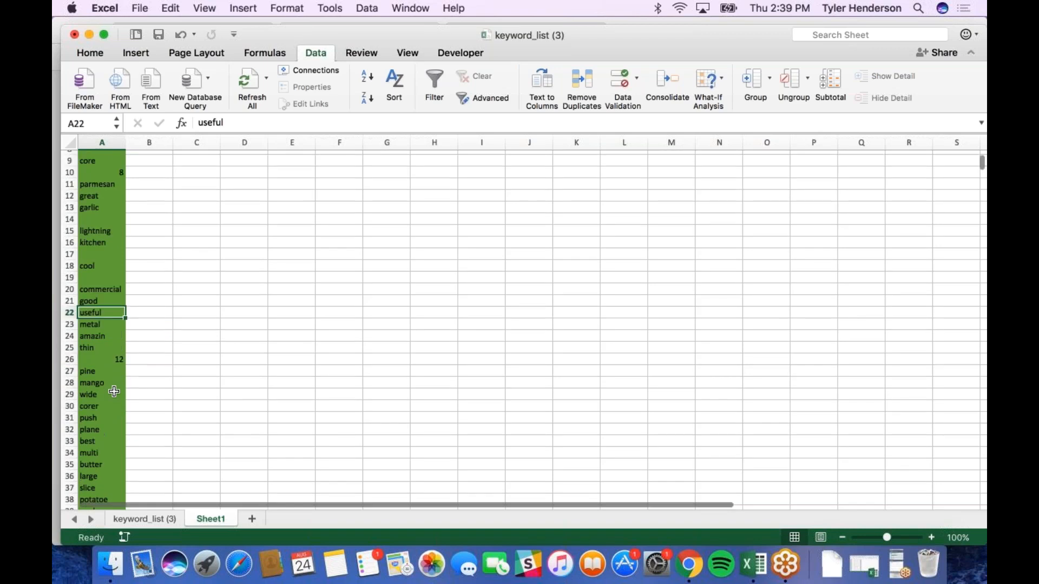
pyautogui.scroll(12, 113, 391)
pyautogui.scroll(-20, 114, 391)
pyautogui.scroll(8, 114, 391)
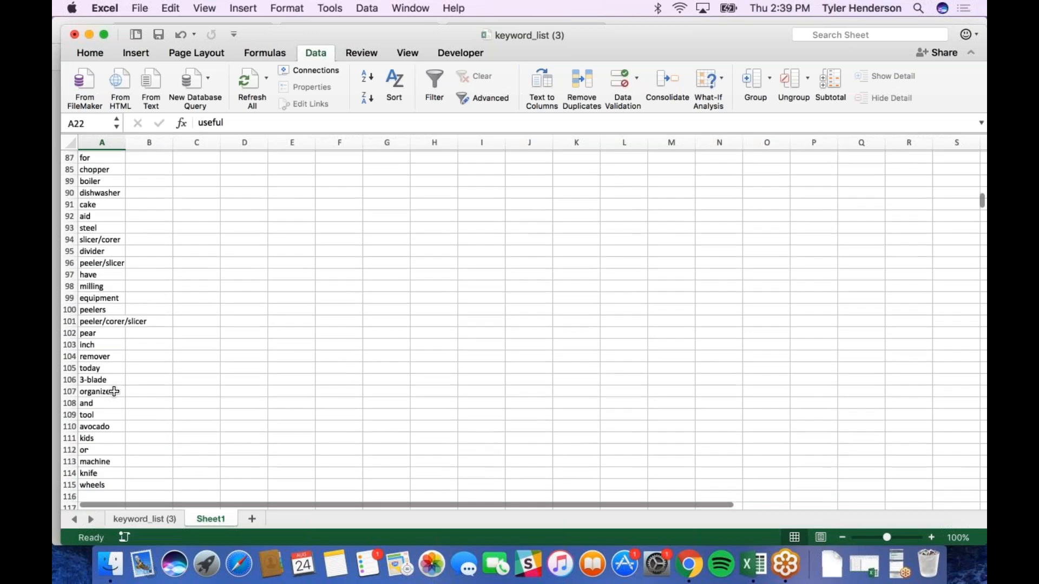
pyautogui.scroll(2, 114, 391)
pyautogui.scroll(-7, 94, 435)
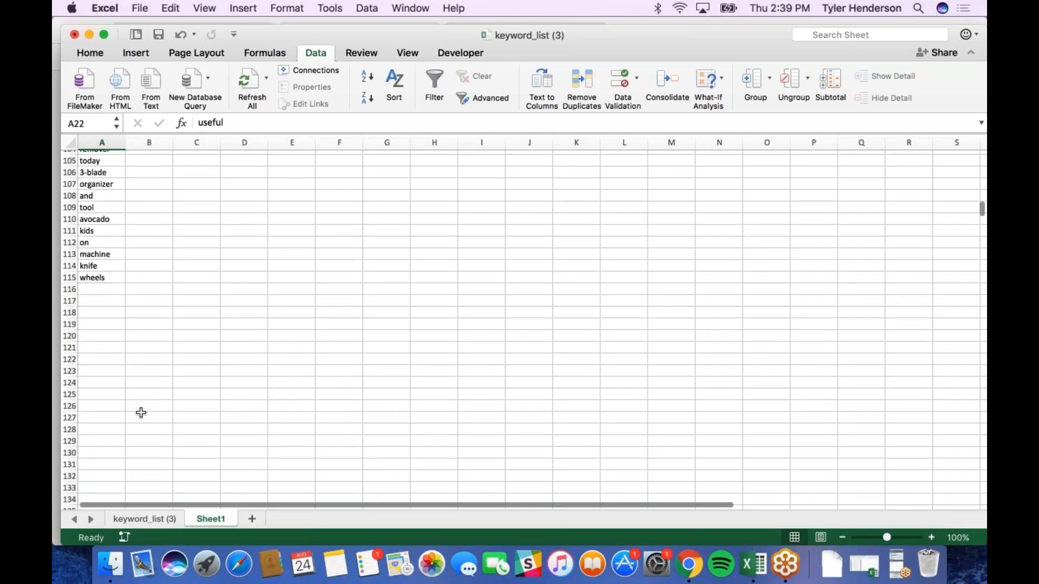
# Step: Review the score-tiered keywords on the keyword_list (3) sheet, from the green tier through the uncoloured rows into the orange tier
pyautogui.click(149, 522)
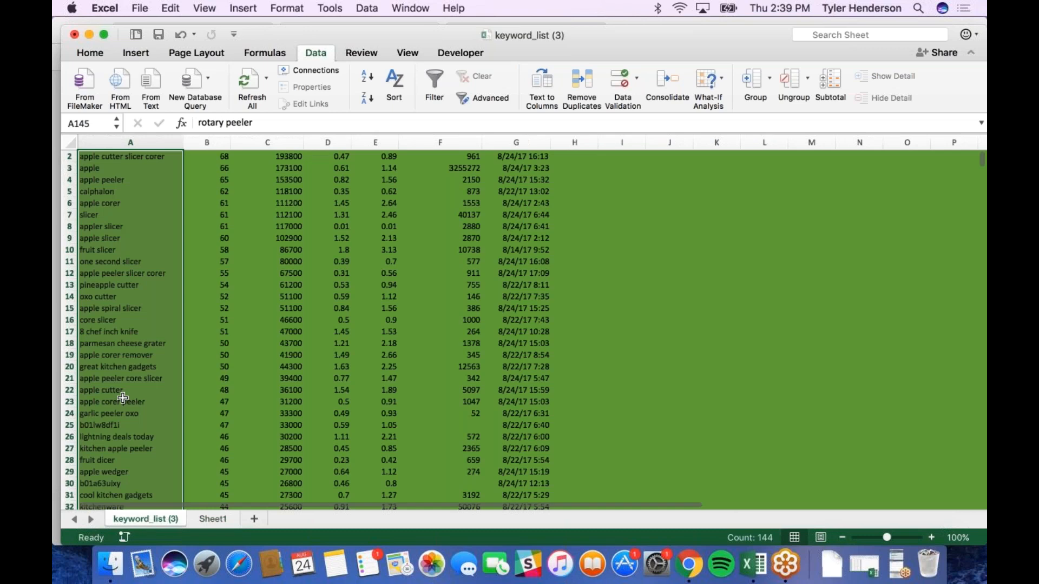
pyautogui.scroll(-20, 122, 399)
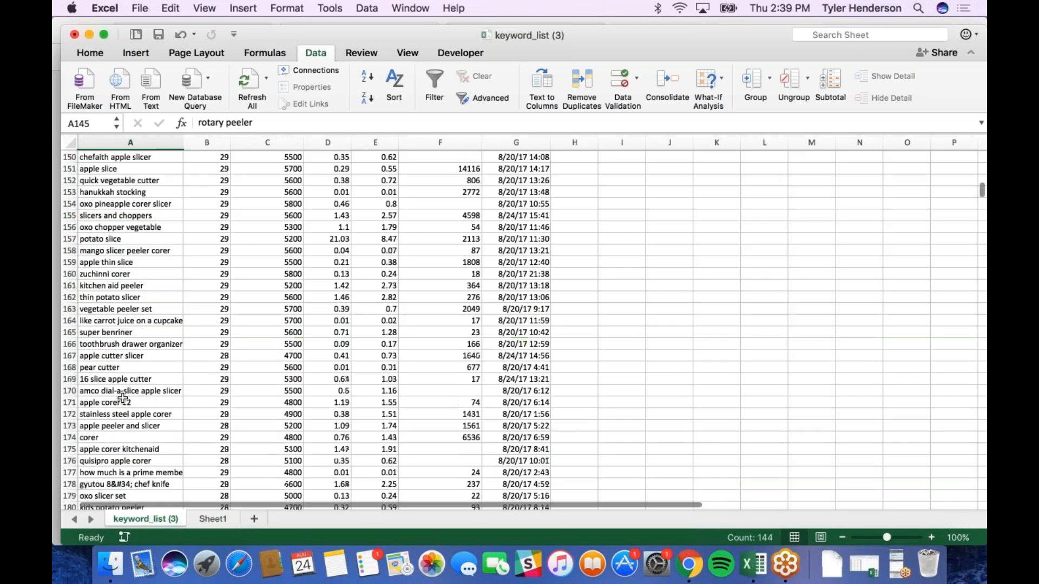
pyautogui.scroll(-20, 123, 398)
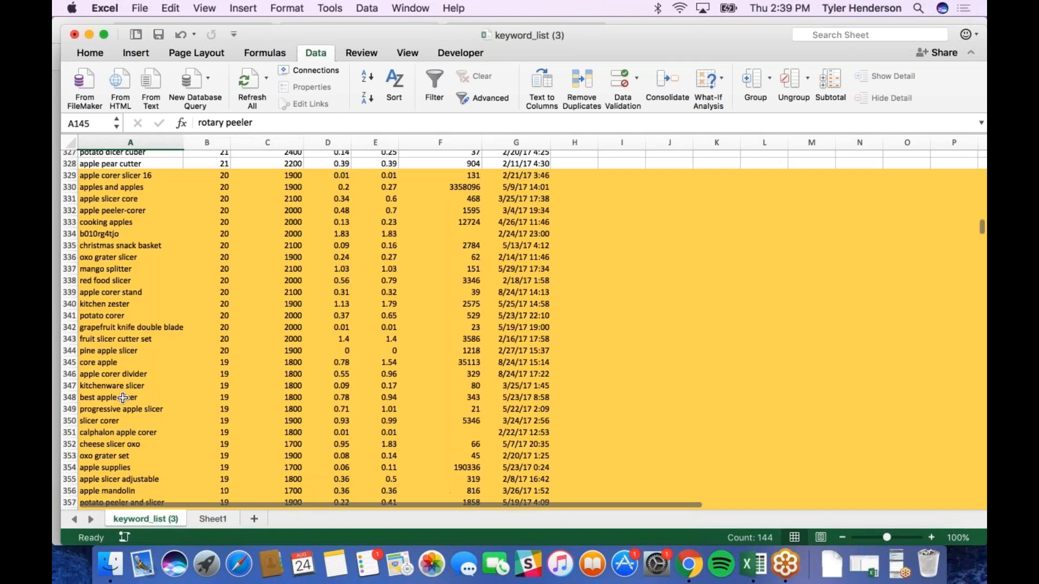
pyautogui.scroll(-12, 122, 398)
pyautogui.scroll(-6, 122, 398)
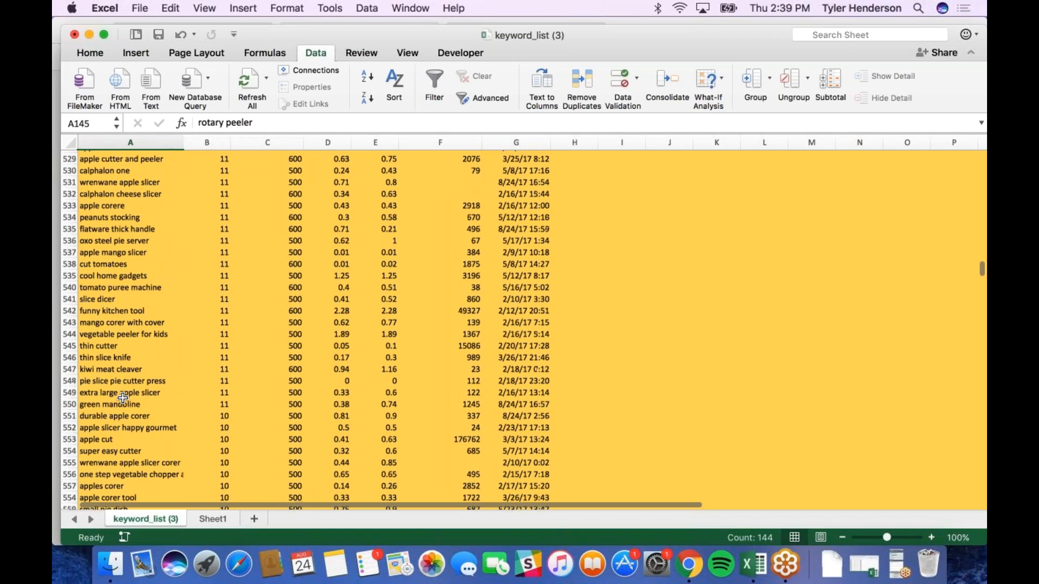
pyautogui.scroll(1, 123, 398)
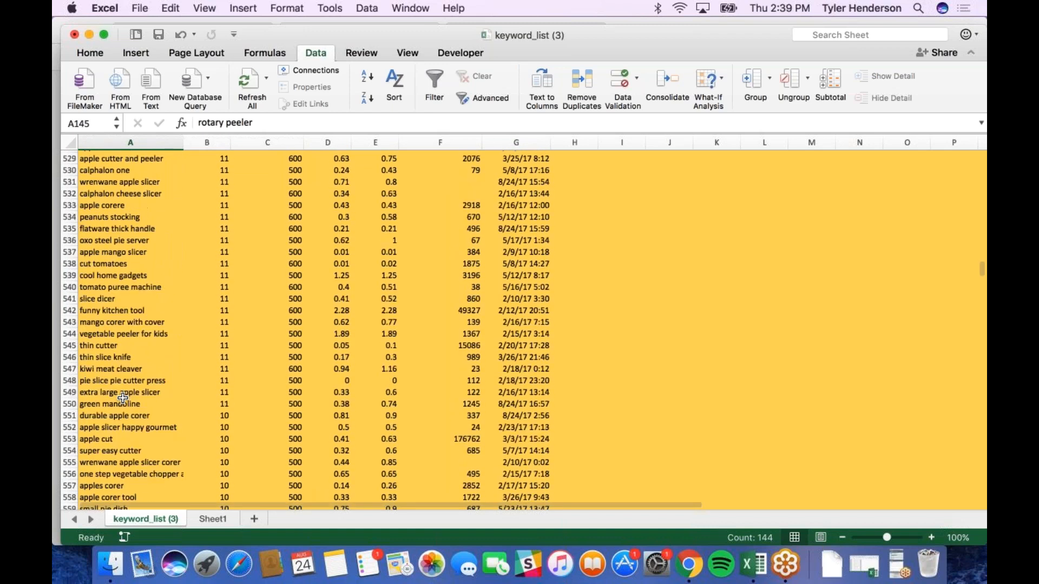
pyautogui.scroll(20, 123, 398)
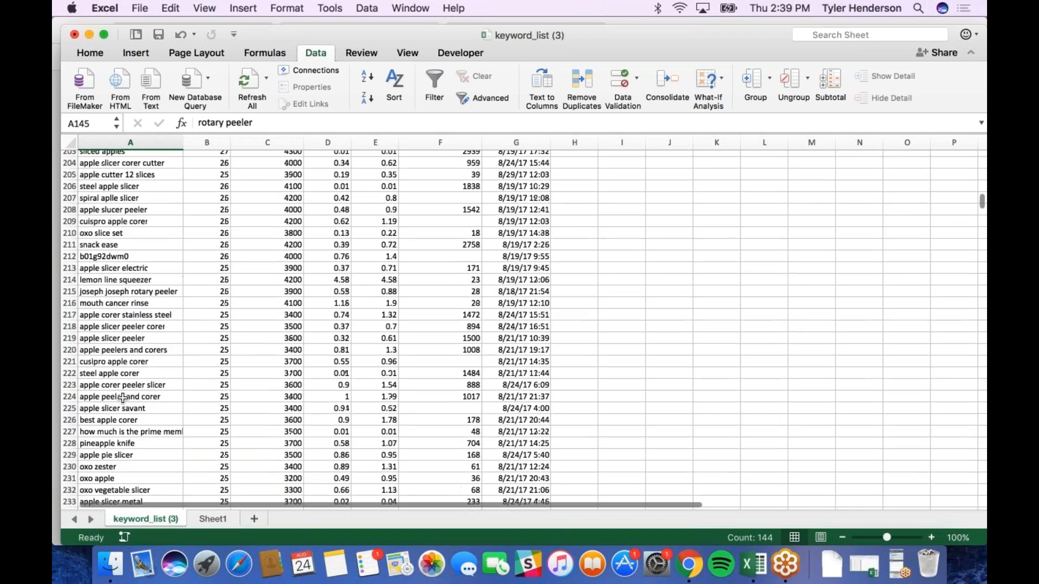
pyautogui.scroll(15, 122, 398)
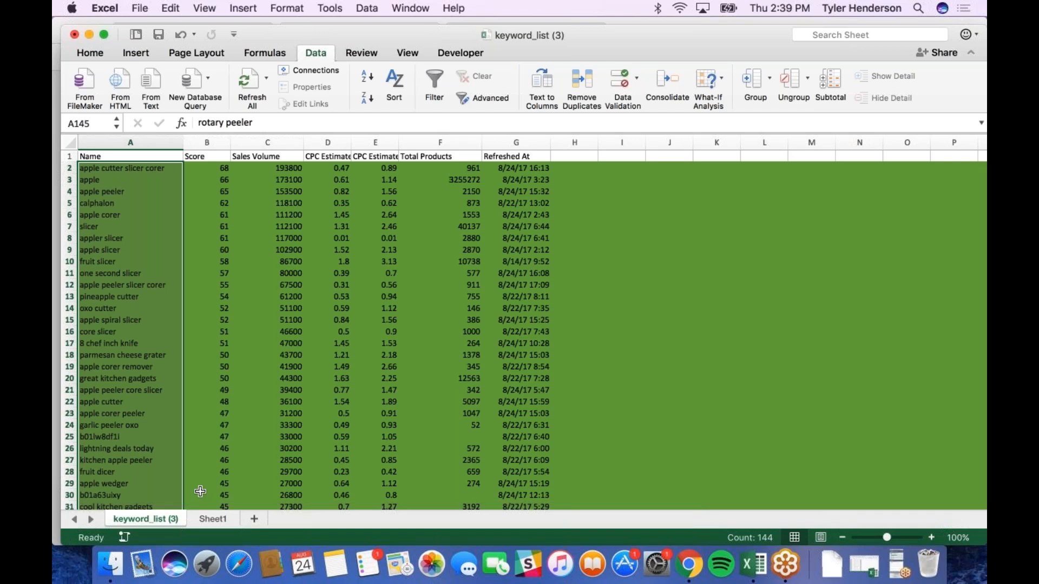
# Step: Switch to Scope in Chrome, dismiss the open download options and open the Keyword Generator
pyautogui.click(55, 389)
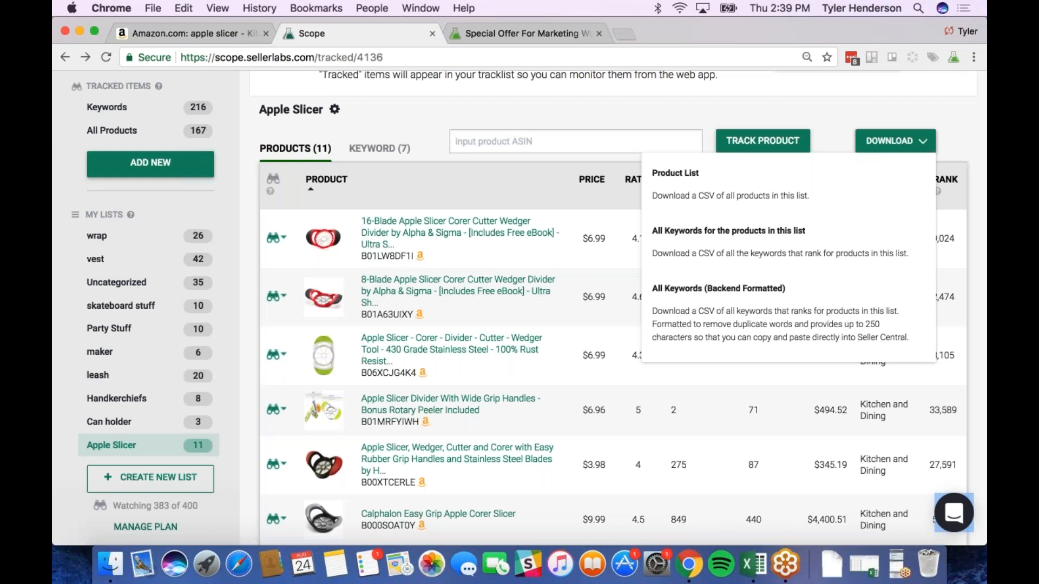
pyautogui.click(375, 126)
pyautogui.scroll(2, 375, 125)
pyautogui.scroll(3, 375, 125)
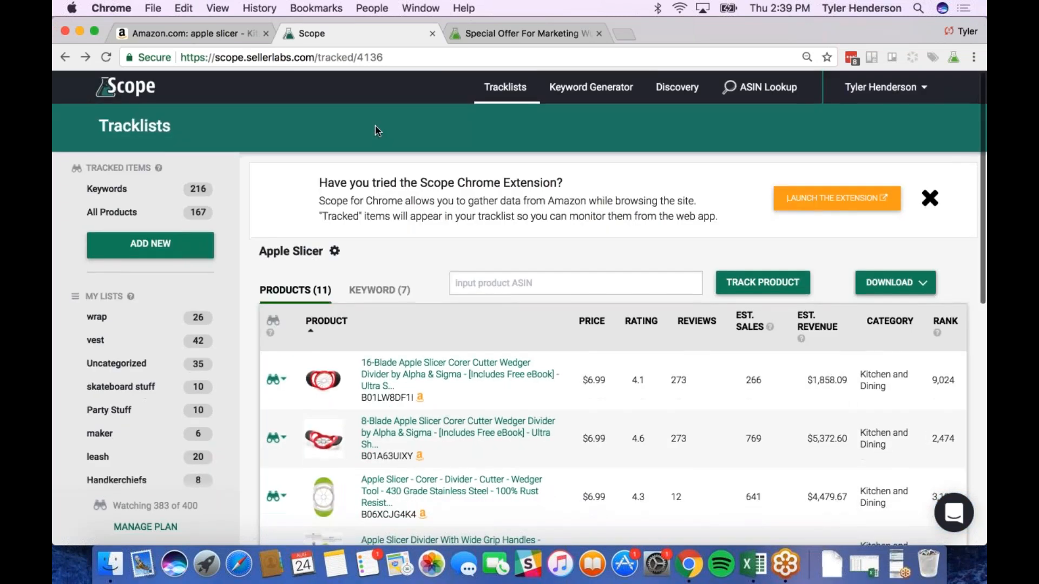
pyautogui.click(577, 96)
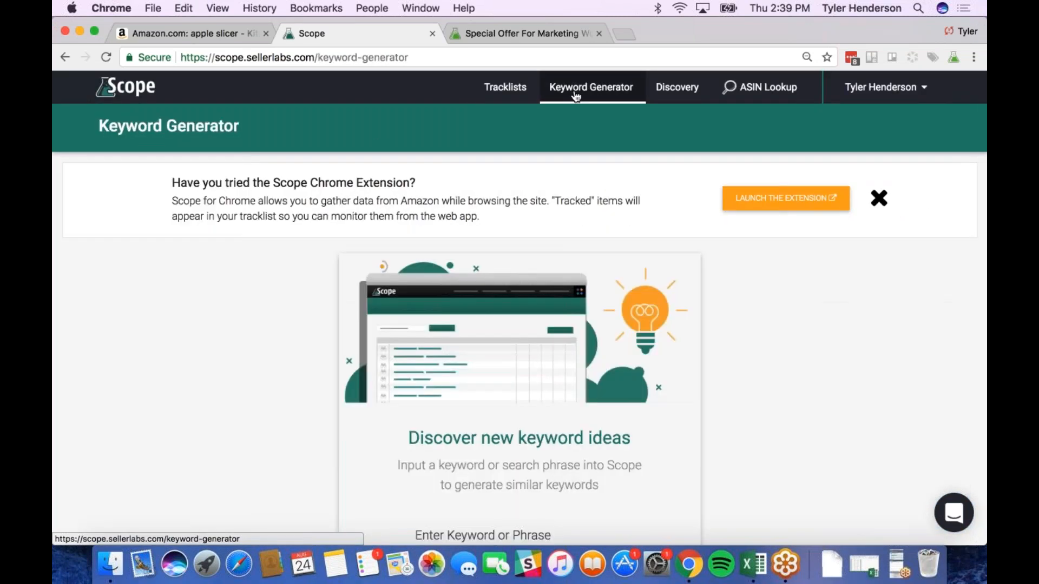
# Step: Generate keyword ideas for the phrase "apple slicer"
pyautogui.scroll(-3, 576, 96)
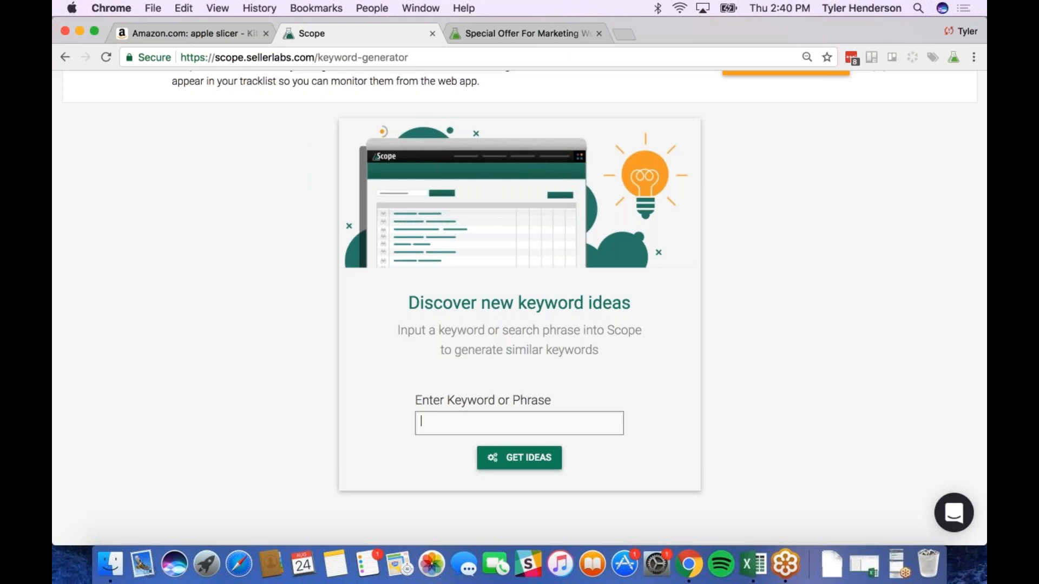
pyautogui.write('appl')
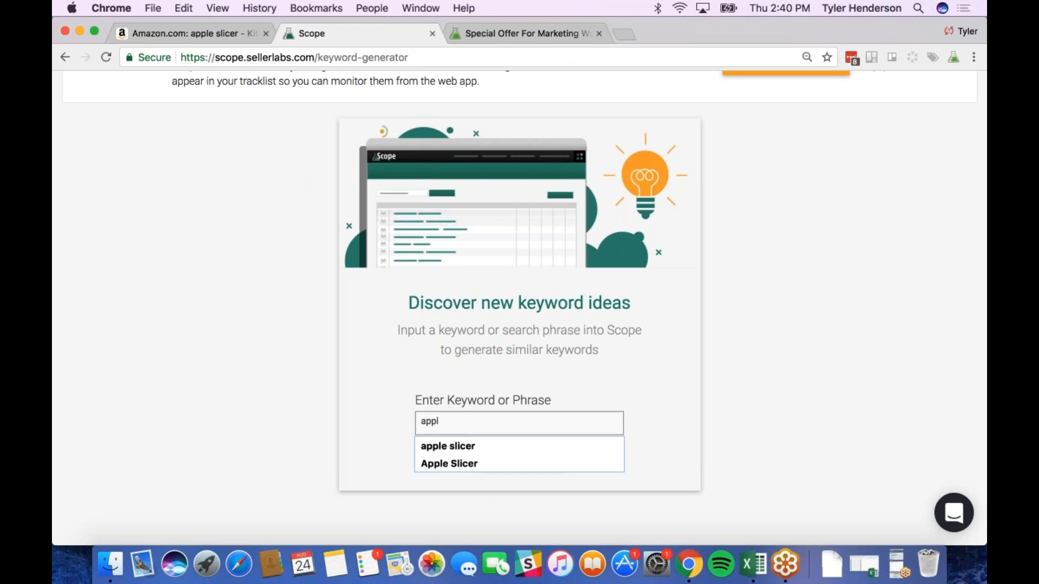
pyautogui.press('Down')
pyautogui.press('Return')
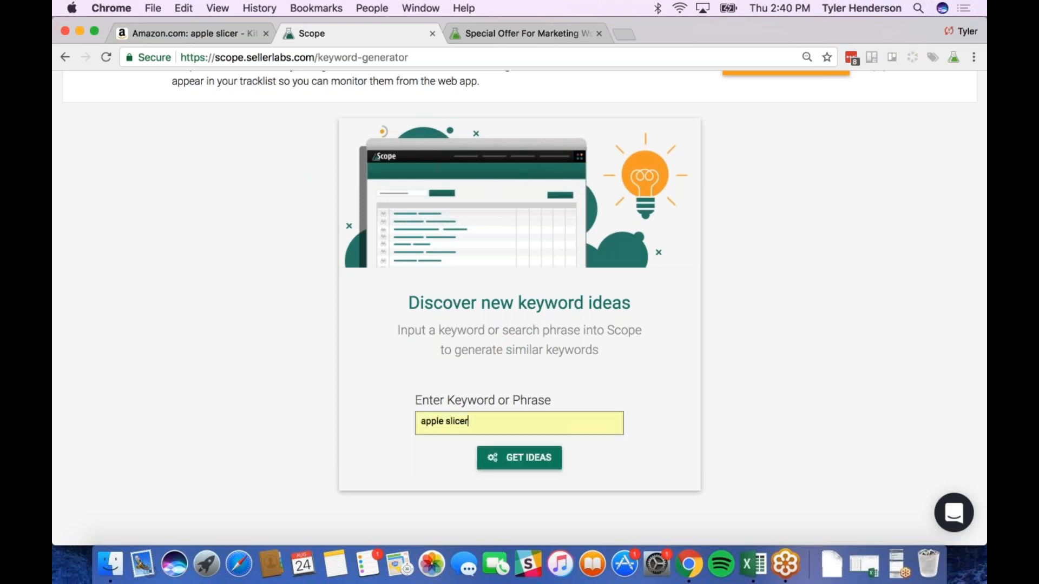
pyautogui.press('Return')
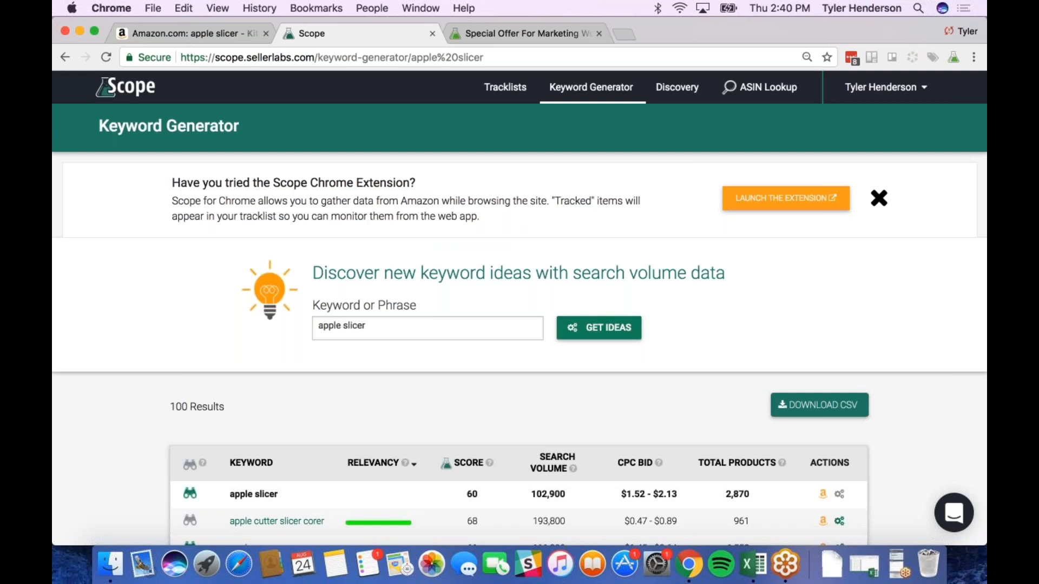
# Step: Add the keyword "apple cutter slicer corer" to the tracklist and view its Amazon search results
pyautogui.scroll(-5, 519, 308)
pyautogui.scroll(-2, 445, 294)
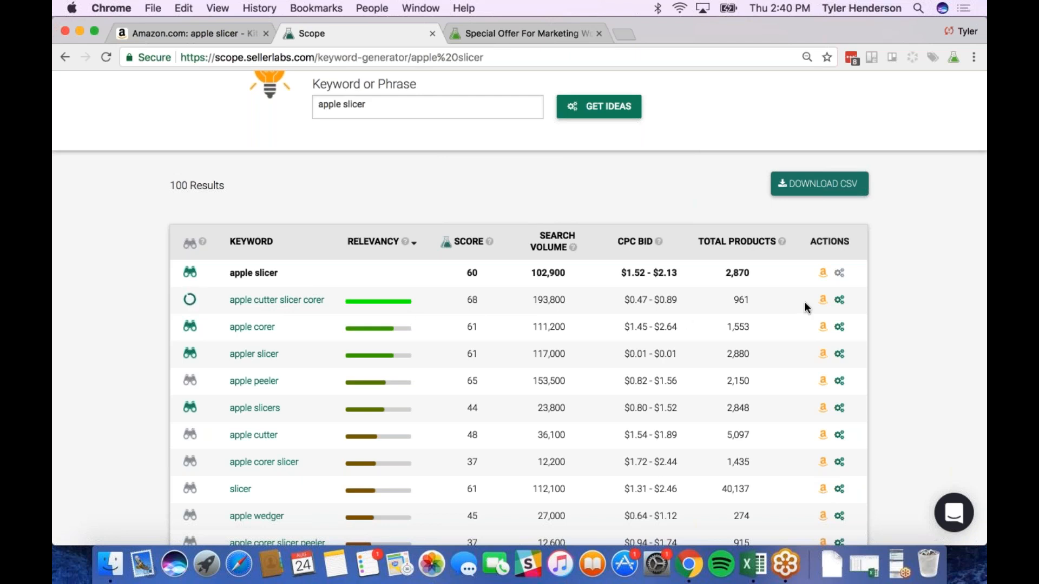
pyautogui.keyDown('super'); pyautogui.click(822, 301); pyautogui.keyUp('super')
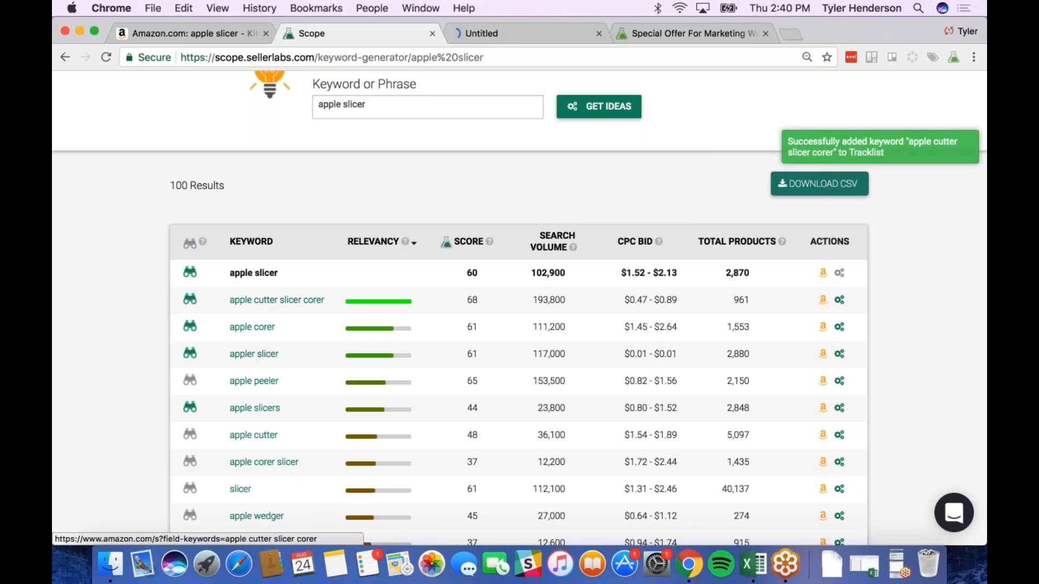
pyautogui.click(531, 36)
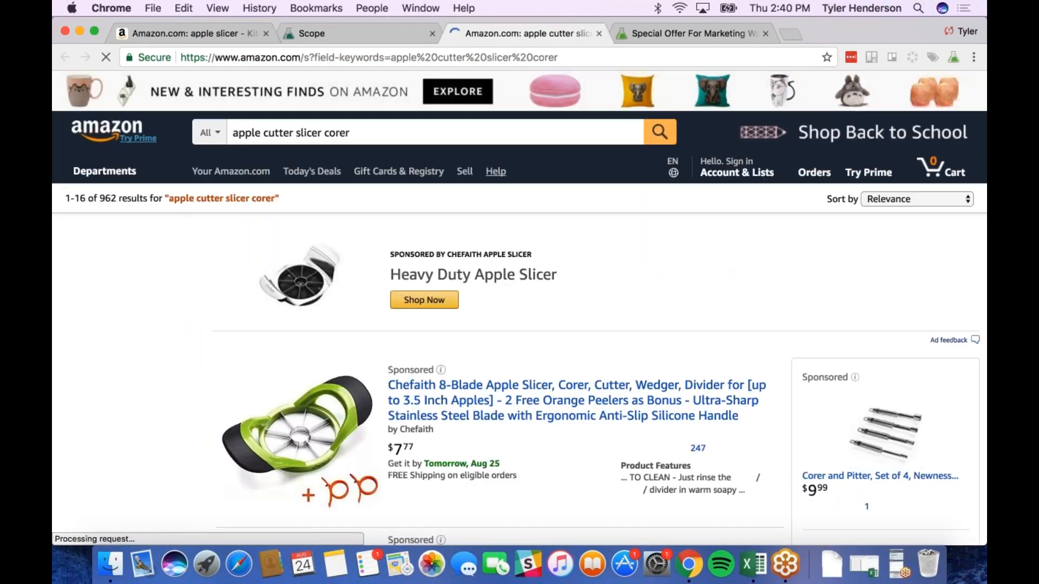
pyautogui.scroll(-4, 519, 324)
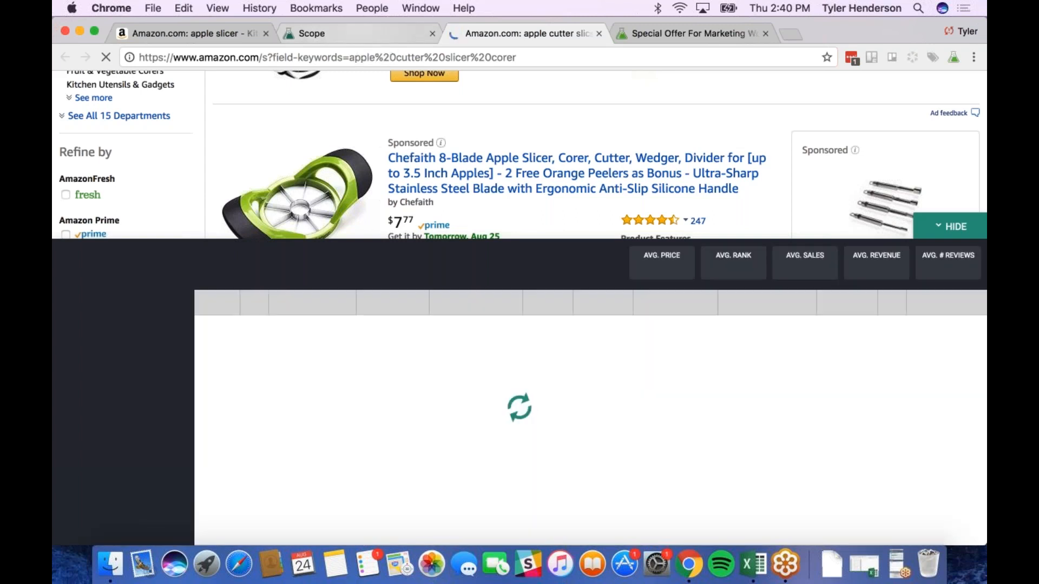
# Step: Examine the Amazon search results for the suggested keyword "slicer" to judge their relevance, and close that results page
pyautogui.click(354, 36)
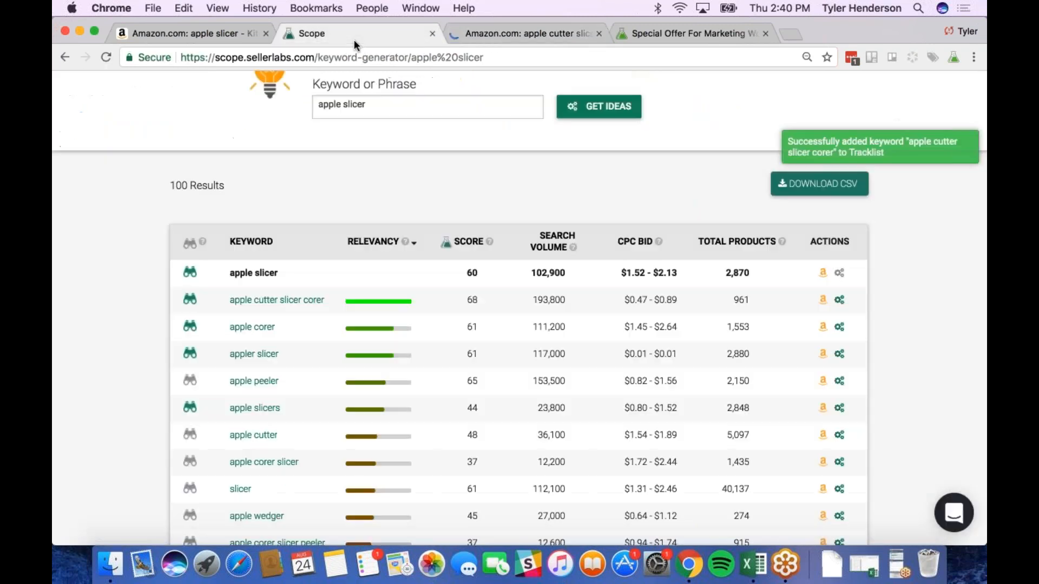
pyautogui.scroll(-5, 395, 346)
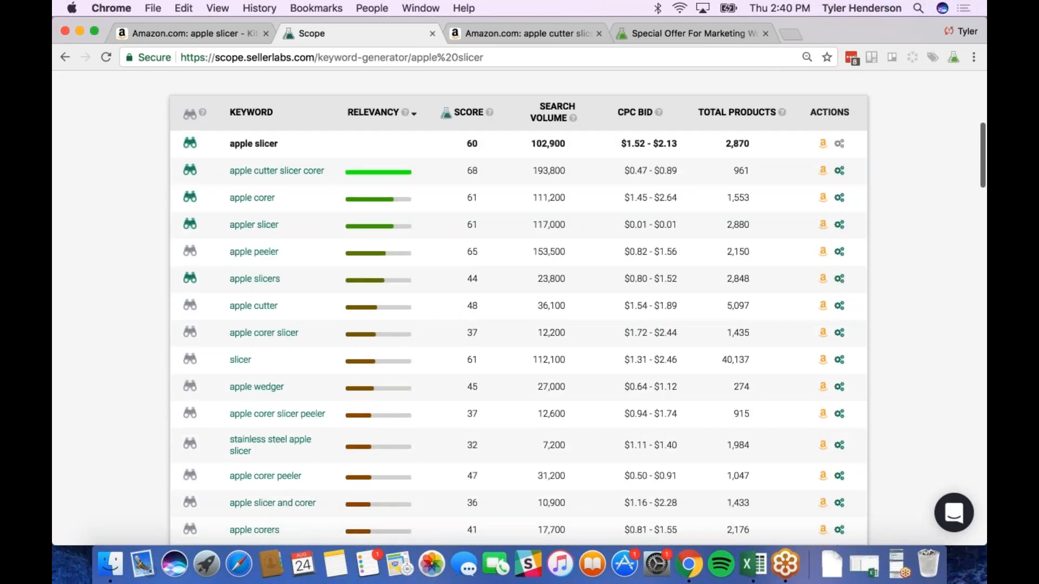
pyautogui.click(823, 360)
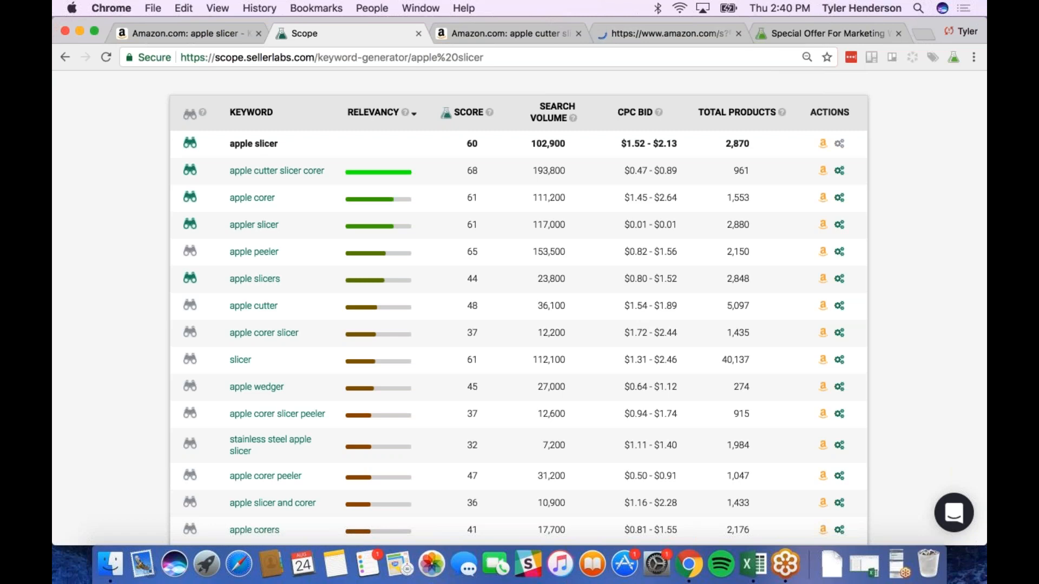
pyautogui.click(668, 33)
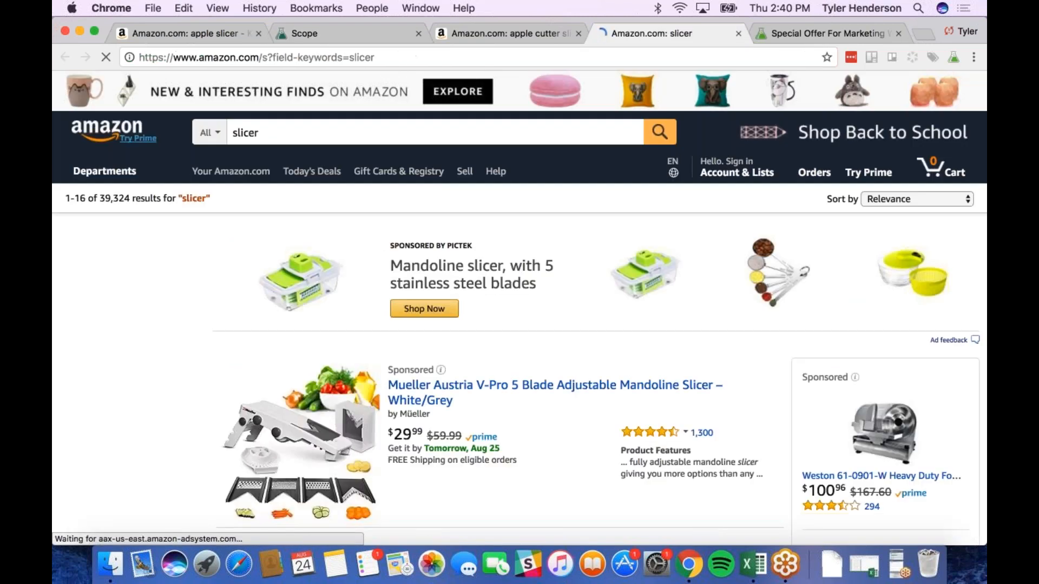
pyautogui.scroll(-3, 612, 255)
pyautogui.scroll(-5, 609, 249)
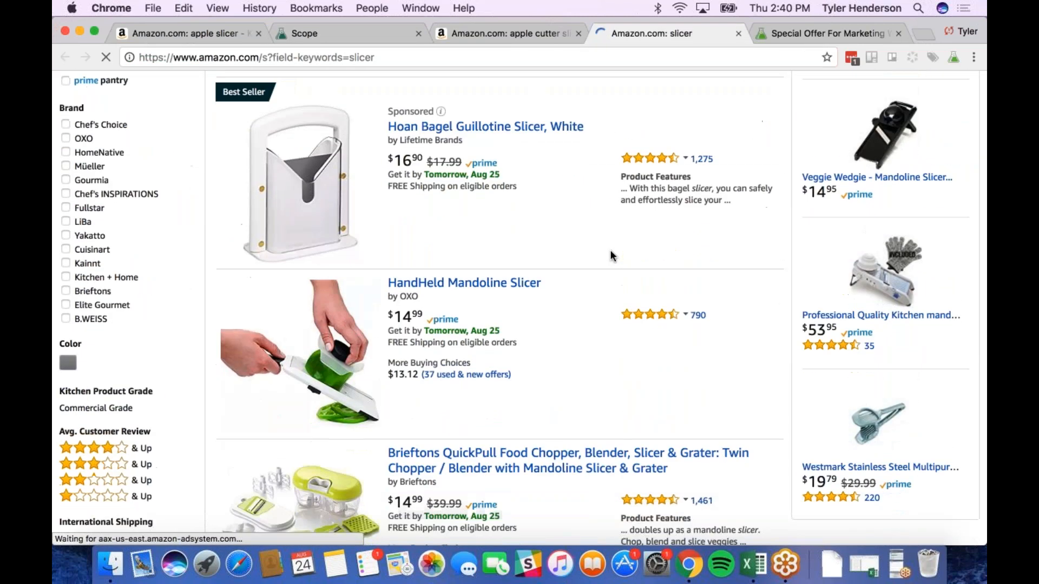
pyautogui.scroll(-5, 603, 168)
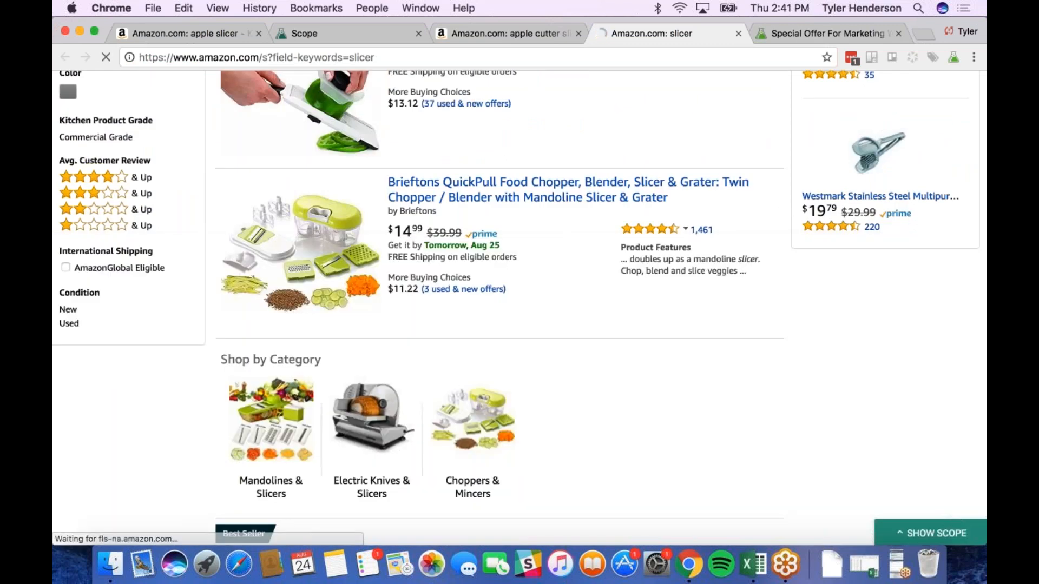
pyautogui.click(738, 34)
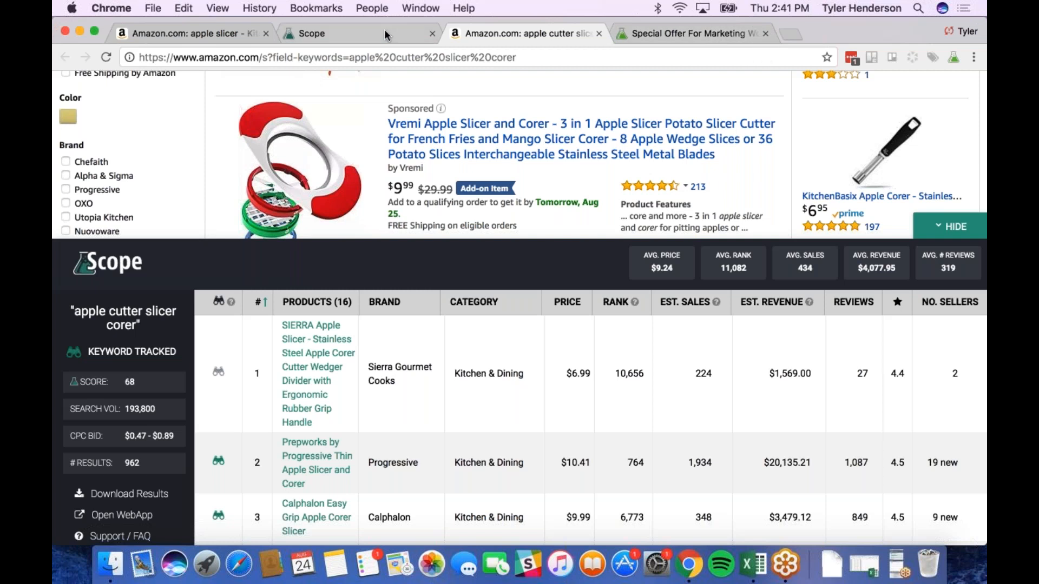
# Step: Generate keyword ideas from the suggested keyword "apple cutter slicer corer" in Scope
pyautogui.click(387, 33)
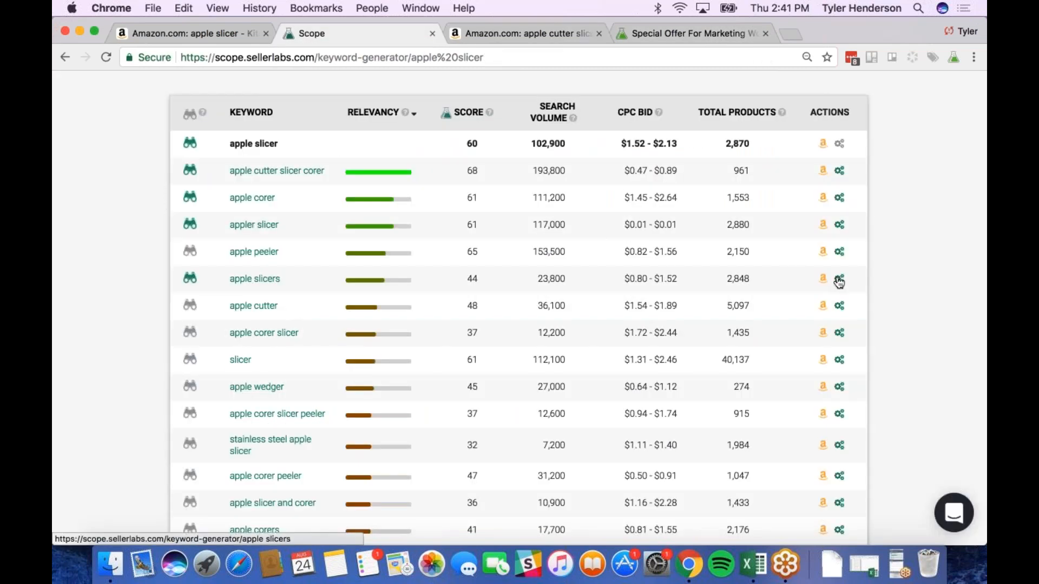
pyautogui.click(839, 172)
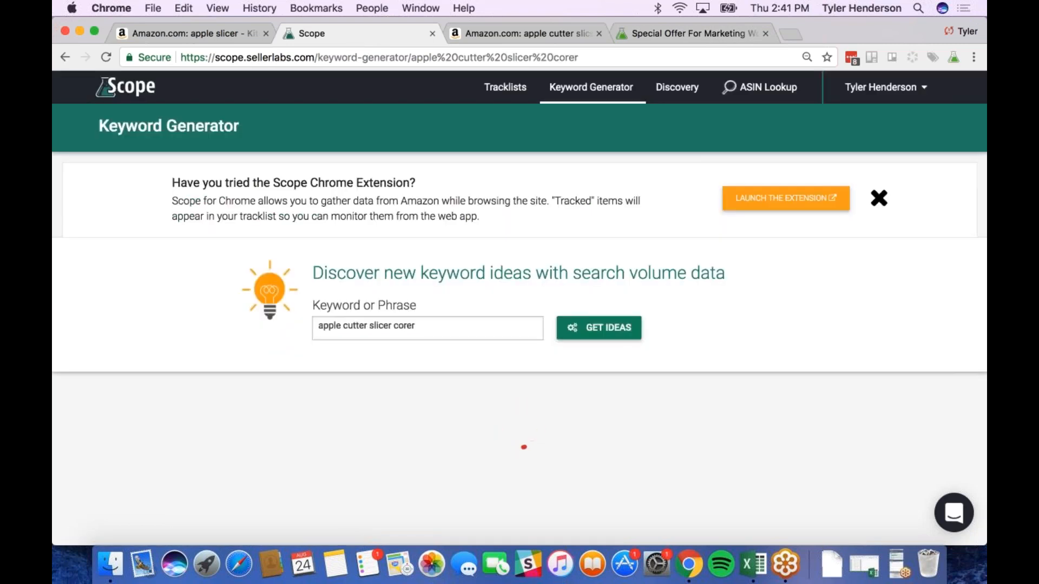
pyautogui.scroll(-10, 519, 309)
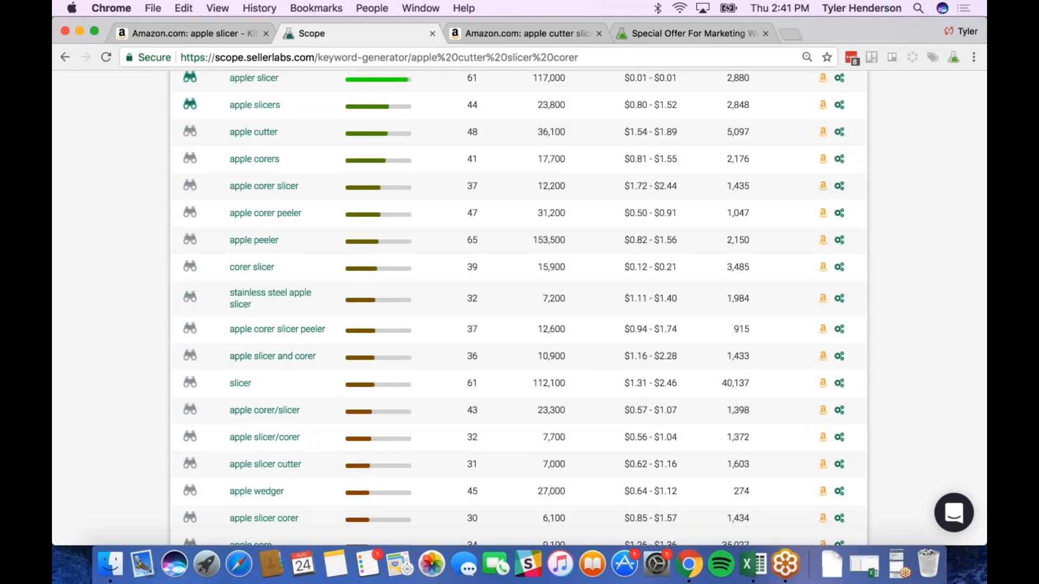
pyautogui.scroll(1, 519, 308)
pyautogui.scroll(4, 385, 196)
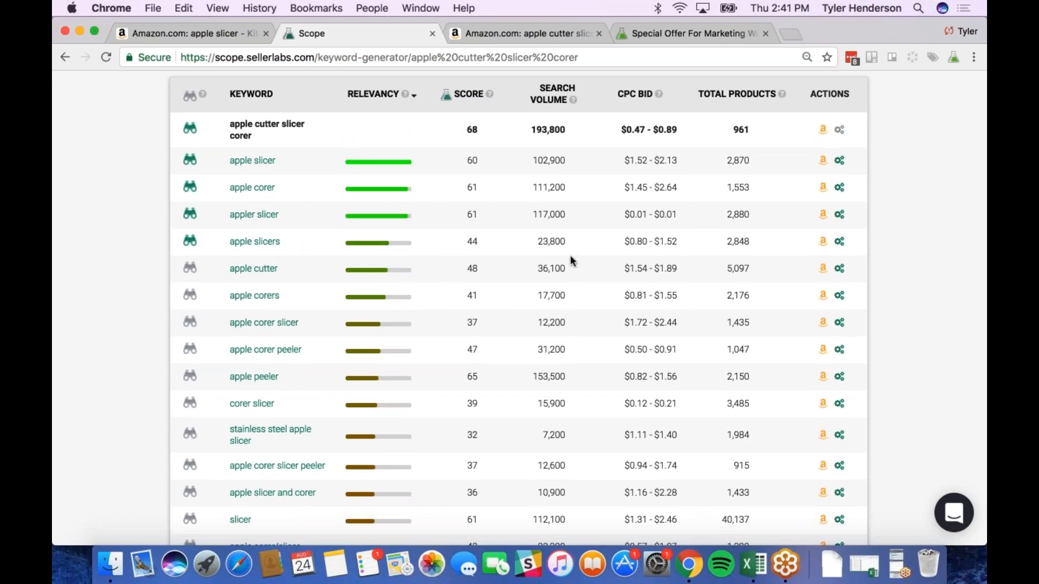
# Step: Examine the full list of ideas for "apple cutter slicer corer", including relevancy, score and search volume
pyautogui.scroll(3, 654, 251)
pyautogui.scroll(3, 653, 251)
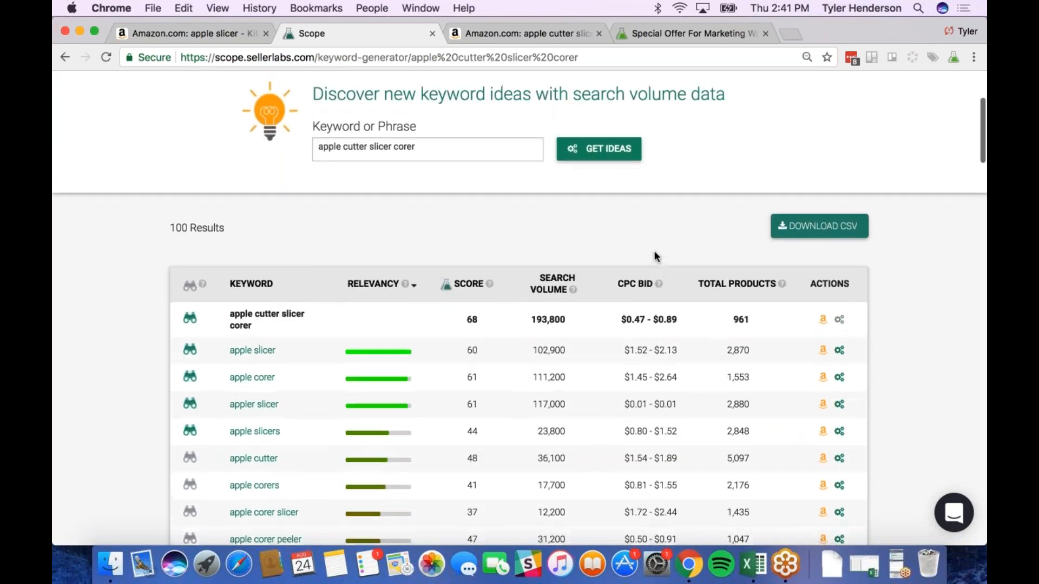
pyautogui.scroll(-12, 653, 251)
pyautogui.scroll(-15, 653, 251)
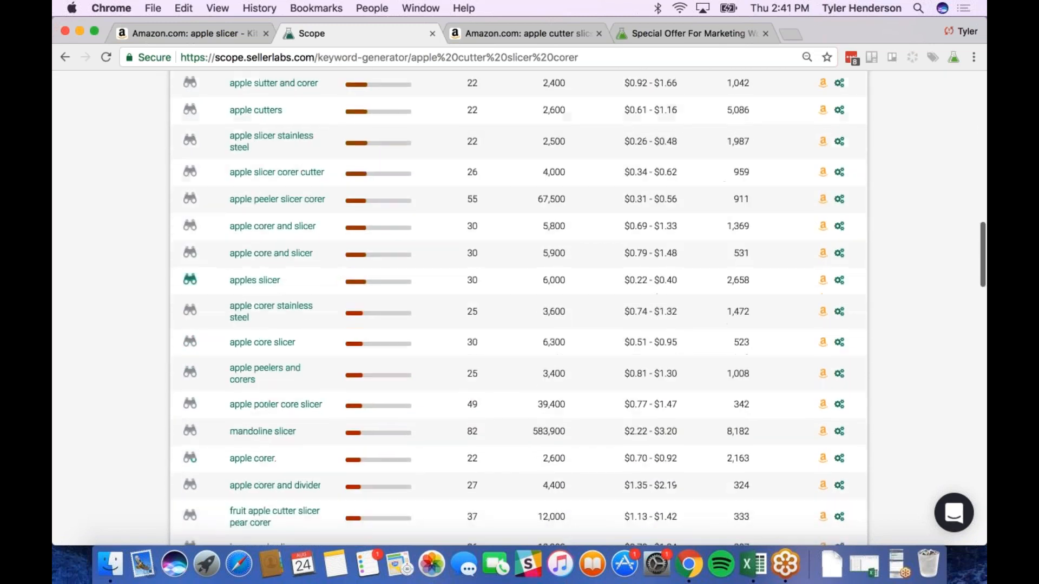
pyautogui.scroll(-8, 653, 251)
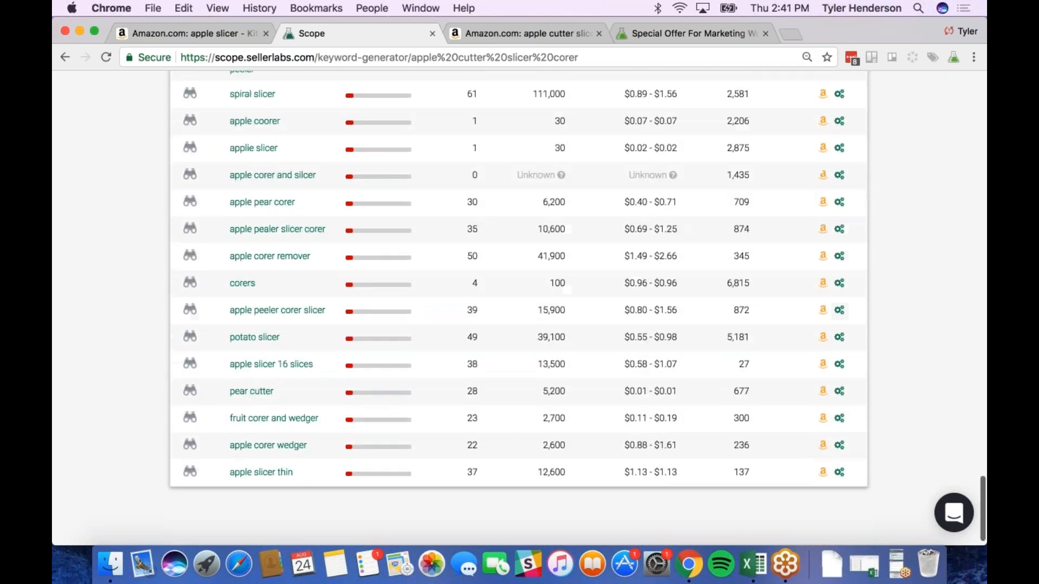
pyautogui.scroll(15, 654, 251)
pyautogui.scroll(15, 793, 314)
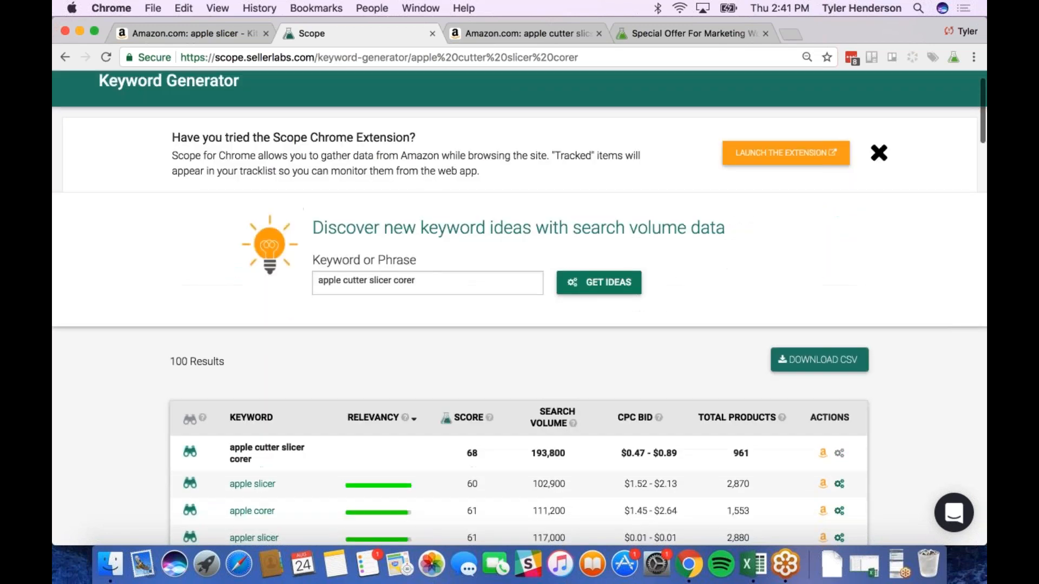
pyautogui.scroll(-4, 793, 314)
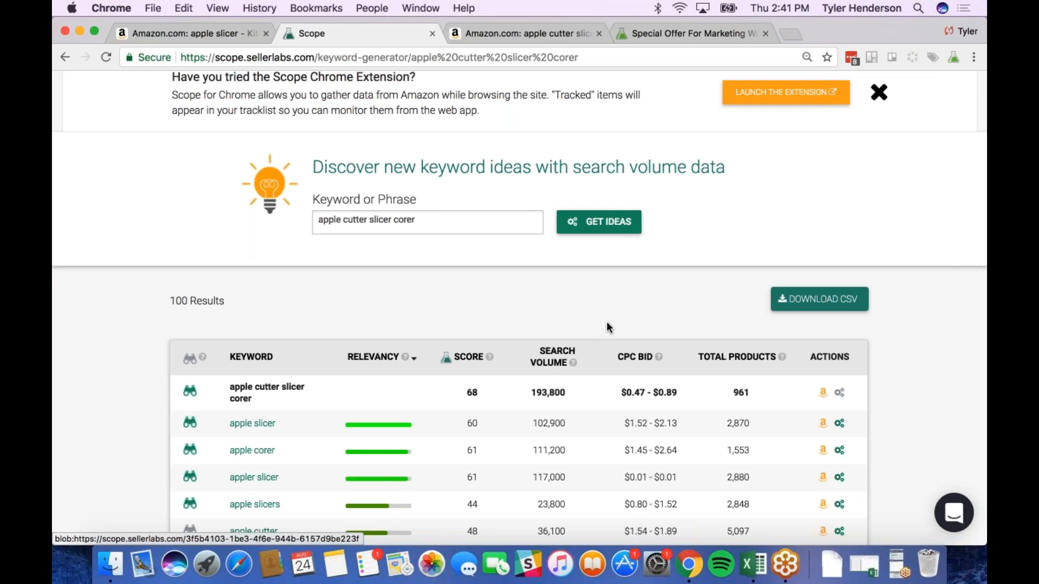
pyautogui.scroll(3, 606, 322)
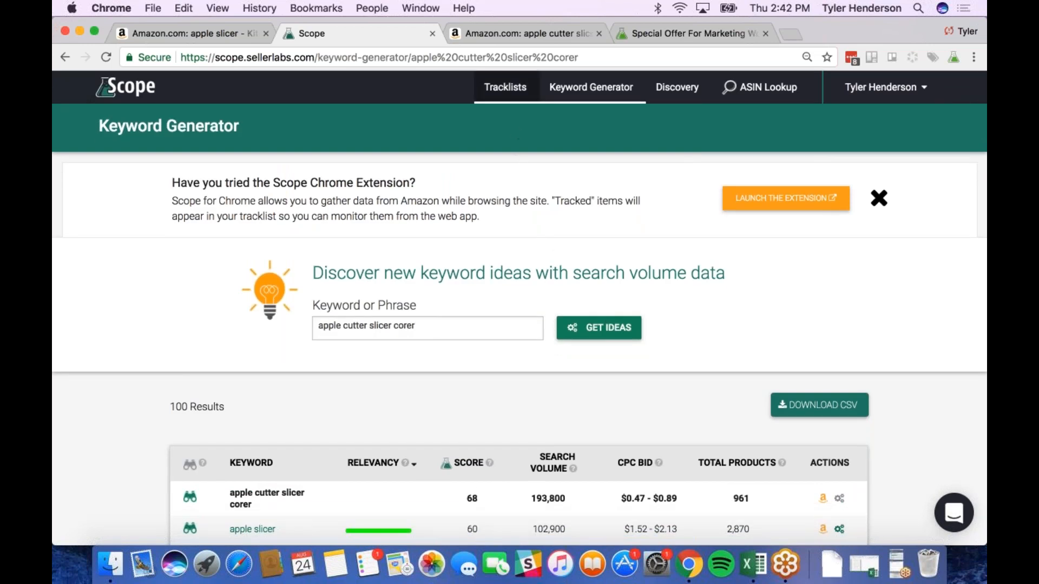
# Step: Review the Seller Labs special offer page for Friends of Marketing Words, including the Scope features and the paid-plan discount
pyautogui.click(544, 34)
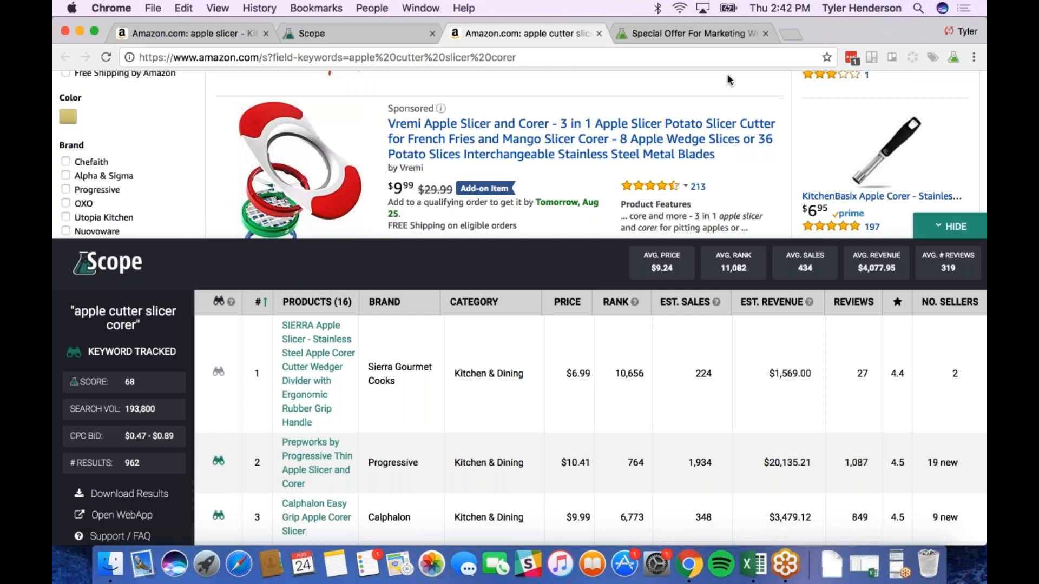
pyautogui.click(685, 34)
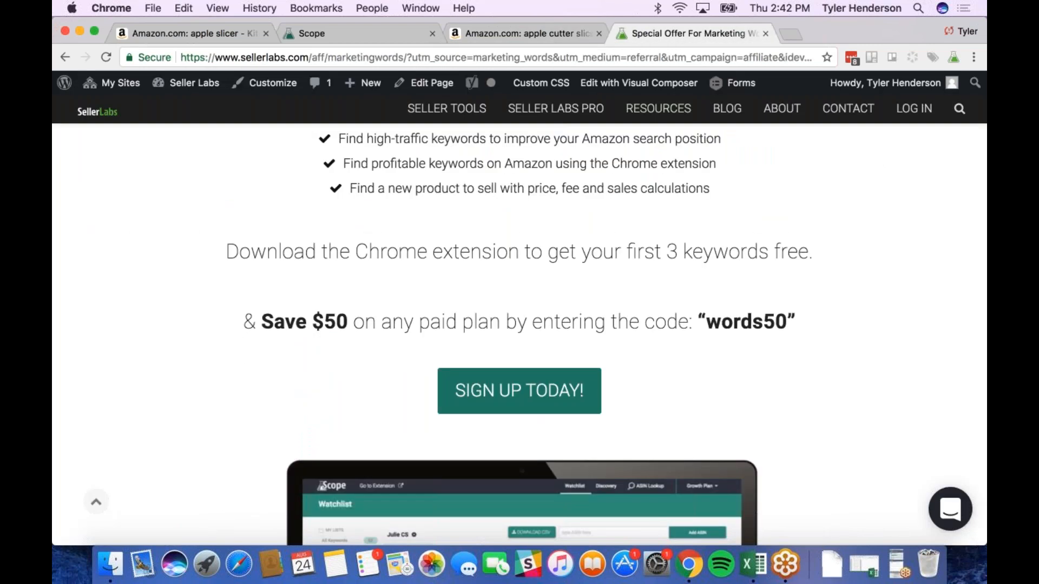
pyautogui.scroll(7, 665, 224)
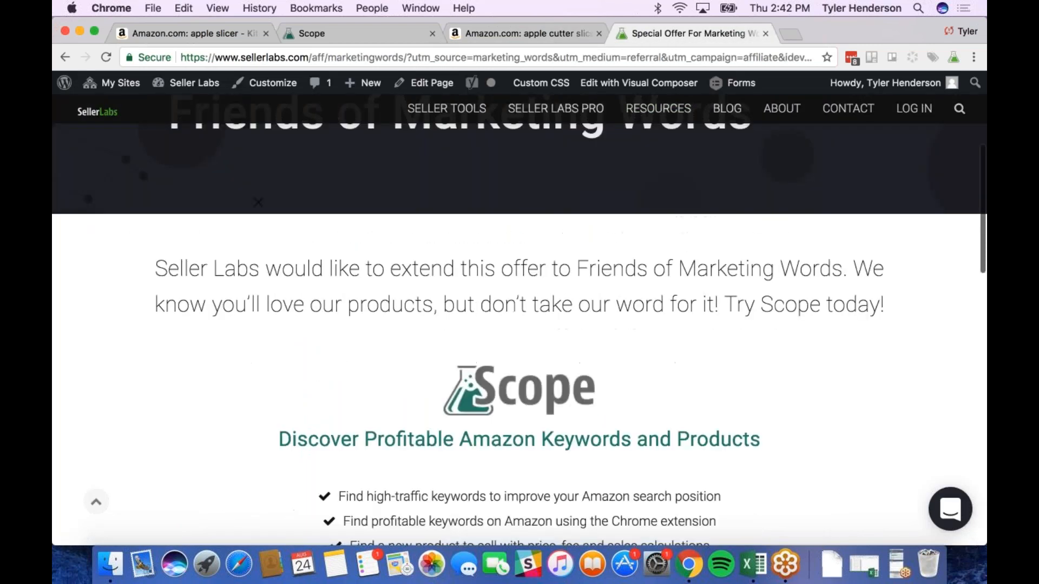
pyautogui.scroll(5, 519, 335)
pyautogui.scroll(-1, 519, 307)
pyautogui.scroll(-6, 520, 307)
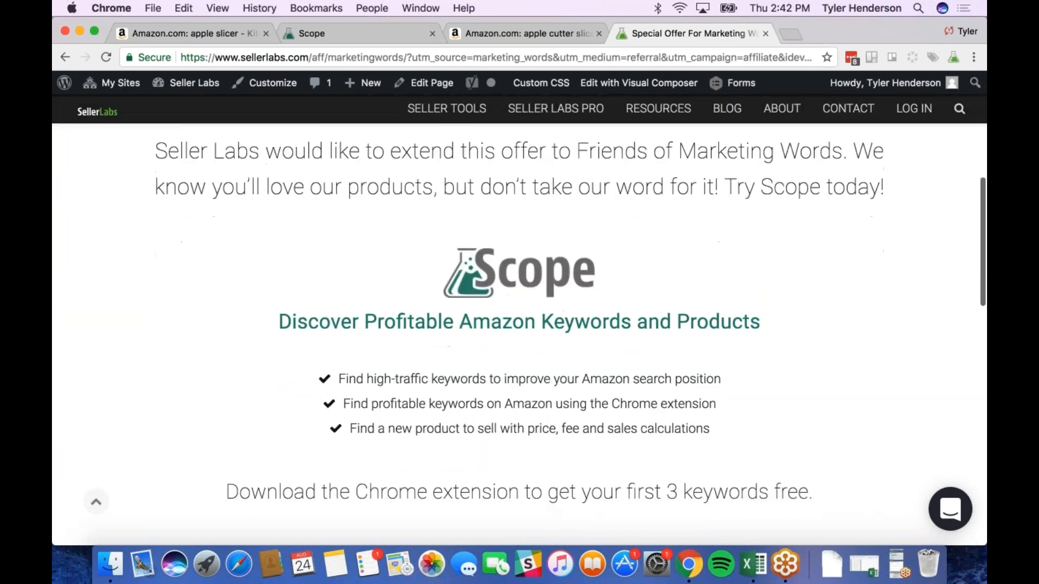
pyautogui.scroll(-2, 519, 325)
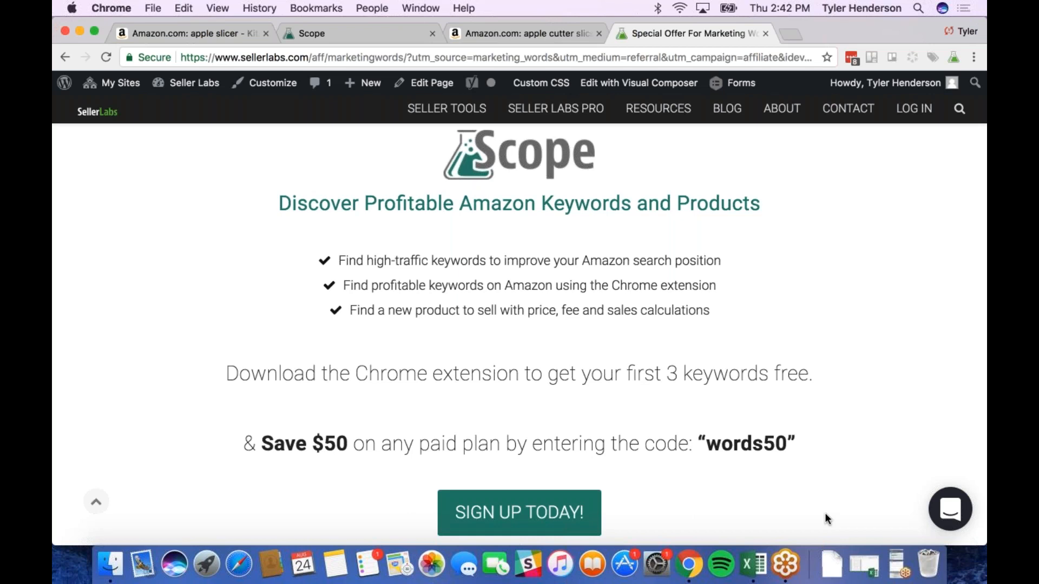
pyautogui.click(896, 555)
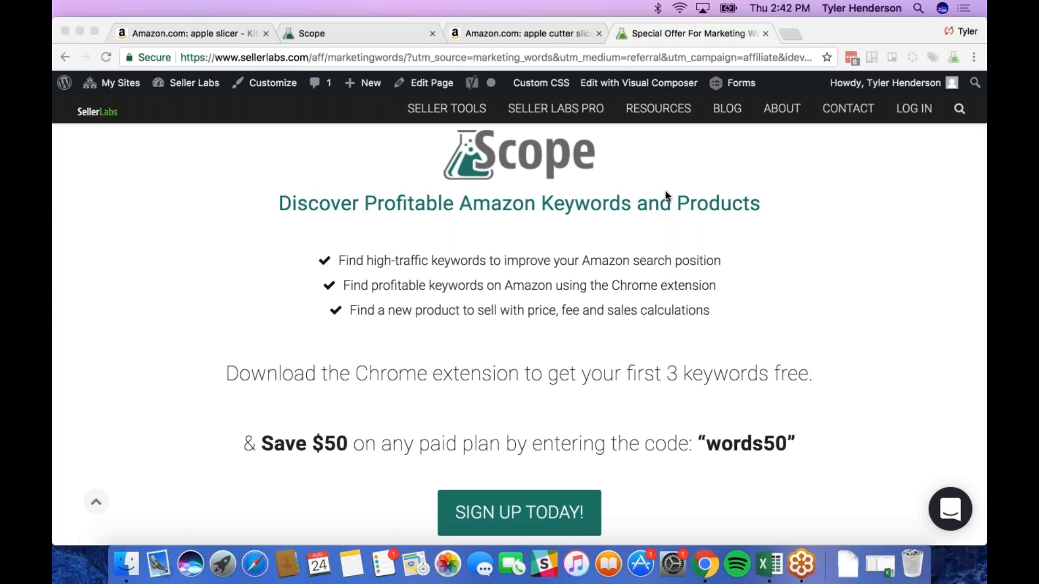
pyautogui.scroll(5, 665, 192)
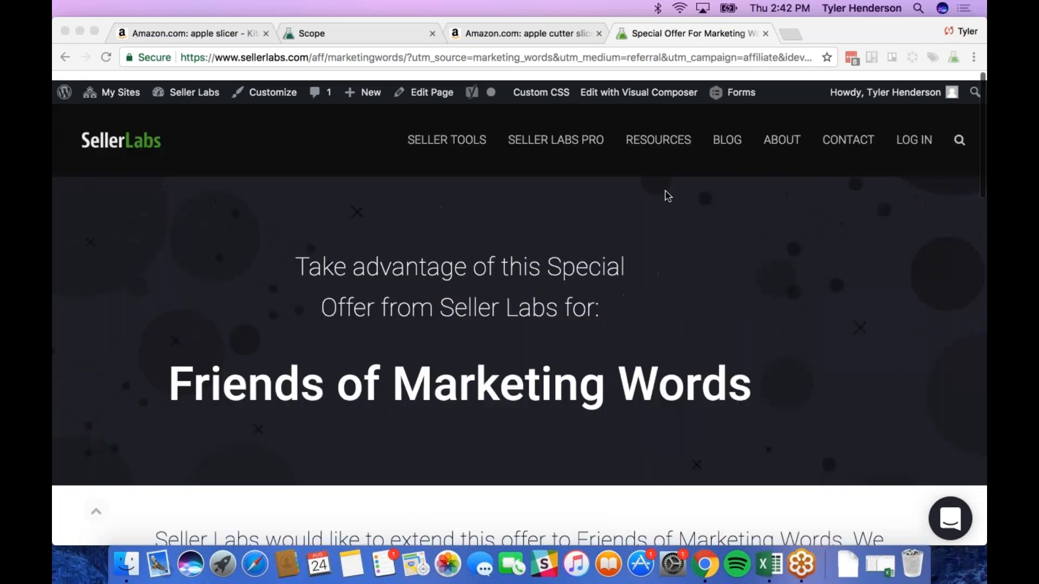
pyautogui.scroll(-2, 668, 196)
pyautogui.scroll(-6, 667, 196)
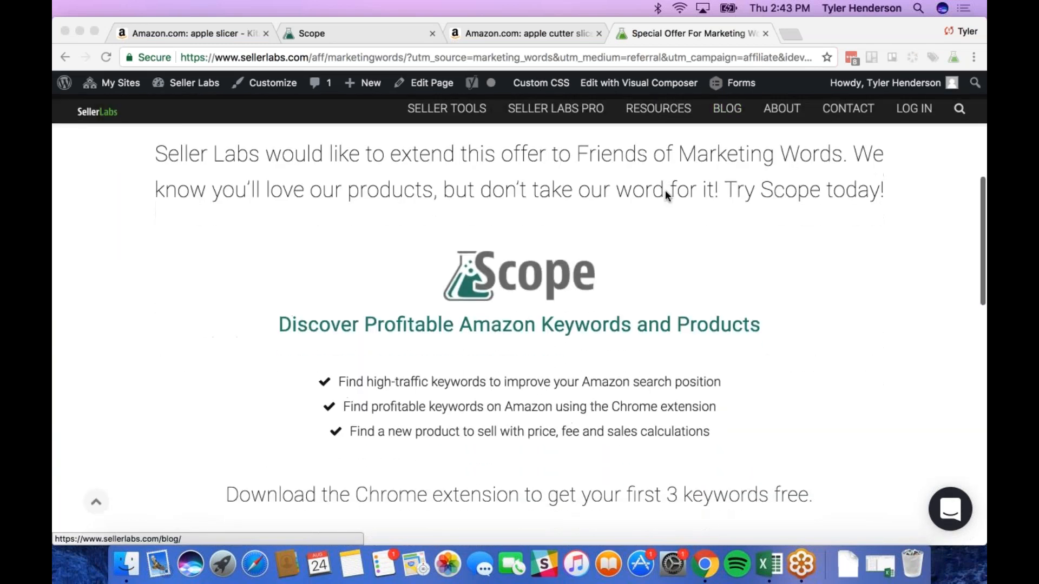
pyautogui.scroll(-1, 667, 196)
pyautogui.scroll(1, 668, 196)
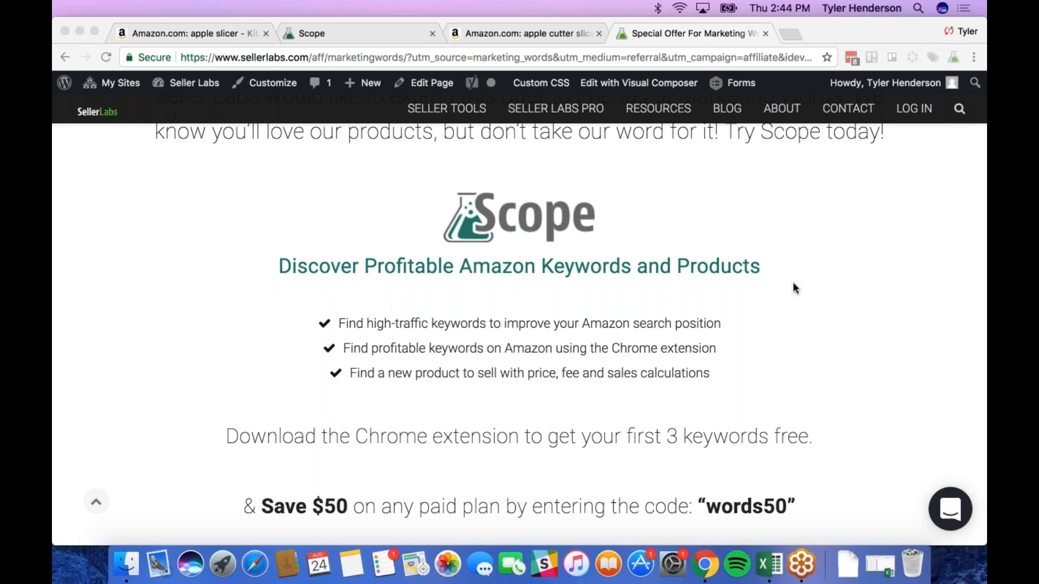
# Step: Switch to the keyword_list (3) workbook in Excel and add a new blank sheet
pyautogui.hotkey('ctrl', 'Up')
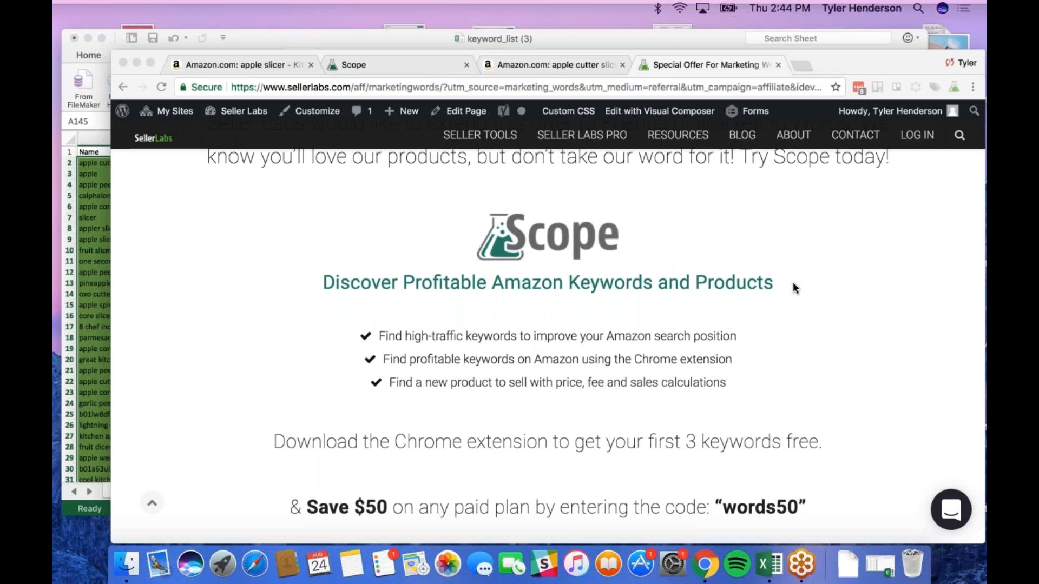
pyautogui.hotkey('ctrl', 'Up')
pyautogui.click(397, 245)
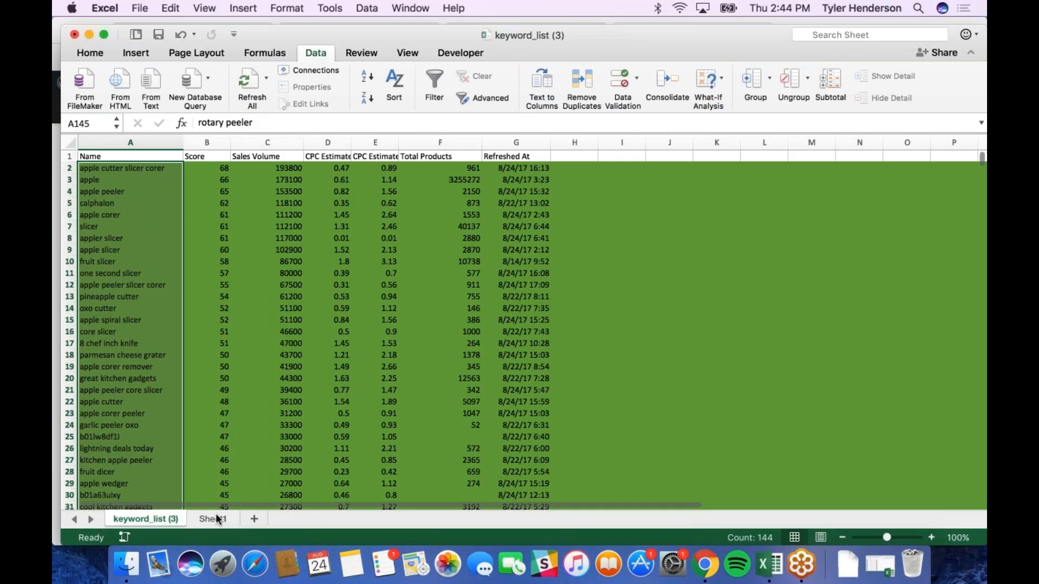
pyautogui.click(253, 519)
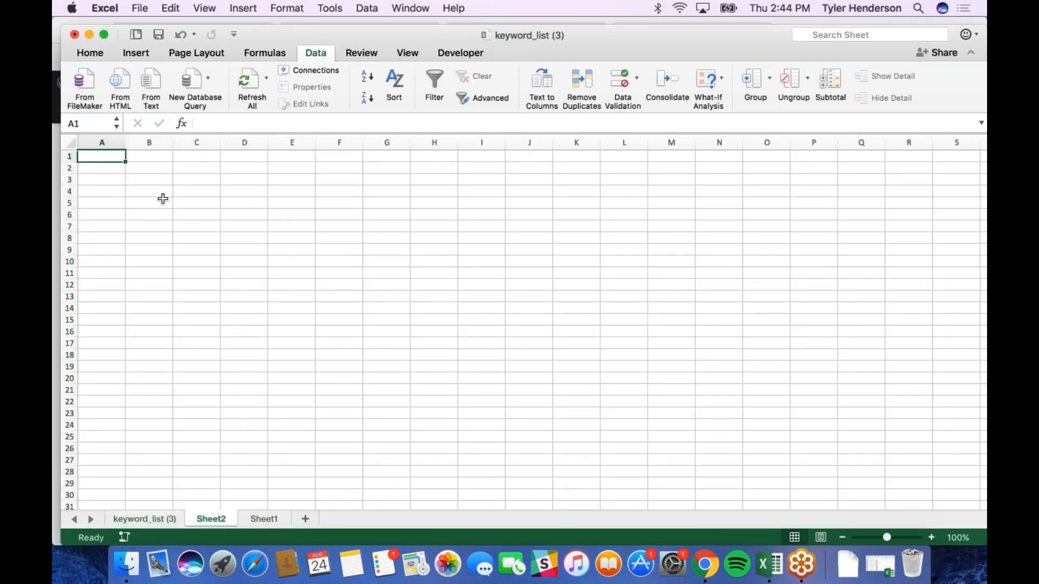
# Step: Enter the example keywords "red fire truck" in cell B3 and "red truck" in cell B4 of the new sheet
pyautogui.click(150, 181)
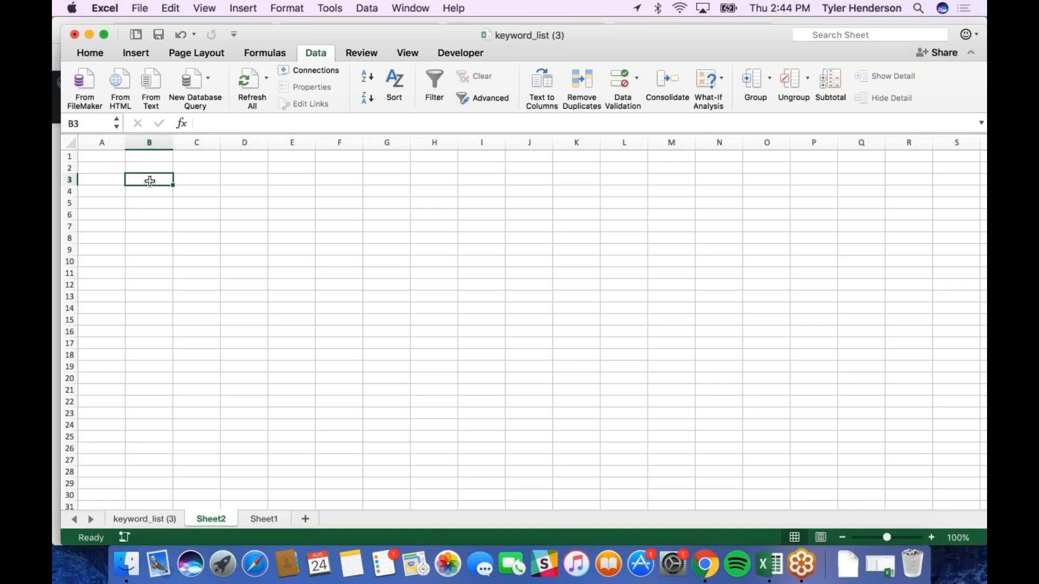
pyautogui.write('r')
pyautogui.write('ed f')
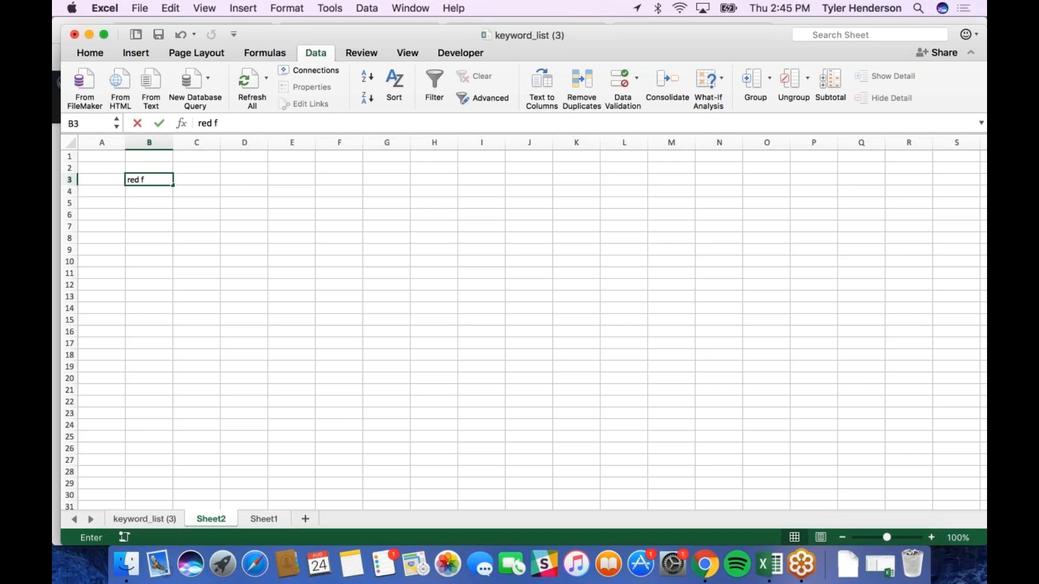
pyautogui.write('ire truck')
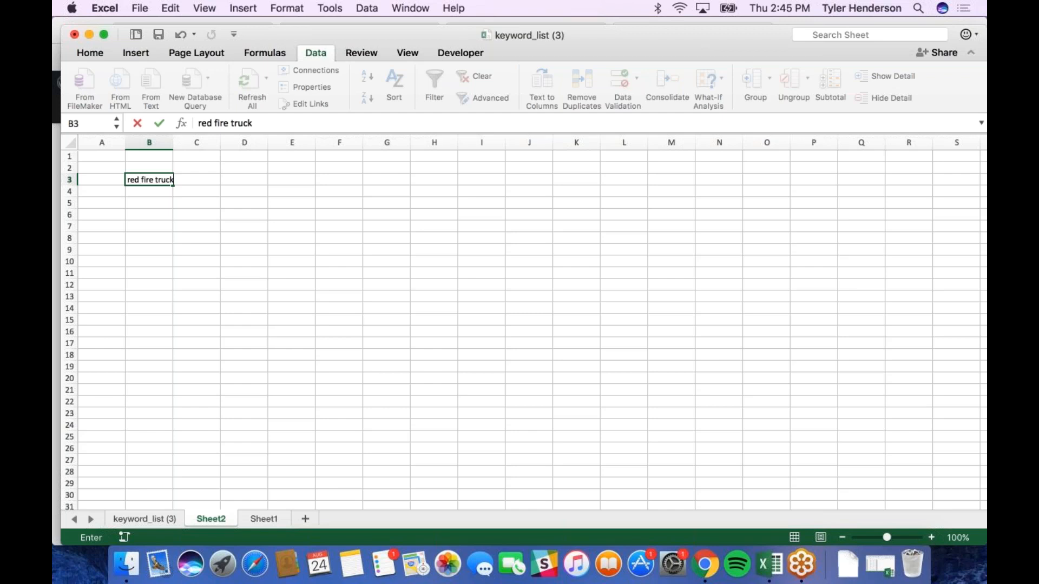
pyautogui.press('Return')
pyautogui.write('r')
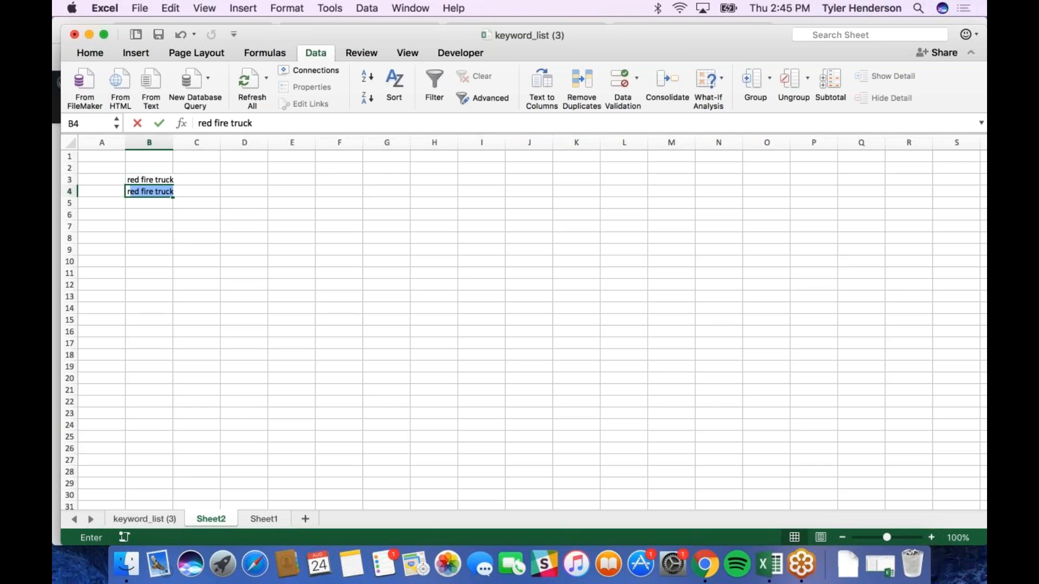
pyautogui.write('ed truck')
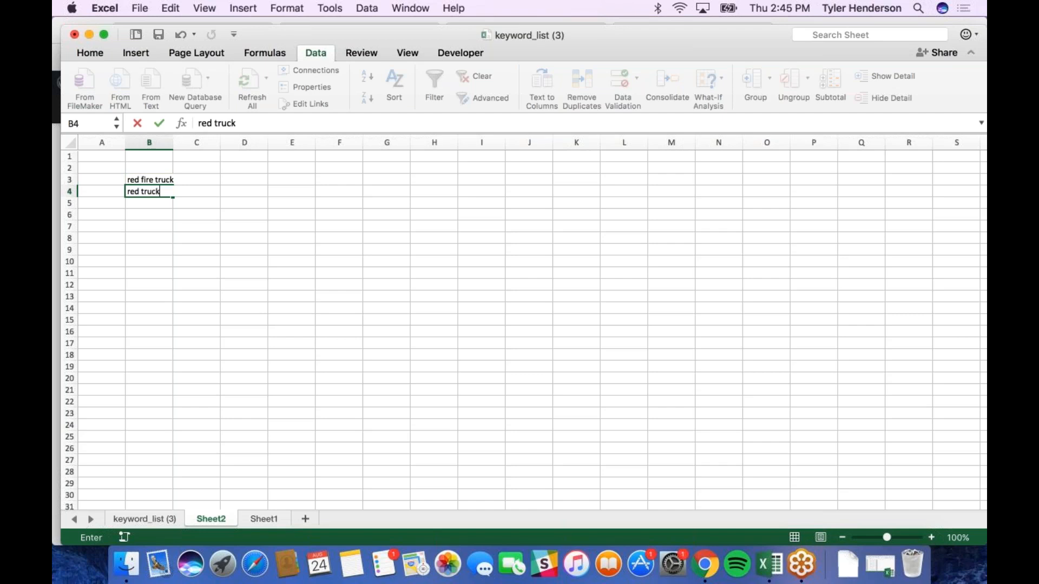
pyautogui.press('Return')
# Step: Add the reordered example keywords "red truck fire" in cell B5 and "truck fire red" in cell B6
pyautogui.write('r')
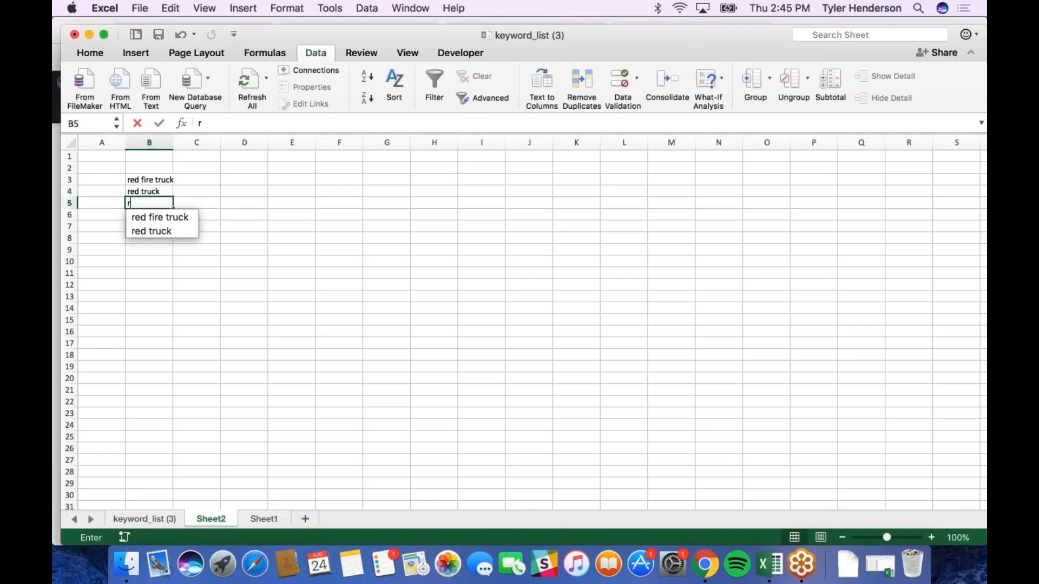
pyautogui.write('ed tr')
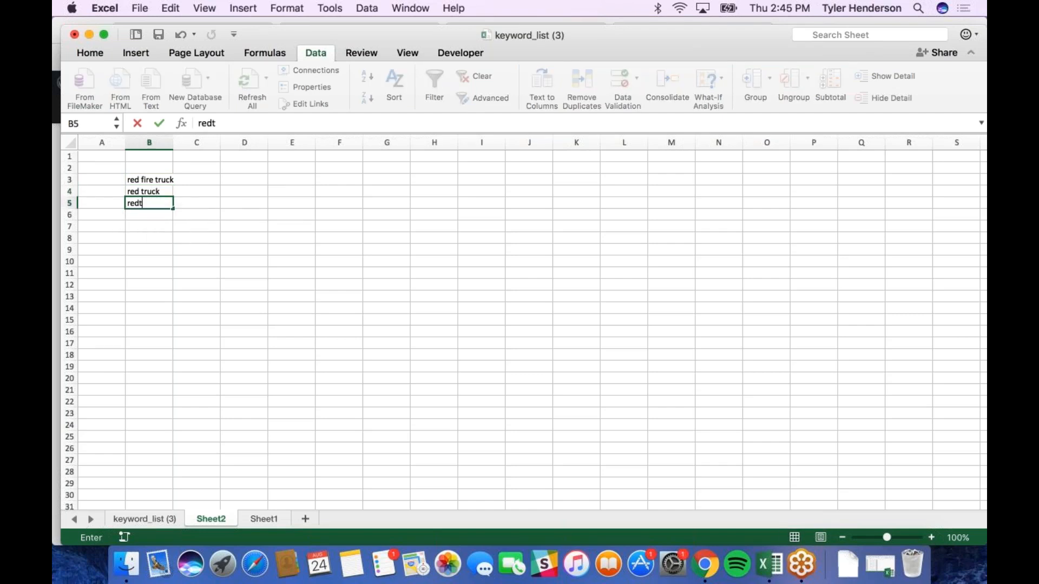
pyautogui.write('uck fire')
pyautogui.press('Return')
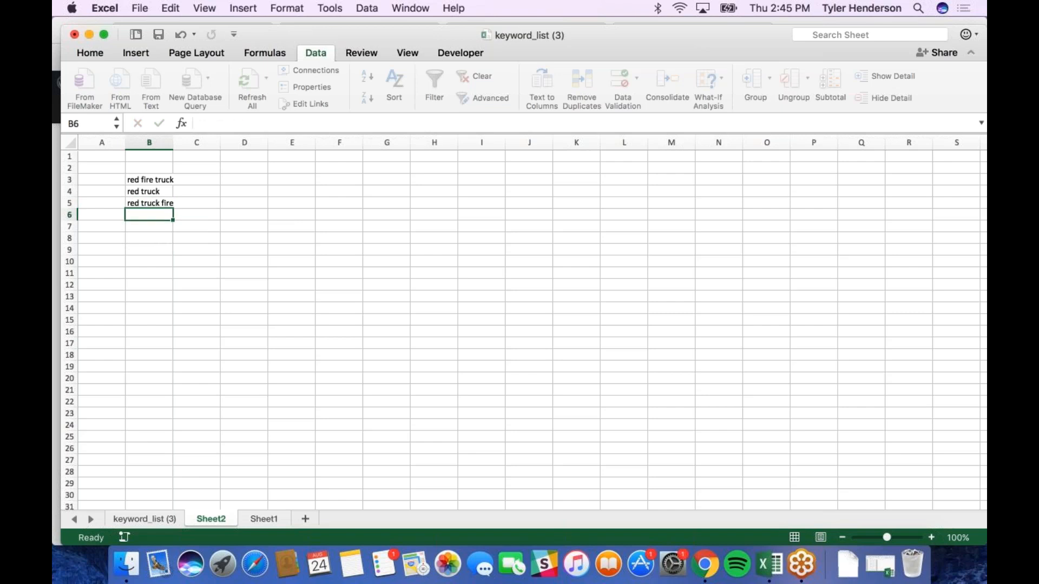
pyautogui.write('truck fire red')
pyautogui.press('Return')
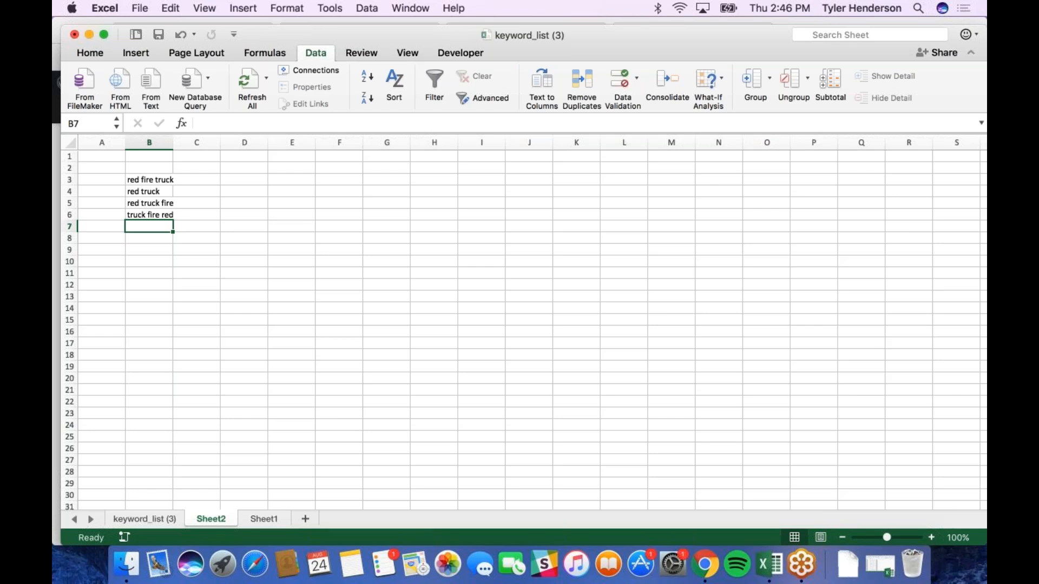
# Step: Switch back to Chrome, open the Scope Tracklists page, and view the download options for the Uncategorized list
pyautogui.click(56, 227)
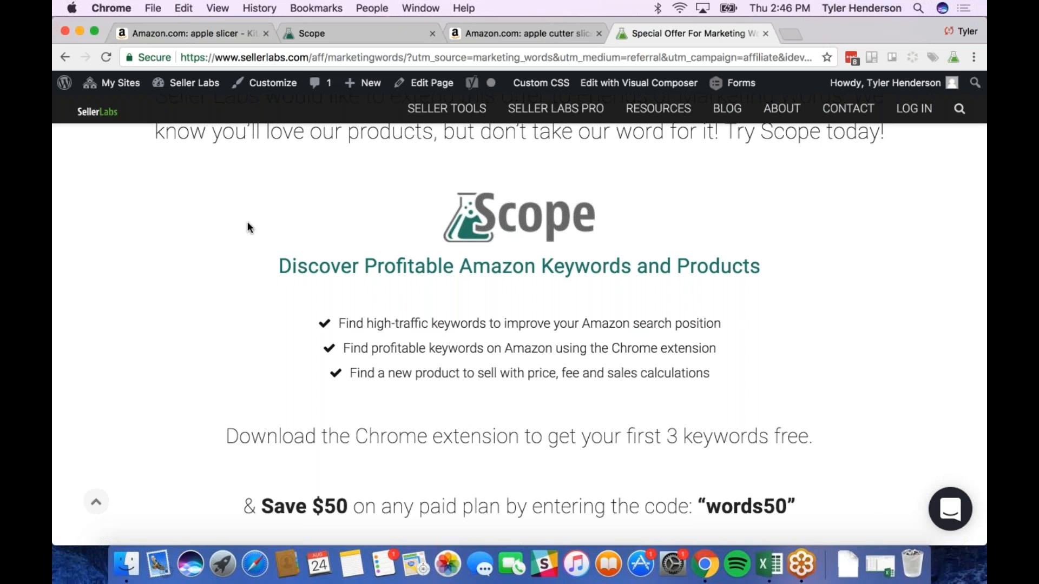
pyautogui.click(198, 35)
pyautogui.scroll(-3, 230, 454)
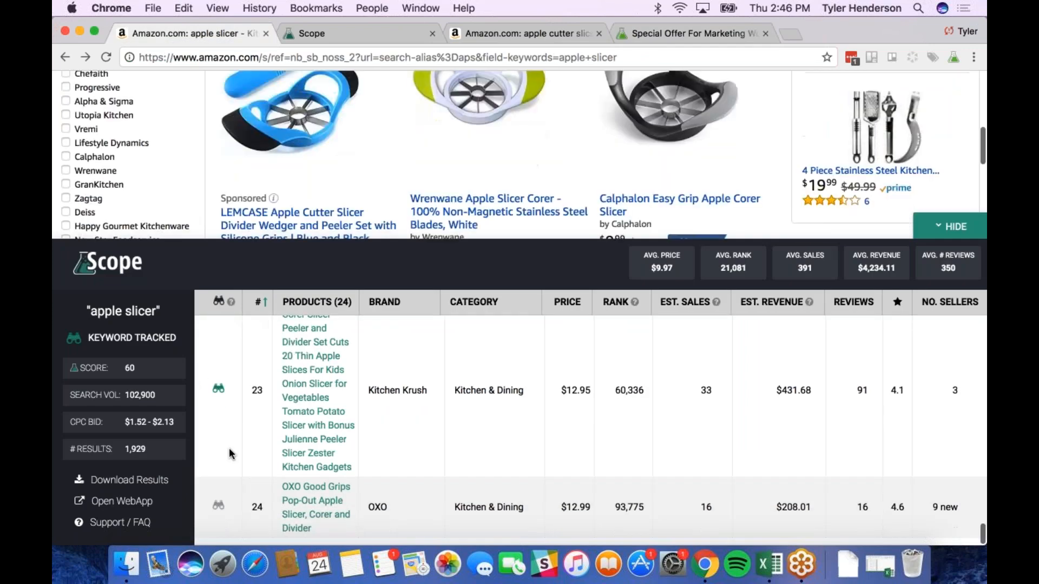
pyautogui.click(320, 36)
pyautogui.click(494, 98)
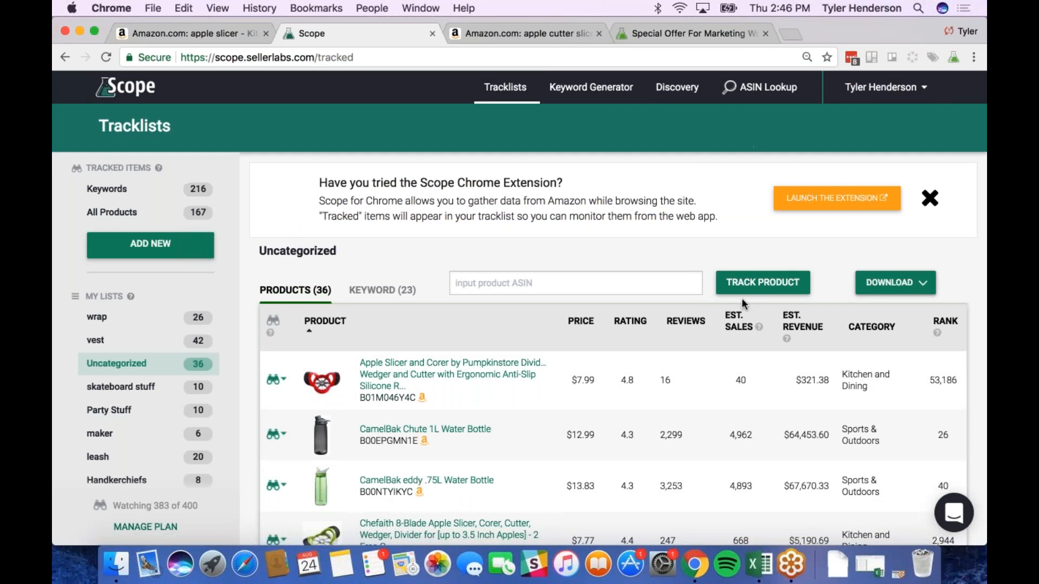
pyautogui.click(868, 285)
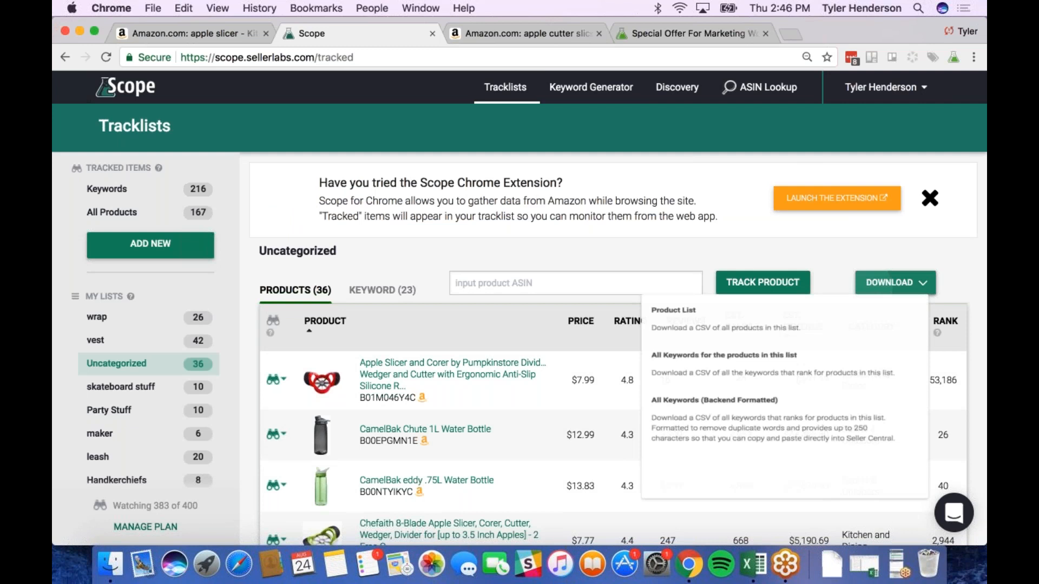
pyautogui.click(841, 242)
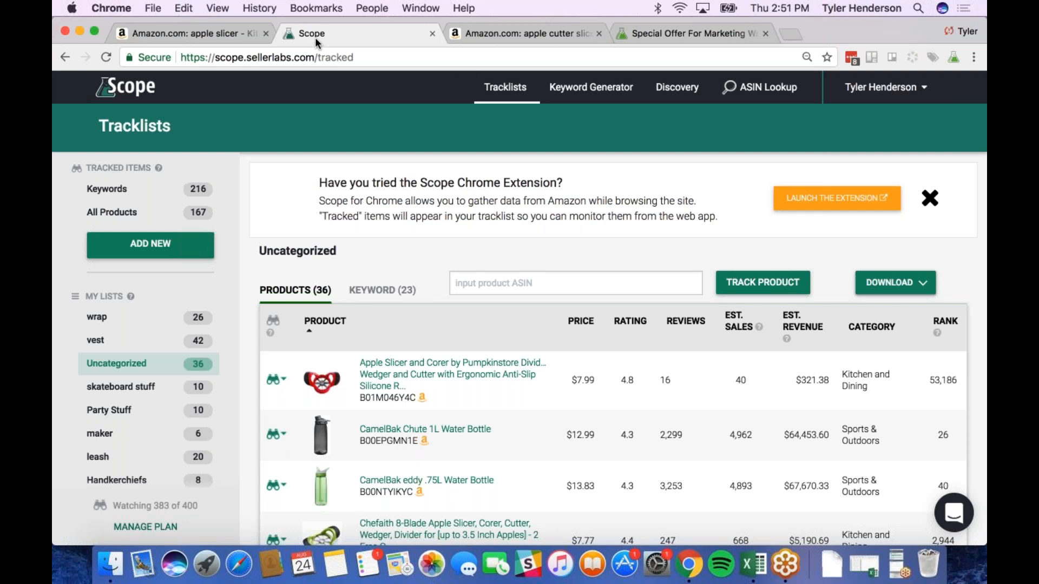
# Step: Open the SIERRA apple slicer from the "apple cutter slicer corer" Amazon results and view its Scope keyword data
pyautogui.click(467, 41)
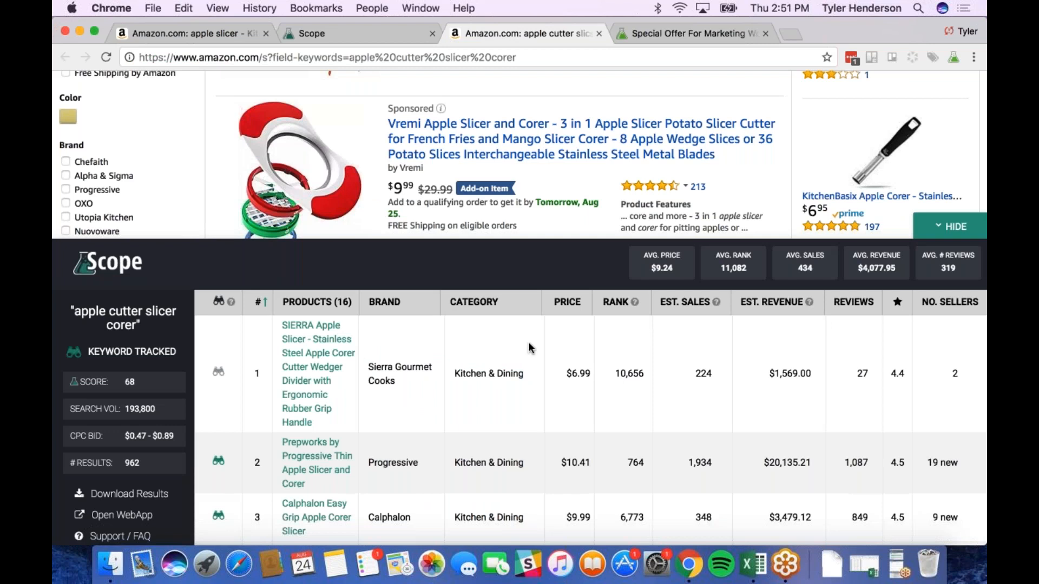
pyautogui.scroll(-10, 519, 154)
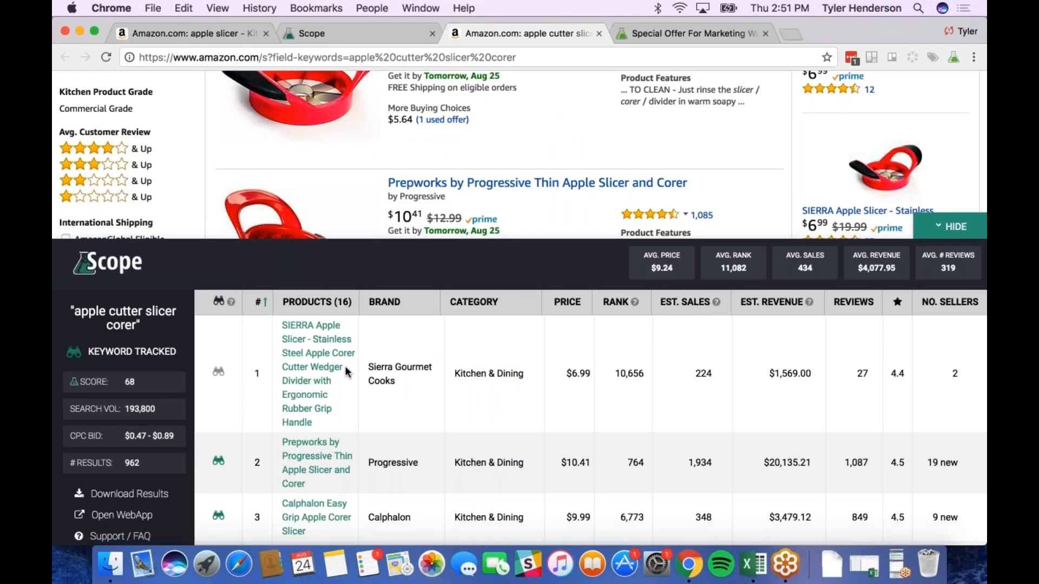
pyautogui.click(320, 376)
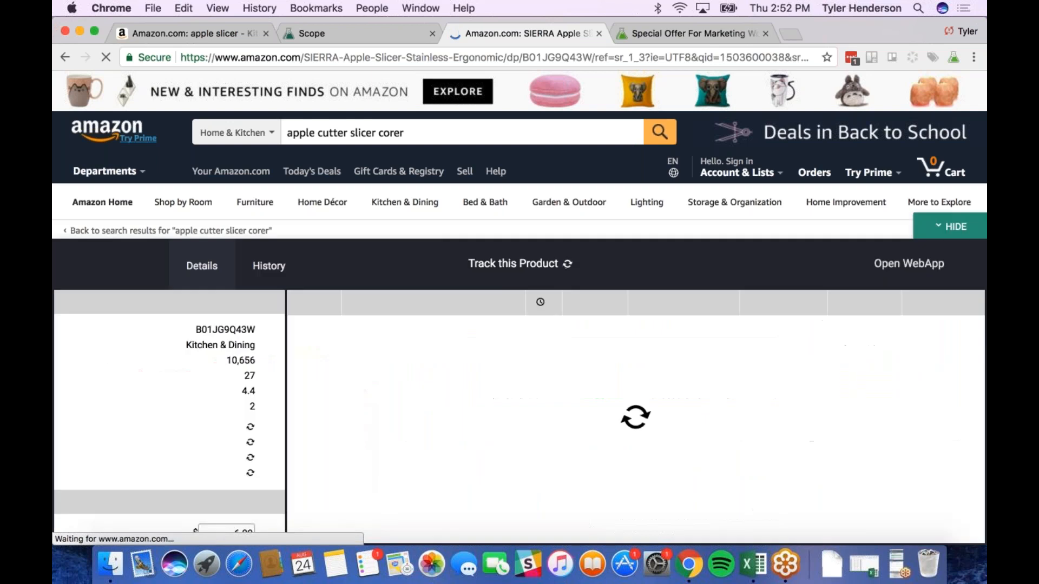
pyautogui.moveTo(737, 172)
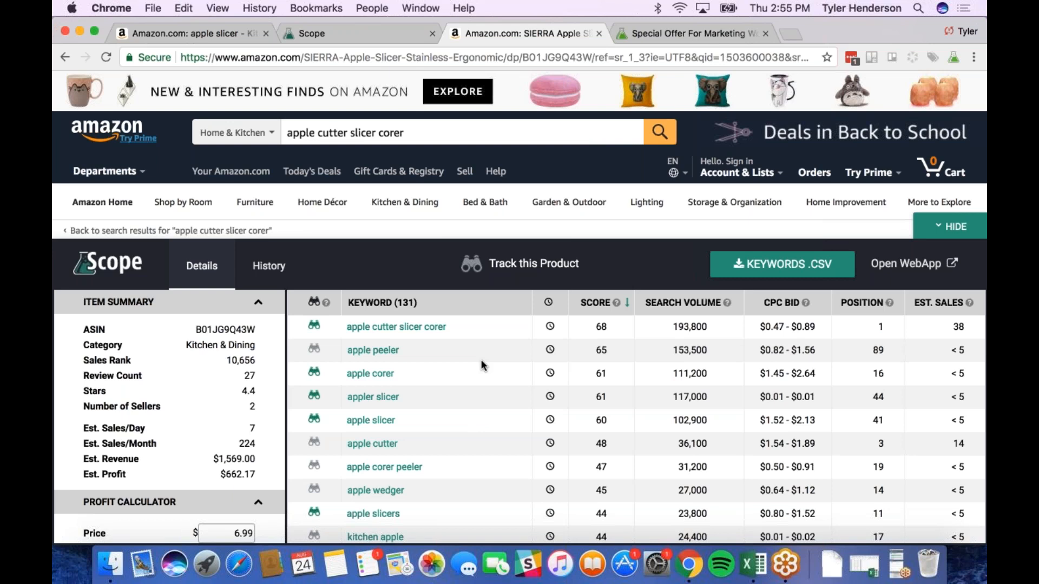
pyautogui.scroll(1, 483, 365)
# Step: Reopen the SIERRA apple slicer from the search results, examine its keyword scores and positions, and return to the Scope tracklist
pyautogui.click(64, 59)
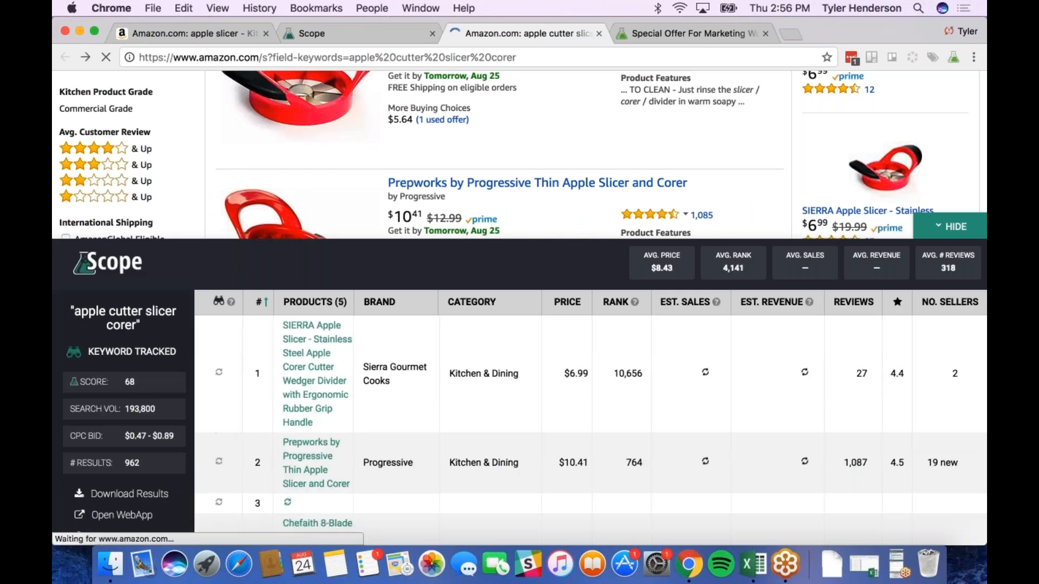
pyautogui.click(316, 362)
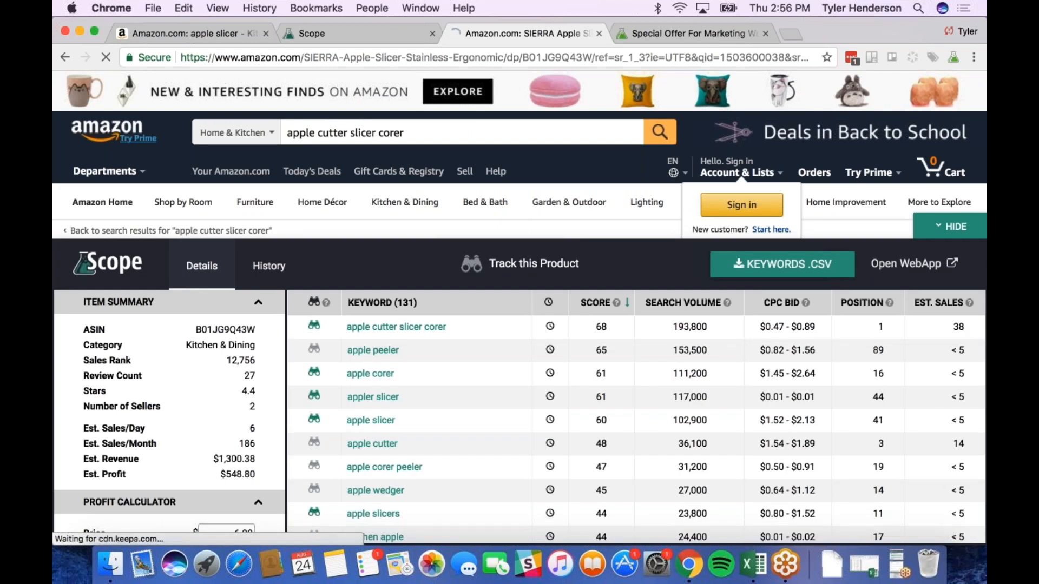
pyautogui.scroll(-5, 422, 407)
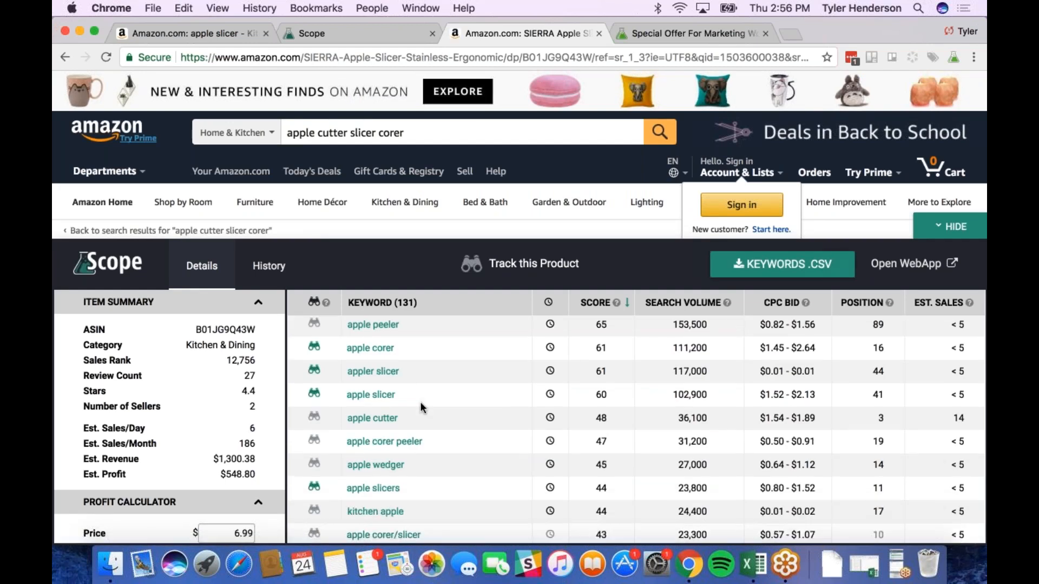
pyautogui.scroll(-15, 423, 406)
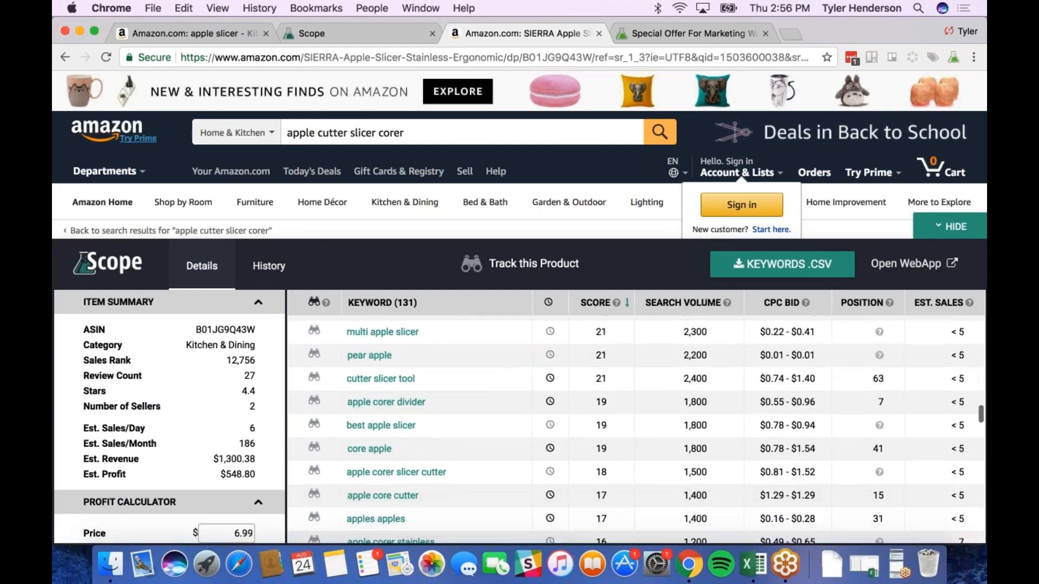
pyautogui.click(335, 36)
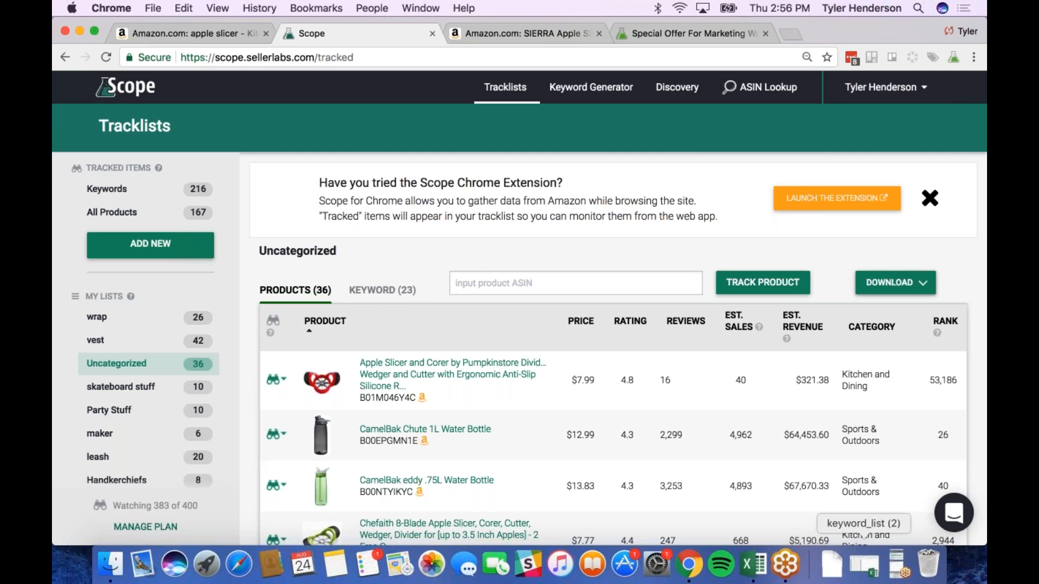
# Step: Examine the tracked products in the Uncategorized list on the Scope Tracklists page
pyautogui.click(899, 565)
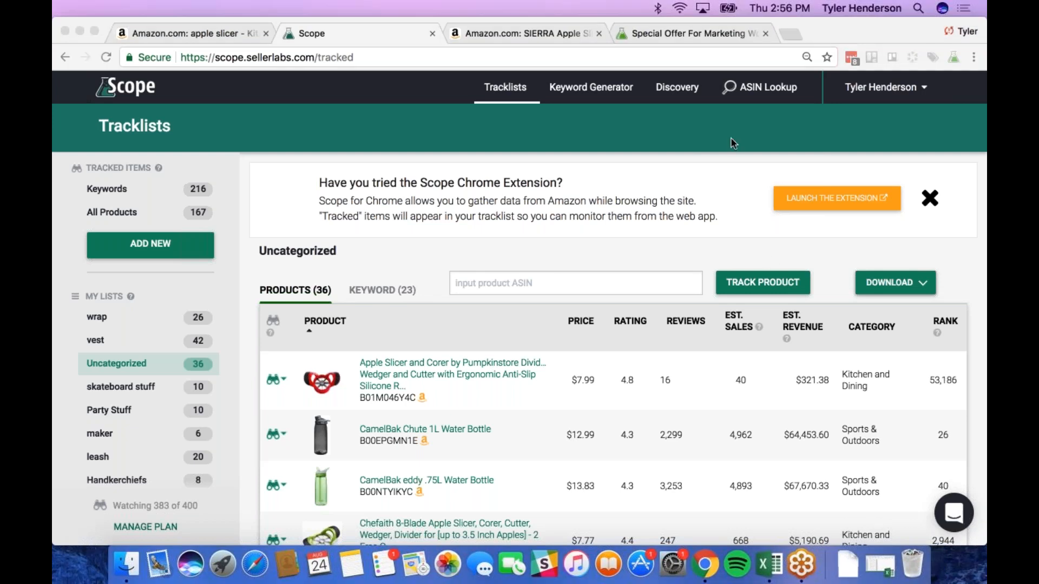
pyautogui.click(634, 132)
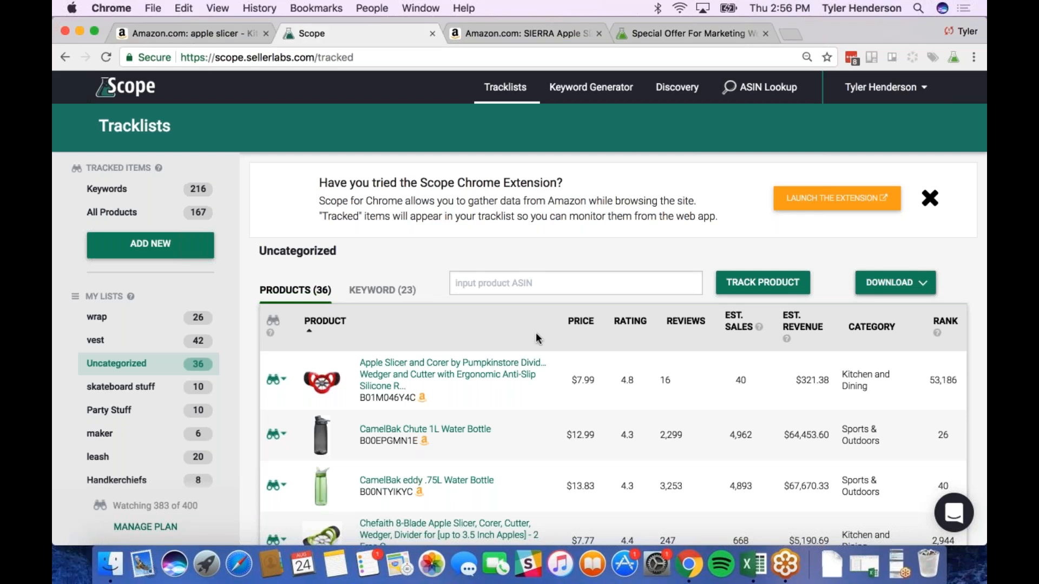
pyautogui.scroll(-5, 535, 332)
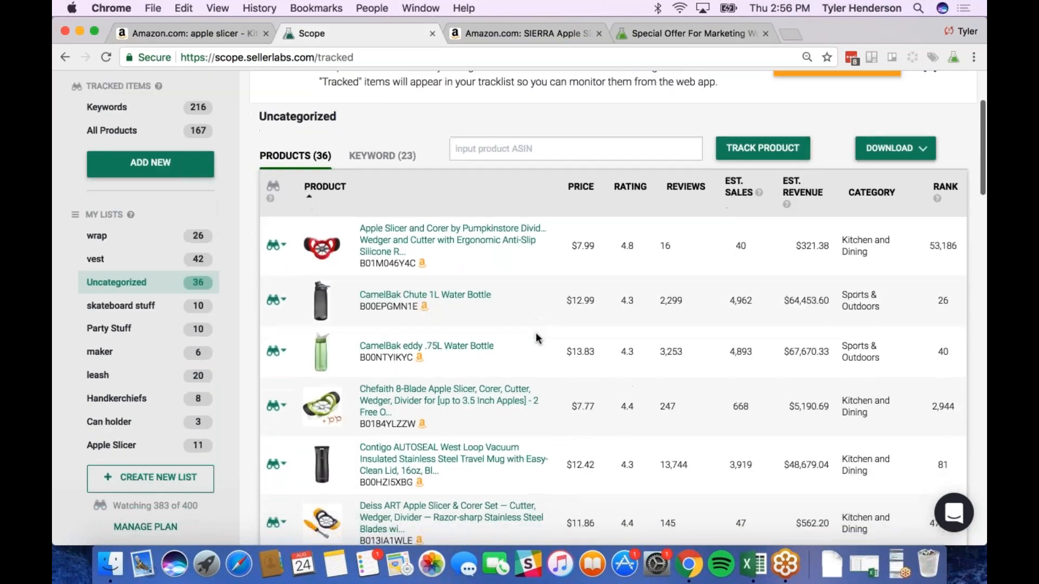
pyautogui.scroll(-2, 537, 337)
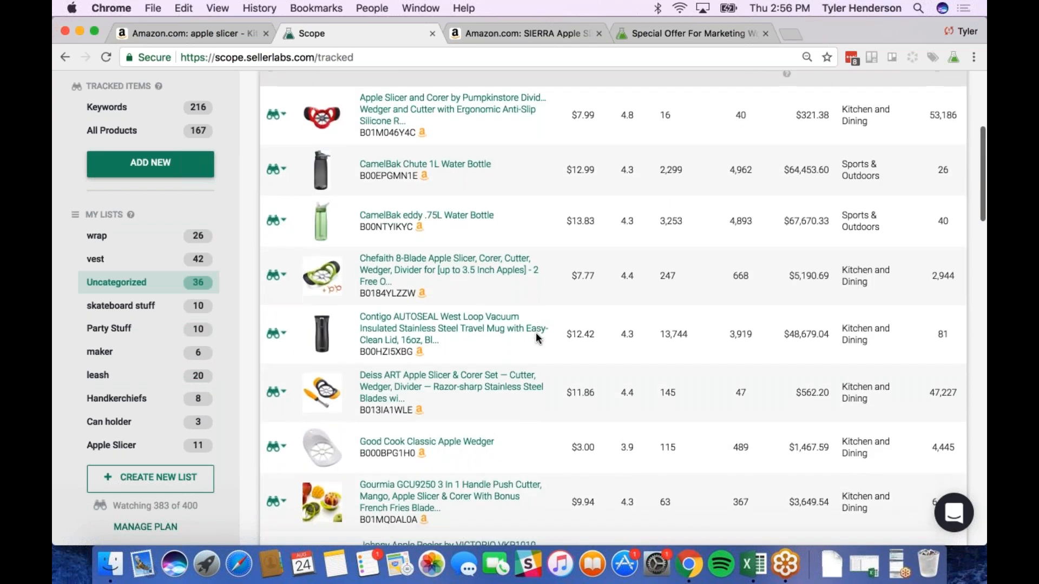
pyautogui.scroll(-3, 536, 336)
pyautogui.scroll(5, 537, 338)
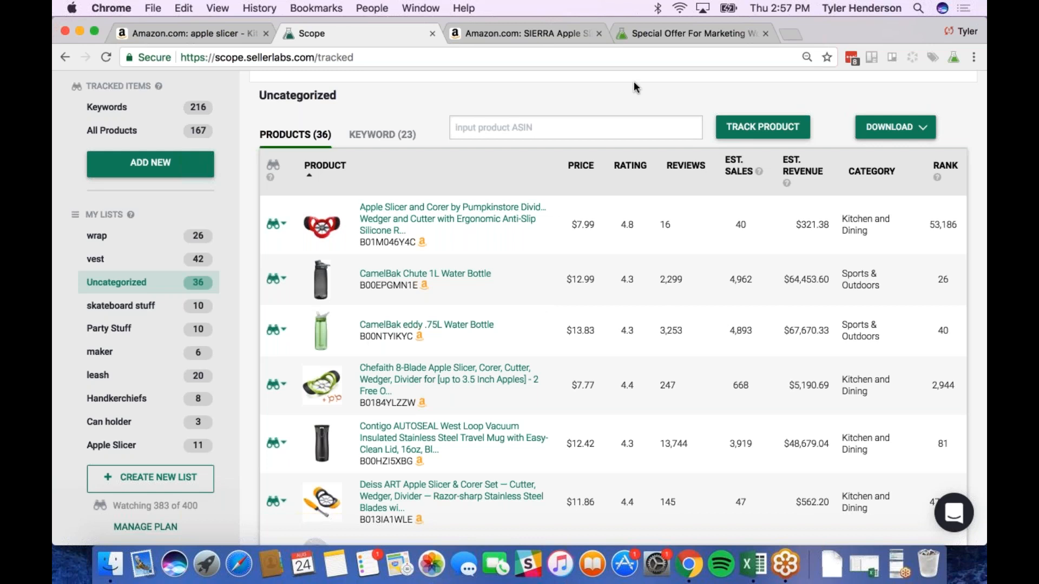
# Step: Open the Seller Labs special offer page and view the Scope benefits, discount offer and sign-up option
pyautogui.click(653, 38)
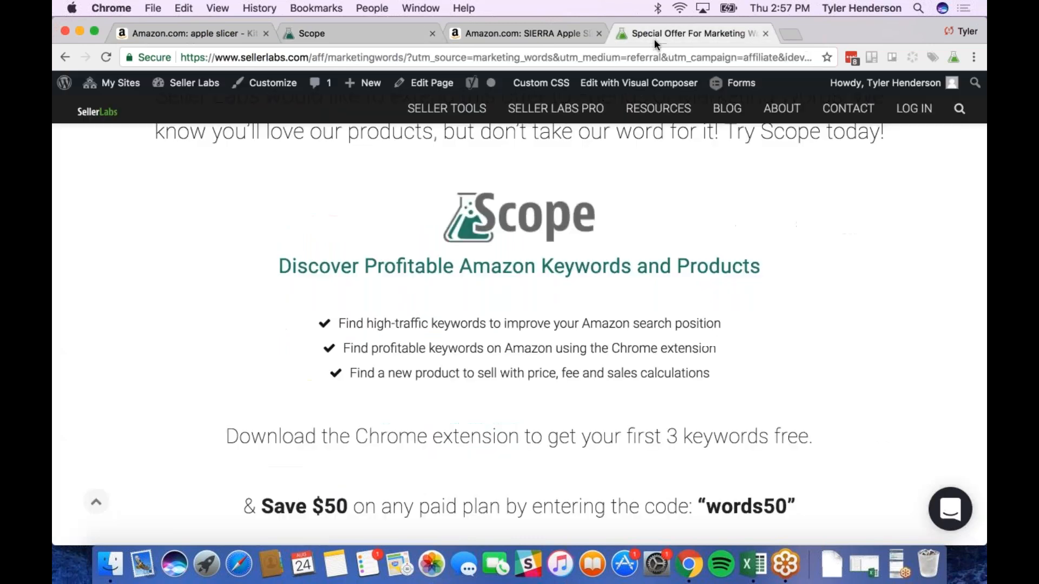
pyautogui.scroll(2, 520, 334)
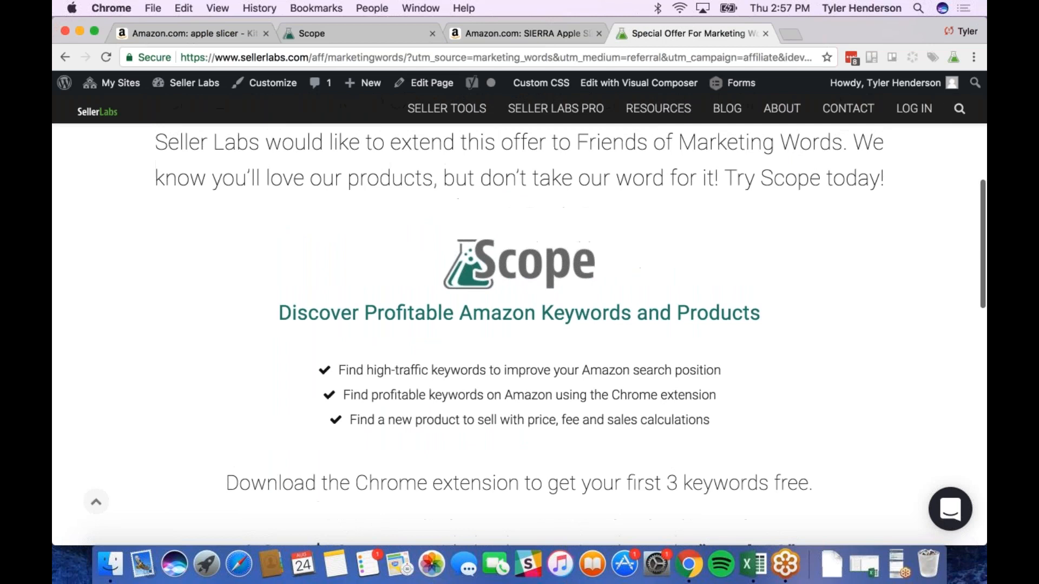
pyautogui.scroll(-4, 520, 334)
pyautogui.scroll(2, 519, 324)
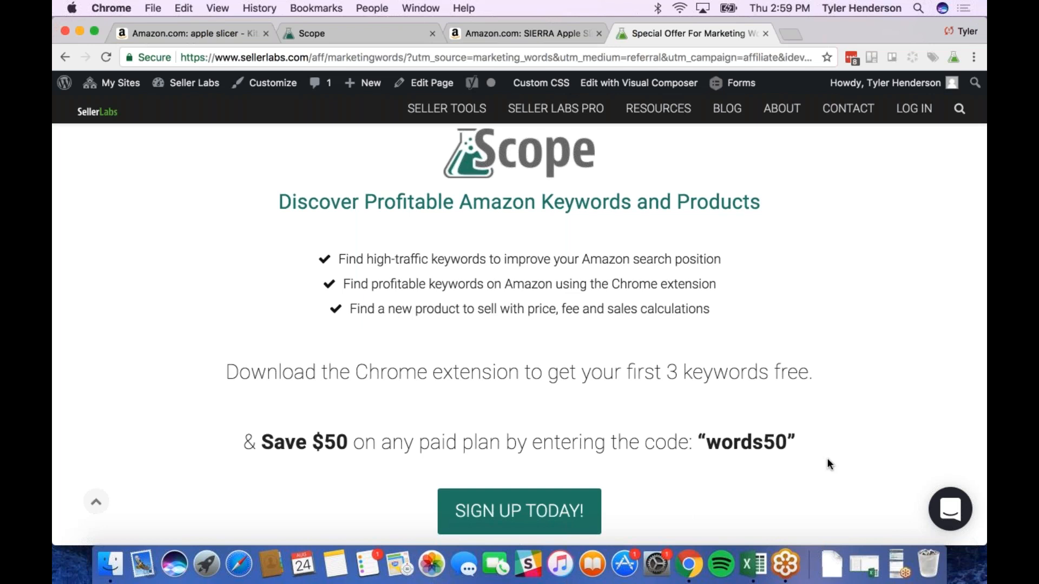
pyautogui.click(896, 565)
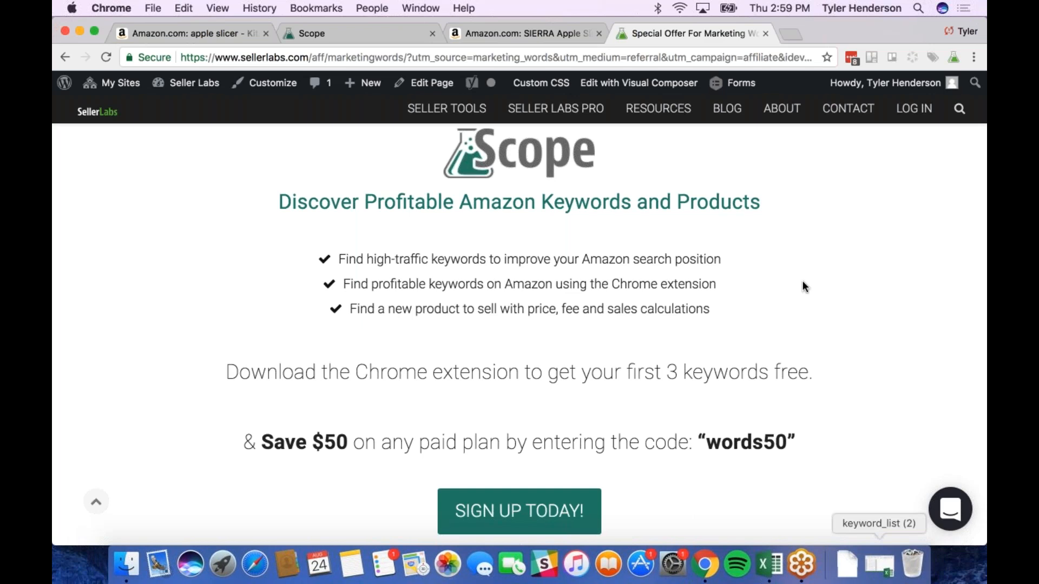